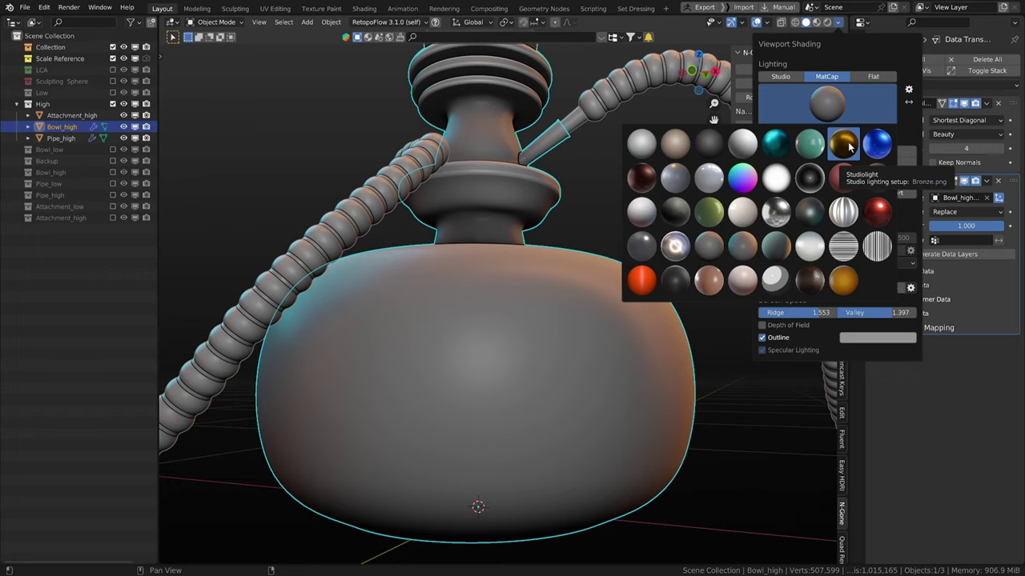
Step: Apply the Bronze matcap to the viewport and inspect the high-poly hookah's stem and bowl shading
{"action": "left_click", "coordinate": [848, 142]}
{"action": "mouse_move", "coordinate": [512, 200]}
{"action": "middle_mouse_down"}
{"action": "mouse_move", "coordinate": [498, 218]}
{"action": "mouse_move", "coordinate": [502, 246]}
{"action": "mouse_move", "coordinate": [511, 238]}
{"action": "mouse_move", "coordinate": [665, 254]}
{"action": "mouse_move", "coordinate": [503, 319]}
{"action": "mouse_move", "coordinate": [537, 296]}
{"action": "mouse_move", "coordinate": [580, 308]}
{"action": "mouse_move", "coordinate": [613, 299]}
{"action": "mouse_move", "coordinate": [615, 314]}
{"action": "middle_mouse_up"}
{"action": "middle_click_drag", "start_coordinate": [568, 353], "coordinate": [605, 292], "text": "shift"}
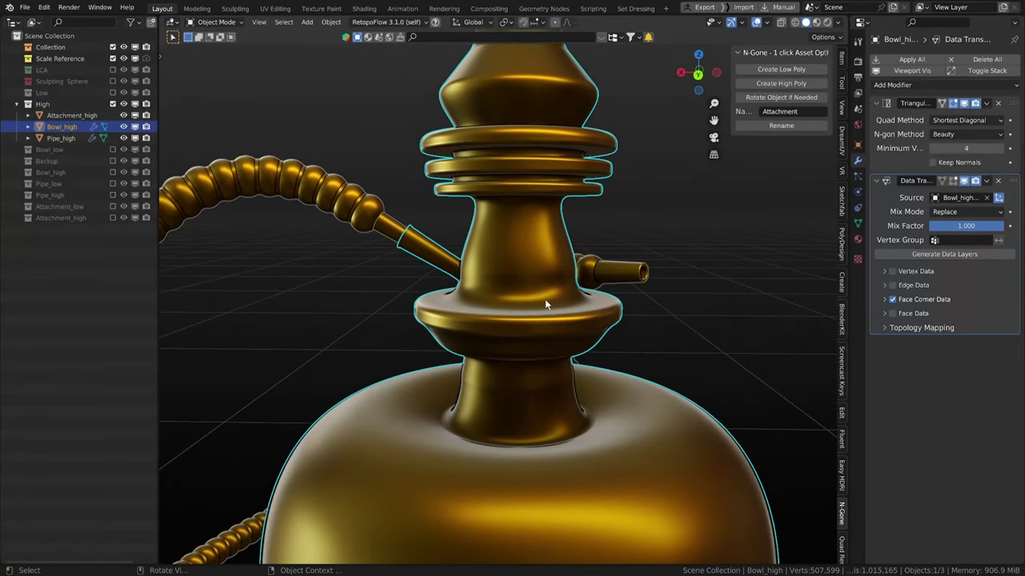
Step: Switch the viewport matcap to the glossy blue one and inspect the reflections around the stem and rings
{"action": "left_click", "coordinate": [840, 26]}
{"action": "left_click", "coordinate": [826, 104]}
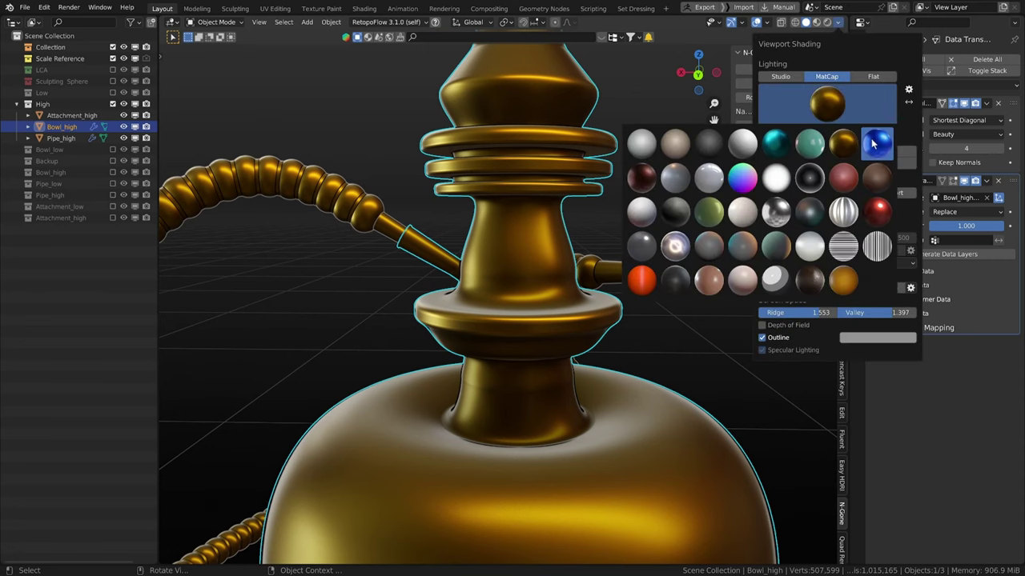
{"action": "left_click", "coordinate": [864, 152]}
{"action": "mouse_move", "coordinate": [576, 264]}
{"action": "middle_mouse_down"}
{"action": "mouse_move", "coordinate": [568, 270]}
{"action": "mouse_move", "coordinate": [603, 239]}
{"action": "mouse_move", "coordinate": [553, 280]}
{"action": "mouse_move", "coordinate": [551, 258]}
{"action": "mouse_move", "coordinate": [524, 255]}
{"action": "mouse_move", "coordinate": [509, 267]}
{"action": "mouse_move", "coordinate": [505, 220]}
{"action": "mouse_move", "coordinate": [506, 257]}
{"action": "mouse_move", "coordinate": [563, 318]}
{"action": "mouse_move", "coordinate": [532, 299]}
{"action": "mouse_move", "coordinate": [529, 262]}
{"action": "middle_mouse_up"}
{"action": "scroll", "coordinate": [553, 288], "scroll_direction": "down", "scroll_amount": 3}
{"action": "scroll", "coordinate": [564, 316], "scroll_direction": "up", "scroll_amount": 7}
{"action": "middle_click_drag", "start_coordinate": [529, 262], "coordinate": [407, 385], "text": "shift"}
{"action": "scroll", "coordinate": [565, 395], "scroll_direction": "down", "scroll_amount": 3}
{"action": "scroll", "coordinate": [478, 362], "scroll_direction": "down", "scroll_amount": 2}
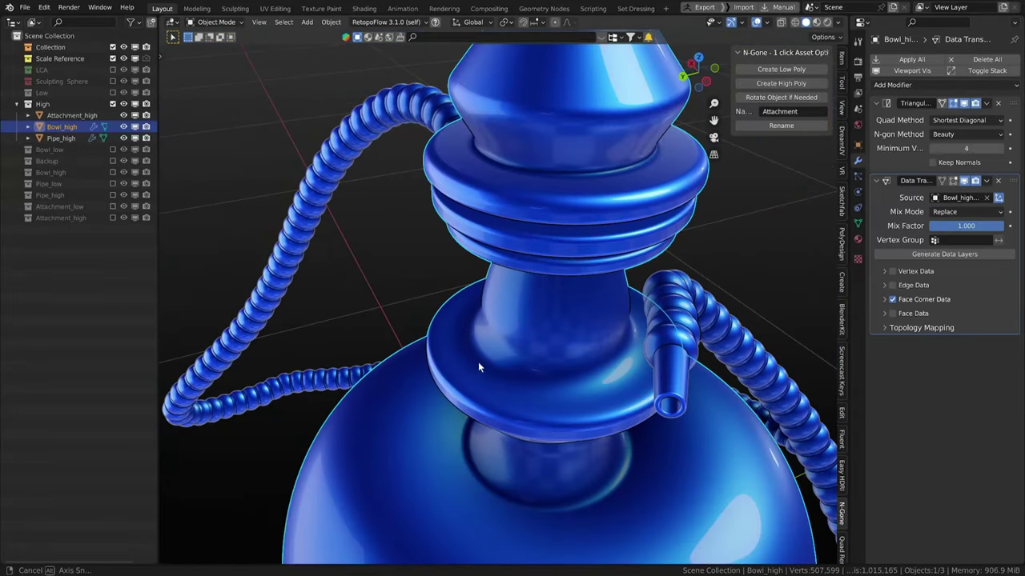
{"action": "middle_click_drag", "start_coordinate": [478, 363], "coordinate": [532, 337]}
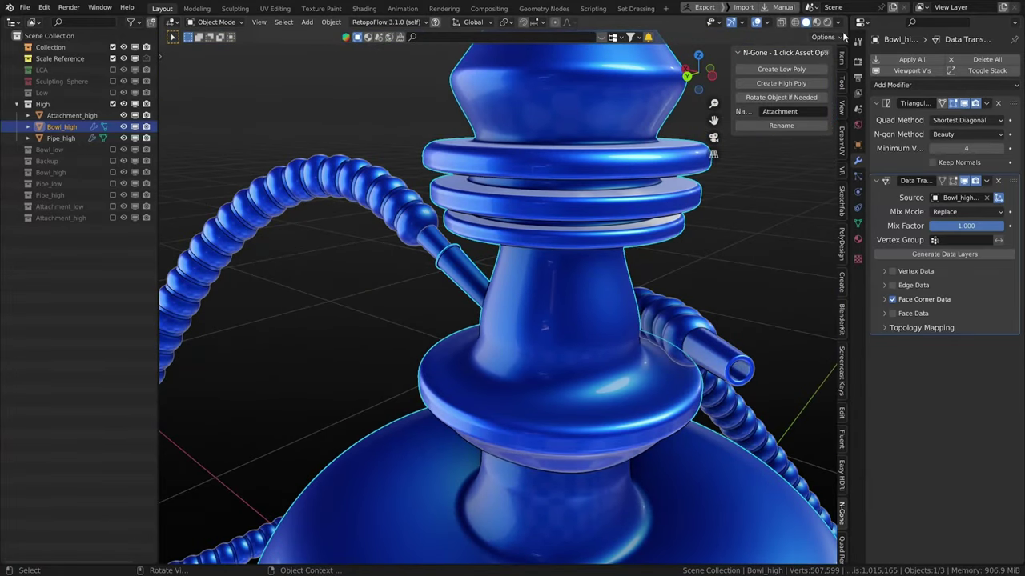
{"action": "scroll", "coordinate": [782, 139], "scroll_direction": "down", "scroll_amount": 2}
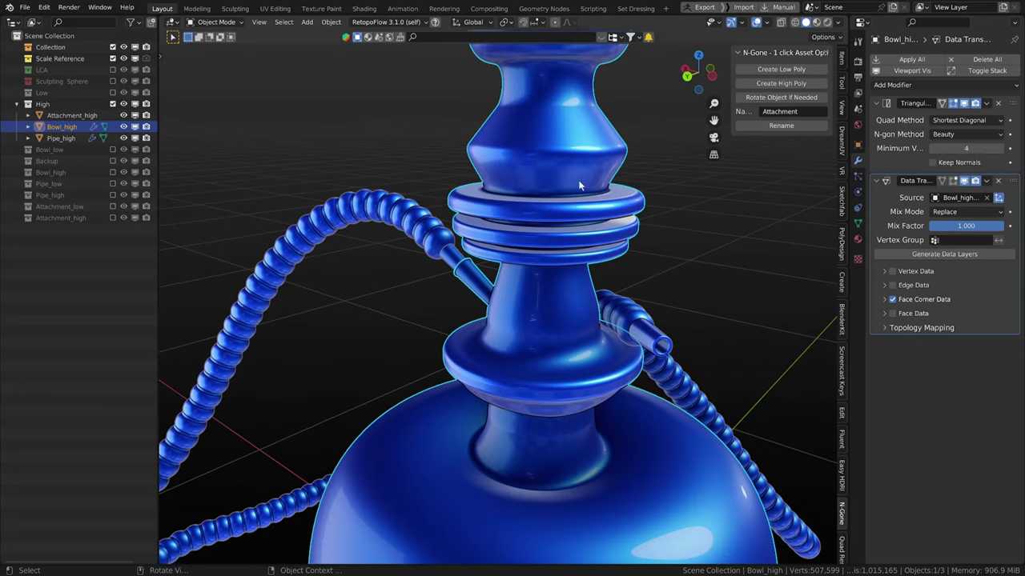
Step: Inspect the dense mesh of Bowl_high in Wireframe shading and return to Solid shading
{"action": "key", "text": "z"}
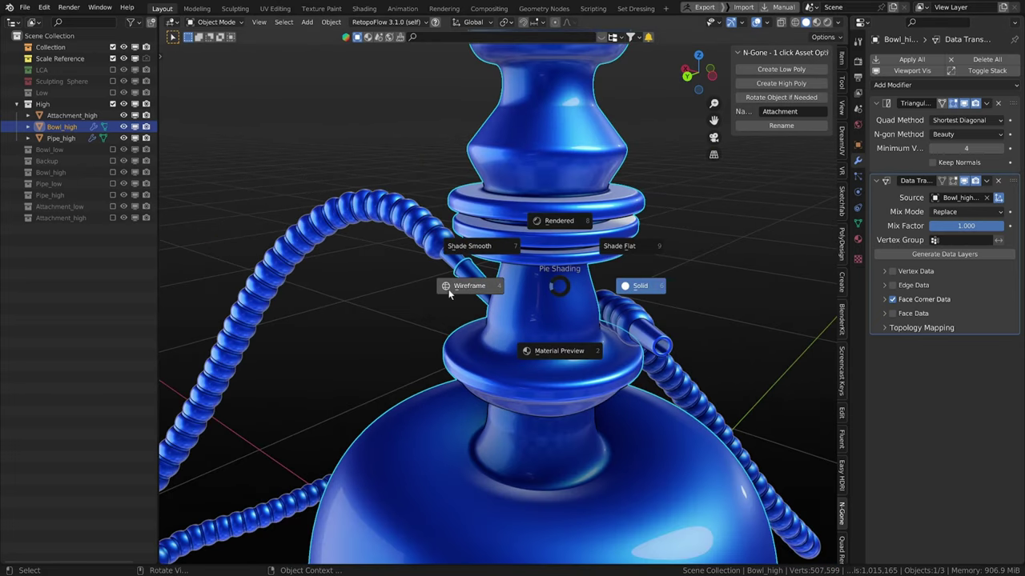
{"action": "left_click", "coordinate": [447, 289]}
{"action": "mouse_move", "coordinate": [525, 258]}
{"action": "middle_mouse_down"}
{"action": "mouse_move", "coordinate": [532, 229]}
{"action": "mouse_move", "coordinate": [505, 284]}
{"action": "mouse_move", "coordinate": [440, 317]}
{"action": "mouse_move", "coordinate": [438, 331]}
{"action": "middle_mouse_up"}
{"action": "scroll", "coordinate": [445, 319], "scroll_direction": "up", "scroll_amount": 3}
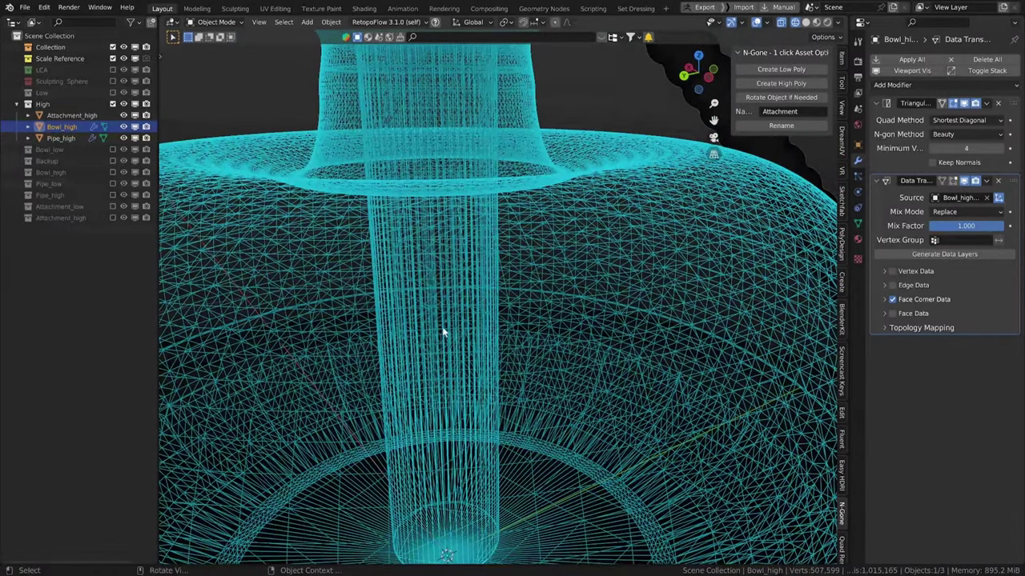
{"action": "key", "text": "z"}
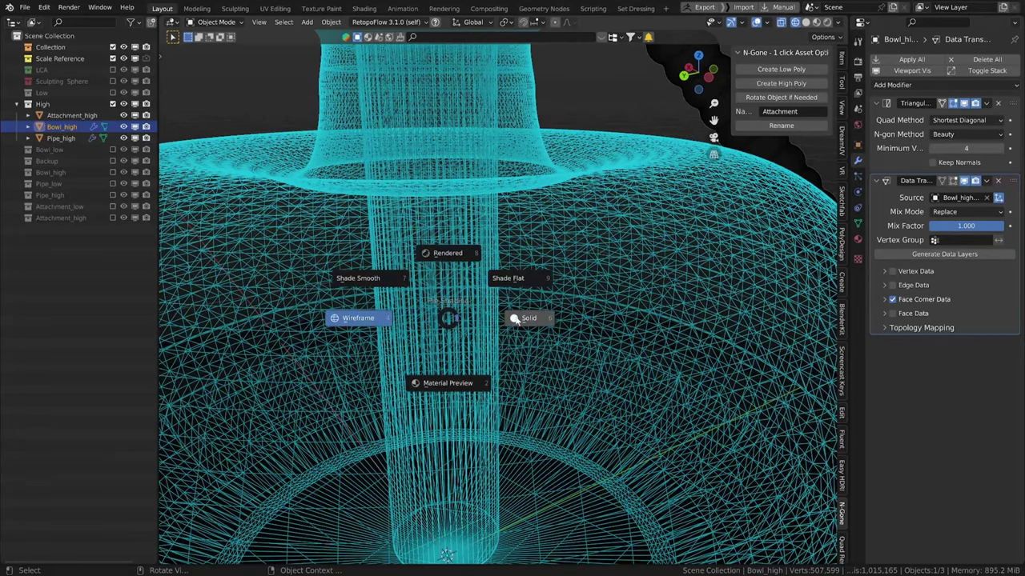
{"action": "left_click", "coordinate": [519, 316]}
Step: Examine the surface shading of the high-poly bowl, neck and stem from several angles and distances
{"action": "scroll", "coordinate": [518, 316], "scroll_direction": "down", "scroll_amount": 6}
{"action": "mouse_move", "coordinate": [521, 321]}
{"action": "middle_mouse_down"}
{"action": "mouse_move", "coordinate": [591, 328]}
{"action": "mouse_move", "coordinate": [523, 313]}
{"action": "middle_mouse_up"}
{"action": "scroll", "coordinate": [522, 313], "scroll_direction": "up", "scroll_amount": 4}
{"action": "scroll", "coordinate": [522, 309], "scroll_direction": "down", "scroll_amount": 2}
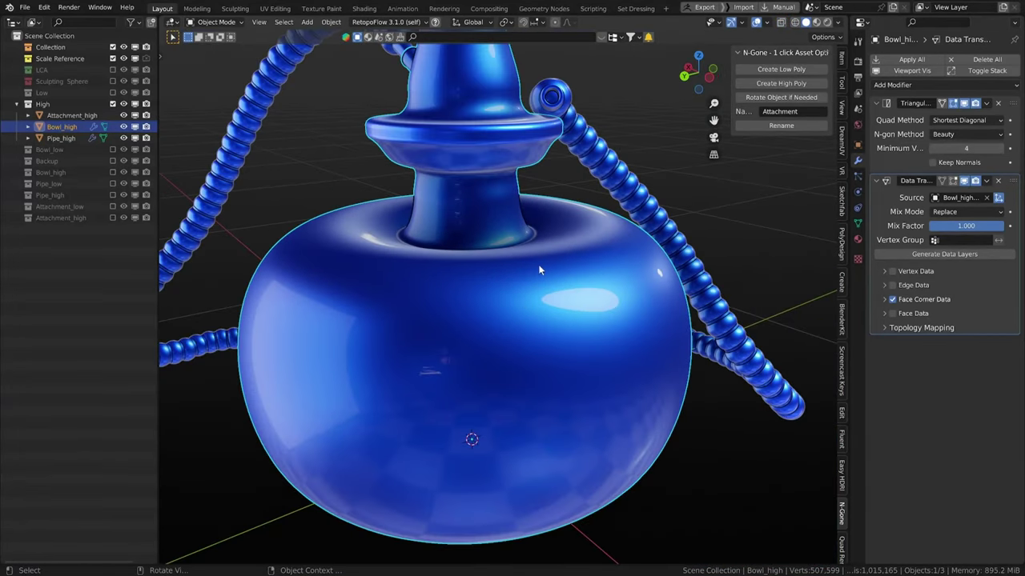
{"action": "middle_click_drag", "start_coordinate": [630, 285], "coordinate": [565, 261]}
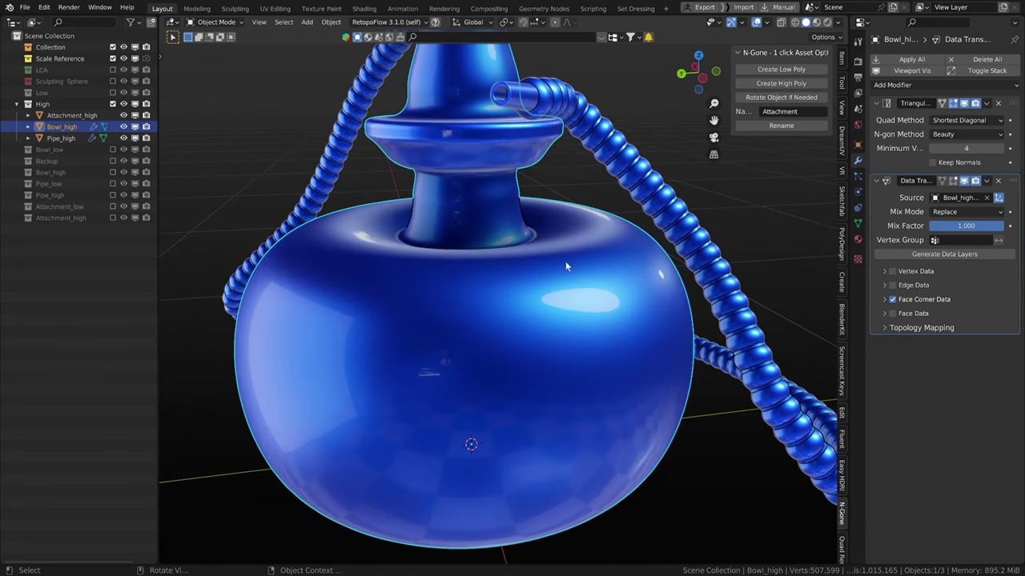
{"action": "middle_click_drag", "start_coordinate": [586, 208], "coordinate": [553, 208]}
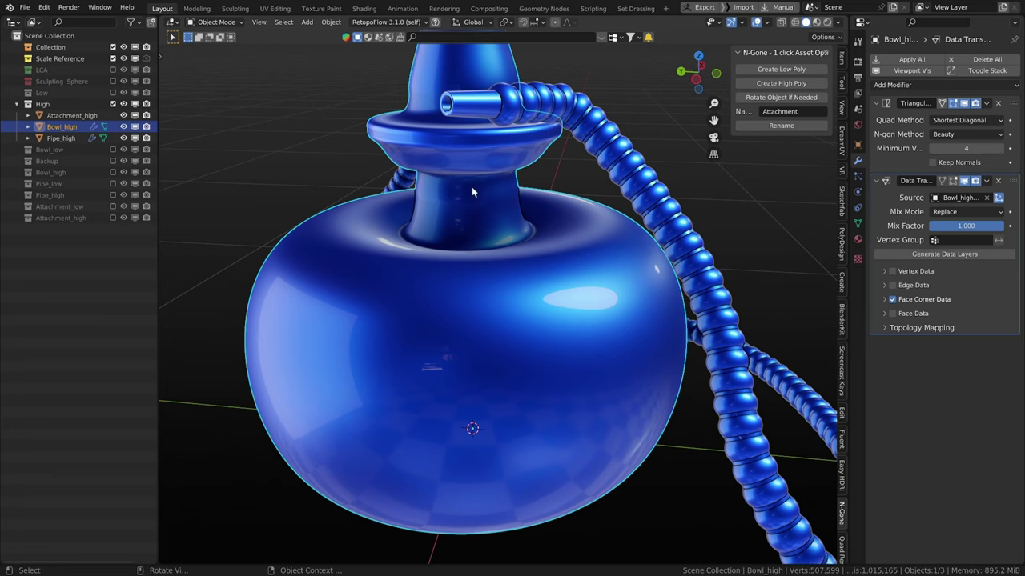
{"action": "scroll", "coordinate": [474, 191], "scroll_direction": "down", "scroll_amount": 3}
{"action": "middle_click_drag", "start_coordinate": [497, 209], "coordinate": [485, 276]}
{"action": "scroll", "coordinate": [504, 188], "scroll_direction": "up", "scroll_amount": 3}
{"action": "scroll", "coordinate": [441, 199], "scroll_direction": "down", "scroll_amount": 3}
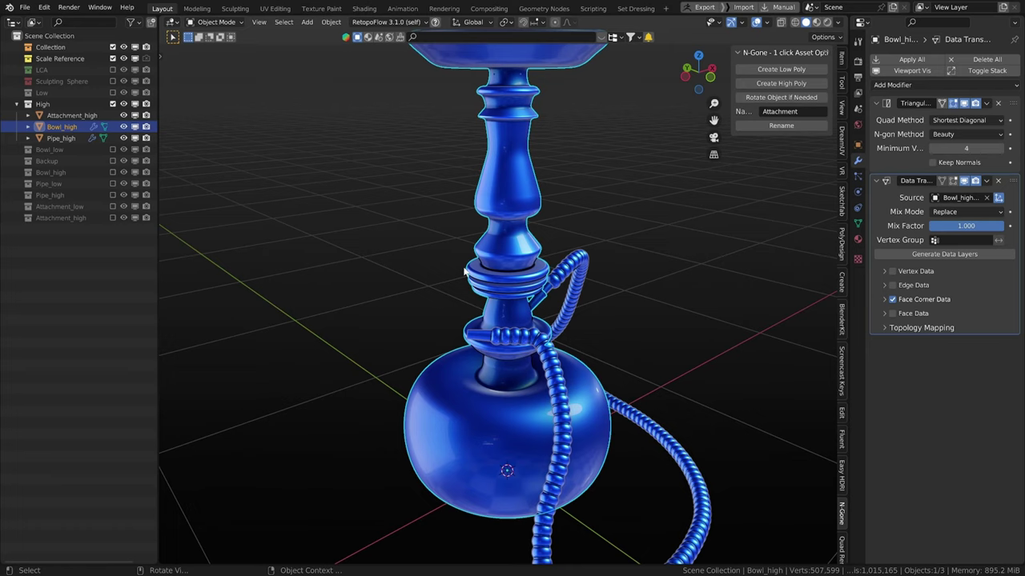
Step: Exclude the High collection from the view layer and enable the Low collection
{"action": "left_click", "coordinate": [112, 105]}
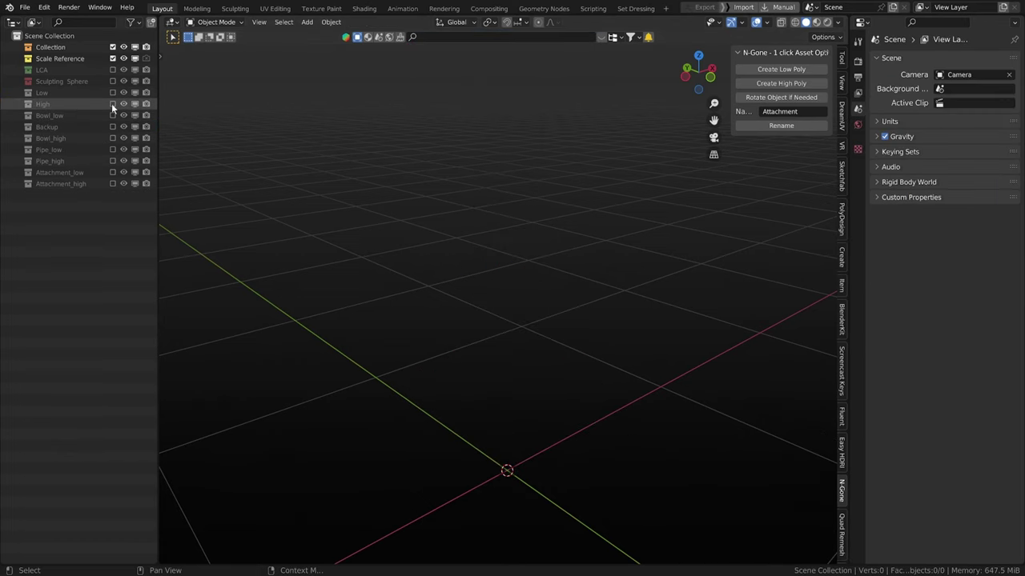
{"action": "left_click", "coordinate": [112, 93]}
{"action": "scroll", "coordinate": [450, 294], "scroll_direction": "down", "scroll_amount": 3}
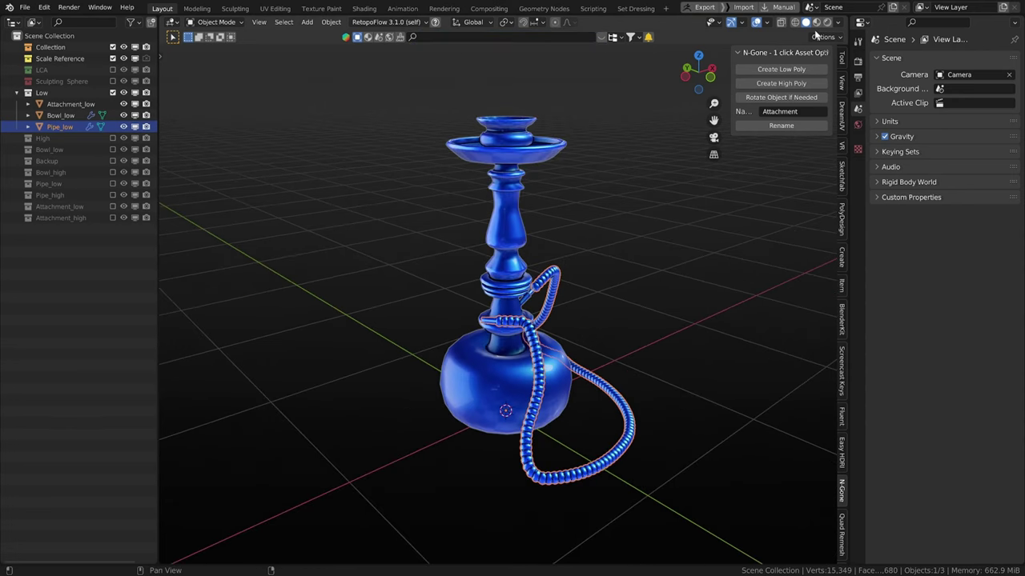
Step: Set the viewport matcap to the dark grey one with orange and teal rim light and view the low-poly hookah
{"action": "left_click", "coordinate": [838, 22]}
{"action": "left_click", "coordinate": [829, 100]}
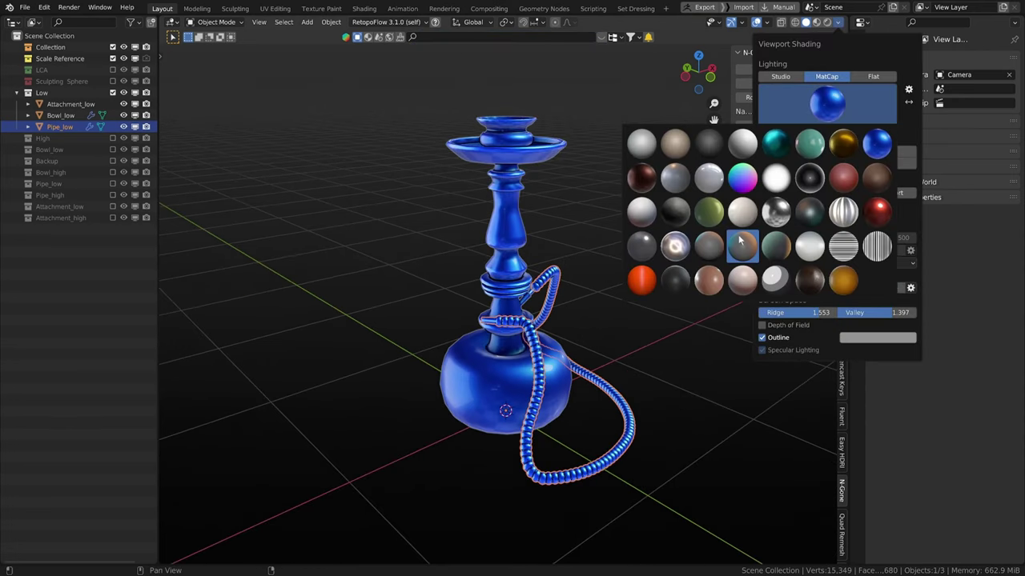
{"action": "left_click", "coordinate": [708, 246]}
{"action": "scroll", "coordinate": [584, 285], "scroll_direction": "up", "scroll_amount": 5}
{"action": "scroll", "coordinate": [629, 282], "scroll_direction": "down", "scroll_amount": 4}
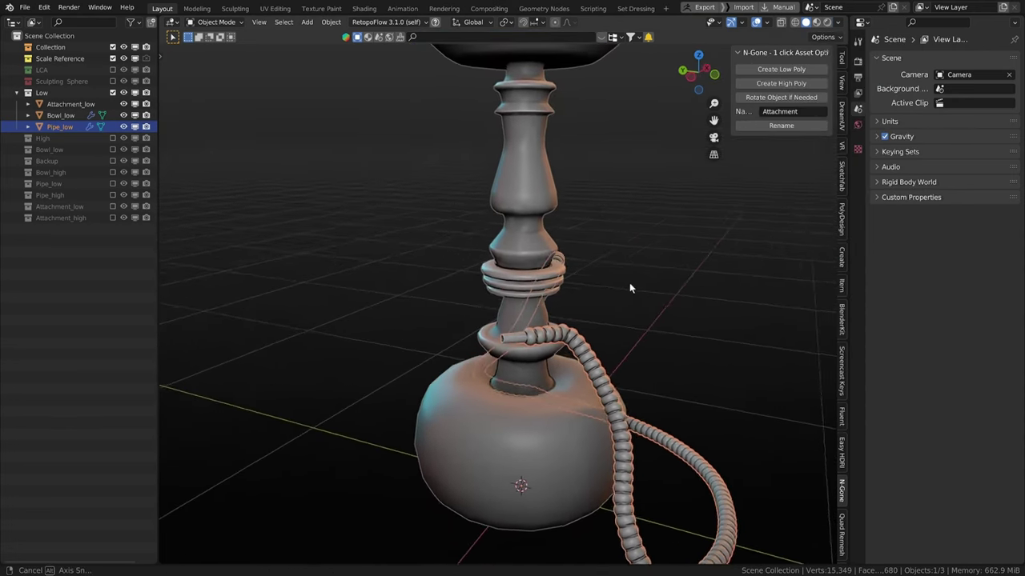
{"action": "scroll", "coordinate": [551, 270], "scroll_direction": "down", "scroll_amount": 2}
{"action": "middle_click_drag", "start_coordinate": [551, 271], "coordinate": [558, 271]}
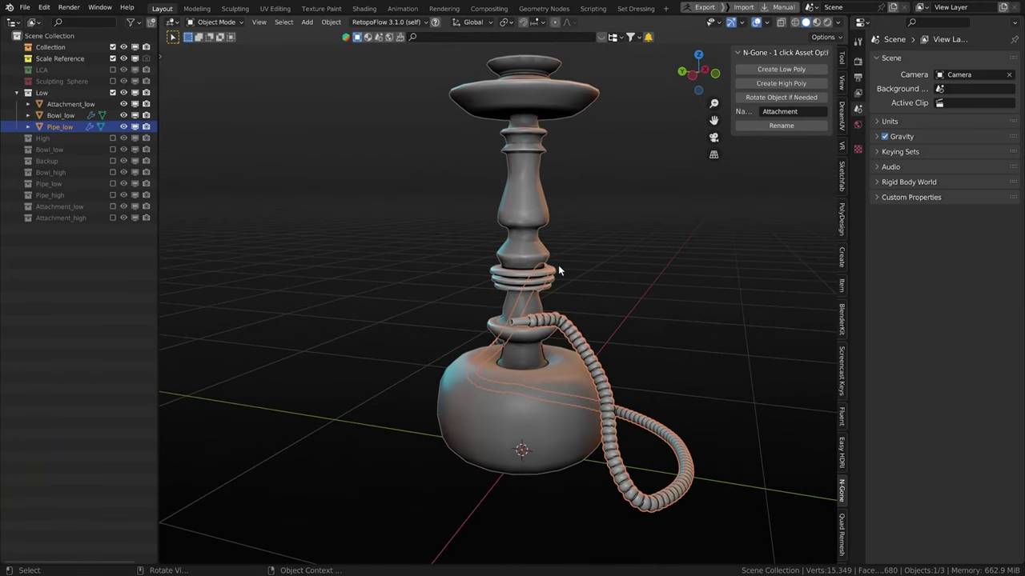
Step: Select Bowl_low and turn off the viewport display of all its modifiers
{"action": "left_click", "coordinate": [528, 258]}
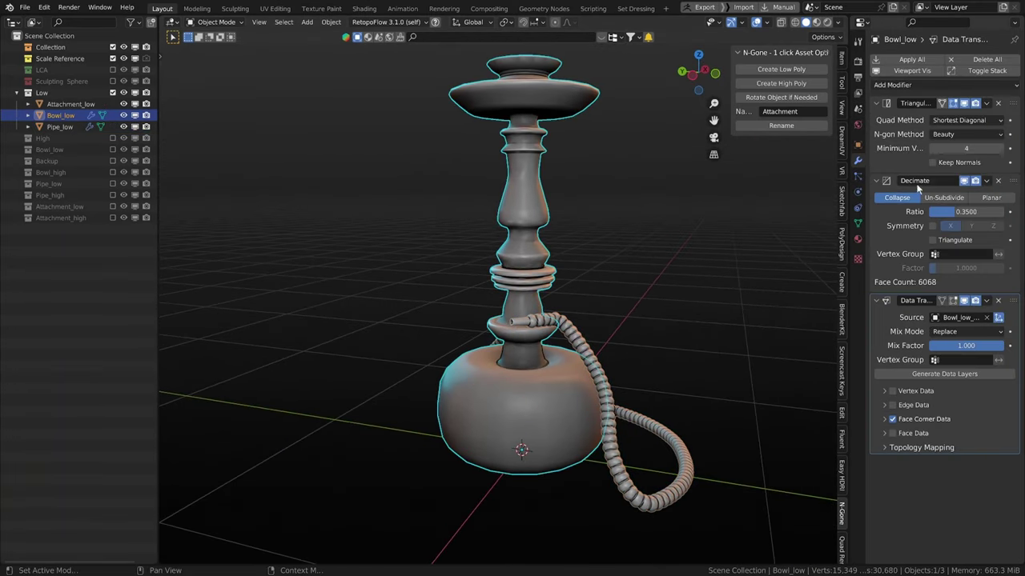
{"action": "left_click", "coordinate": [911, 71]}
{"action": "middle_click_drag", "start_coordinate": [620, 336], "coordinate": [594, 346]}
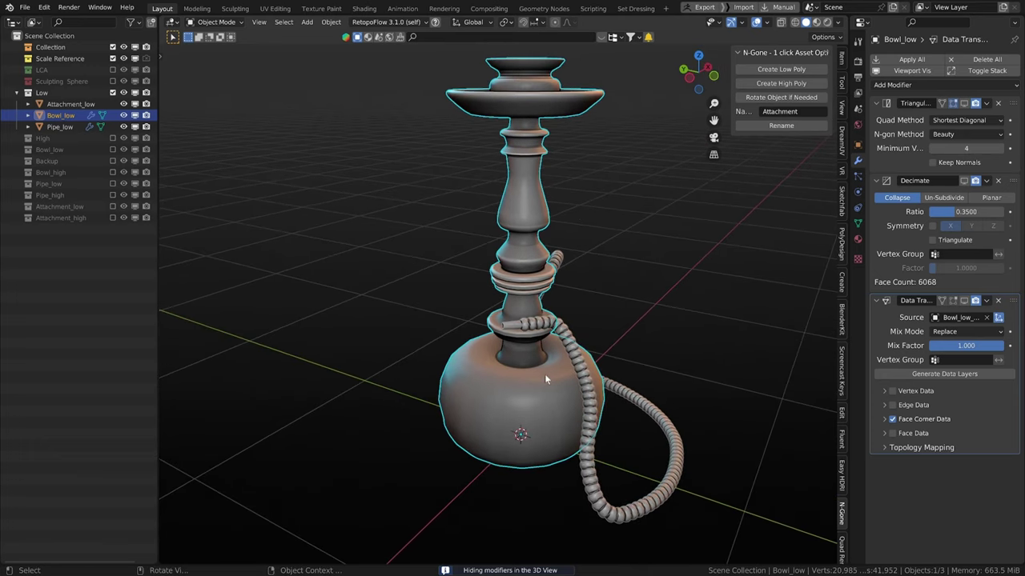
{"action": "middle_click_drag", "start_coordinate": [544, 379], "coordinate": [568, 375]}
Step: Enter Edit Mode on Bowl_low and examine the topology of the bowl and neck up close
{"action": "key", "text": "Tab"}
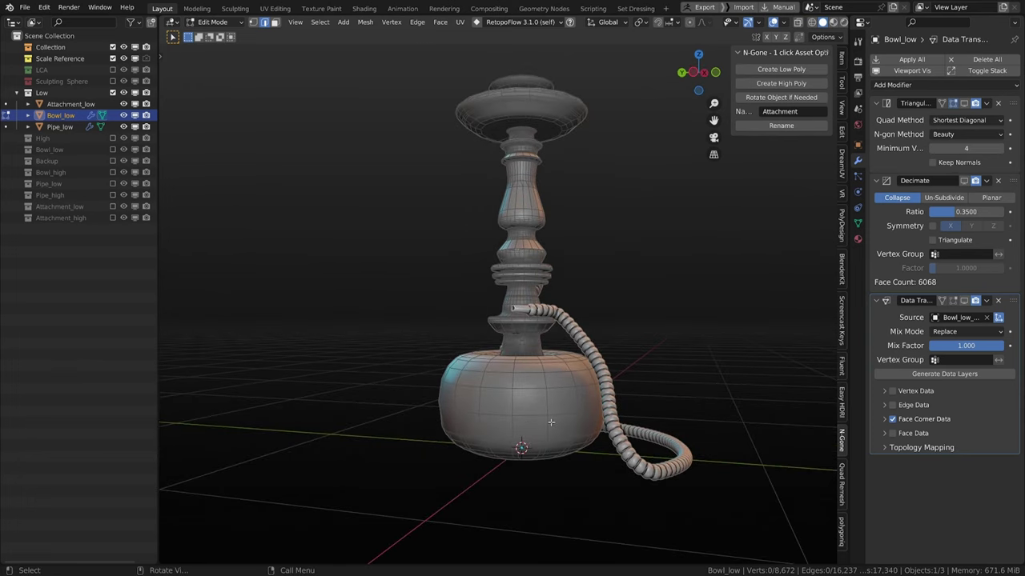
{"action": "scroll", "coordinate": [525, 421], "scroll_direction": "up", "scroll_amount": 4}
{"action": "middle_click_drag", "start_coordinate": [525, 421], "coordinate": [553, 506]}
{"action": "scroll", "coordinate": [551, 463], "scroll_direction": "down", "scroll_amount": 3}
{"action": "scroll", "coordinate": [541, 433], "scroll_direction": "down", "scroll_amount": 1}
{"action": "scroll", "coordinate": [541, 433], "scroll_direction": "up", "scroll_amount": 1}
{"action": "scroll", "coordinate": [541, 433], "scroll_direction": "down", "scroll_amount": 1}
Step: Select the entire Bowl_low mesh to examine its edge flow along the stem, deselect it and return to Object Mode
{"action": "key", "text": "a"}
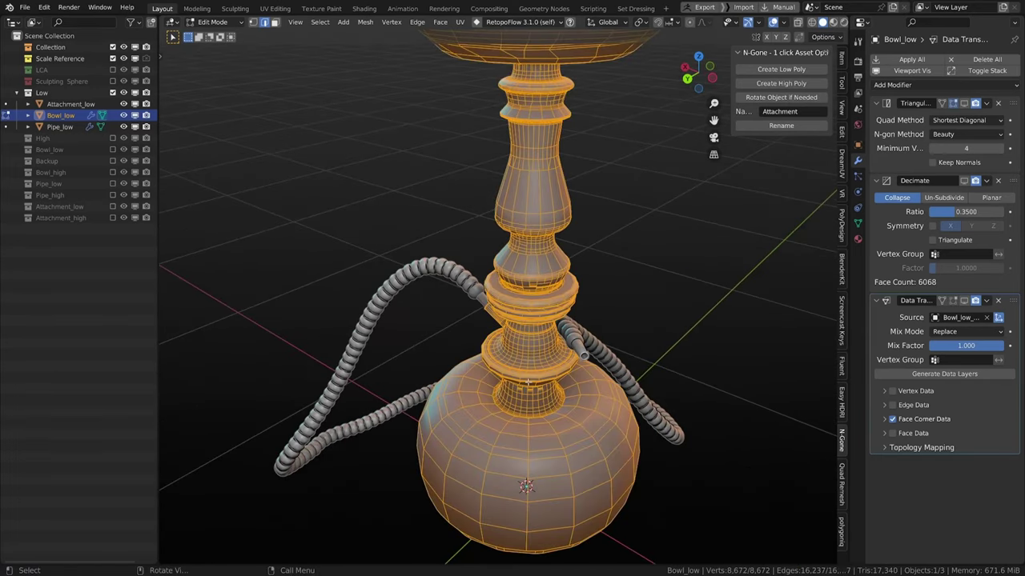
{"action": "middle_click_drag", "start_coordinate": [526, 399], "coordinate": [494, 400]}
{"action": "scroll", "coordinate": [498, 375], "scroll_direction": "down", "scroll_amount": 3}
{"action": "scroll", "coordinate": [494, 399], "scroll_direction": "up", "scroll_amount": 7}
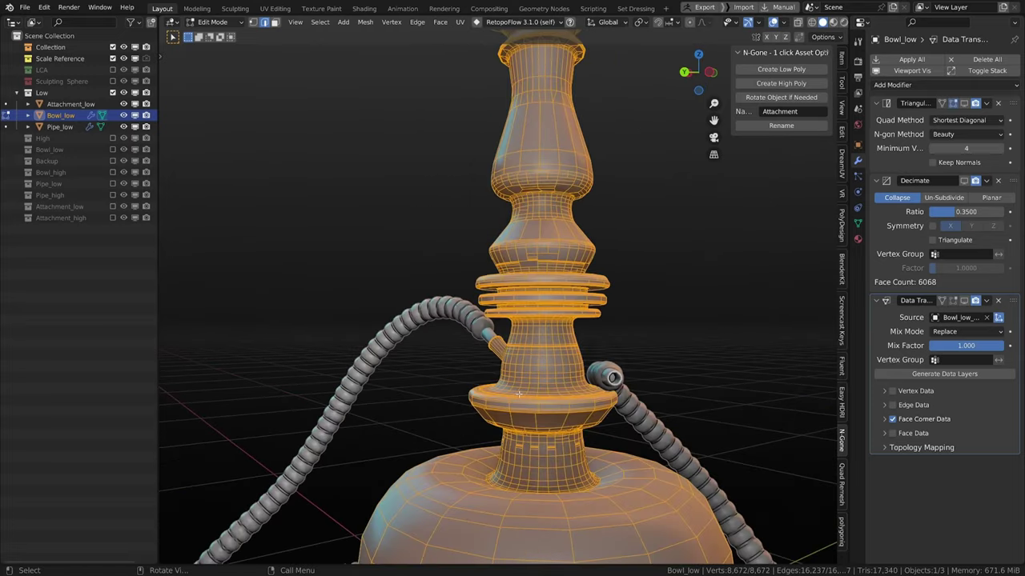
{"action": "scroll", "coordinate": [494, 403], "scroll_direction": "down", "scroll_amount": 8}
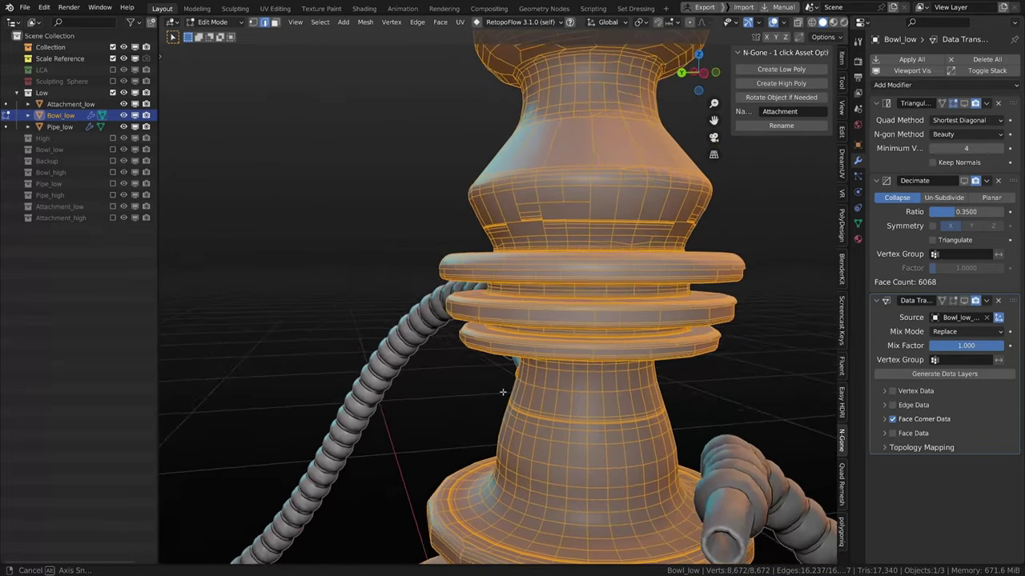
{"action": "scroll", "coordinate": [502, 421], "scroll_direction": "up", "scroll_amount": 3}
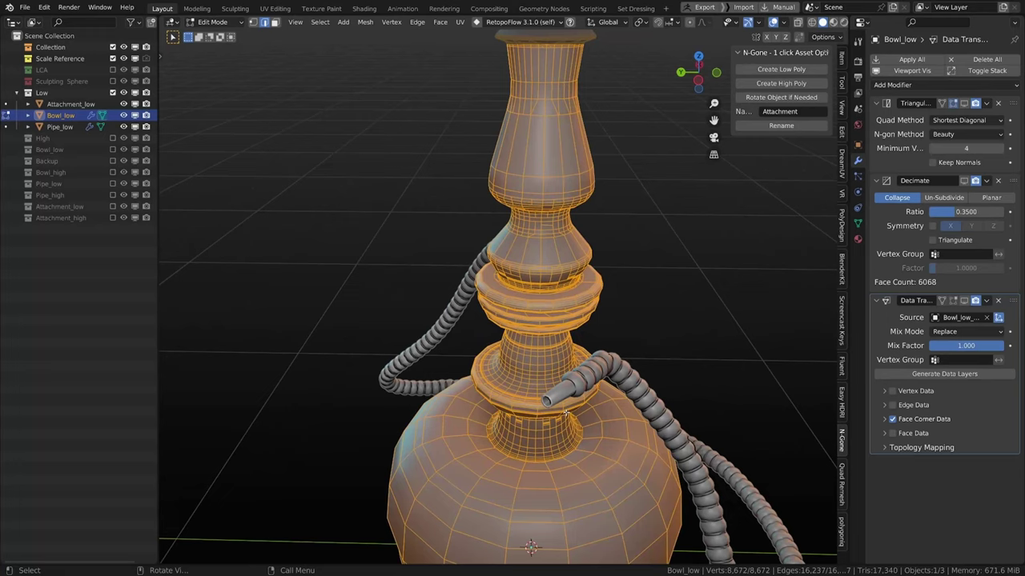
{"action": "middle_click_drag", "start_coordinate": [502, 422], "coordinate": [555, 375]}
{"action": "scroll", "coordinate": [554, 375], "scroll_direction": "down", "scroll_amount": 3}
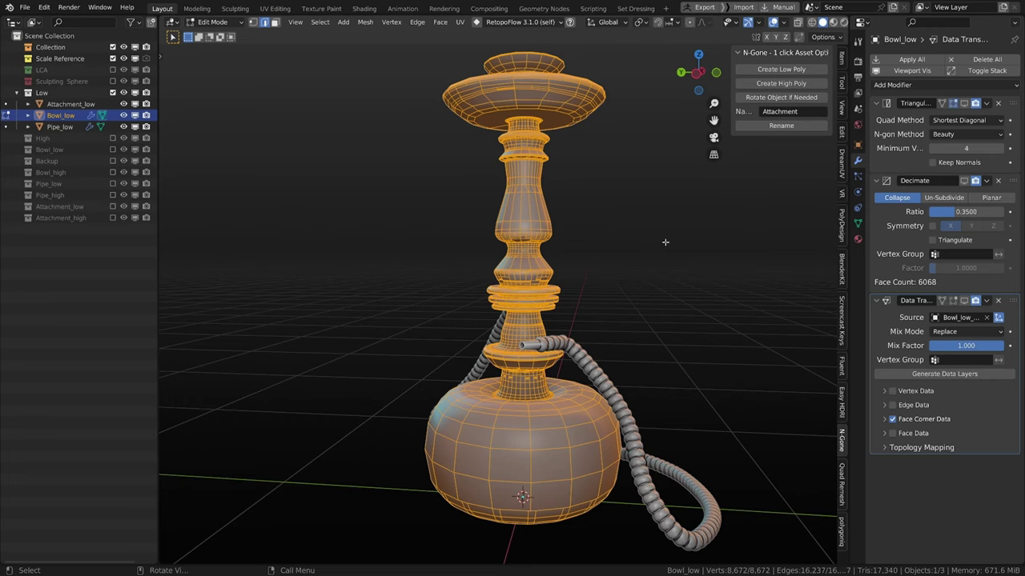
{"action": "key", "text": "alt+a"}
{"action": "key", "text": "Tab"}
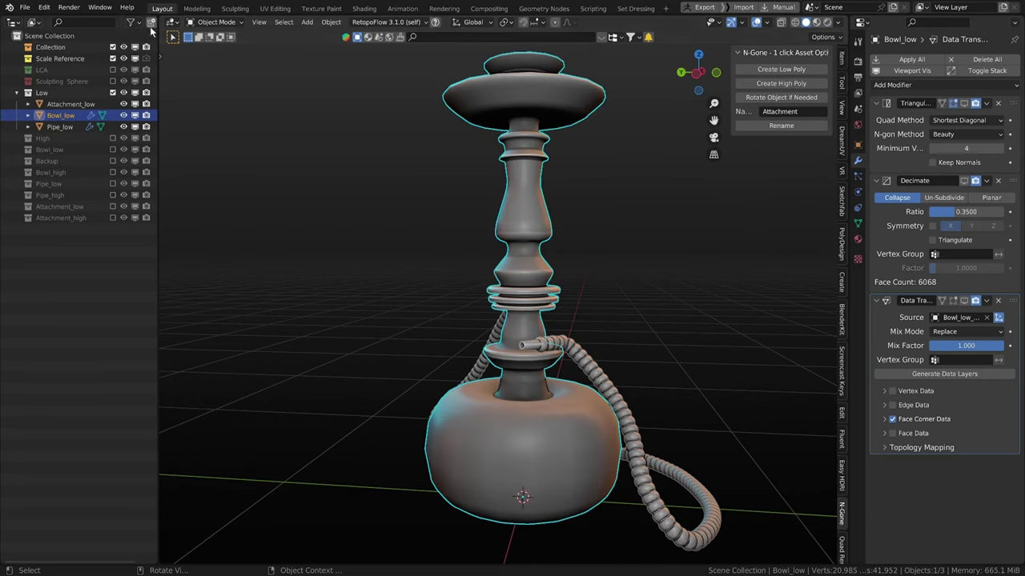
{"action": "middle_click_drag", "start_coordinate": [421, 352], "coordinate": [443, 389]}
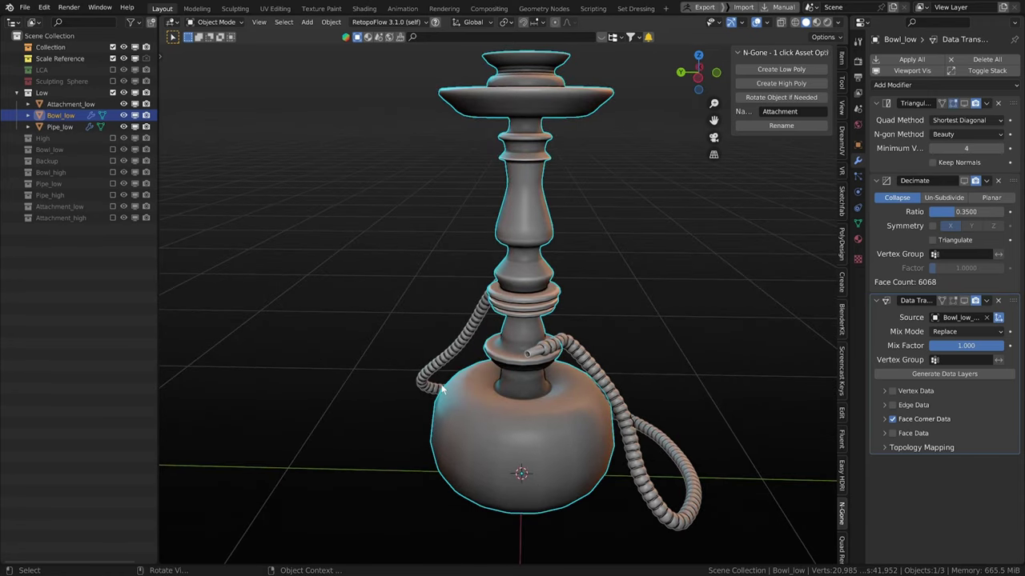
Step: Open the add-on preferences and search for the n-gone add-on
{"action": "left_click", "coordinate": [44, 7]}
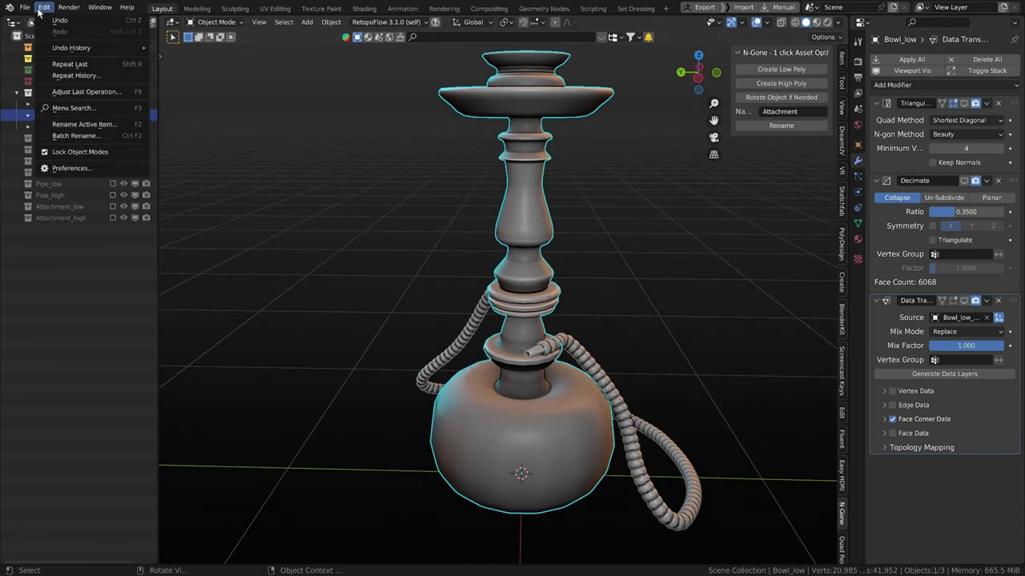
{"action": "left_click", "coordinate": [59, 164]}
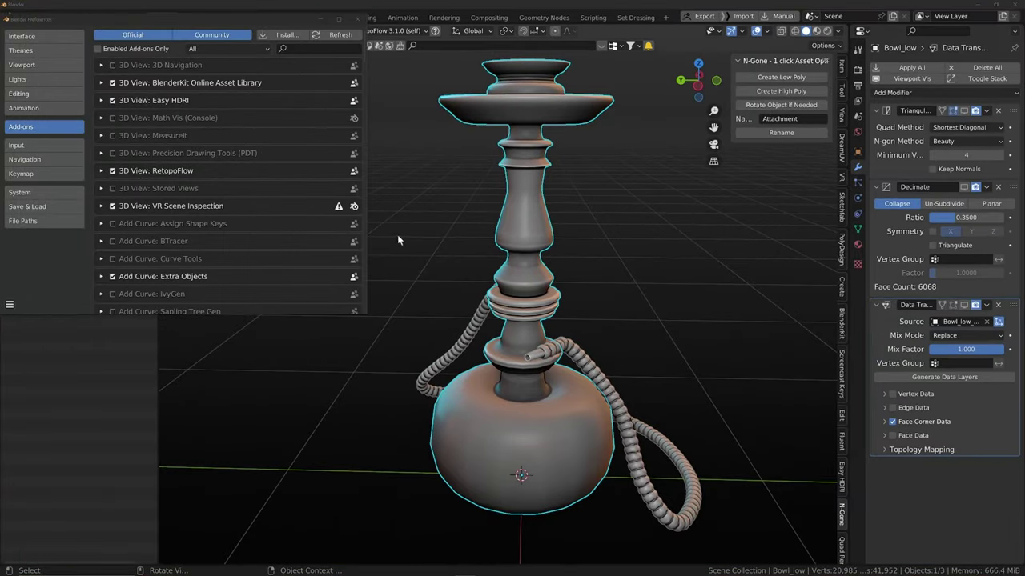
{"action": "left_click_drag", "start_coordinate": [245, 18], "coordinate": [338, 74]}
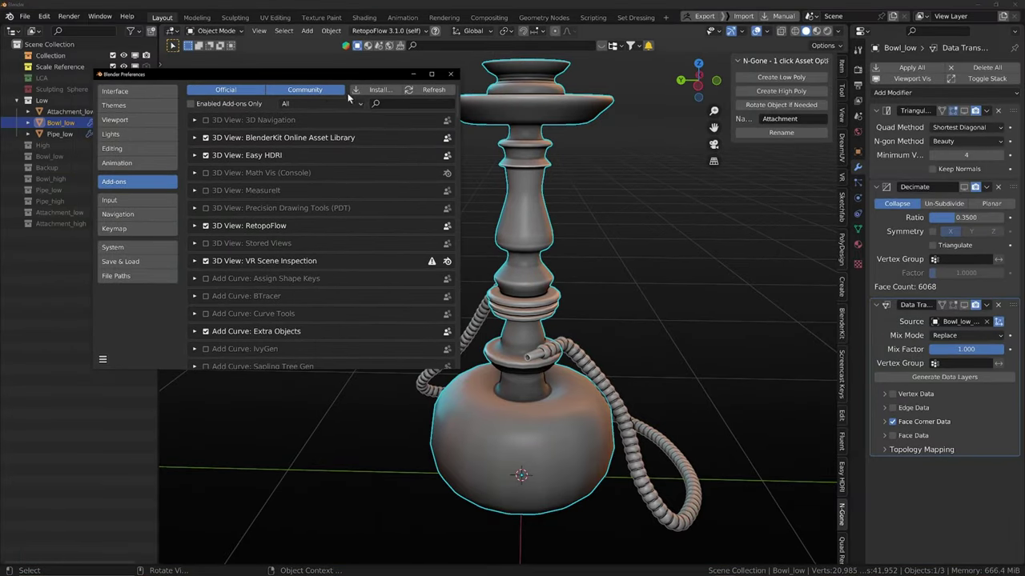
{"action": "left_click", "coordinate": [397, 102]}
{"action": "type", "text": "ngon"}
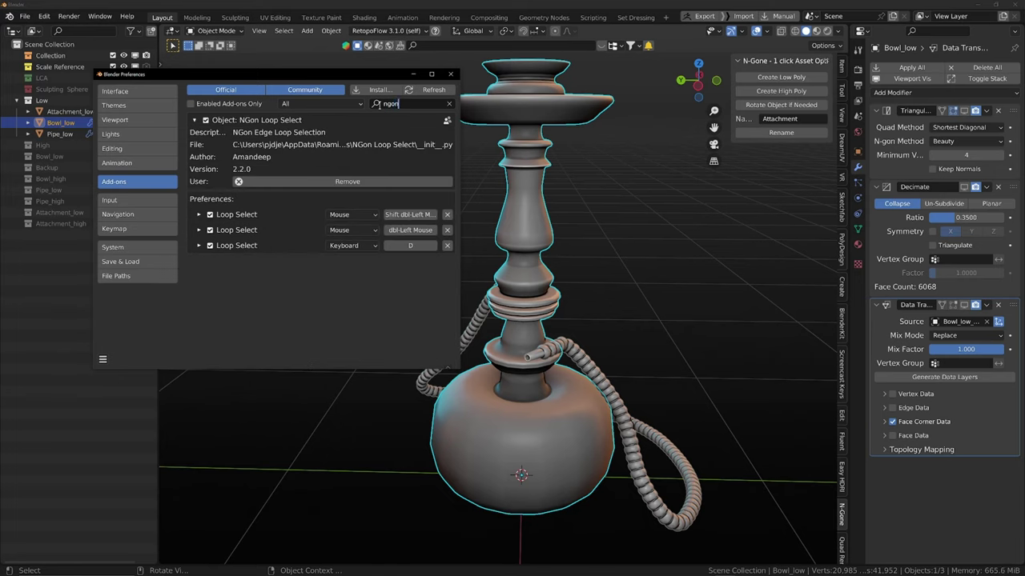
{"action": "type", "text": "e"}
{"action": "key", "text": "BackSpace"}
{"action": "left_click", "coordinate": [411, 104]}
{"action": "type", "text": "n-"}
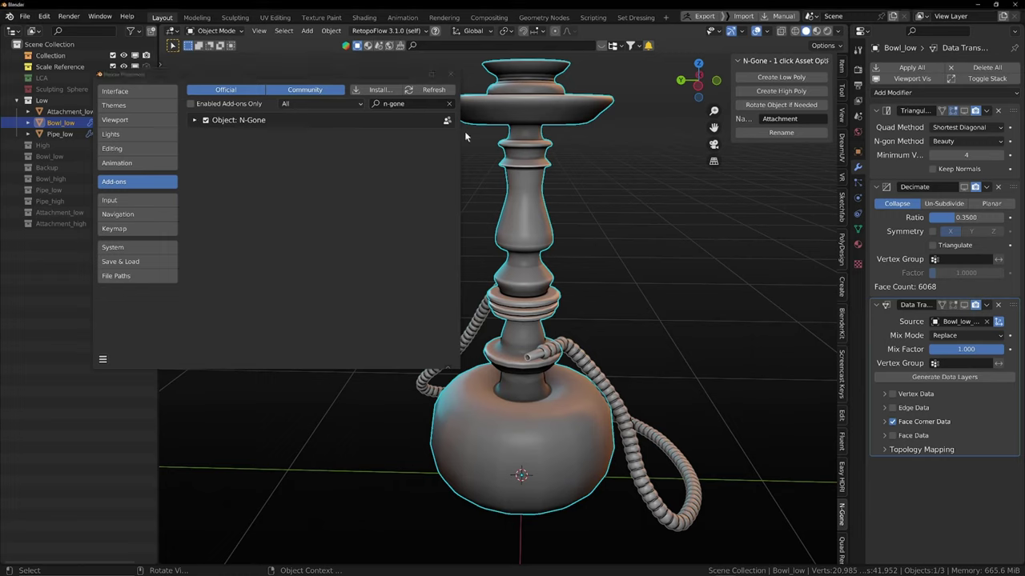
Step: Check the N-Gone add-on's details, collapse them again and close the Preferences
{"action": "left_click", "coordinate": [195, 120]}
{"action": "left_click", "coordinate": [194, 120]}
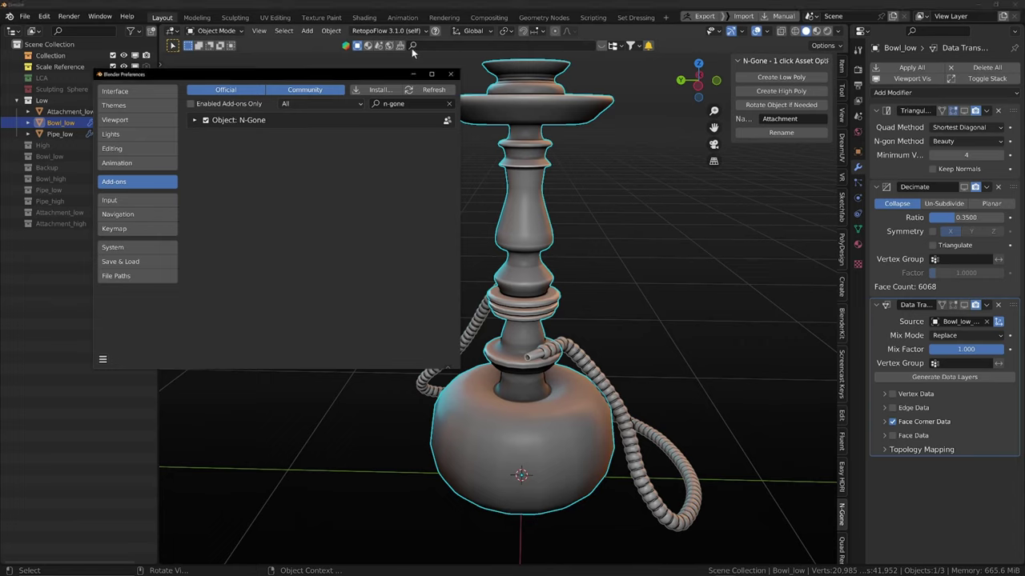
{"action": "left_click", "coordinate": [449, 75]}
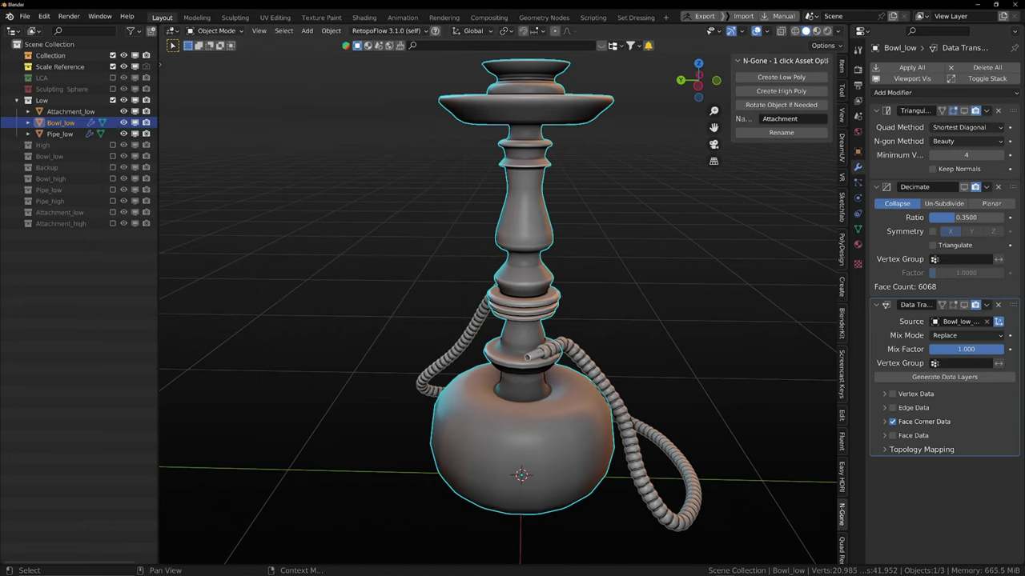
Step: Reopen the add-on preferences and search for ngone spelled without the hyphen
{"action": "left_click", "coordinate": [44, 16]}
{"action": "left_click", "coordinate": [88, 174]}
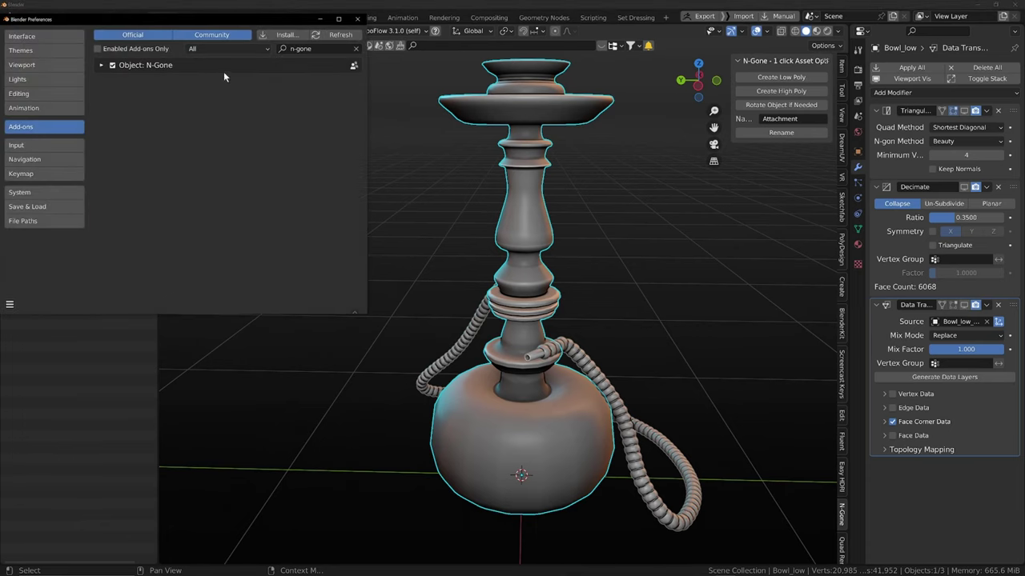
{"action": "left_click", "coordinate": [321, 49]}
{"action": "left_click_drag", "start_coordinate": [317, 50], "coordinate": [254, 48]}
{"action": "type", "text": "ngone"}
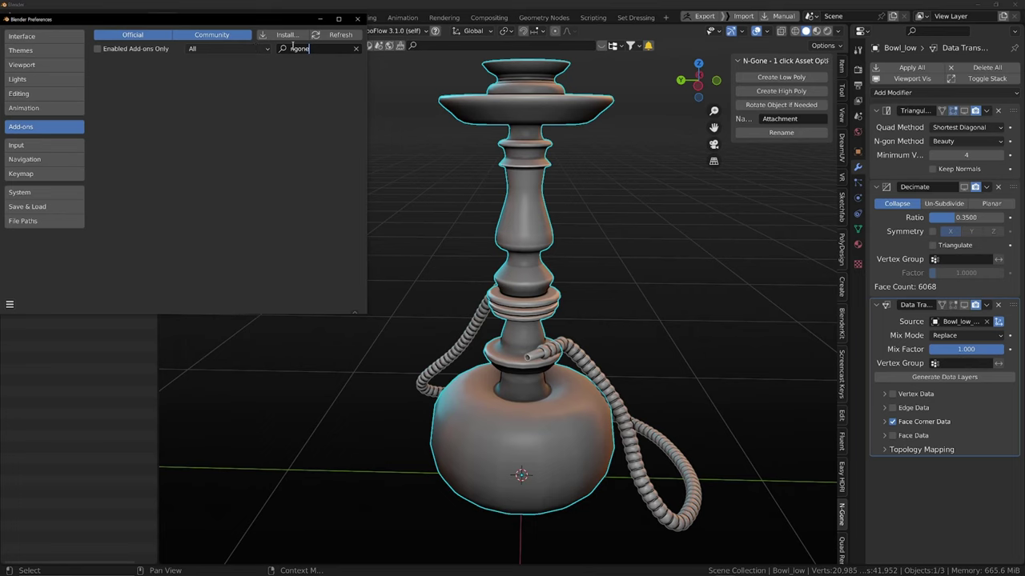
{"action": "key", "text": "BackSpace"}
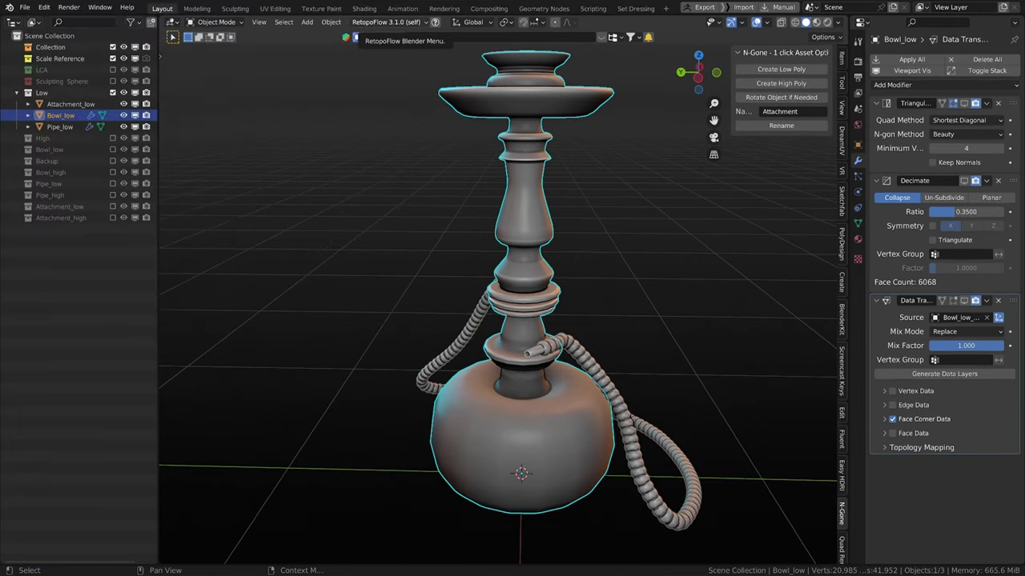
Step: Enter Edit Mode on Bowl_low and select the horizontal edge loops around the bowl's body one after another
{"action": "scroll", "coordinate": [569, 311], "scroll_direction": "up", "scroll_amount": 3}
{"action": "scroll", "coordinate": [528, 454], "scroll_direction": "down", "scroll_amount": 2}
{"action": "middle_click_drag", "start_coordinate": [529, 455], "coordinate": [542, 439]}
{"action": "middle_click_drag", "start_coordinate": [542, 439], "coordinate": [555, 336], "text": "shift"}
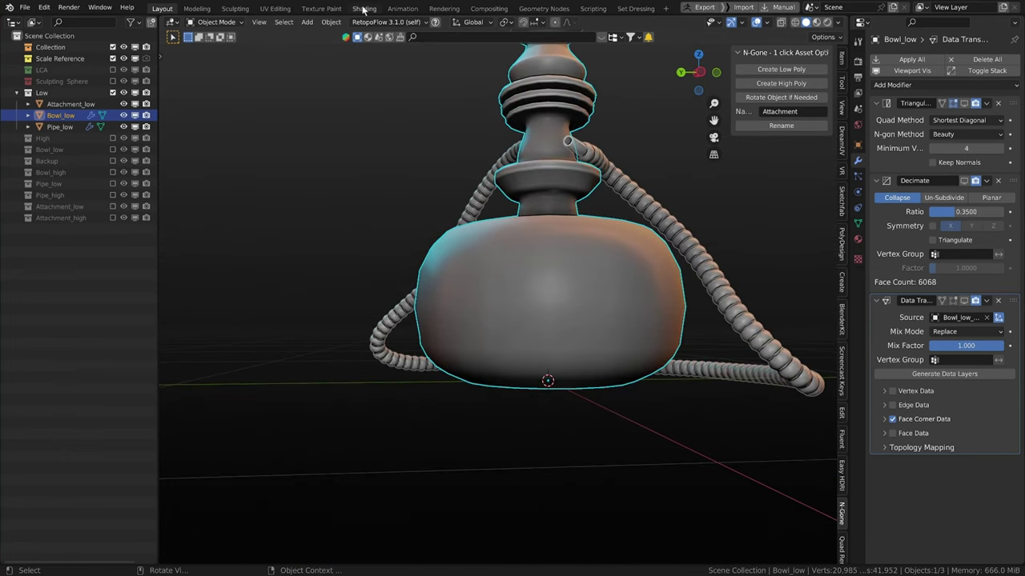
{"action": "key", "text": "Tab"}
{"action": "middle_click_drag", "start_coordinate": [557, 280], "coordinate": [554, 308]}
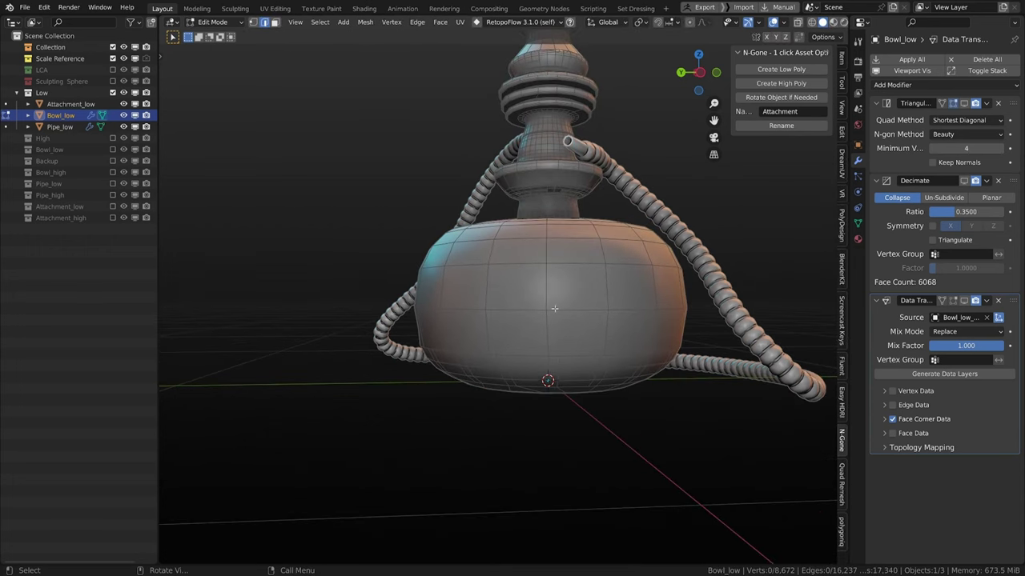
{"action": "key", "text": "alt"}
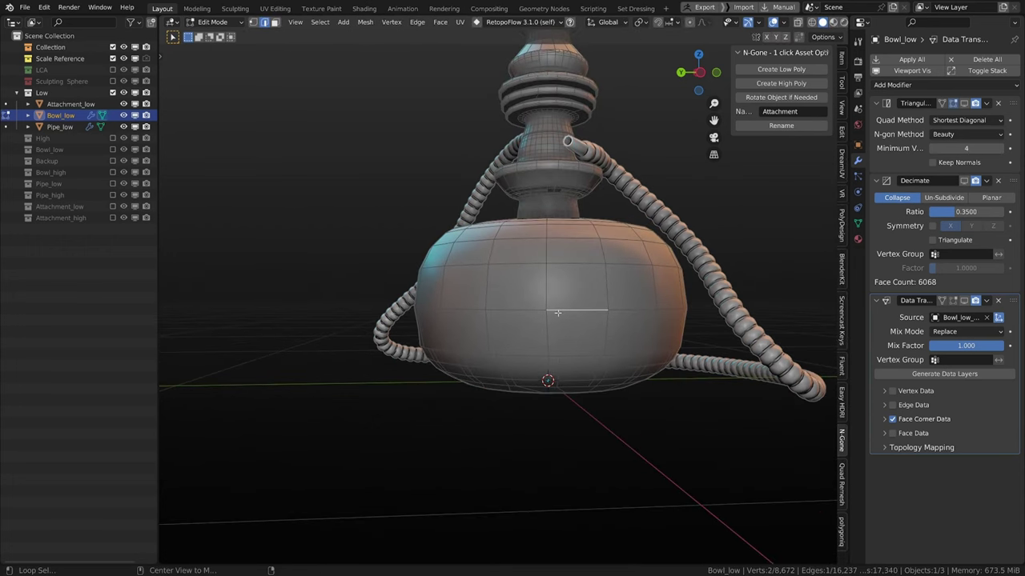
{"action": "left_click", "coordinate": [584, 263]}
{"action": "left_click", "coordinate": [576, 238], "text": "alt"}
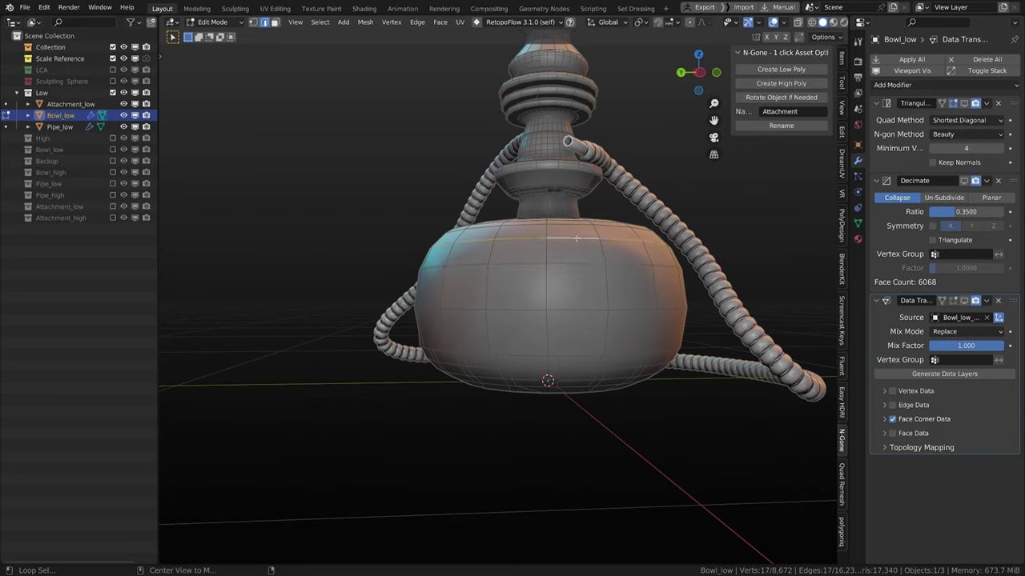
{"action": "left_click", "coordinate": [573, 266], "text": "alt"}
{"action": "left_click", "coordinate": [569, 310], "text": "alt"}
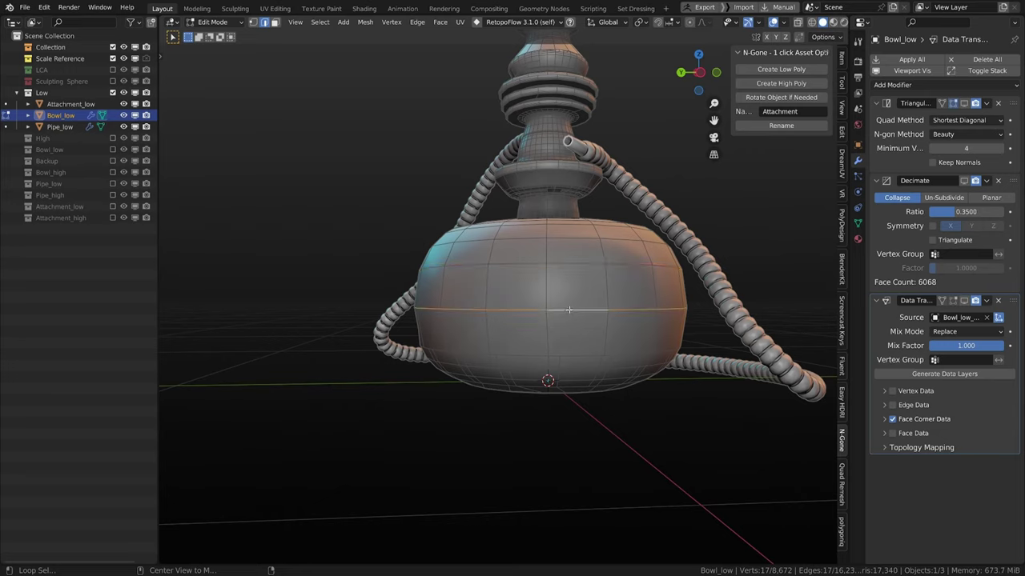
Step: Select edge loops on the bowl's lower body and examine how they run toward the underside
{"action": "left_click", "coordinate": [566, 353]}
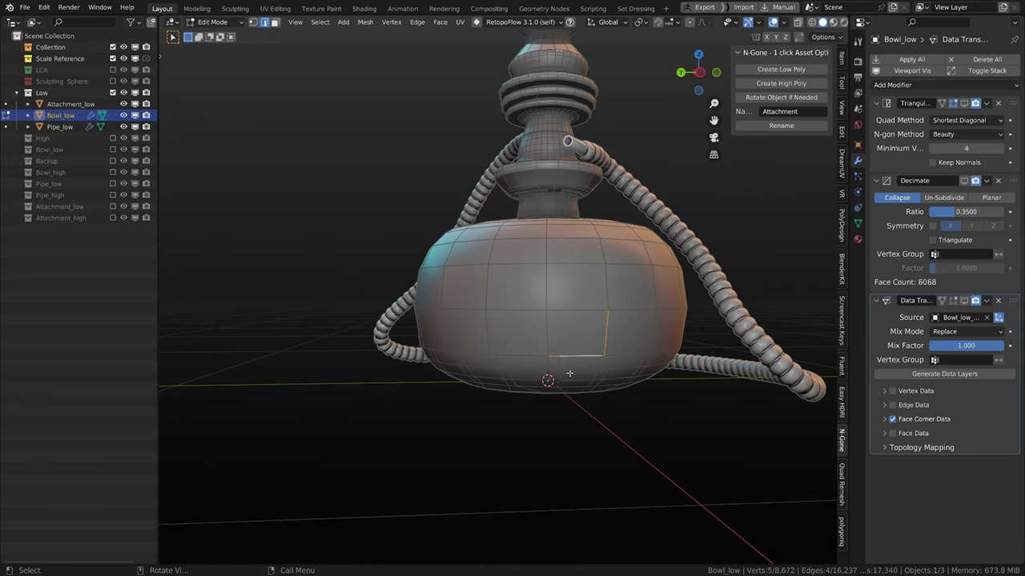
{"action": "middle_click_drag", "start_coordinate": [569, 373], "coordinate": [563, 359]}
{"action": "scroll", "coordinate": [563, 359], "scroll_direction": "up", "scroll_amount": 5}
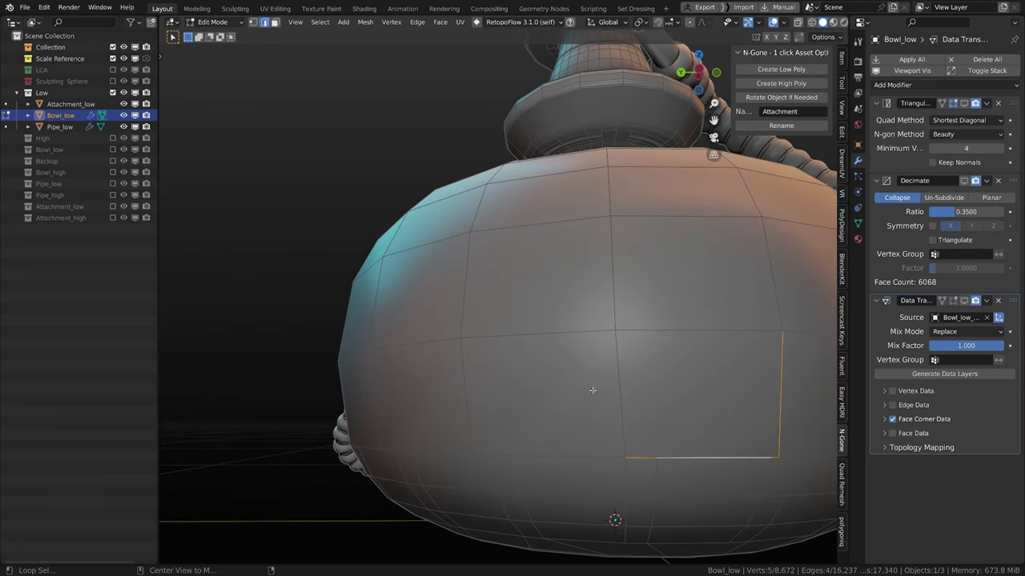
{"action": "left_click", "coordinate": [519, 478], "text": "alt"}
{"action": "scroll", "coordinate": [552, 471], "scroll_direction": "down", "scroll_amount": 3}
{"action": "middle_click_drag", "start_coordinate": [560, 469], "coordinate": [581, 446]}
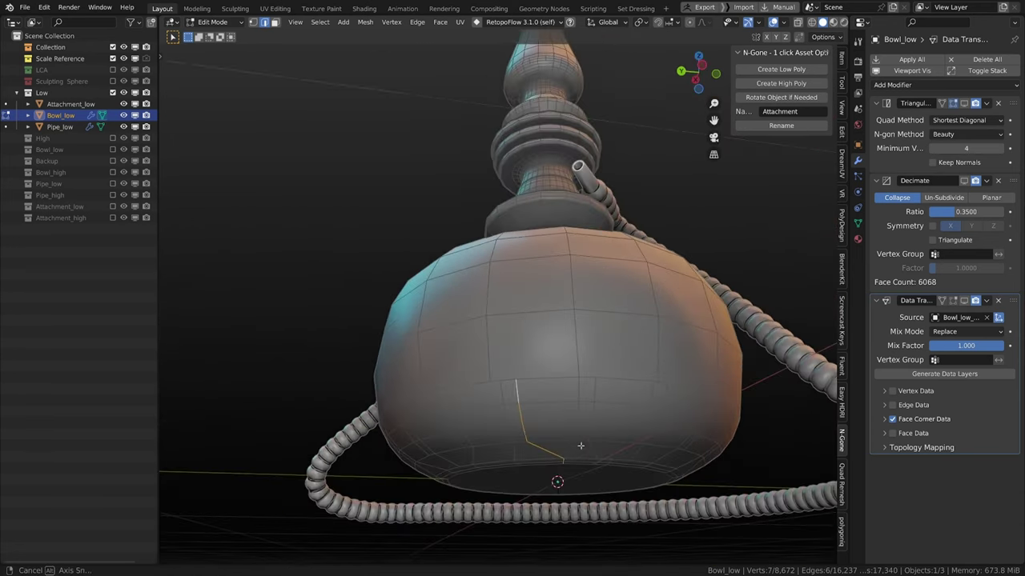
{"action": "left_click_drag", "start_coordinate": [580, 445], "coordinate": [578, 469]}
{"action": "scroll", "coordinate": [598, 457], "scroll_direction": "up", "scroll_amount": 3}
{"action": "scroll", "coordinate": [599, 457], "scroll_direction": "down", "scroll_amount": 3}
{"action": "middle_click_drag", "start_coordinate": [598, 457], "coordinate": [553, 450]}
{"action": "scroll", "coordinate": [585, 436], "scroll_direction": "up", "scroll_amount": 3}
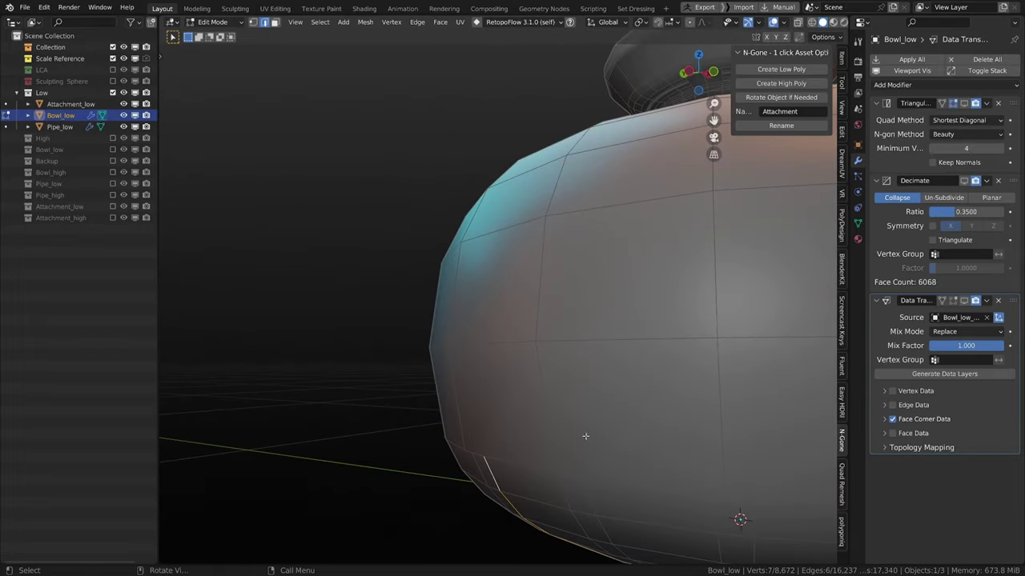
{"action": "scroll", "coordinate": [638, 439], "scroll_direction": "down", "scroll_amount": 3}
Step: Select the lower horizontal edge loops again and inspect their course around the base of the bowl
{"action": "left_click", "coordinate": [650, 399], "text": "alt"}
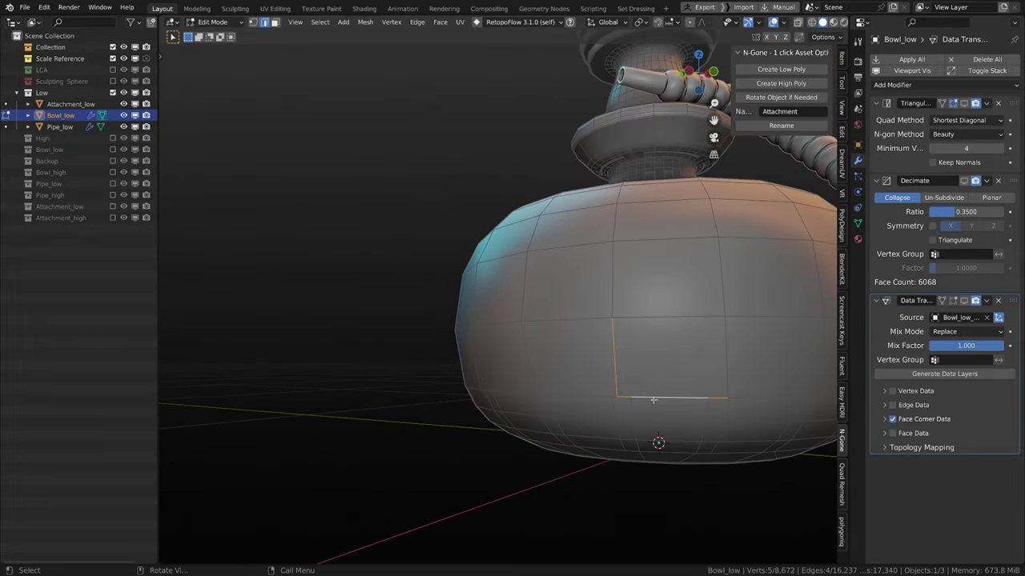
{"action": "scroll", "coordinate": [658, 400], "scroll_direction": "up", "scroll_amount": 3}
{"action": "scroll", "coordinate": [656, 408], "scroll_direction": "down", "scroll_amount": 4}
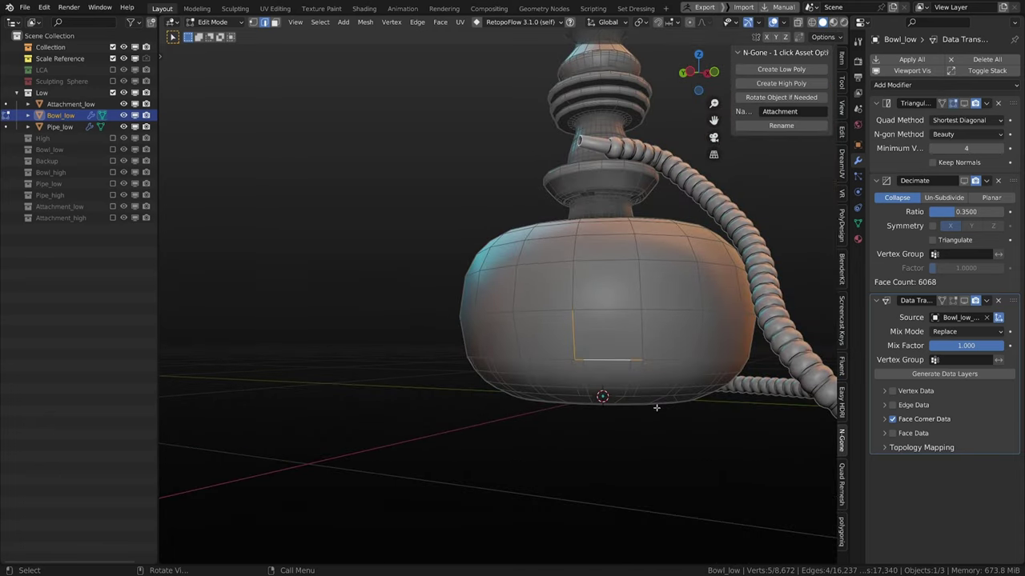
{"action": "scroll", "coordinate": [655, 406], "scroll_direction": "up", "scroll_amount": 2}
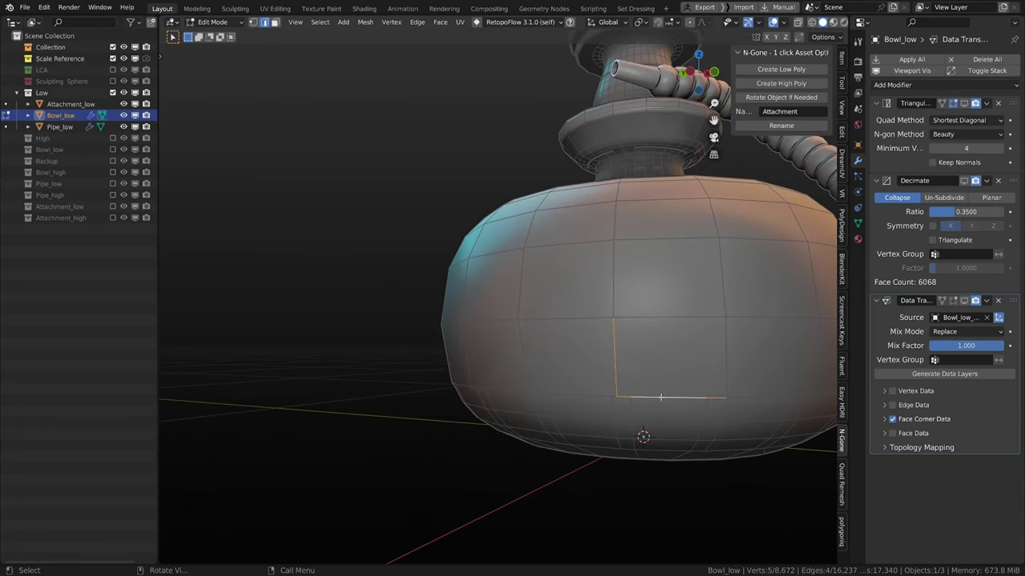
{"action": "left_click", "coordinate": [660, 397], "text": "alt"}
{"action": "middle_click_drag", "start_coordinate": [660, 397], "coordinate": [552, 418]}
{"action": "scroll", "coordinate": [657, 364], "scroll_direction": "down", "scroll_amount": 2}
{"action": "scroll", "coordinate": [630, 402], "scroll_direction": "up", "scroll_amount": 2}
{"action": "scroll", "coordinate": [574, 396], "scroll_direction": "down", "scroll_amount": 2}
{"action": "scroll", "coordinate": [544, 409], "scroll_direction": "up", "scroll_amount": 2}
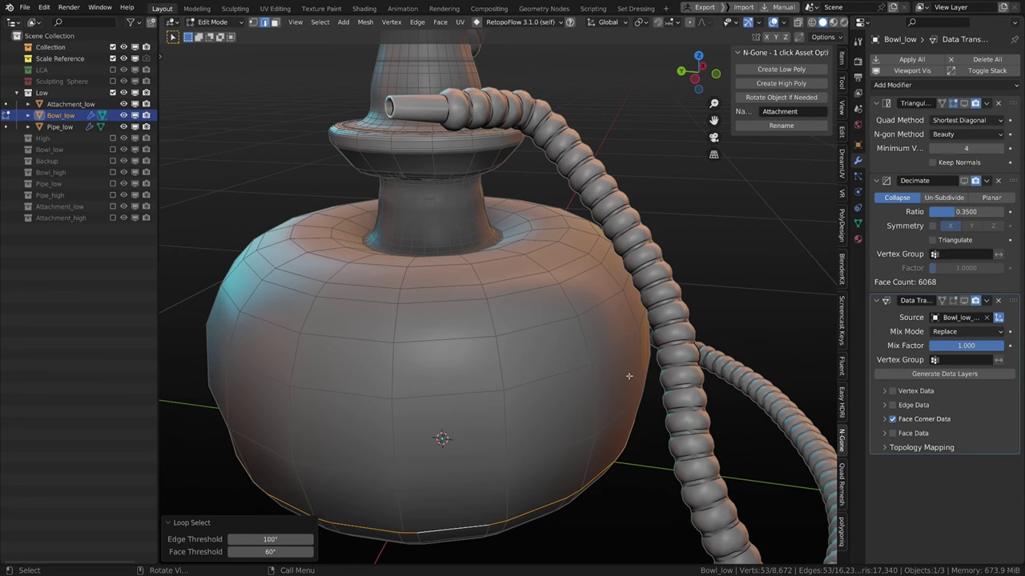
{"action": "scroll", "coordinate": [611, 375], "scroll_direction": "down", "scroll_amount": 2}
{"action": "middle_click_drag", "start_coordinate": [610, 375], "coordinate": [516, 366]}
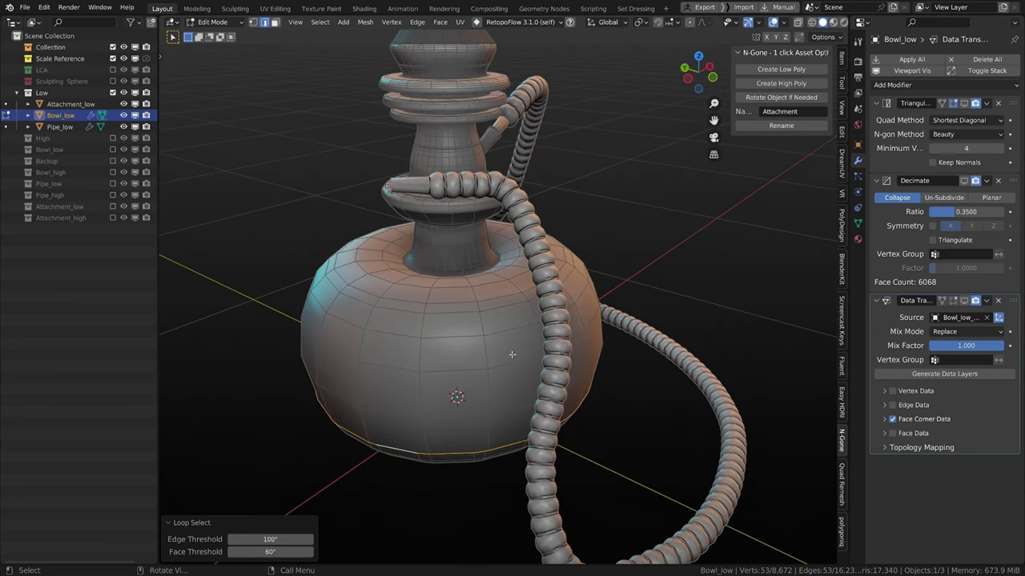
{"action": "scroll", "coordinate": [513, 354], "scroll_direction": "up", "scroll_amount": 2}
{"action": "scroll", "coordinate": [513, 354], "scroll_direction": "down", "scroll_amount": 3}
{"action": "scroll", "coordinate": [528, 336], "scroll_direction": "up", "scroll_amount": 2}
Step: Switch from Bowl_low to Edit Mode on Pipe_low and hide its modifiers in the viewport
{"action": "left_click", "coordinate": [552, 302]}
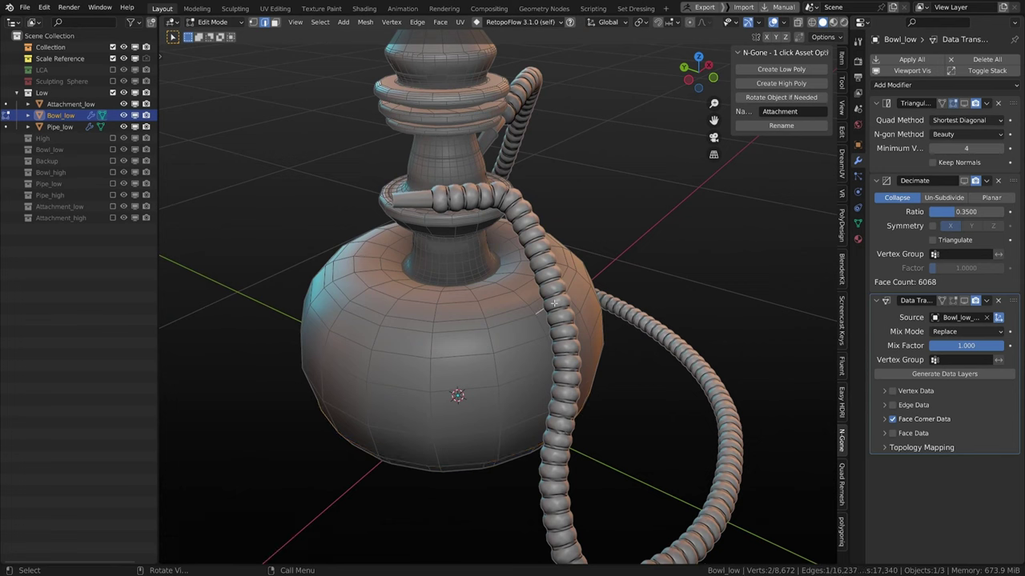
{"action": "key", "text": "Tab"}
{"action": "left_click", "coordinate": [549, 318]}
{"action": "scroll", "coordinate": [549, 318], "scroll_direction": "up", "scroll_amount": 5}
{"action": "middle_click_drag", "start_coordinate": [549, 318], "coordinate": [449, 350]}
{"action": "key", "text": "Tab"}
{"action": "scroll", "coordinate": [396, 328], "scroll_direction": "up", "scroll_amount": 5}
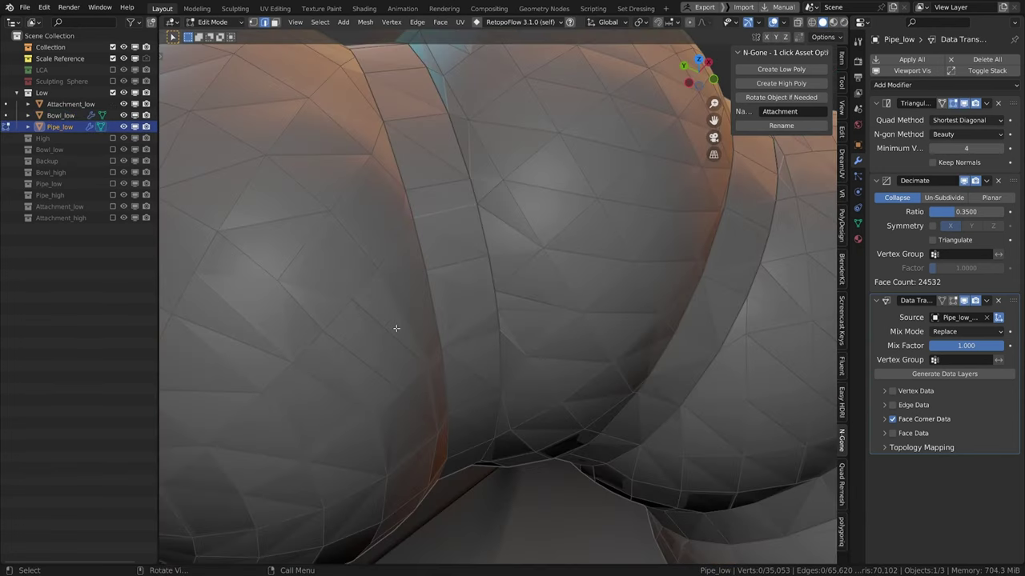
{"action": "scroll", "coordinate": [423, 334], "scroll_direction": "down", "scroll_amount": 6}
{"action": "left_click", "coordinate": [909, 70]}
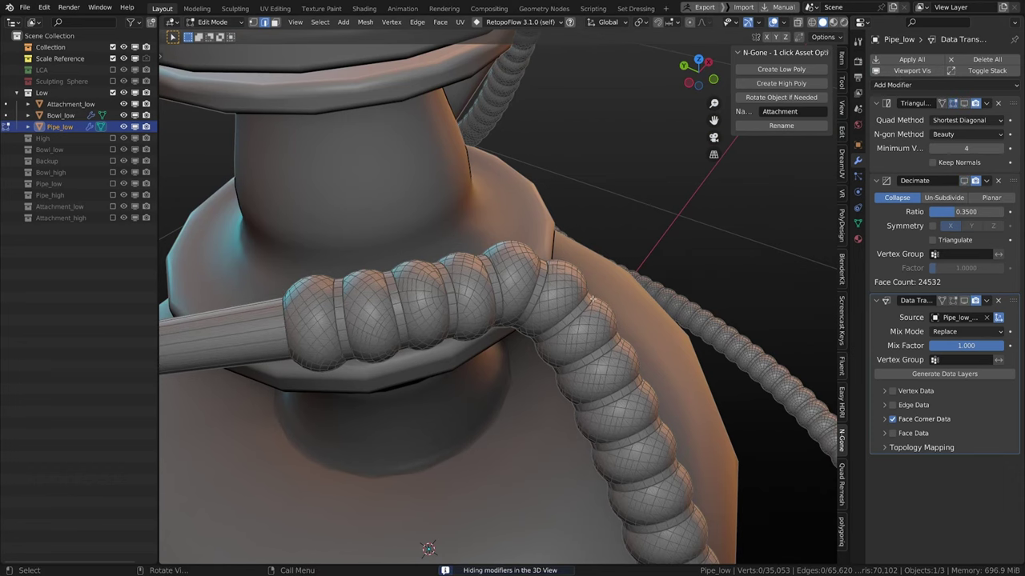
Step: Frame an edge on the hose and select the edge loop along a connecting ring to examine its flow
{"action": "scroll", "coordinate": [428, 360], "scroll_direction": "up", "scroll_amount": 6}
{"action": "middle_click_drag", "start_coordinate": [428, 361], "coordinate": [600, 460], "text": "shift"}
{"action": "scroll", "coordinate": [432, 376], "scroll_direction": "down", "scroll_amount": 6}
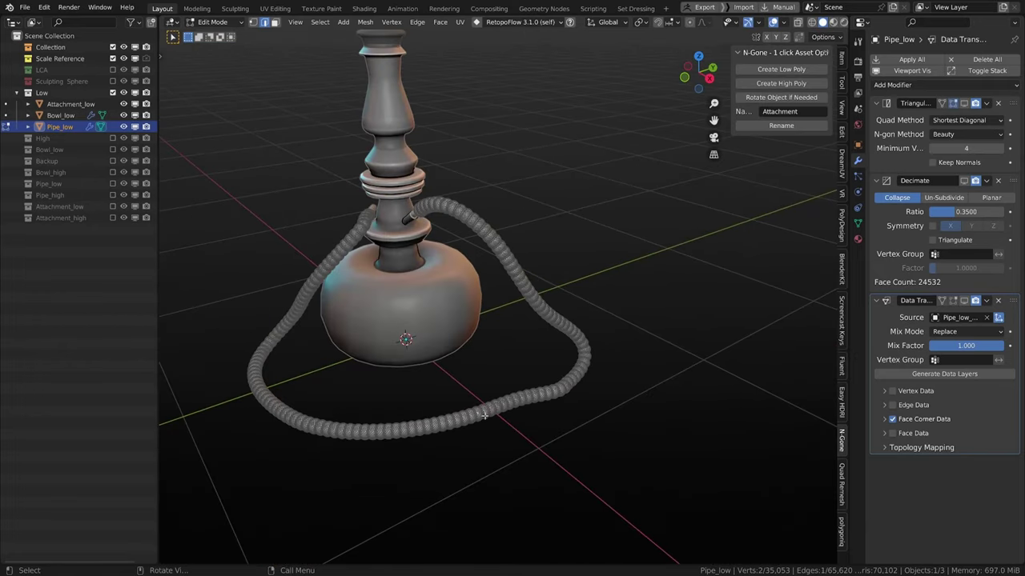
{"action": "key", "text": "KP_Decimal"}
{"action": "scroll", "coordinate": [405, 152], "scroll_direction": "down", "scroll_amount": 5}
{"action": "scroll", "coordinate": [437, 349], "scroll_direction": "down", "scroll_amount": 2}
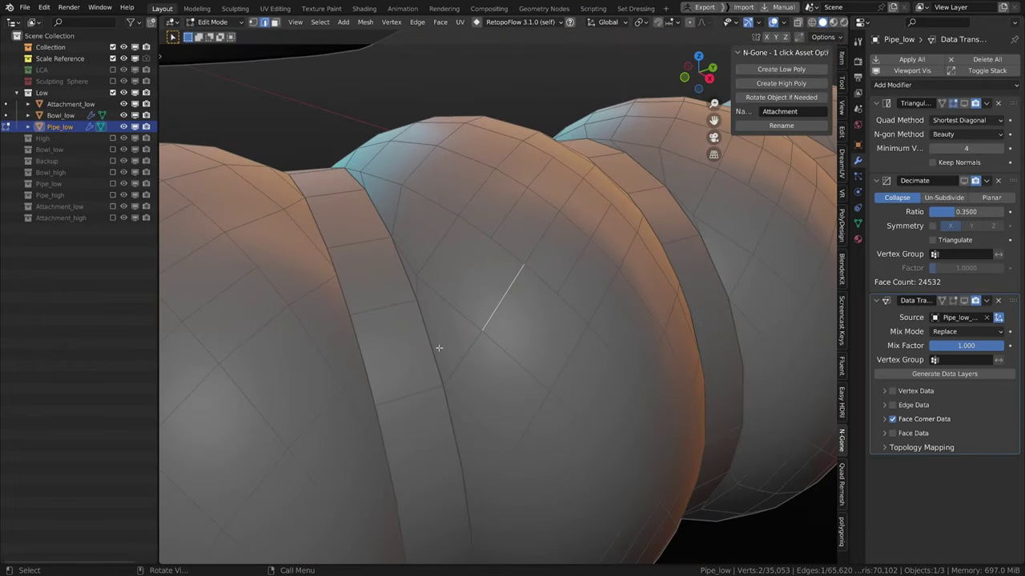
{"action": "left_click", "coordinate": [441, 339], "text": "alt"}
{"action": "scroll", "coordinate": [441, 346], "scroll_direction": "down", "scroll_amount": 4}
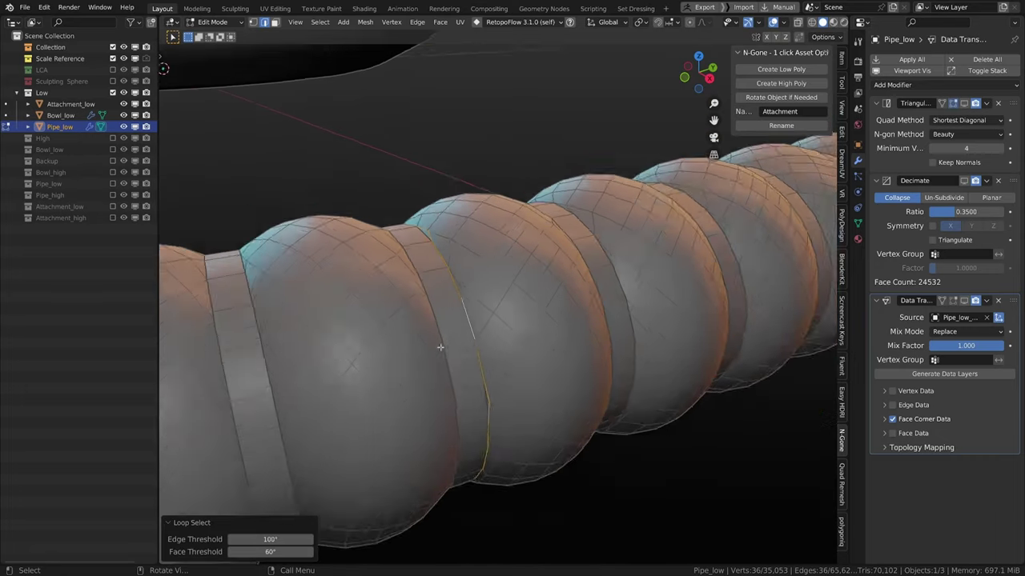
{"action": "middle_click_drag", "start_coordinate": [441, 347], "coordinate": [480, 336]}
{"action": "middle_click_drag", "start_coordinate": [577, 307], "coordinate": [503, 298]}
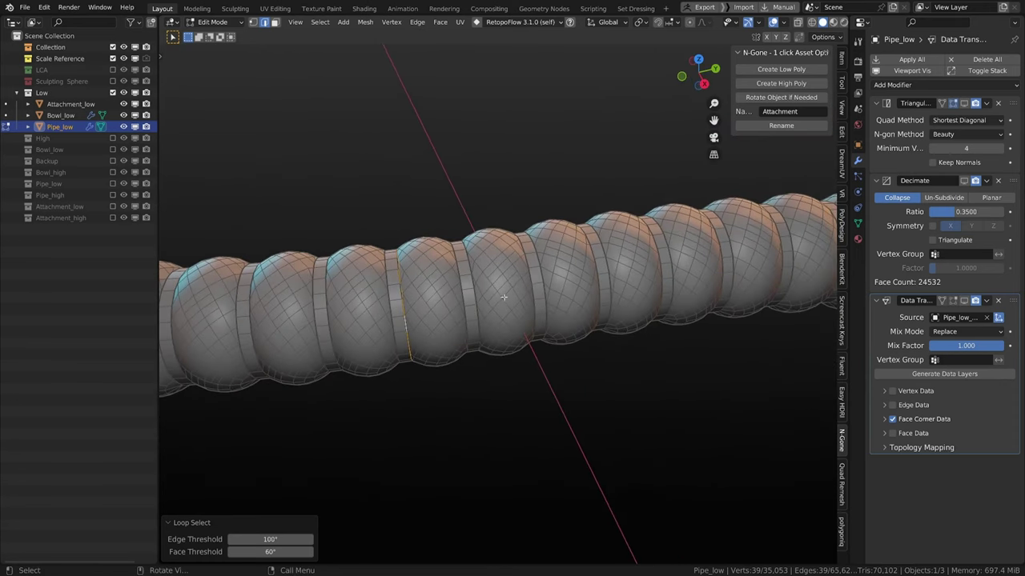
Step: Select further edge loops beside the hose's connecting rings and follow them around the underside
{"action": "middle_click_drag", "start_coordinate": [557, 281], "coordinate": [456, 287]}
{"action": "double_click", "coordinate": [536, 266]}
{"action": "middle_click_drag", "start_coordinate": [539, 283], "coordinate": [460, 198]}
{"action": "middle_click_drag", "start_coordinate": [652, 253], "coordinate": [386, 339]}
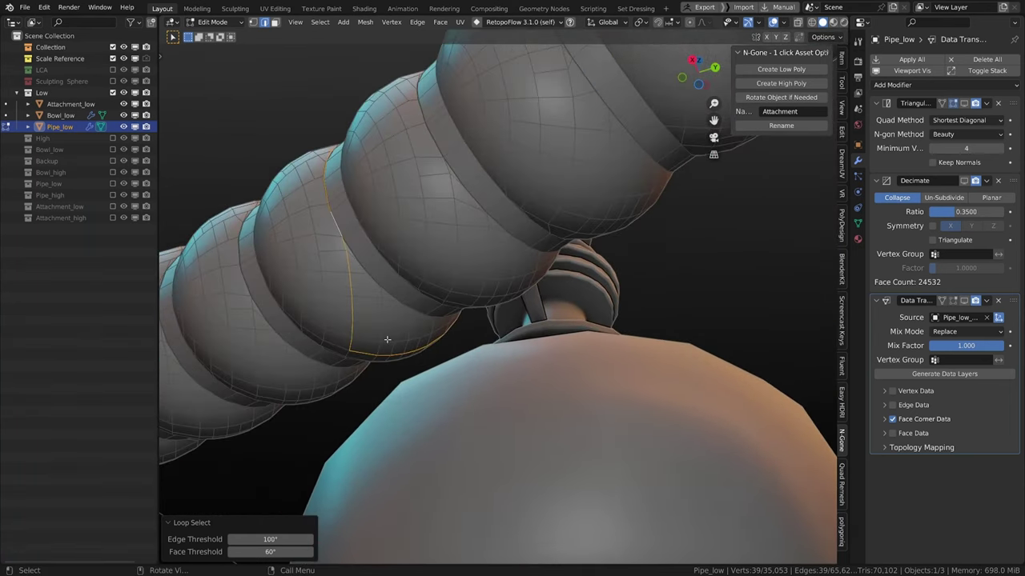
{"action": "scroll", "coordinate": [313, 243], "scroll_direction": "up", "scroll_amount": 2}
{"action": "double_click", "coordinate": [256, 189]}
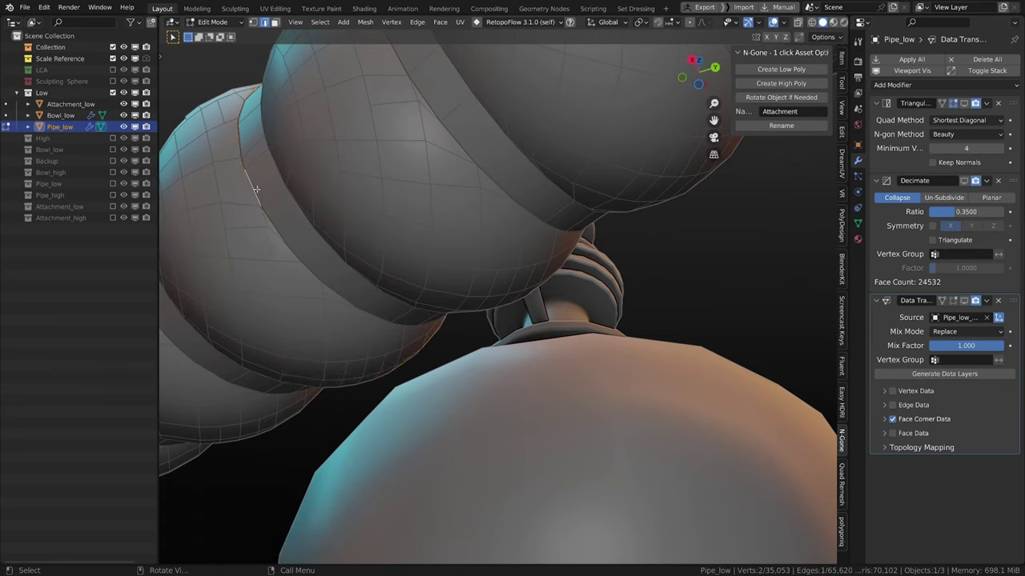
{"action": "middle_click_drag", "start_coordinate": [257, 191], "coordinate": [406, 243]}
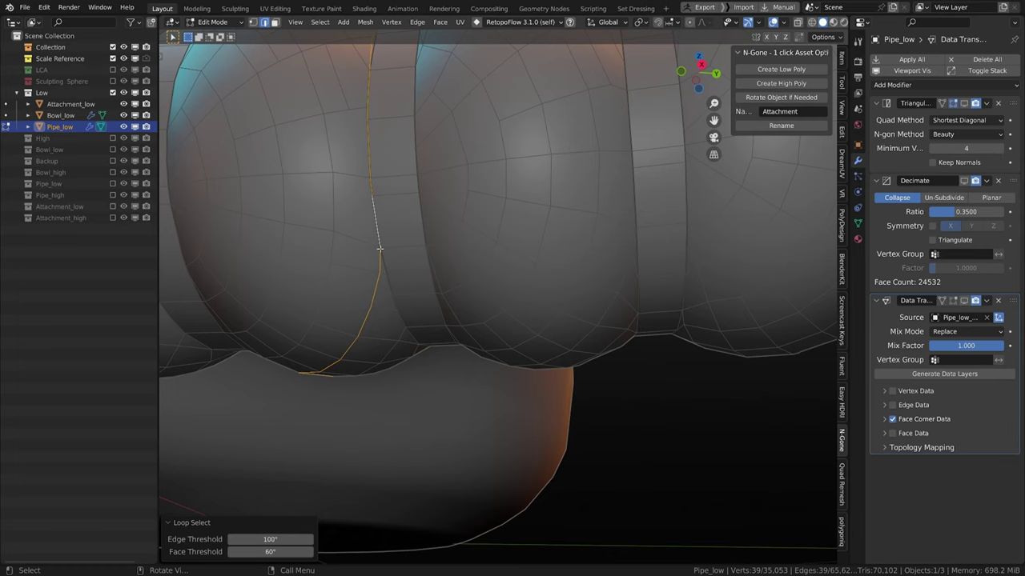
{"action": "mouse_move", "coordinate": [388, 257]}
{"action": "middle_mouse_down"}
{"action": "mouse_move", "coordinate": [389, 286]}
{"action": "mouse_move", "coordinate": [384, 265]}
{"action": "middle_mouse_up"}
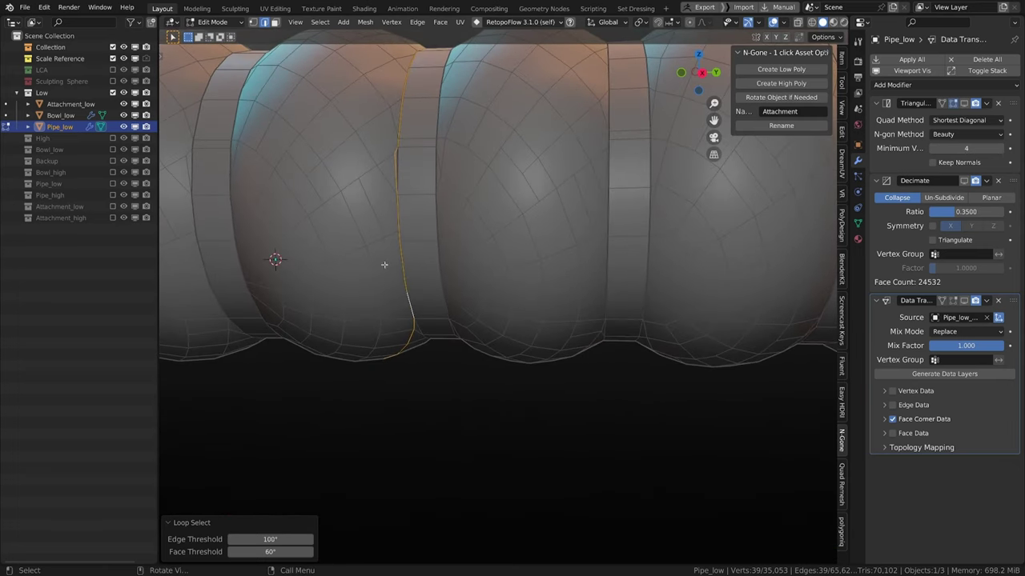
Step: Select the edge loop along one side of a narrow hose ring and check it from above
{"action": "scroll", "coordinate": [395, 166], "scroll_direction": "up", "scroll_amount": 2}
{"action": "middle_click_drag", "start_coordinate": [396, 167], "coordinate": [332, 192], "text": "shift"}
{"action": "left_click", "coordinate": [369, 186]}
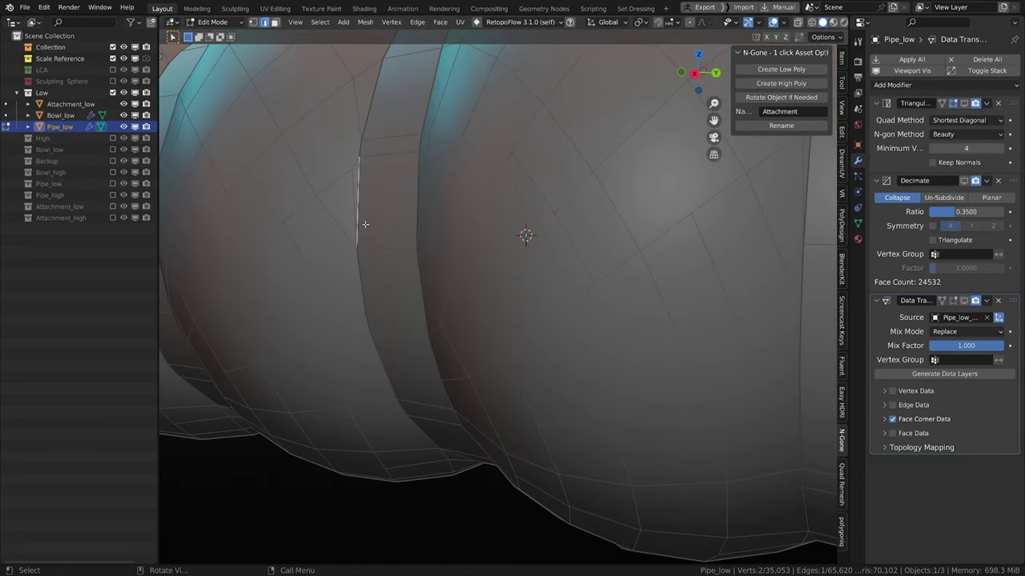
{"action": "left_click", "coordinate": [359, 199], "text": "alt"}
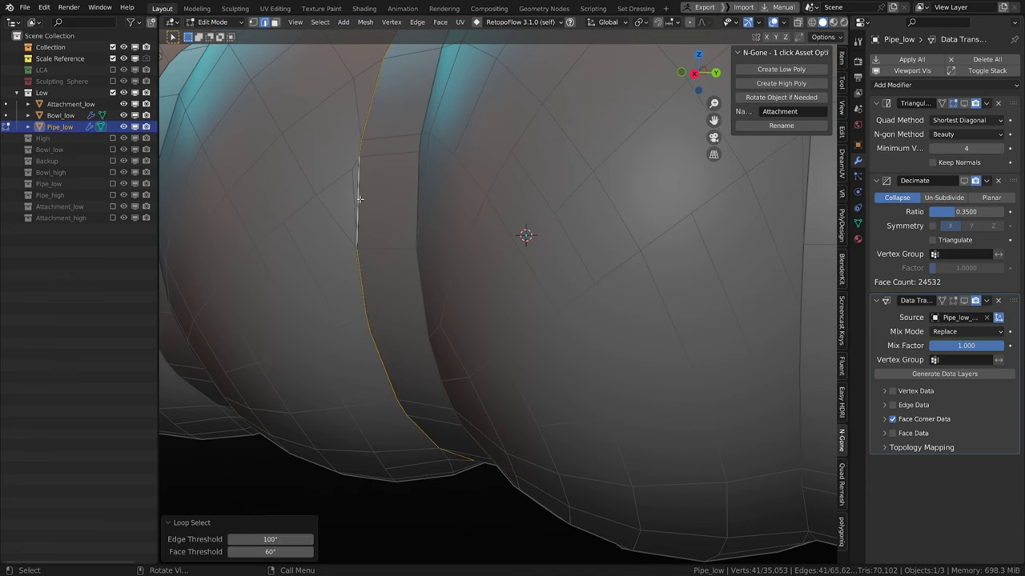
{"action": "middle_click_drag", "start_coordinate": [359, 199], "coordinate": [388, 318]}
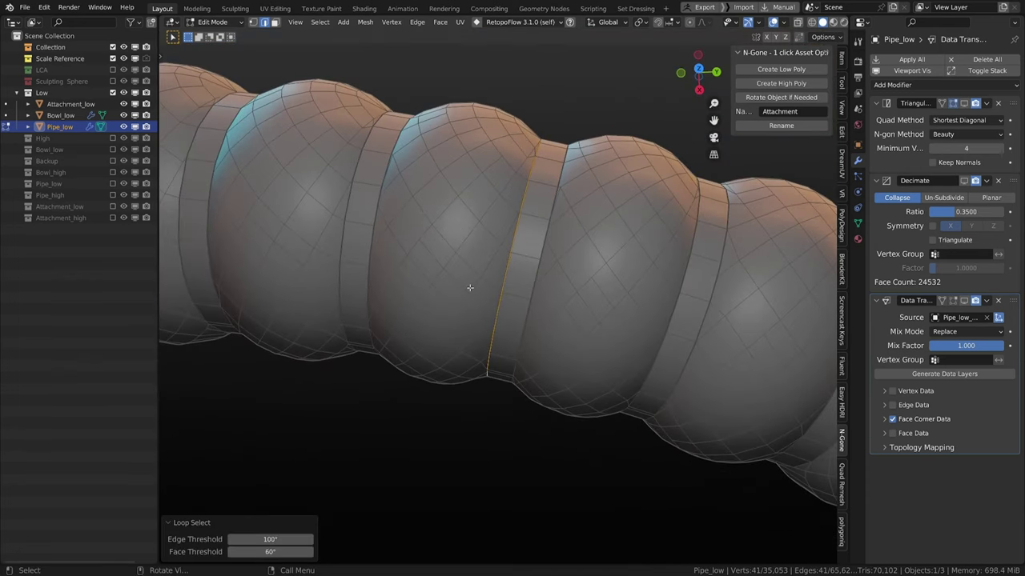
Step: Select the edge loop on a neighbouring hose ring and examine where it runs across the adjacent bulge
{"action": "middle_click_drag", "start_coordinate": [523, 271], "coordinate": [560, 192]}
{"action": "left_click", "coordinate": [548, 248], "text": "alt"}
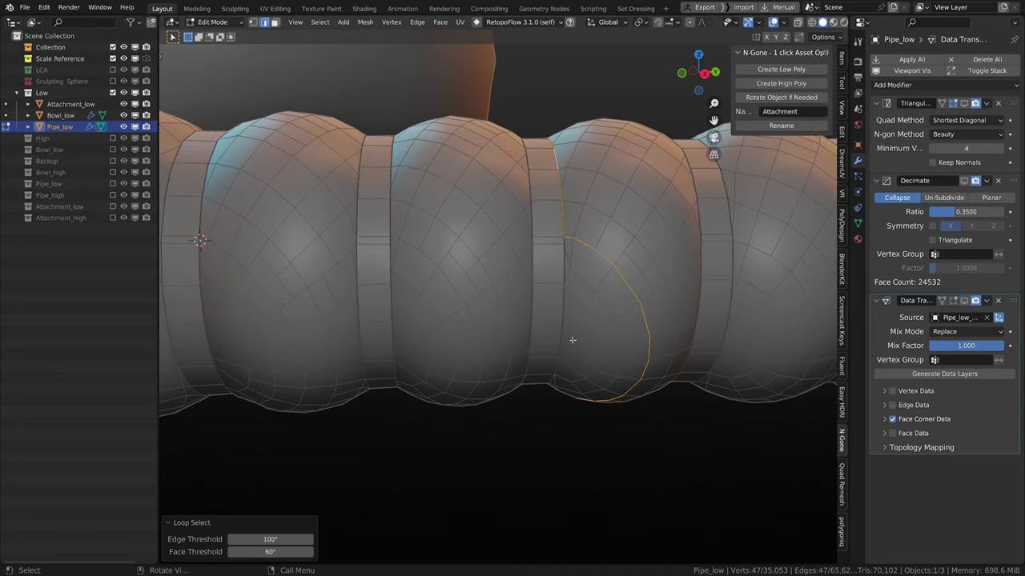
{"action": "middle_click_drag", "start_coordinate": [573, 340], "coordinate": [580, 385]}
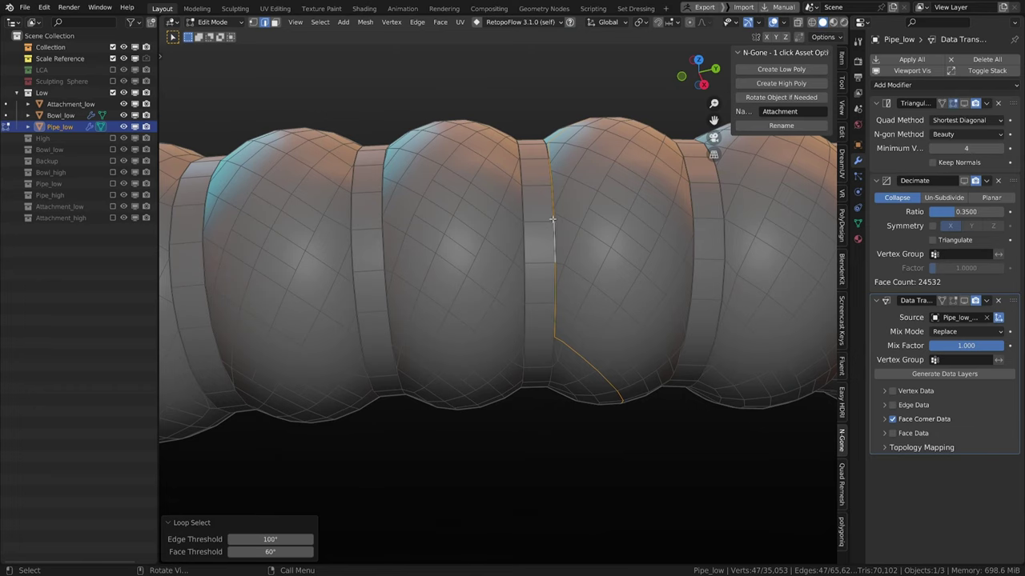
{"action": "scroll", "coordinate": [556, 266], "scroll_direction": "up", "scroll_amount": 1}
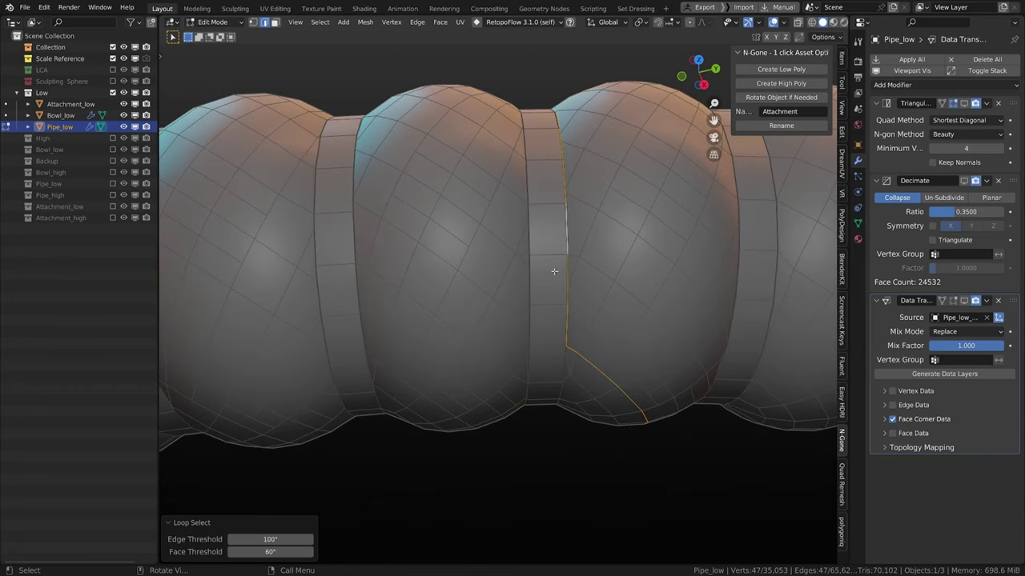
{"action": "middle_click_drag", "start_coordinate": [554, 270], "coordinate": [551, 218]}
{"action": "scroll", "coordinate": [555, 255], "scroll_direction": "down", "scroll_amount": 1}
{"action": "scroll", "coordinate": [483, 275], "scroll_direction": "up", "scroll_amount": 1}
{"action": "scroll", "coordinate": [482, 275], "scroll_direction": "up", "scroll_amount": 2}
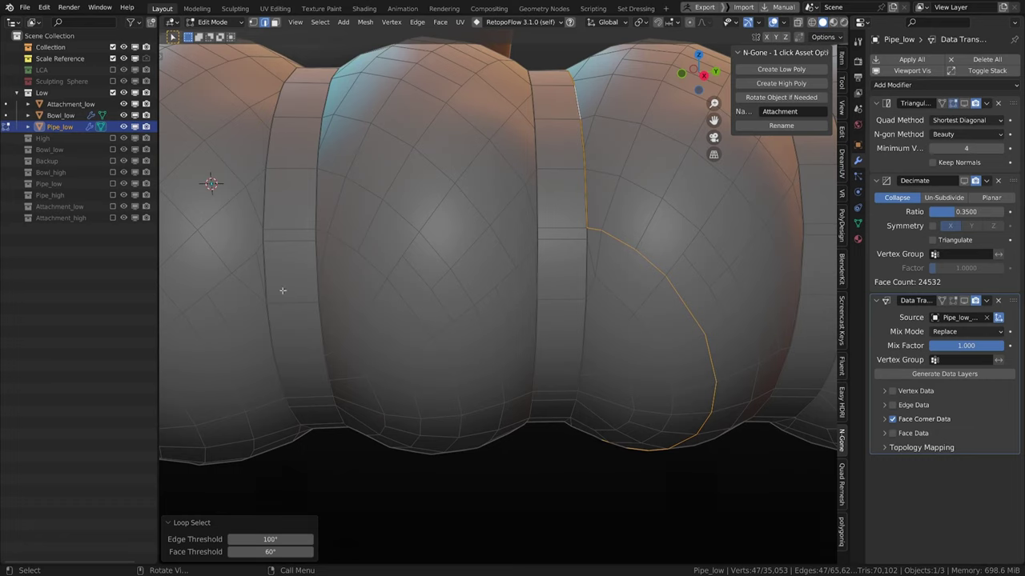
Step: Select edge loops along several of the hose's connecting rings and adjoining bulges to examine their flow
{"action": "left_click", "coordinate": [267, 273], "text": "alt"}
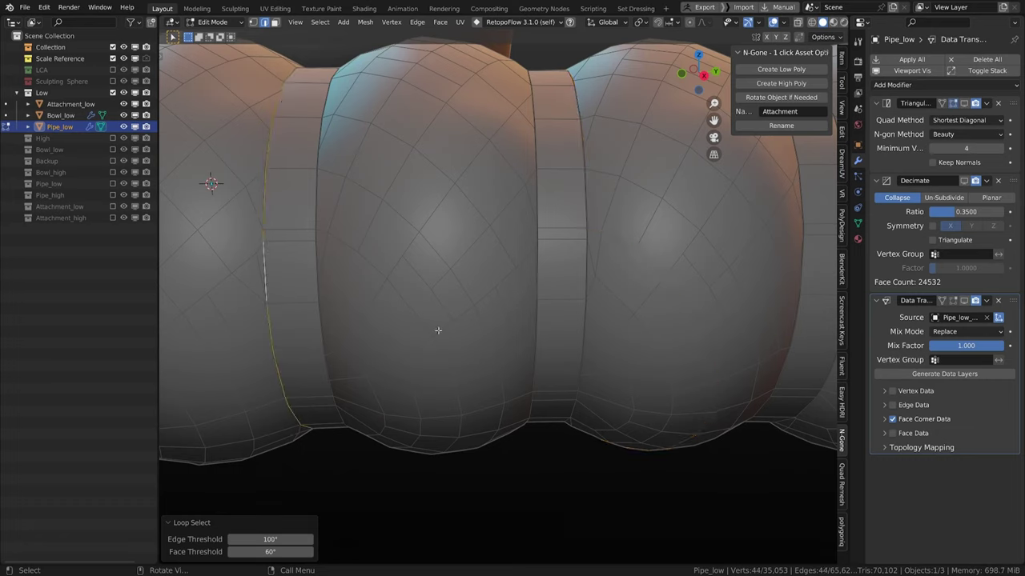
{"action": "left_click", "coordinate": [581, 212], "text": "alt"}
{"action": "middle_click_drag", "start_coordinate": [581, 212], "coordinate": [558, 347]}
{"action": "left_click", "coordinate": [571, 260], "text": "alt"}
{"action": "left_click", "coordinate": [550, 327], "text": "alt+shift"}
{"action": "left_click", "coordinate": [518, 258], "text": "alt"}
{"action": "left_click", "coordinate": [578, 322], "text": "alt"}
{"action": "left_click", "coordinate": [591, 143], "text": "alt"}
Step: Pick an edge on a hose ring and extend the selection by shortest path around the ring's edge to trace it
{"action": "scroll", "coordinate": [599, 180], "scroll_direction": "down", "scroll_amount": 3}
{"action": "scroll", "coordinate": [557, 301], "scroll_direction": "up", "scroll_amount": 2}
{"action": "left_click", "coordinate": [564, 290]}
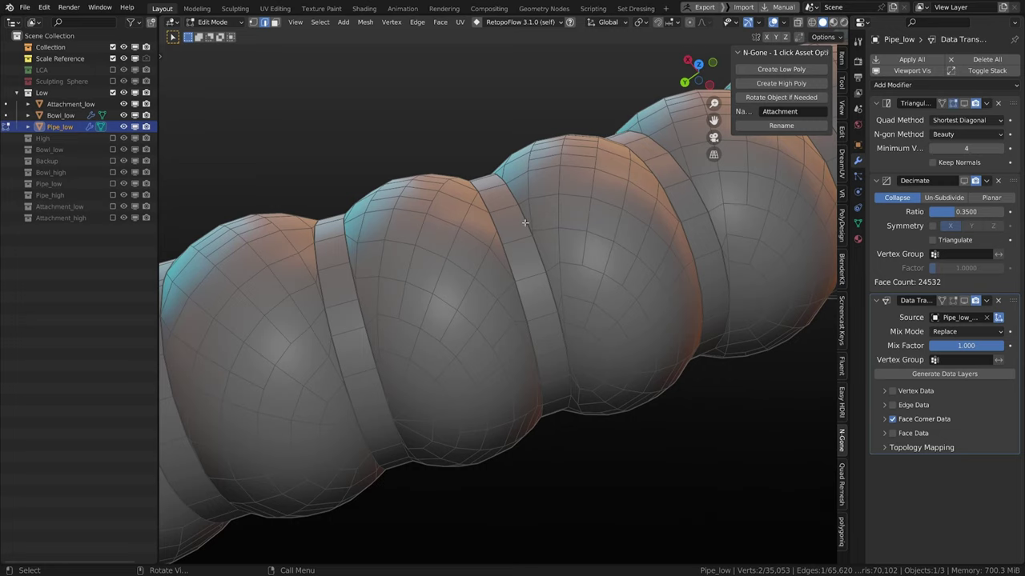
{"action": "middle_click_drag", "start_coordinate": [537, 257], "coordinate": [558, 358]}
{"action": "left_click", "coordinate": [535, 224], "text": "ctrl"}
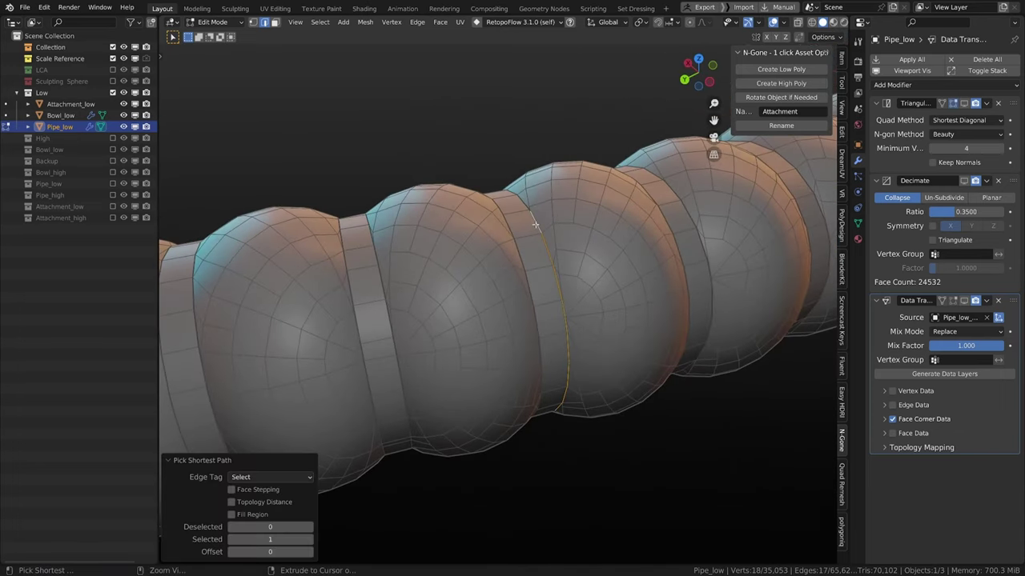
{"action": "middle_click_drag", "start_coordinate": [537, 227], "coordinate": [706, 450]}
{"action": "middle_click_drag", "start_coordinate": [393, 470], "coordinate": [469, 393]}
{"action": "left_click", "coordinate": [464, 396], "text": "ctrl"}
{"action": "middle_click_drag", "start_coordinate": [468, 462], "coordinate": [441, 441]}
{"action": "left_click", "coordinate": [496, 393], "text": "ctrl"}
{"action": "left_click", "coordinate": [540, 417], "text": "ctrl"}
Step: Leave mesh editing on the pipe and turn on the viewport visibility of all its modifiers
{"action": "scroll", "coordinate": [542, 430], "scroll_direction": "down", "scroll_amount": 3}
{"action": "key", "text": "Tab"}
{"action": "scroll", "coordinate": [446, 441], "scroll_direction": "down", "scroll_amount": 3}
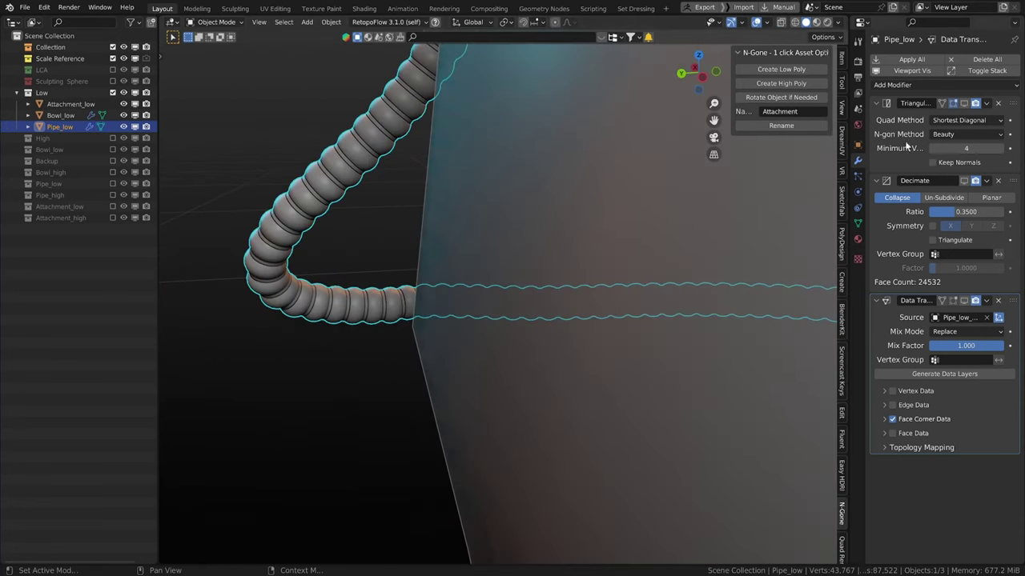
{"action": "left_click", "coordinate": [921, 73]}
{"action": "middle_click_drag", "start_coordinate": [549, 183], "coordinate": [527, 408]}
{"action": "scroll", "coordinate": [518, 300], "scroll_direction": "down", "scroll_amount": 3}
{"action": "middle_click_drag", "start_coordinate": [526, 408], "coordinate": [550, 436]}
Step: Open the bowl mesh for editing in the UV Editing workspace and hide the 3D view's sidebar
{"action": "left_click", "coordinate": [545, 424]}
{"action": "scroll", "coordinate": [549, 434], "scroll_direction": "down", "scroll_amount": 4}
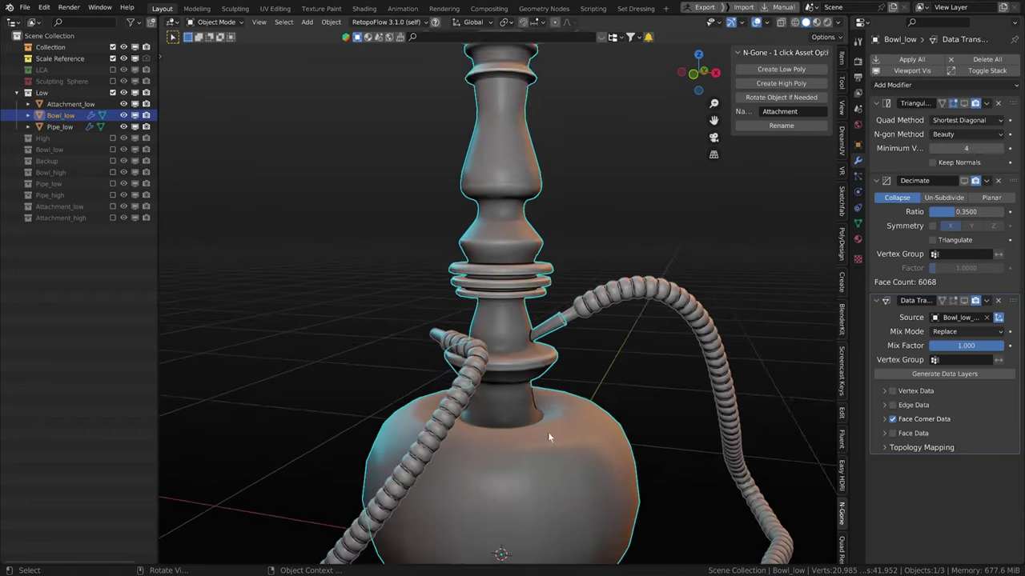
{"action": "key", "text": "Tab"}
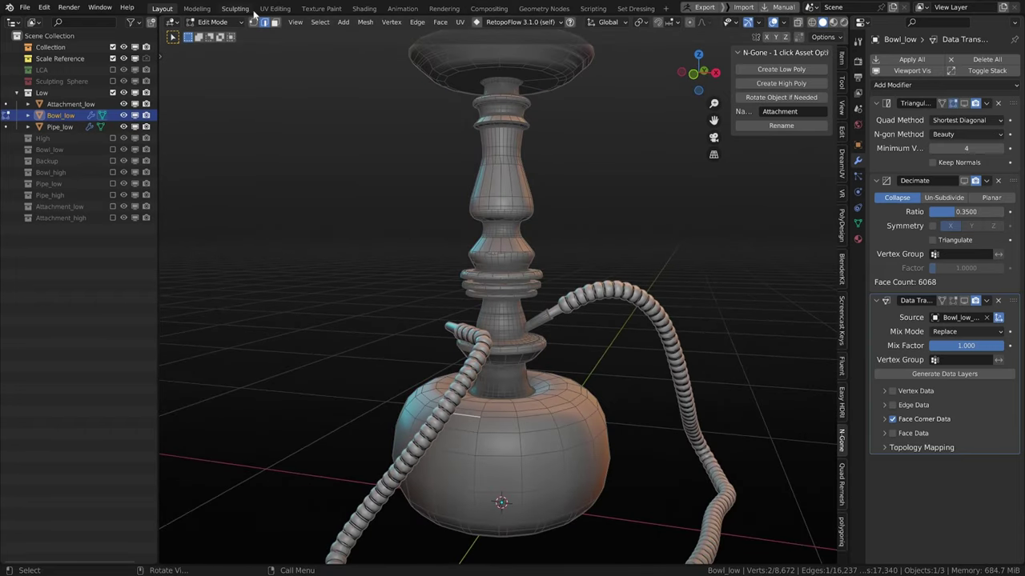
{"action": "left_click", "coordinate": [274, 9]}
{"action": "scroll", "coordinate": [457, 325], "scroll_direction": "up", "scroll_amount": 3}
{"action": "middle_click_drag", "start_coordinate": [457, 325], "coordinate": [646, 410]}
{"action": "key", "text": "t"}
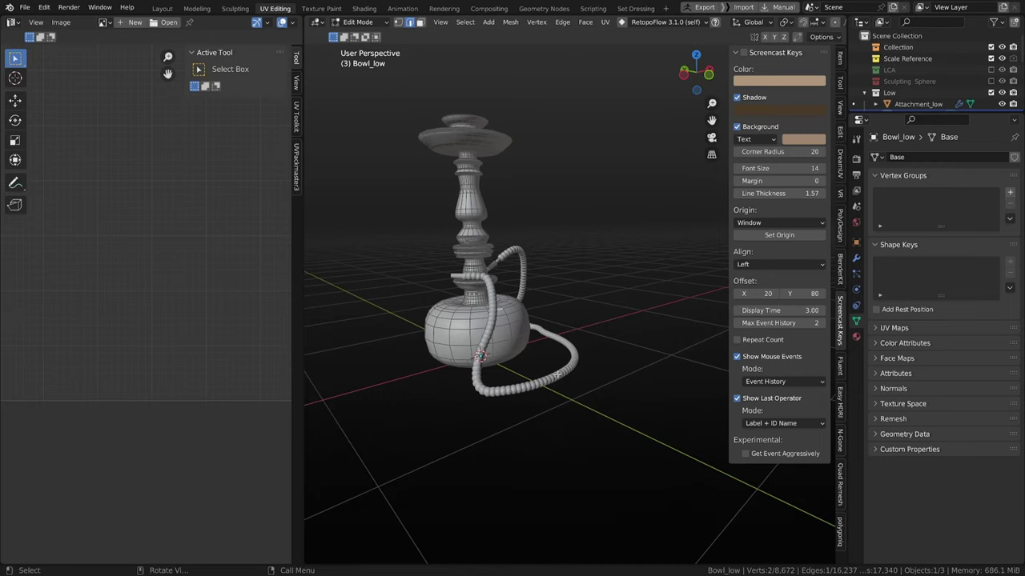
{"action": "key", "text": "n"}
{"action": "middle_click_drag", "start_coordinate": [558, 376], "coordinate": [777, 457]}
Step: Unwrap the whole bowl mesh with Smart UV Project, using a 66° angle limit and an island margin of 0
{"action": "key", "text": "a"}
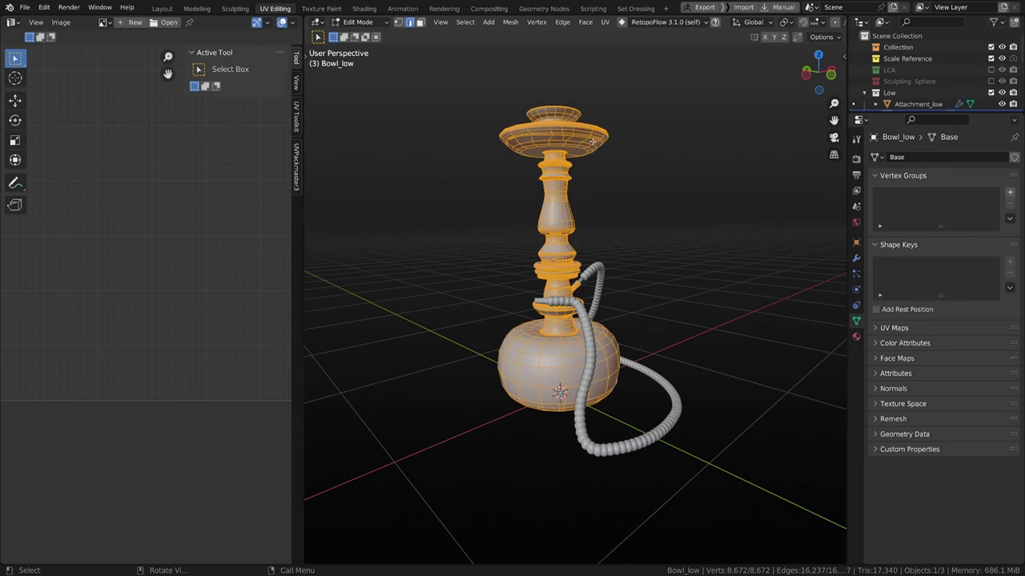
{"action": "scroll", "coordinate": [584, 400], "scroll_direction": "up", "scroll_amount": 3}
{"action": "middle_click_drag", "start_coordinate": [565, 382], "coordinate": [561, 367]}
{"action": "key", "text": "u"}
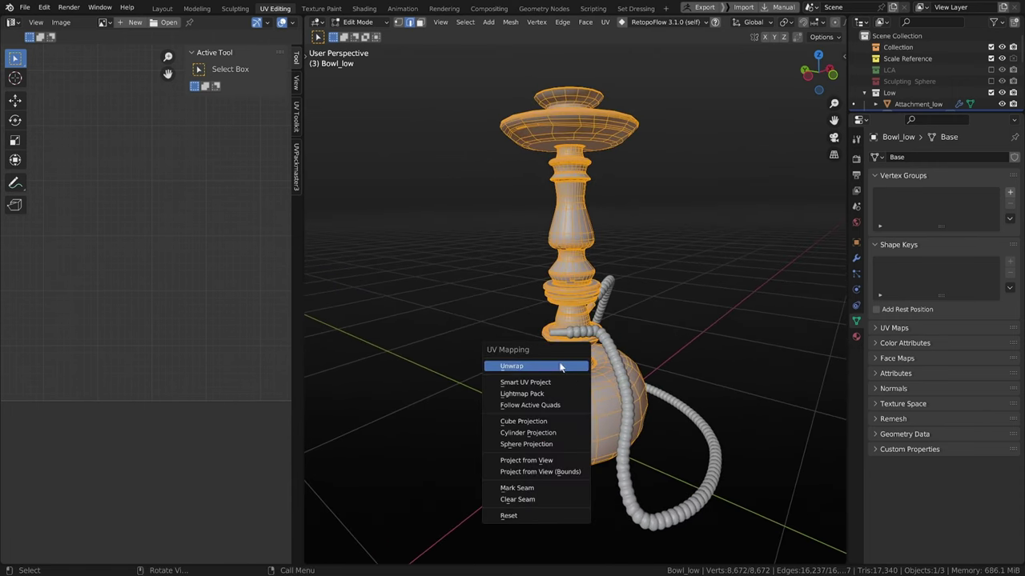
{"action": "left_click", "coordinate": [526, 382]}
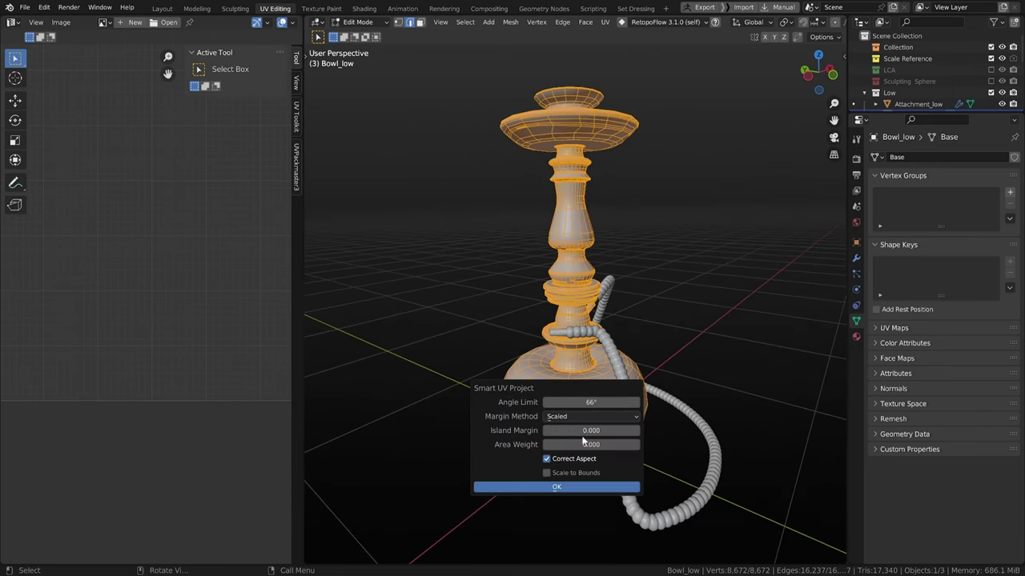
{"action": "left_click", "coordinate": [560, 487]}
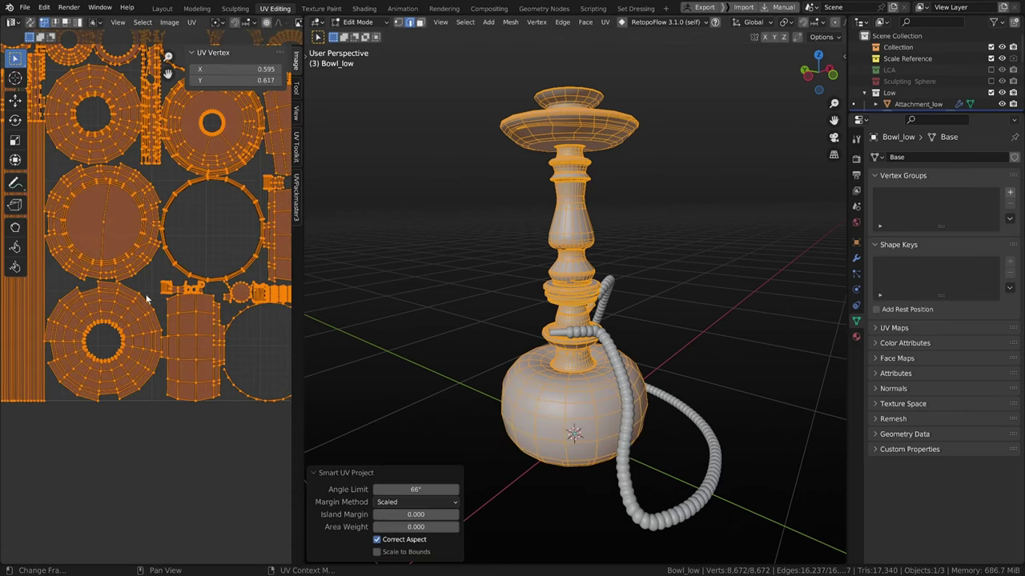
{"action": "scroll", "coordinate": [137, 293], "scroll_direction": "down", "scroll_amount": 4}
{"action": "scroll", "coordinate": [122, 316], "scroll_direction": "up", "scroll_amount": 2}
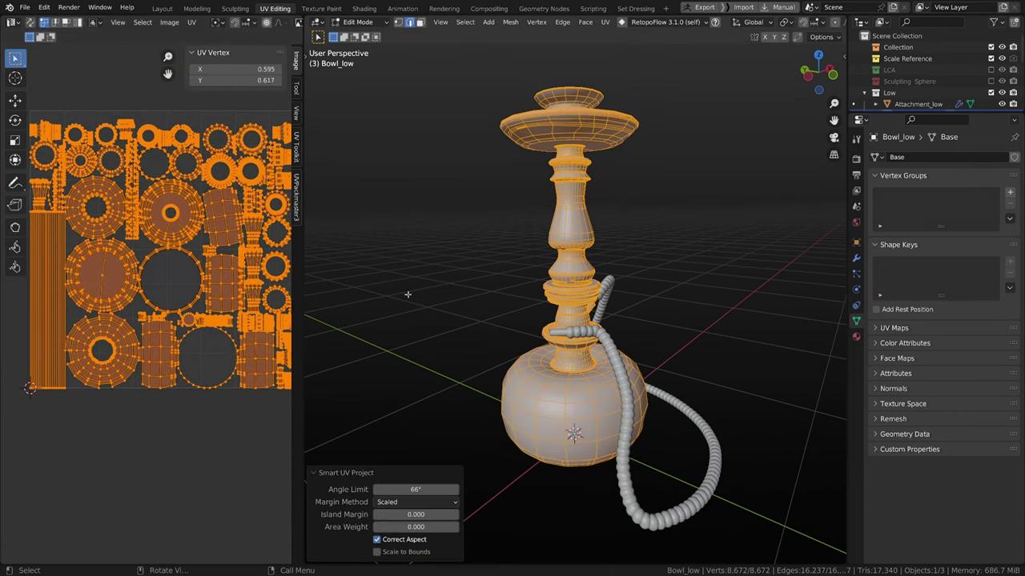
Step: Return to Object Mode and examine the shading of the bowl's stem and its stacked rings up close
{"action": "middle_click_drag", "start_coordinate": [385, 296], "coordinate": [598, 336]}
{"action": "scroll", "coordinate": [598, 336], "scroll_direction": "up", "scroll_amount": 3}
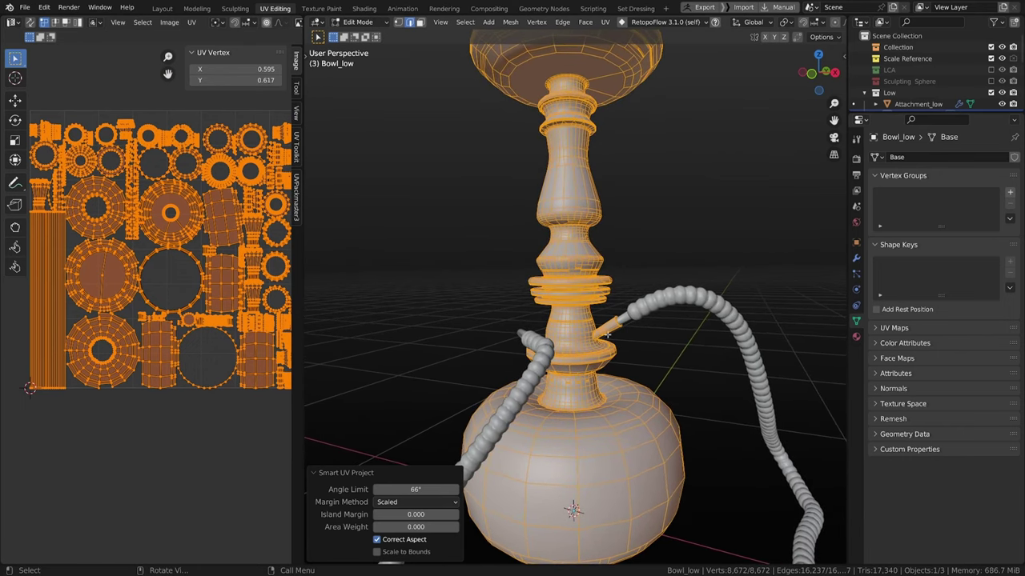
{"action": "key", "text": "Tab"}
{"action": "middle_click_drag", "start_coordinate": [606, 342], "coordinate": [584, 366]}
{"action": "scroll", "coordinate": [585, 365], "scroll_direction": "down", "scroll_amount": 2}
{"action": "middle_click_drag", "start_coordinate": [459, 342], "coordinate": [647, 338], "text": "shift"}
{"action": "scroll", "coordinate": [652, 403], "scroll_direction": "up", "scroll_amount": 10}
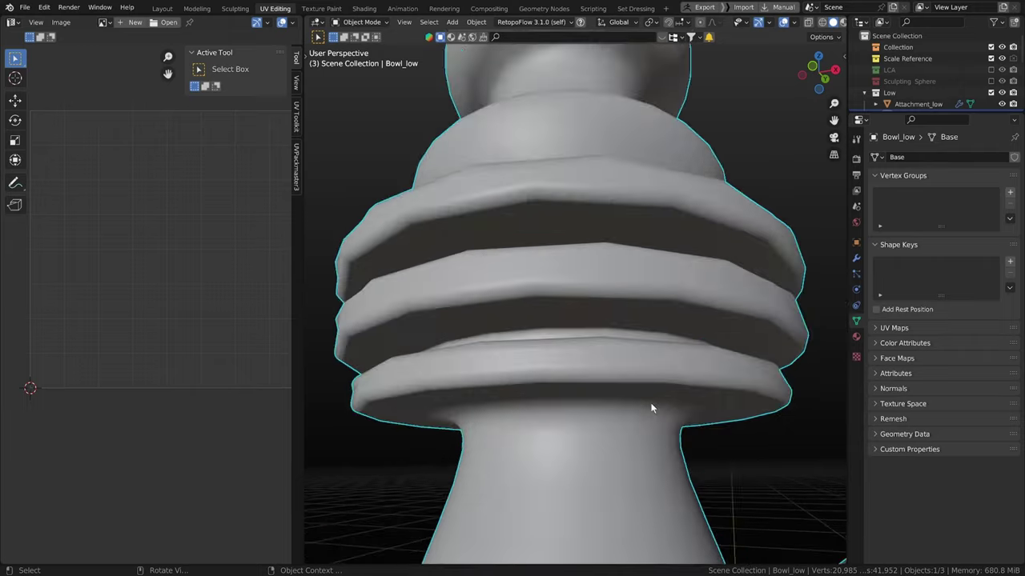
{"action": "middle_click_drag", "start_coordinate": [652, 406], "coordinate": [565, 429], "text": "shift"}
{"action": "scroll", "coordinate": [586, 386], "scroll_direction": "down", "scroll_amount": 5}
{"action": "scroll", "coordinate": [587, 387], "scroll_direction": "down", "scroll_amount": 2}
{"action": "scroll", "coordinate": [552, 460], "scroll_direction": "down", "scroll_amount": 3}
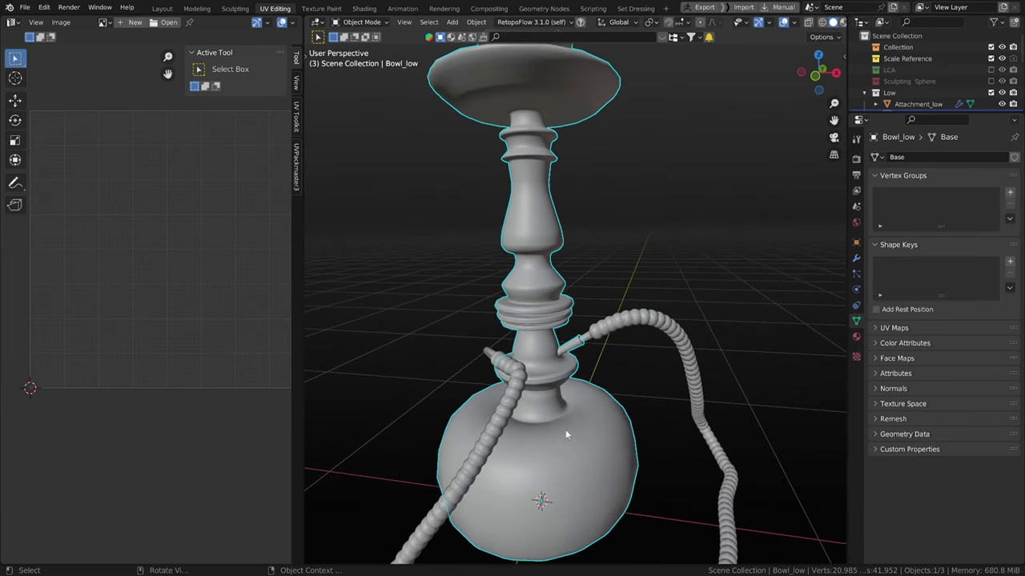
Step: Select the hose connector together with the pipe and inspect them around the stem
{"action": "middle_click_drag", "start_coordinate": [565, 387], "coordinate": [600, 349]}
{"action": "left_click", "coordinate": [585, 343]}
{"action": "left_click", "coordinate": [597, 331], "text": "shift"}
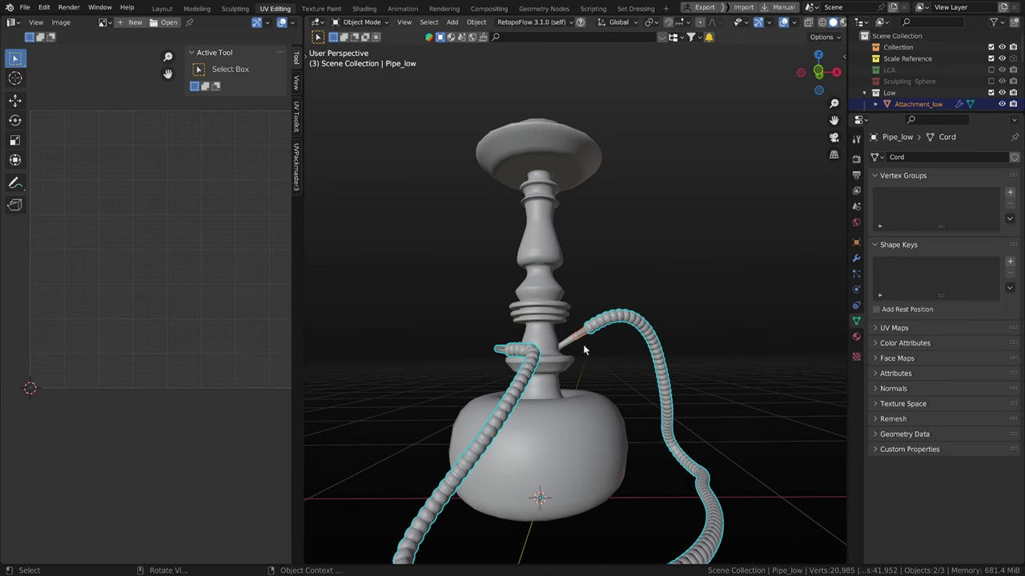
{"action": "mouse_move", "coordinate": [617, 342]}
{"action": "middle_mouse_down"}
{"action": "mouse_move", "coordinate": [604, 355]}
{"action": "mouse_move", "coordinate": [600, 338]}
{"action": "middle_mouse_up"}
{"action": "scroll", "coordinate": [558, 352], "scroll_direction": "up", "scroll_amount": 4}
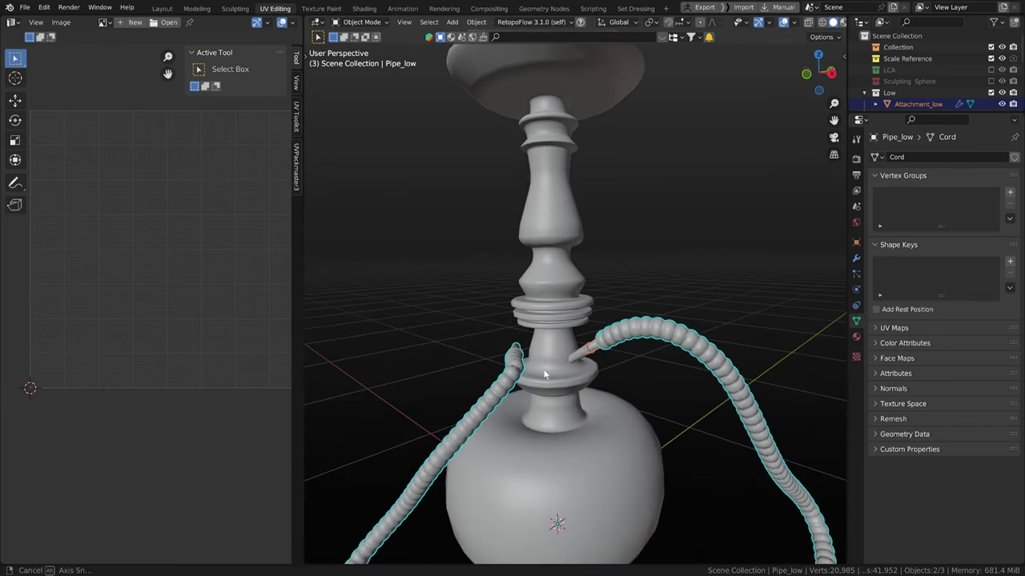
{"action": "scroll", "coordinate": [559, 351], "scroll_direction": "down", "scroll_amount": 4}
Step: Reopen the bowl mesh for editing and show the UVPackmaster3 packing options beside its UV layout
{"action": "left_click", "coordinate": [541, 309]}
{"action": "middle_click_drag", "start_coordinate": [540, 309], "coordinate": [499, 327]}
{"action": "key", "text": "Tab"}
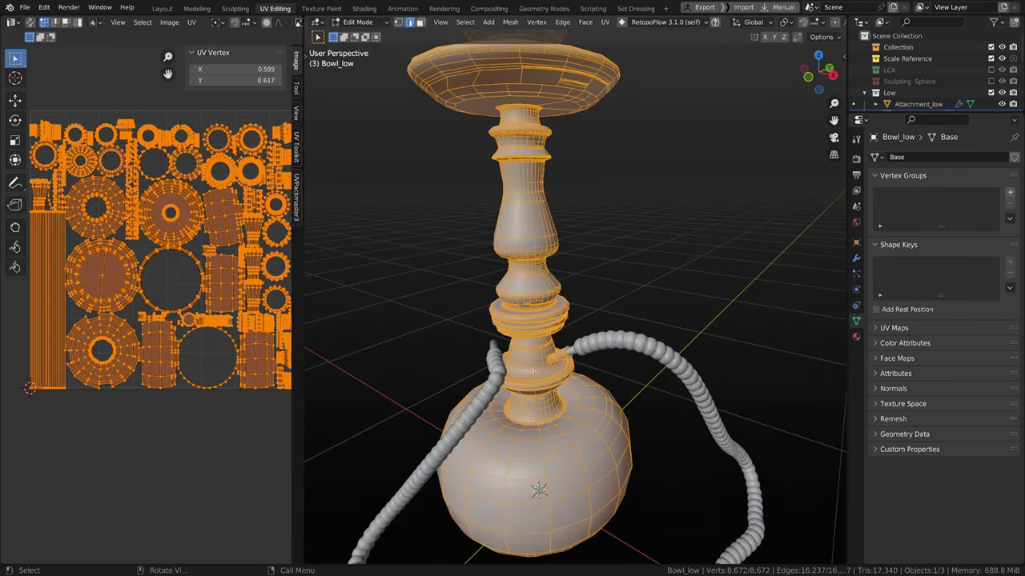
{"action": "scroll", "coordinate": [531, 375], "scroll_direction": "up", "scroll_amount": 4}
{"action": "scroll", "coordinate": [532, 374], "scroll_direction": "down", "scroll_amount": 2}
{"action": "key", "text": "u"}
{"action": "middle_click_drag", "start_coordinate": [182, 237], "coordinate": [174, 235]}
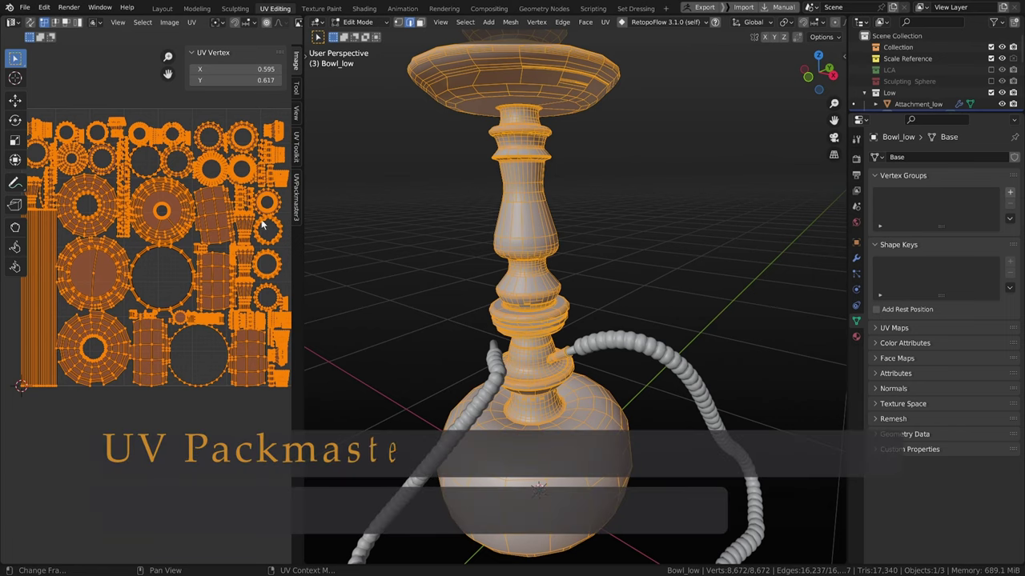
{"action": "left_click", "coordinate": [296, 200]}
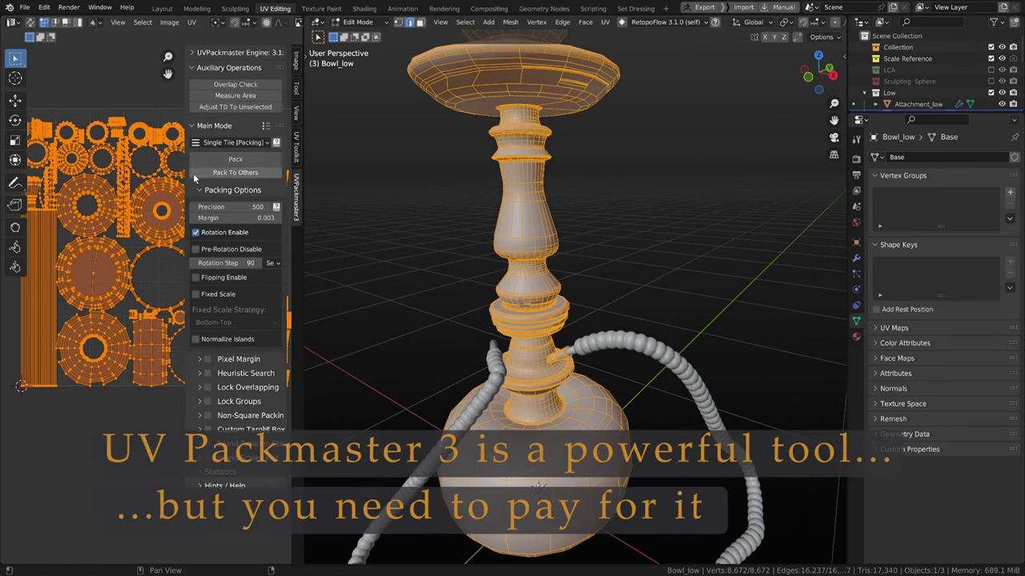
Step: Pack all of the bowl's UV islands using the Exact Shape (Concave) method, any rotation and a scaled 0.001 margin
{"action": "key", "text": "alt+a"}
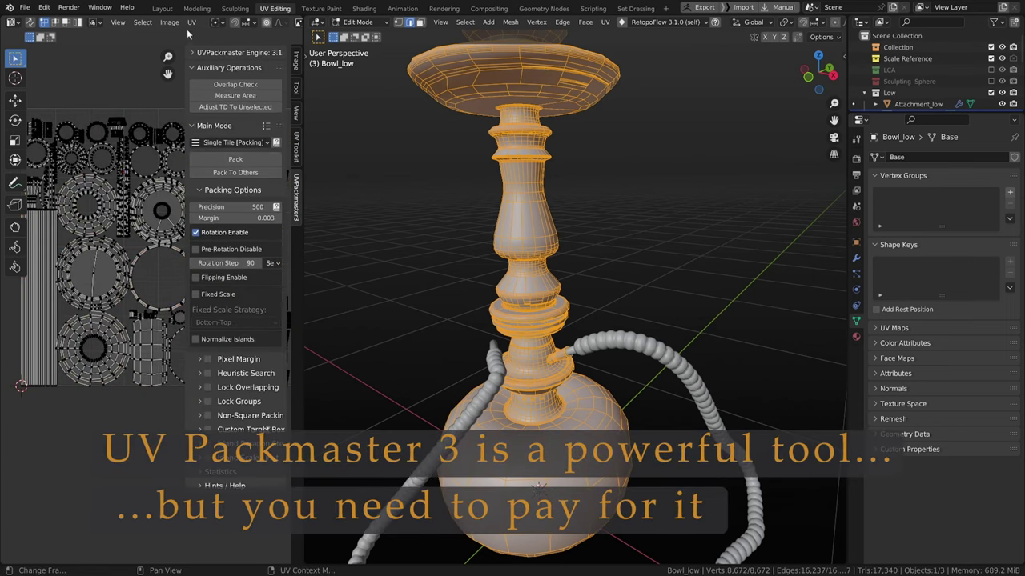
{"action": "key", "text": "a"}
{"action": "left_click", "coordinate": [191, 21]}
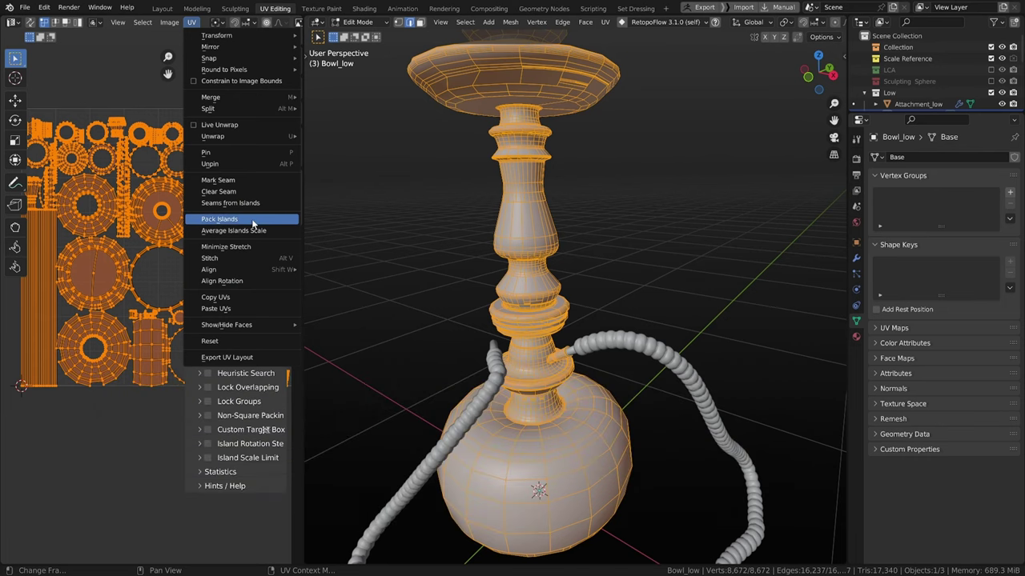
{"action": "left_click", "coordinate": [240, 219]}
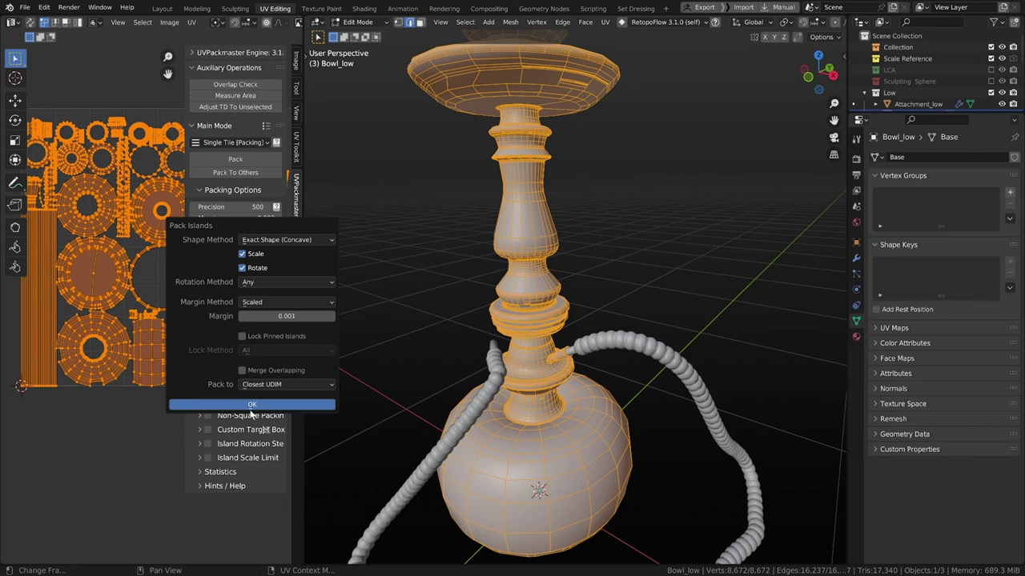
{"action": "left_click", "coordinate": [251, 406]}
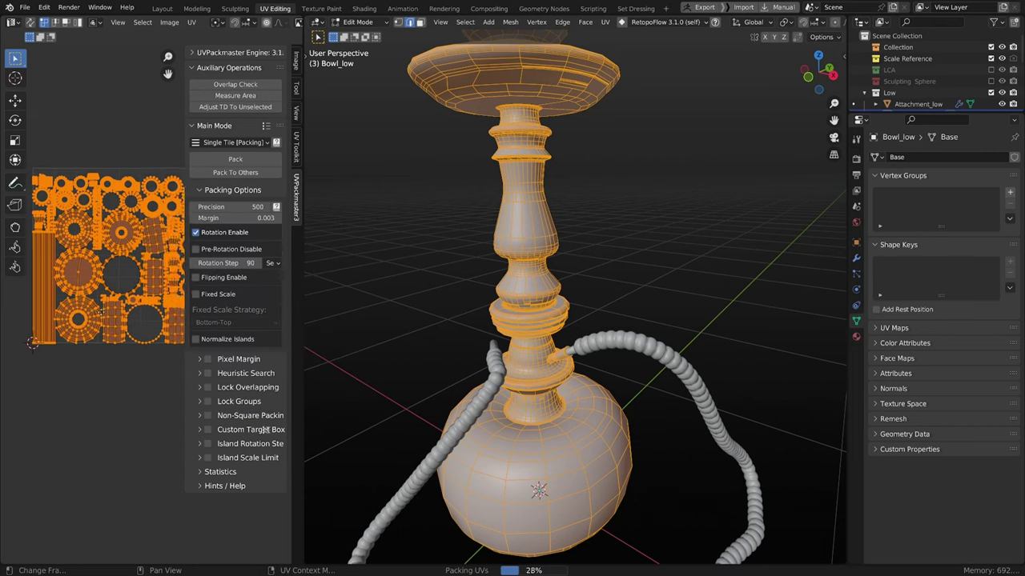
{"action": "scroll", "coordinate": [106, 309], "scroll_direction": "up", "scroll_amount": 6}
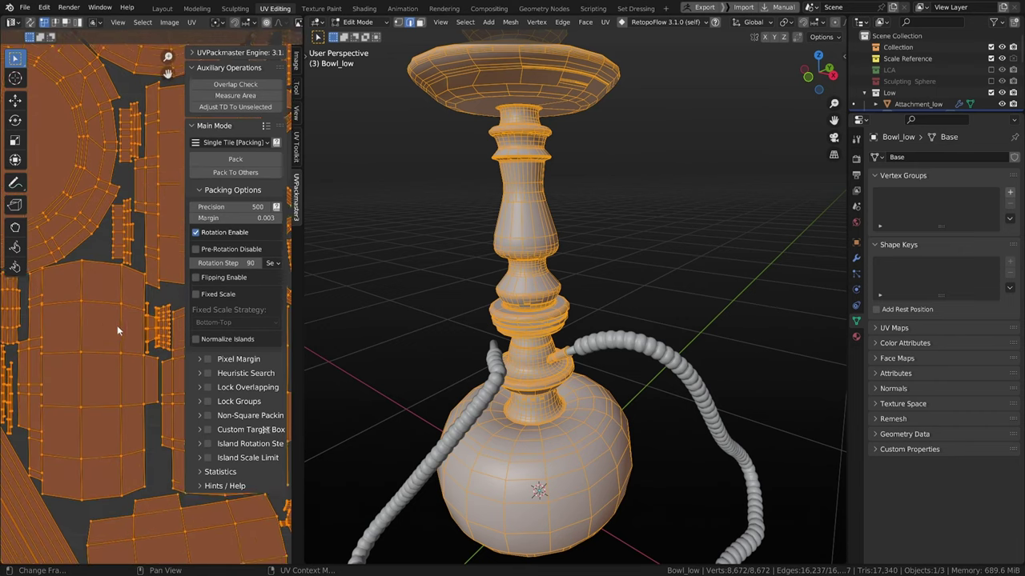
{"action": "scroll", "coordinate": [117, 325], "scroll_direction": "down", "scroll_amount": 6}
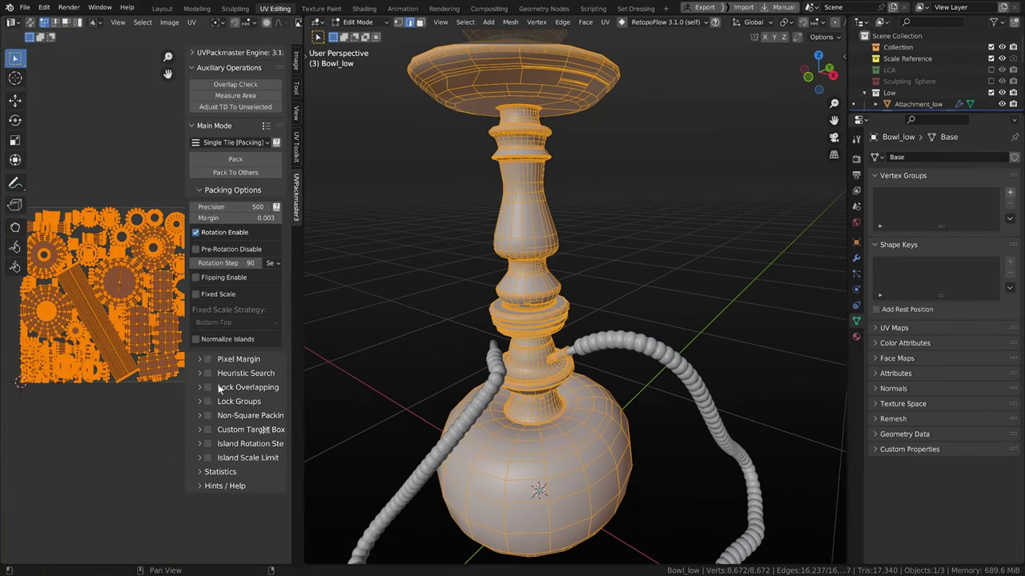
Step: Merge all of the bowl mesh's vertices by distance at 0.0001 m and return to Object Mode
{"action": "middle_click_drag", "start_coordinate": [488, 305], "coordinate": [517, 313]}
{"action": "key", "text": "Tab"}
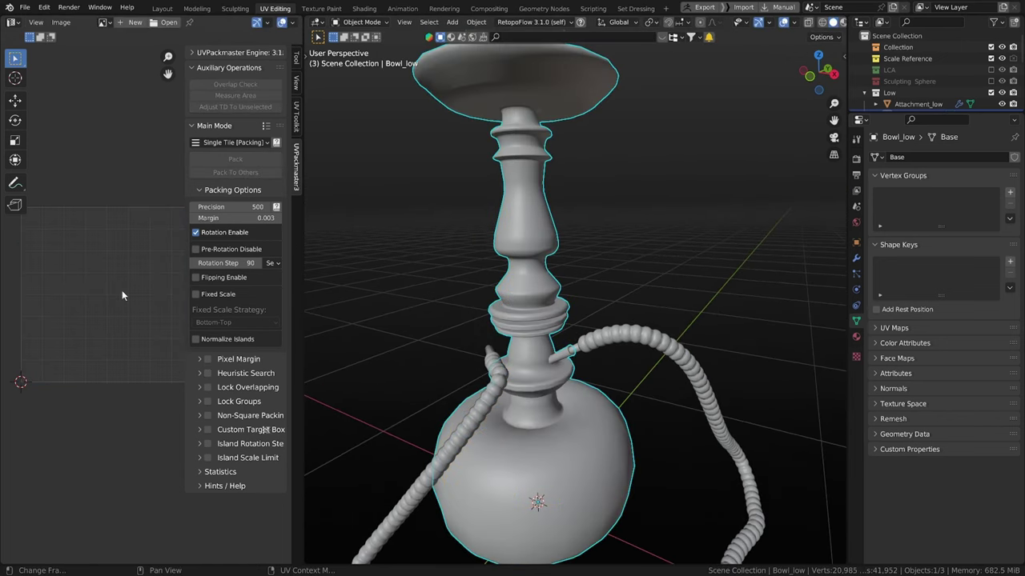
{"action": "key", "text": "Tab"}
{"action": "key", "text": "alt+a"}
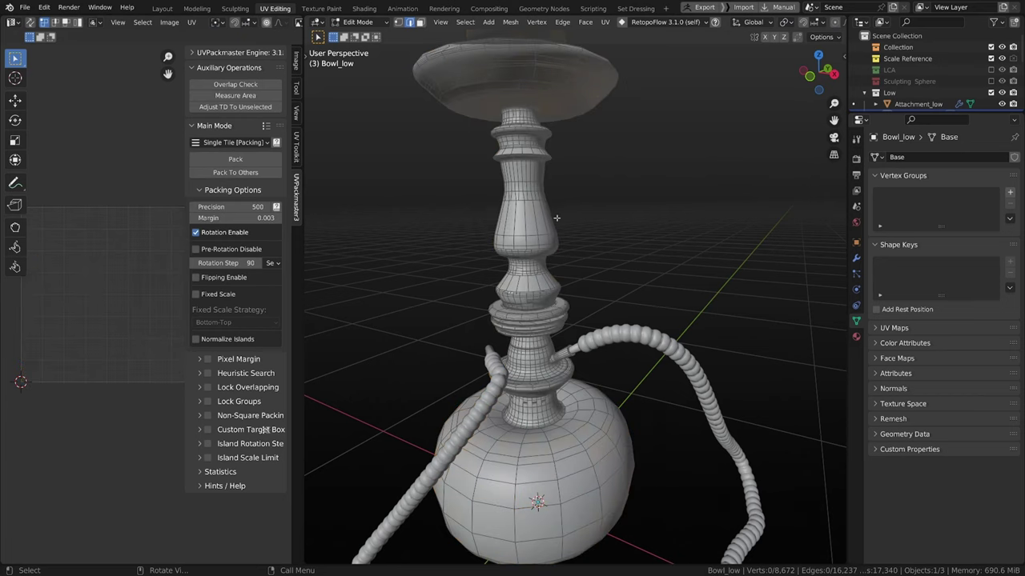
{"action": "key", "text": "a"}
{"action": "middle_click_drag", "start_coordinate": [547, 185], "coordinate": [540, 207]}
{"action": "key", "text": "m"}
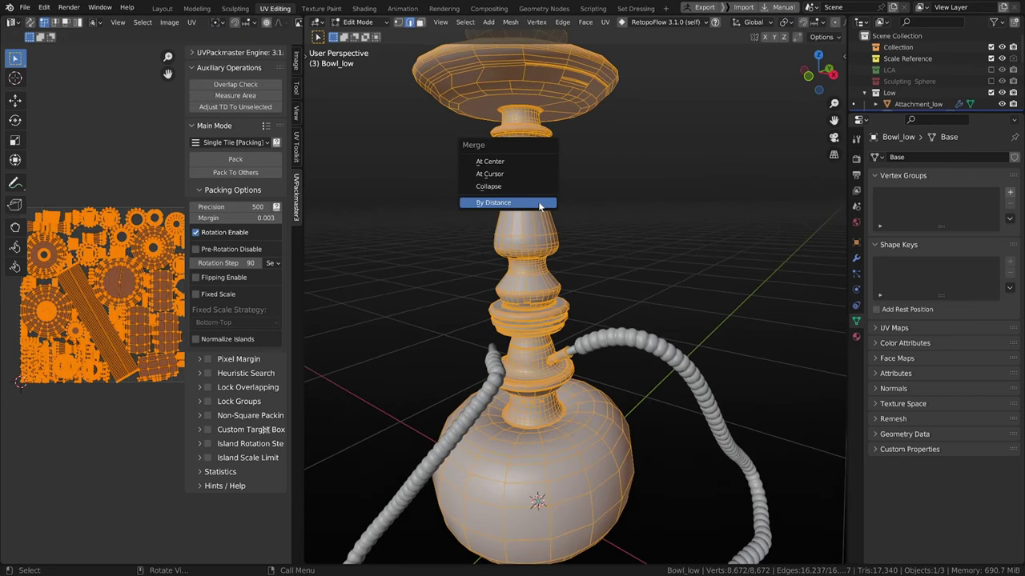
{"action": "left_click", "coordinate": [540, 205]}
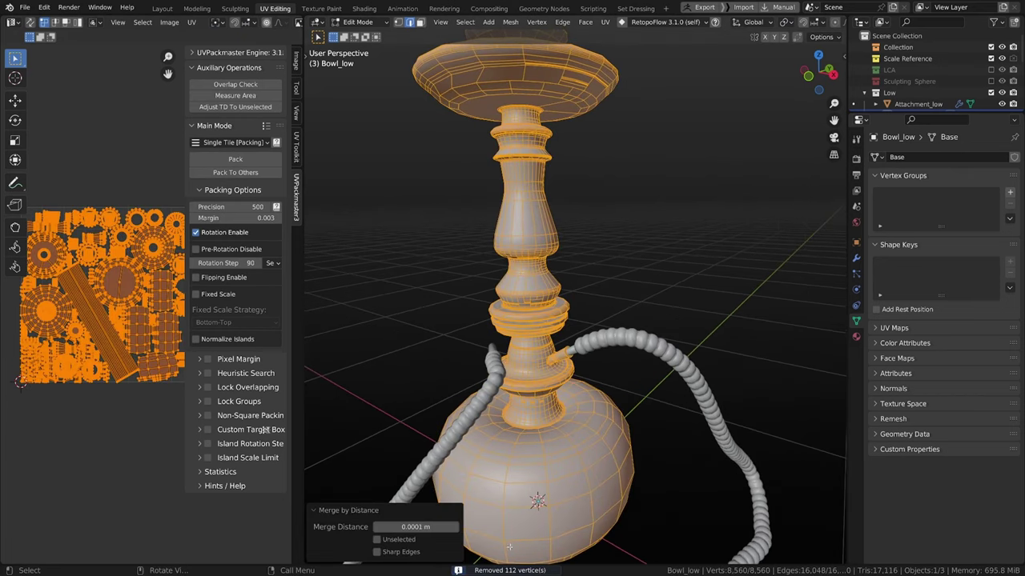
{"action": "key", "text": "Tab"}
Step: Merge all of the pipe mesh's vertices by distance at 0.0001 m and return to Object Mode
{"action": "left_click", "coordinate": [616, 344]}
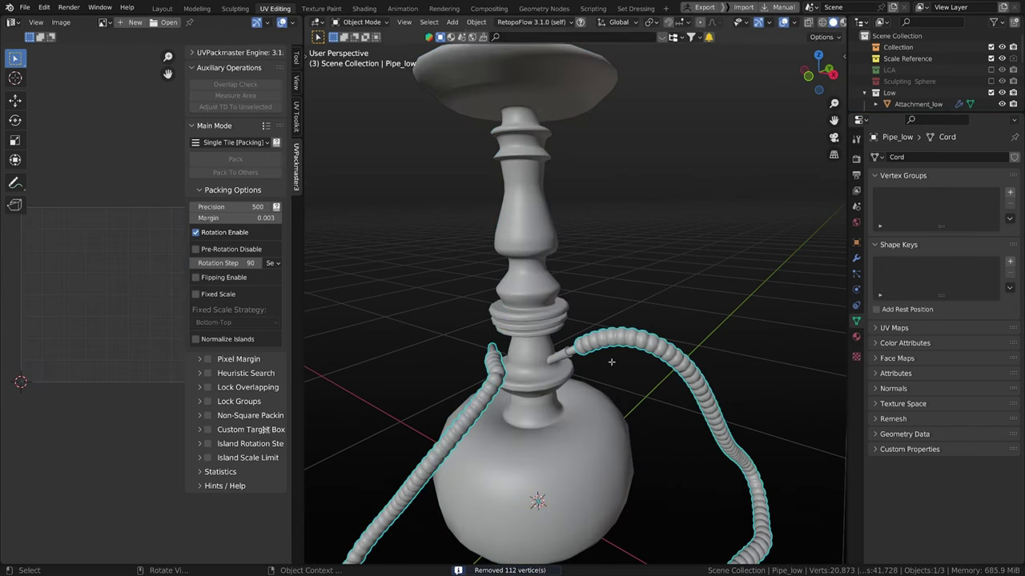
{"action": "key", "text": "ctrl+Tab"}
{"action": "left_click", "coordinate": [623, 351]}
{"action": "key", "text": "a"}
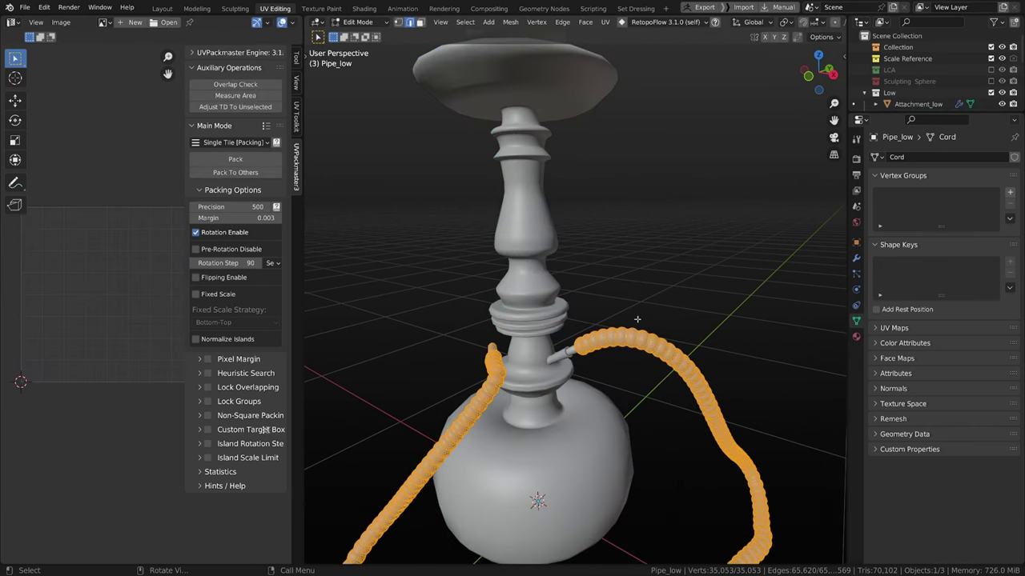
{"action": "key", "text": "m"}
{"action": "left_click", "coordinate": [639, 322]}
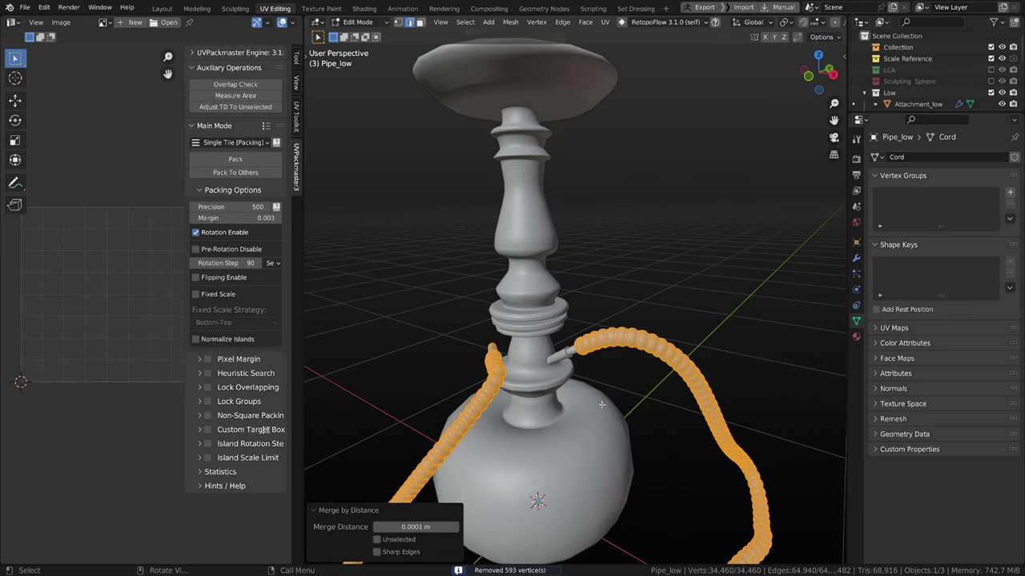
{"action": "key", "text": "Tab"}
Step: Merge the hose attachment mesh's vertices by distance at 0.0001 m
{"action": "left_click", "coordinate": [573, 352]}
{"action": "key", "text": "Tab"}
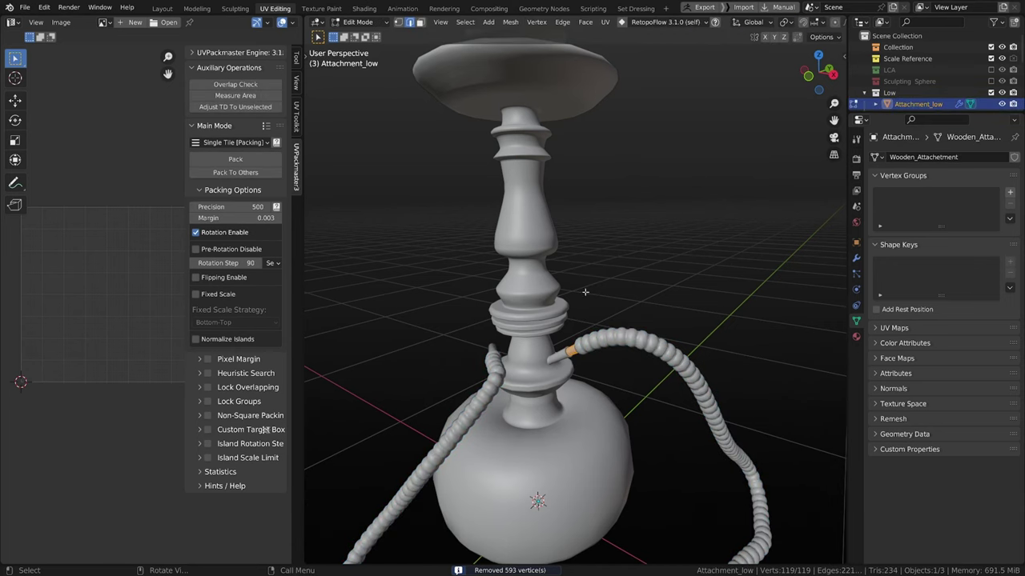
{"action": "key", "text": "m"}
{"action": "left_click", "coordinate": [560, 374]}
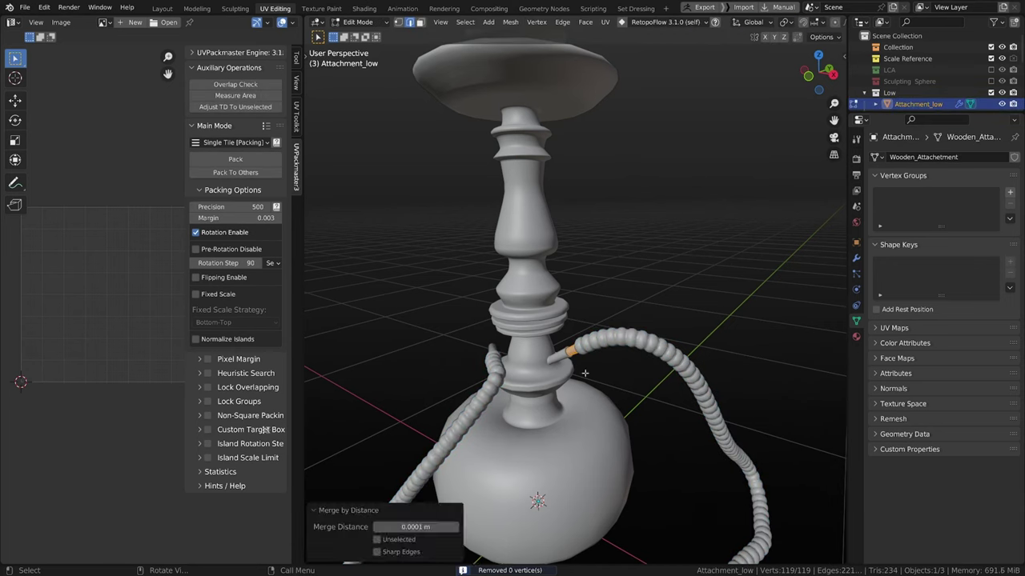
Step: Return to Object Mode and examine the bowl, pipe and hose attachment as separate objects by selecting each in turn
{"action": "key", "text": "Tab"}
{"action": "left_click", "coordinate": [541, 370]}
{"action": "scroll", "coordinate": [567, 341], "scroll_direction": "down", "scroll_amount": 1}
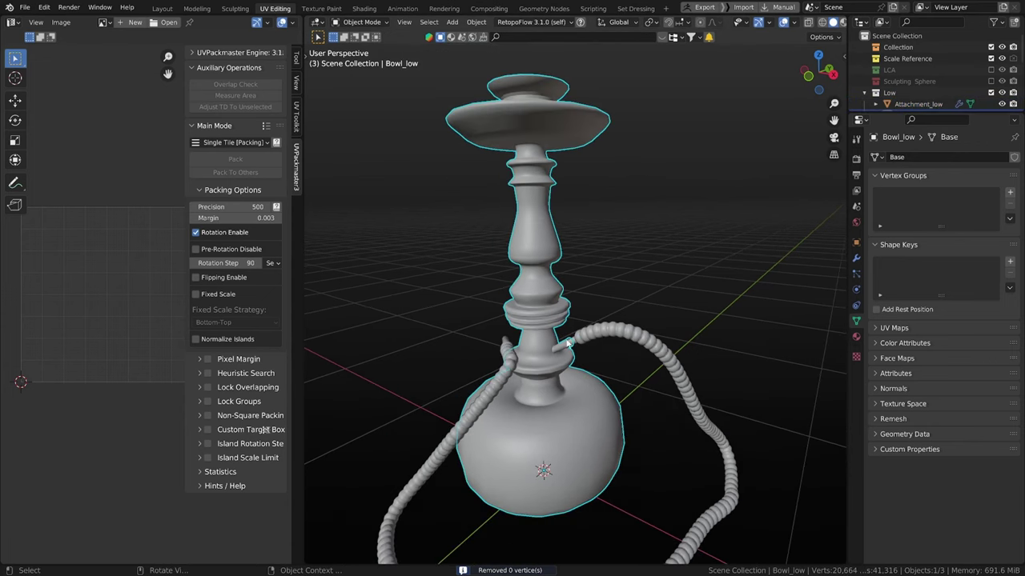
{"action": "left_click", "coordinate": [612, 327]}
{"action": "middle_click_drag", "start_coordinate": [612, 327], "coordinate": [615, 360]}
{"action": "scroll", "coordinate": [604, 372], "scroll_direction": "up", "scroll_amount": 1}
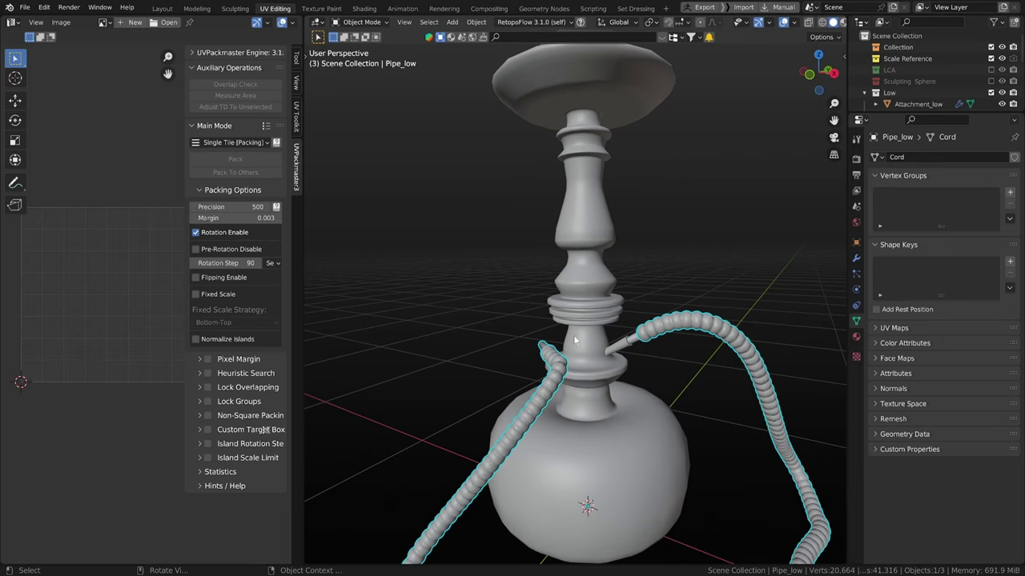
{"action": "left_click", "coordinate": [634, 388]}
{"action": "left_click", "coordinate": [637, 341]}
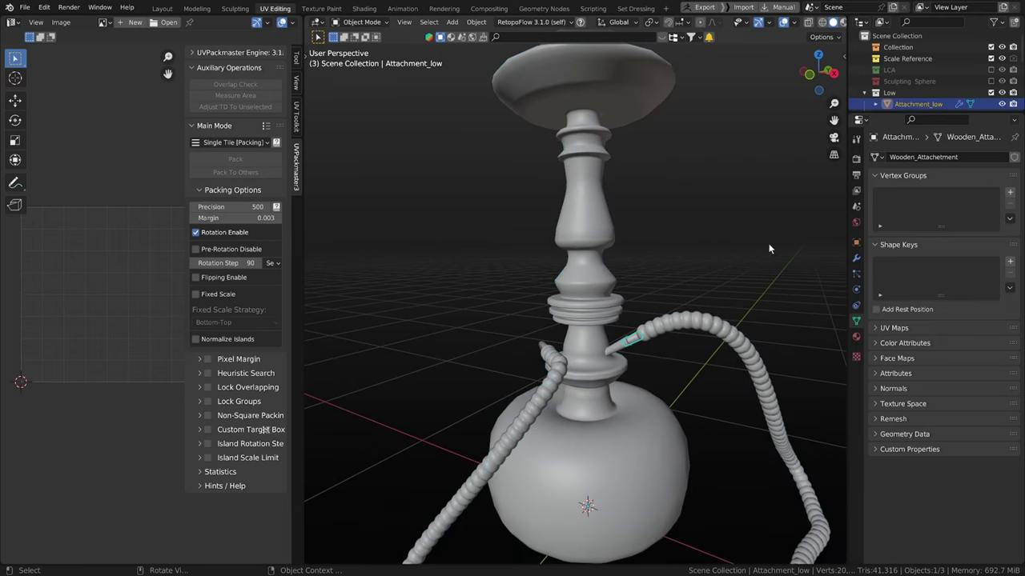
{"action": "middle_click_drag", "start_coordinate": [658, 293], "coordinate": [702, 295]}
{"action": "middle_click_drag", "start_coordinate": [509, 311], "coordinate": [579, 313], "text": "shift"}
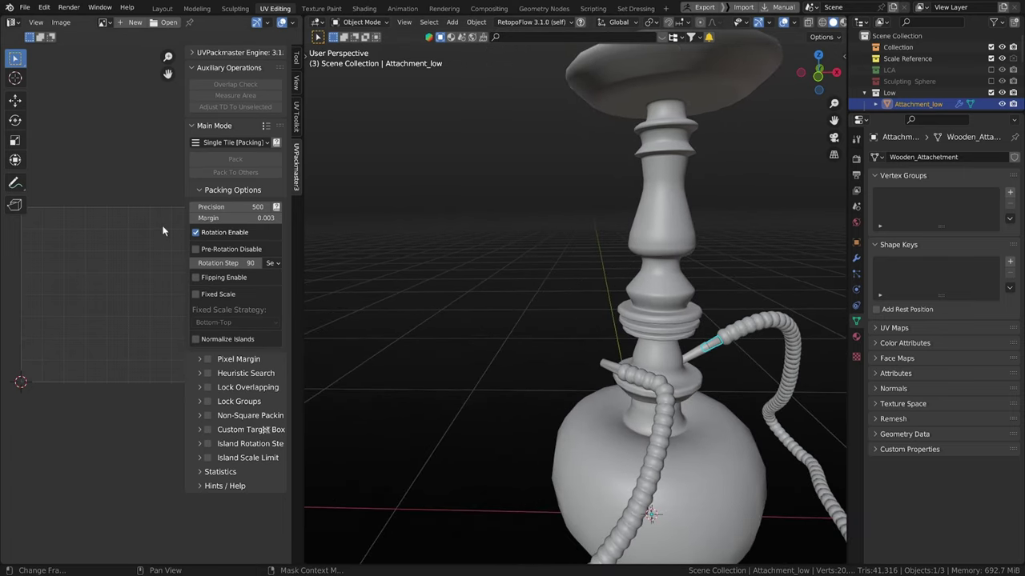
Step: Open the bowl mesh in Edit Mode with its UV islands shown for packing
{"action": "left_click", "coordinate": [643, 309]}
{"action": "key", "text": "a"}
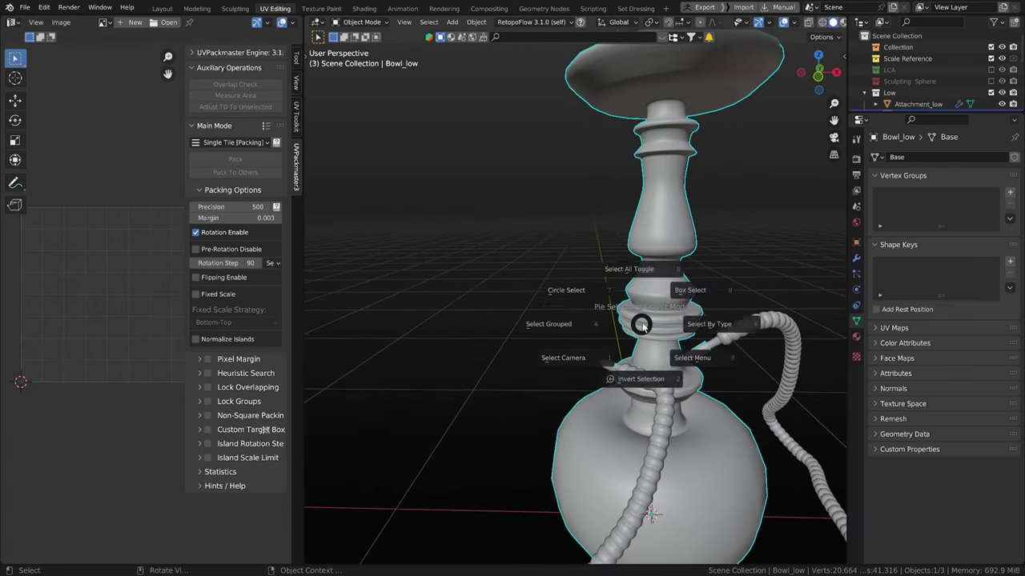
{"action": "left_click", "coordinate": [647, 304]}
{"action": "key", "text": "Tab"}
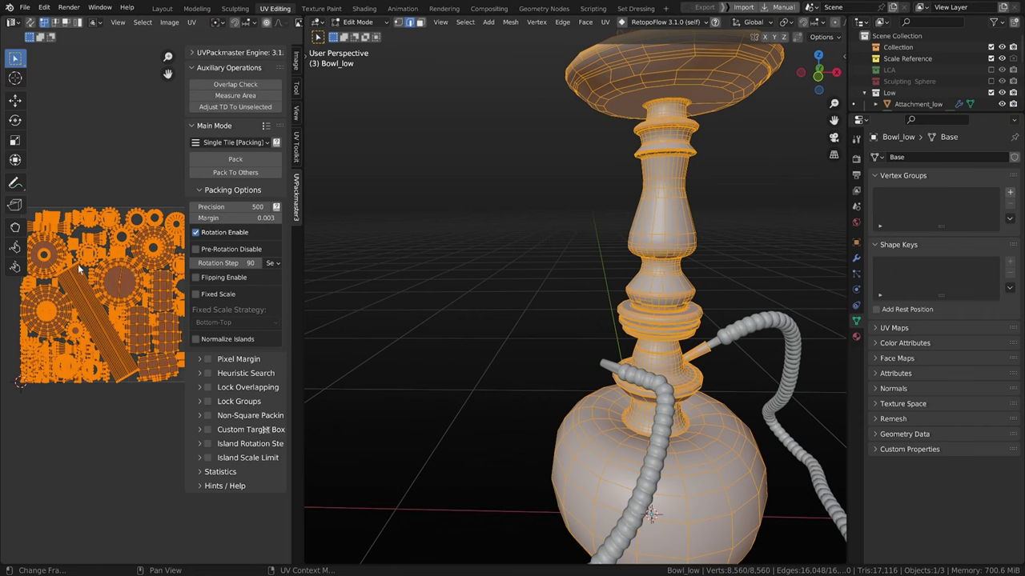
{"action": "scroll", "coordinate": [156, 299], "scroll_direction": "up", "scroll_amount": 2}
{"action": "scroll", "coordinate": [161, 296], "scroll_direction": "down", "scroll_amount": 2}
Step: Enable Heuristic Search and Normalize Islands in the UVPackmaster packing options
{"action": "left_click", "coordinate": [207, 373]}
{"action": "left_click", "coordinate": [200, 375]}
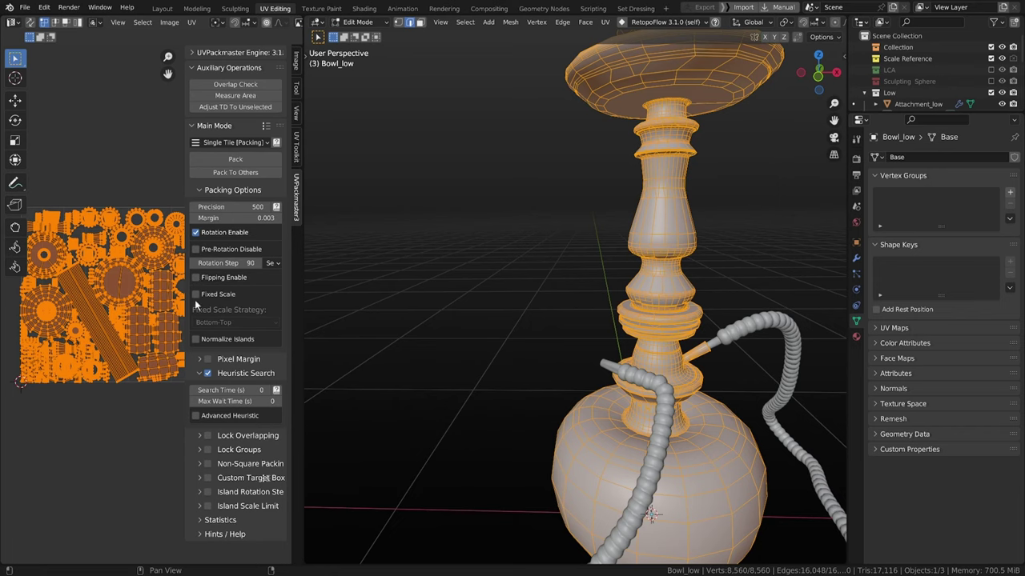
{"action": "left_click", "coordinate": [196, 340]}
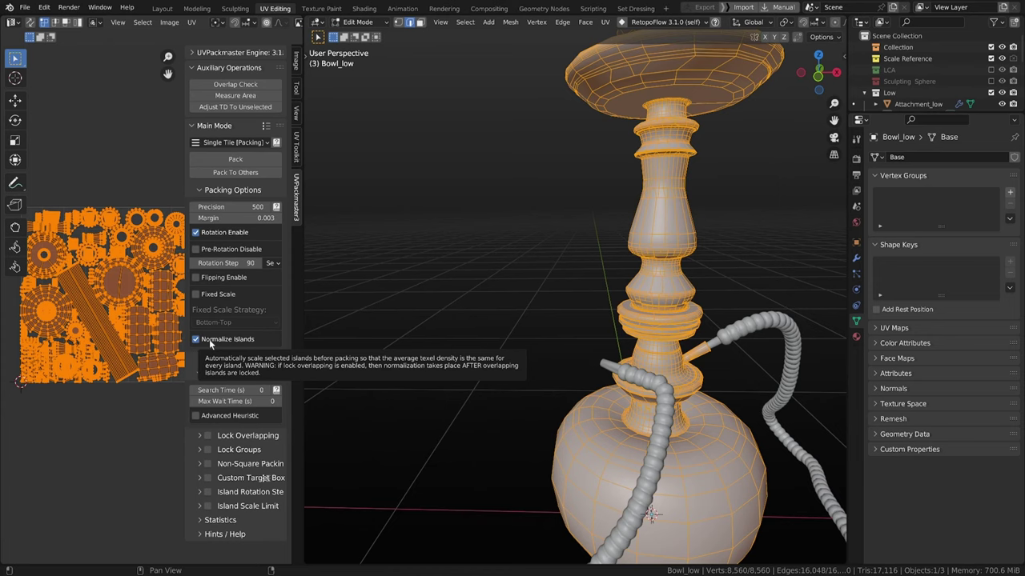
{"action": "scroll", "coordinate": [119, 293], "scroll_direction": "up", "scroll_amount": 1}
{"action": "scroll", "coordinate": [118, 291], "scroll_direction": "down", "scroll_amount": 1}
{"action": "middle_click_drag", "start_coordinate": [117, 288], "coordinate": [102, 291]}
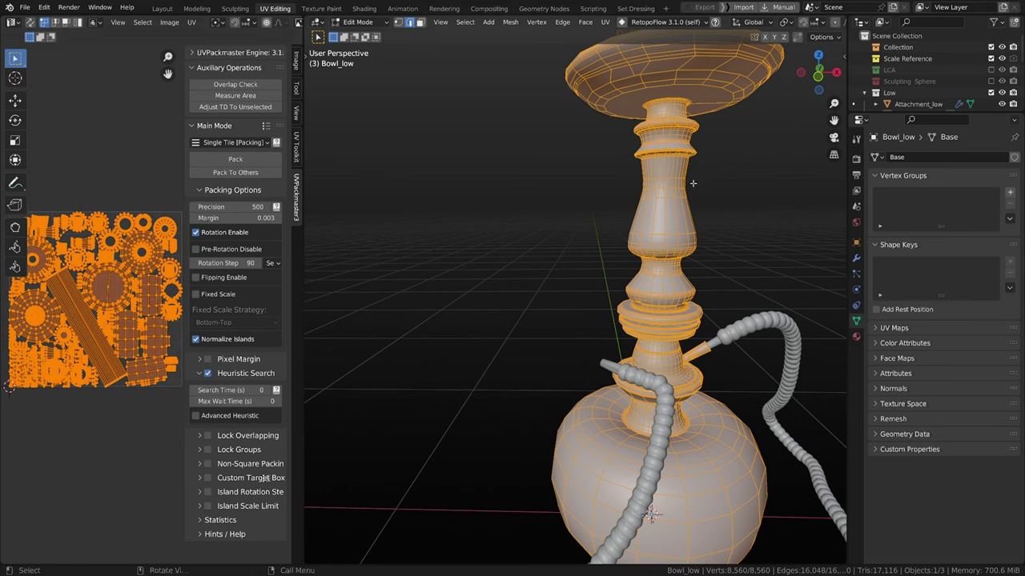
Step: Pack the bowl's UV islands twice with UVPackmaster, stopping each heuristic search manually, and inspect the packed layout
{"action": "left_click", "coordinate": [236, 158]}
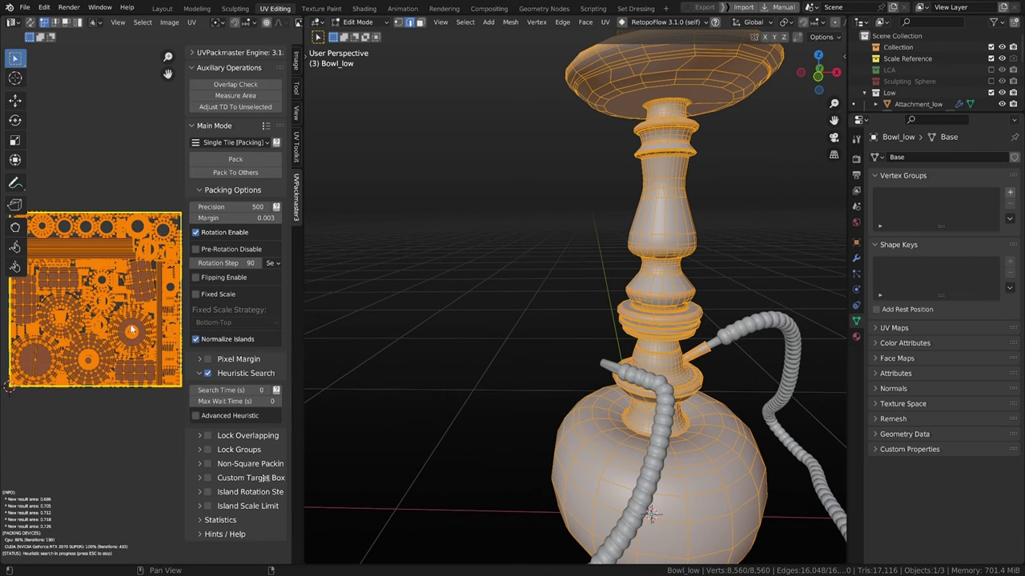
{"action": "key", "text": "Escape"}
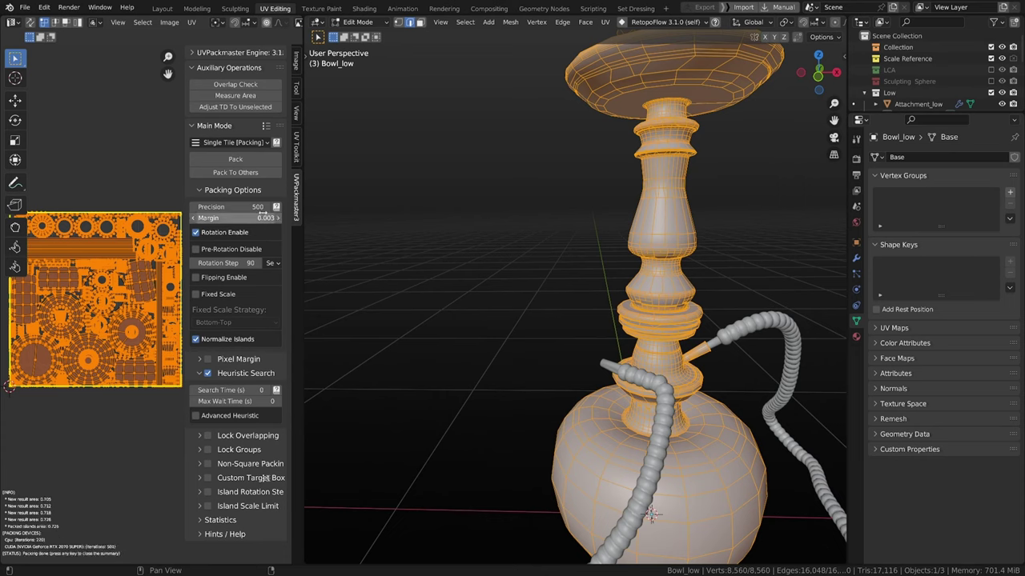
{"action": "left_click", "coordinate": [228, 158]}
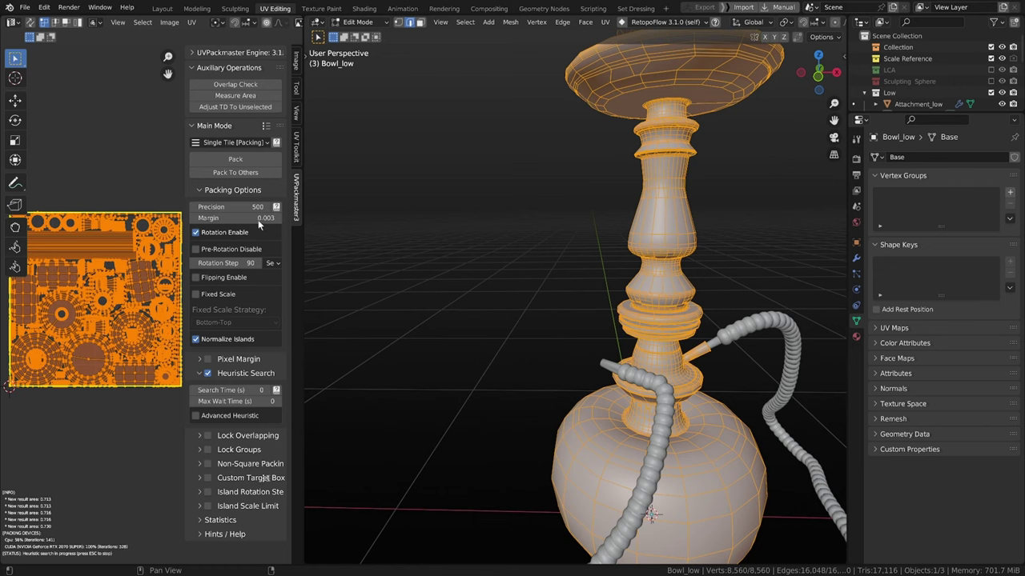
{"action": "key", "text": "Escape"}
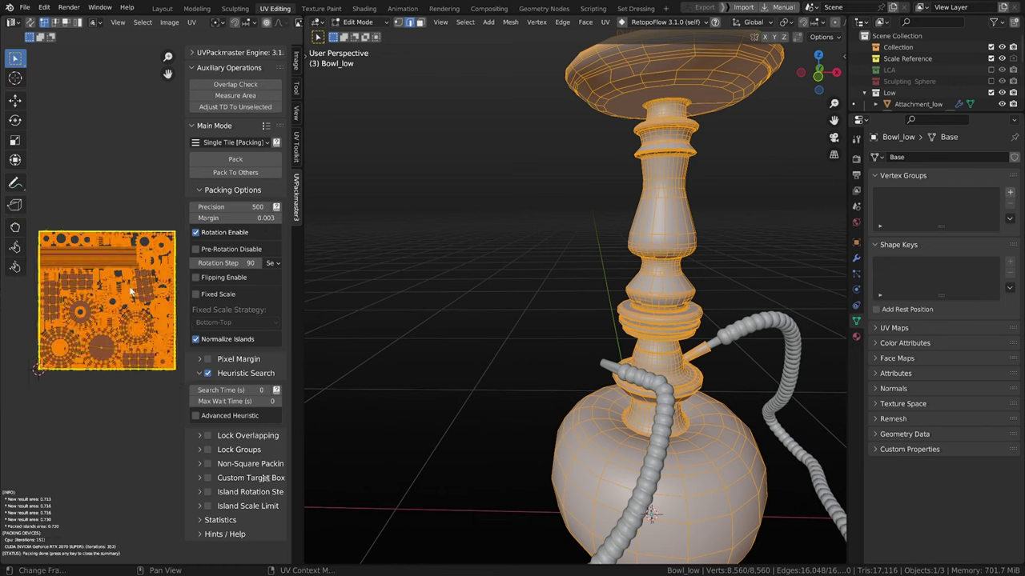
{"action": "scroll", "coordinate": [130, 340], "scroll_direction": "up", "scroll_amount": 7}
{"action": "scroll", "coordinate": [130, 341], "scroll_direction": "down", "scroll_amount": 3}
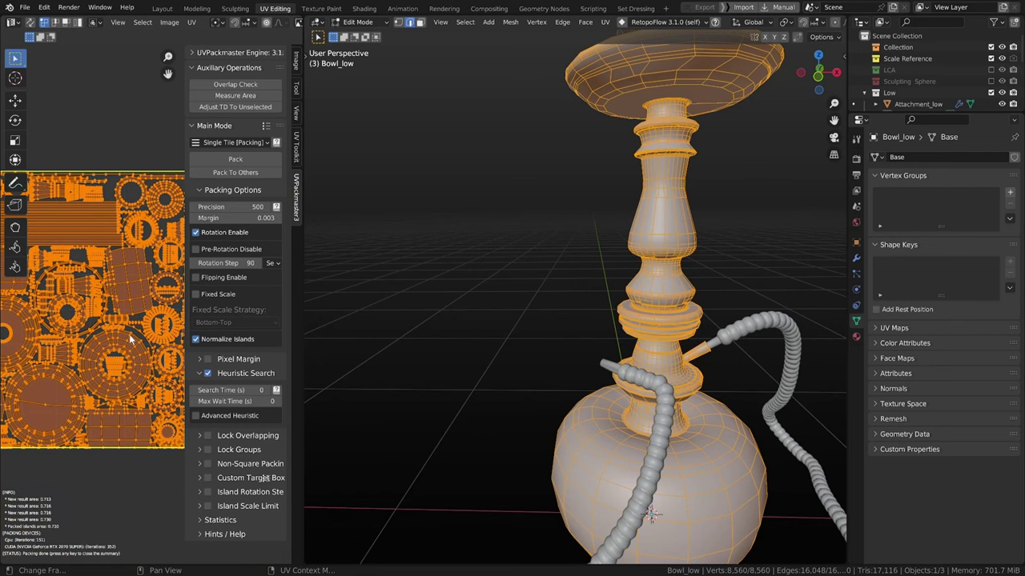
{"action": "scroll", "coordinate": [130, 341], "scroll_direction": "up", "scroll_amount": 4}
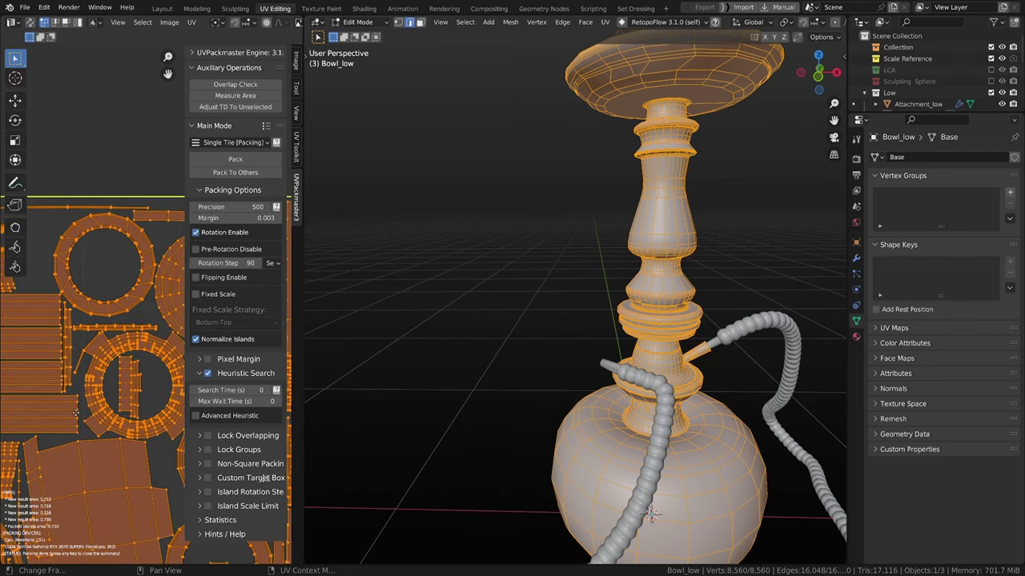
{"action": "scroll", "coordinate": [99, 398], "scroll_direction": "up", "scroll_amount": 3}
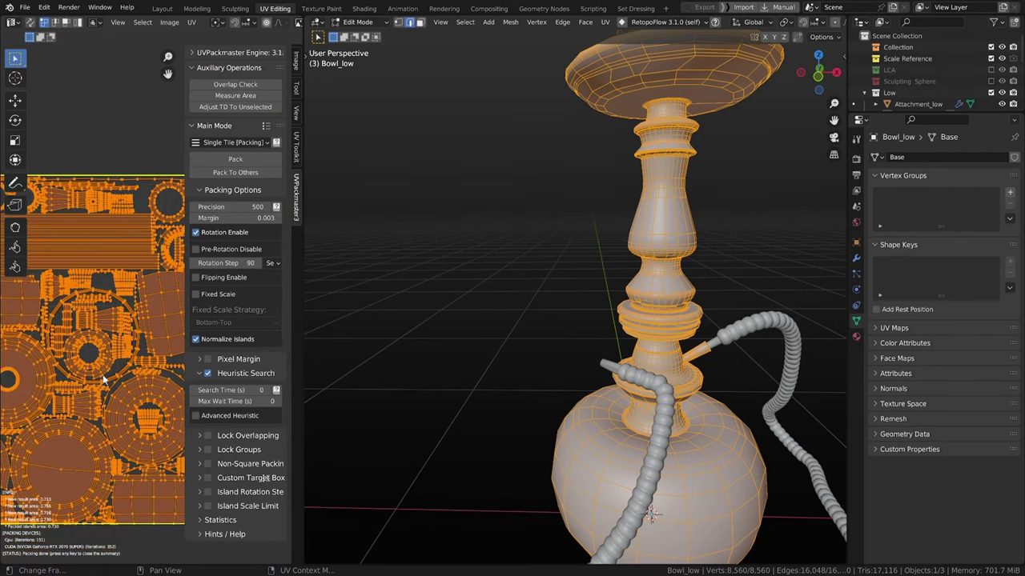
{"action": "scroll", "coordinate": [106, 383], "scroll_direction": "down", "scroll_amount": 5}
{"action": "scroll", "coordinate": [107, 381], "scroll_direction": "down", "scroll_amount": 5}
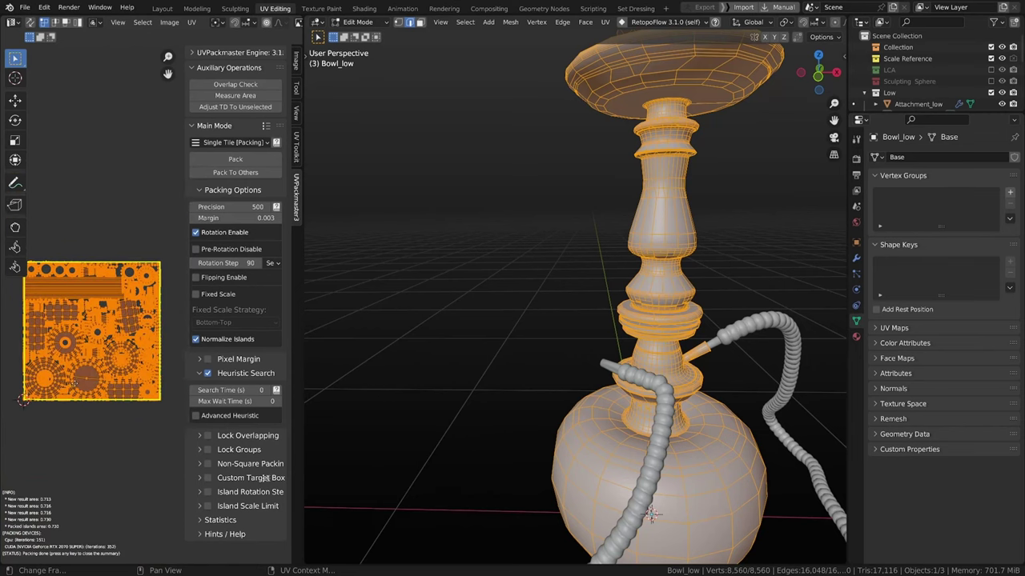
Step: Return to Object Mode, then open the hose attachment and pipe meshes together in Edit Mode
{"action": "key", "text": "Tab"}
{"action": "middle_click_drag", "start_coordinate": [366, 227], "coordinate": [586, 272]}
{"action": "scroll", "coordinate": [596, 260], "scroll_direction": "up", "scroll_amount": 3}
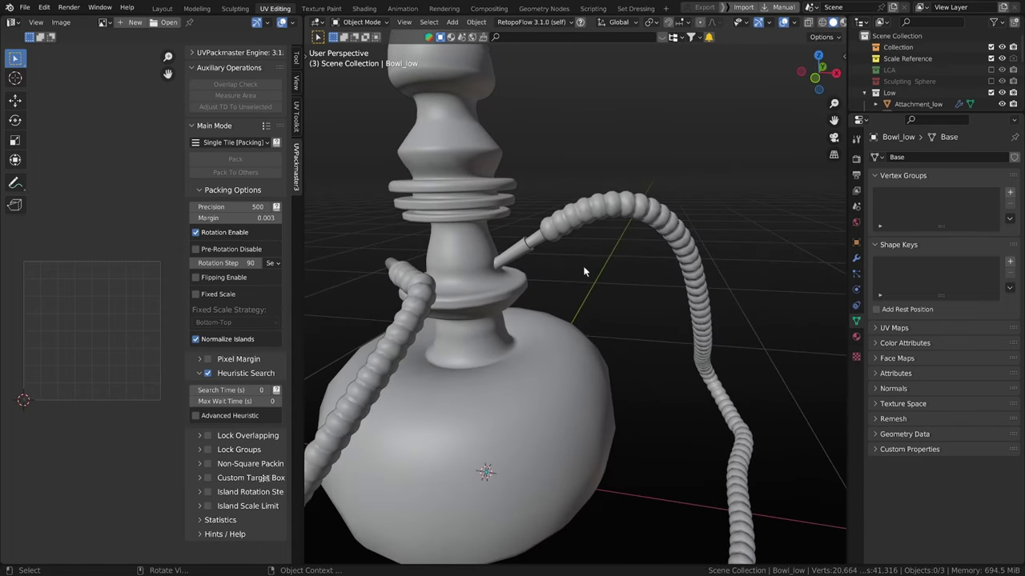
{"action": "left_click", "coordinate": [540, 242]}
{"action": "middle_click_drag", "start_coordinate": [540, 242], "coordinate": [523, 256]}
{"action": "left_click", "coordinate": [374, 288]}
{"action": "left_click", "coordinate": [532, 247]}
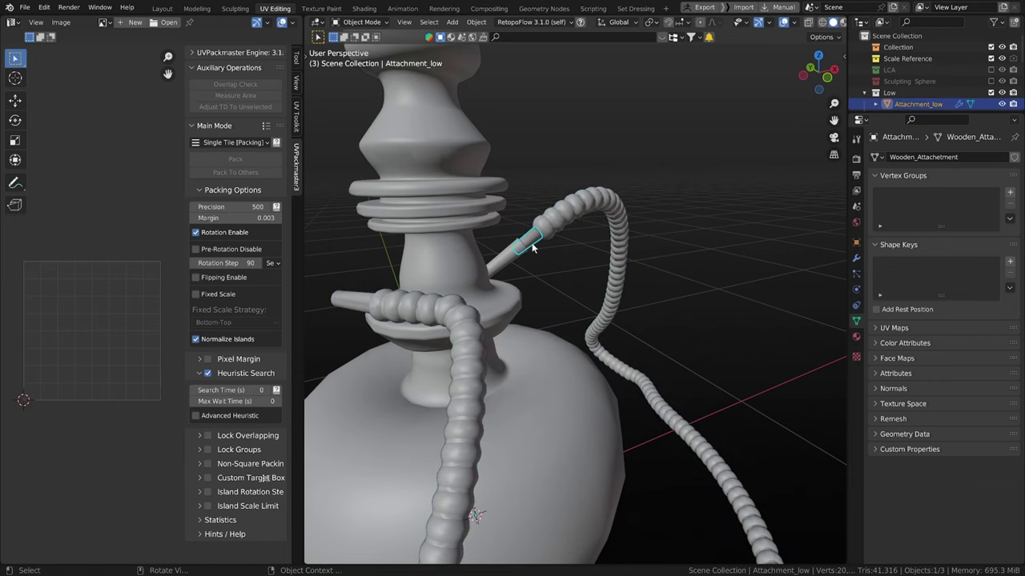
{"action": "left_click", "coordinate": [428, 286]}
{"action": "middle_click_drag", "start_coordinate": [429, 287], "coordinate": [416, 326]}
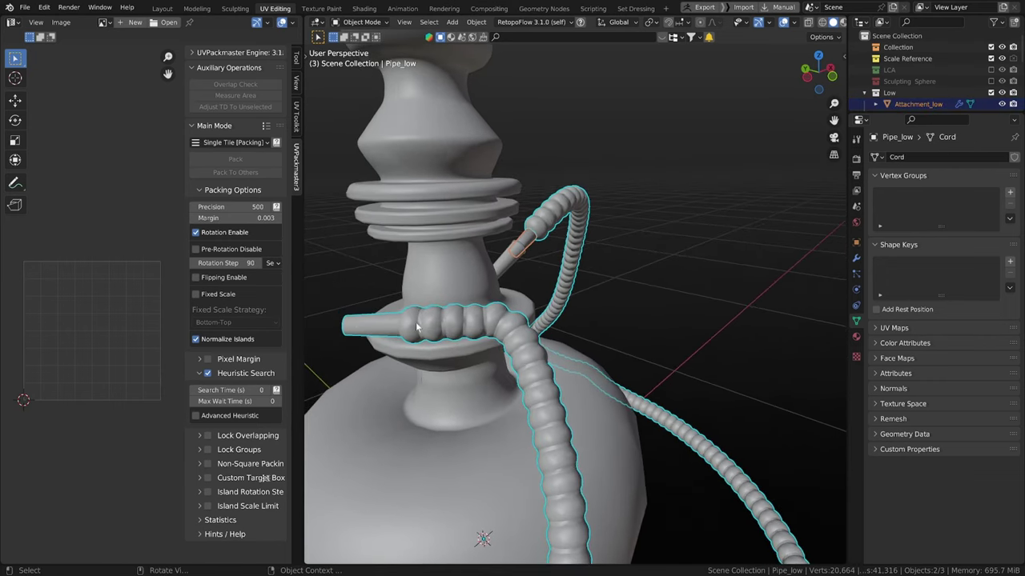
{"action": "key", "text": "Tab"}
{"action": "scroll", "coordinate": [410, 328], "scroll_direction": "up", "scroll_amount": 5}
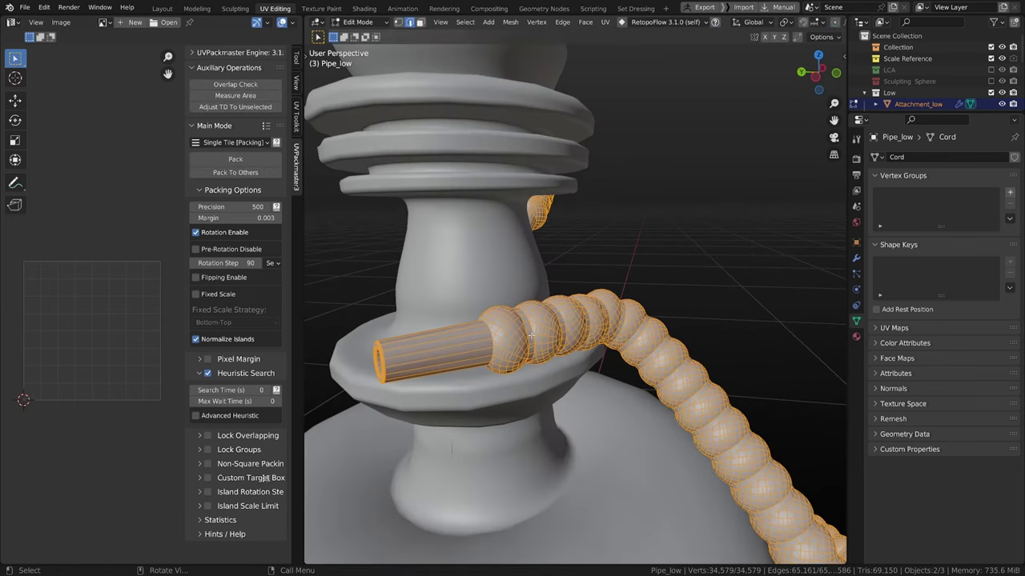
Step: Select the edge loop around the joint between the hose's straight end and its first rounded segment
{"action": "left_click", "coordinate": [534, 315], "text": "alt"}
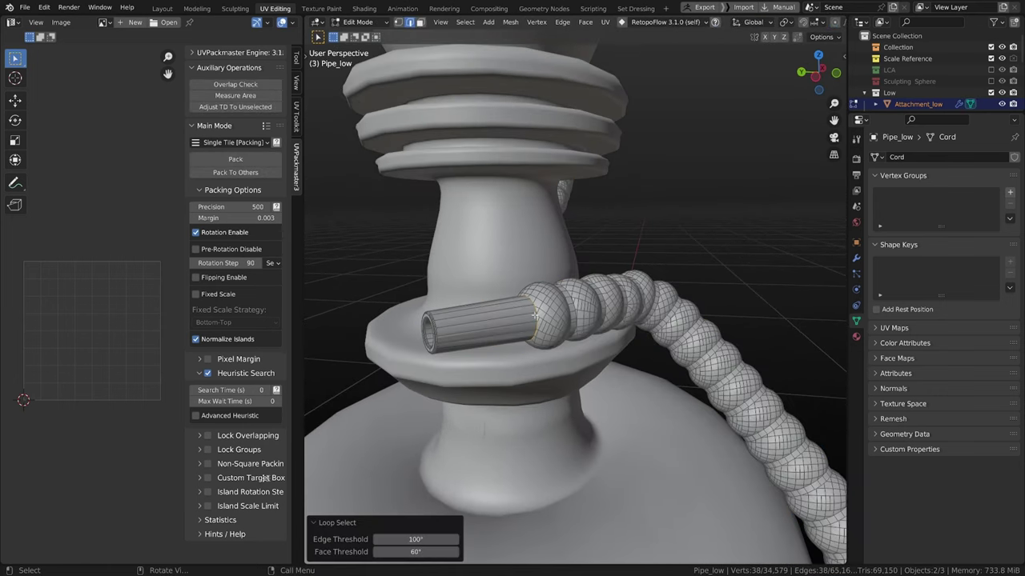
{"action": "mouse_move", "coordinate": [532, 317]}
{"action": "middle_mouse_down"}
{"action": "mouse_move", "coordinate": [554, 322]}
{"action": "mouse_move", "coordinate": [534, 319]}
{"action": "middle_mouse_up"}
{"action": "scroll", "coordinate": [576, 316], "scroll_direction": "down", "scroll_amount": 3}
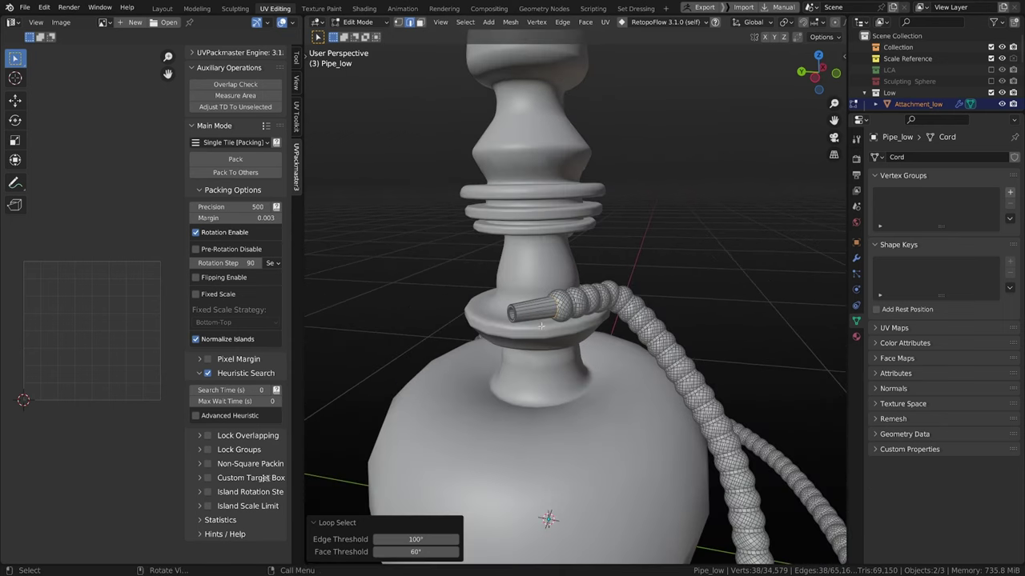
Step: Unwrap all of the pipe and attachment geometry with Smart UV Project at a 66° angle limit, Scaled margin method and 0.000 island margin
{"action": "middle_click_drag", "start_coordinate": [616, 336], "coordinate": [454, 279], "text": "shift"}
{"action": "key", "text": "a"}
{"action": "scroll", "coordinate": [455, 279], "scroll_direction": "up", "scroll_amount": 2}
{"action": "scroll", "coordinate": [451, 281], "scroll_direction": "down", "scroll_amount": 4}
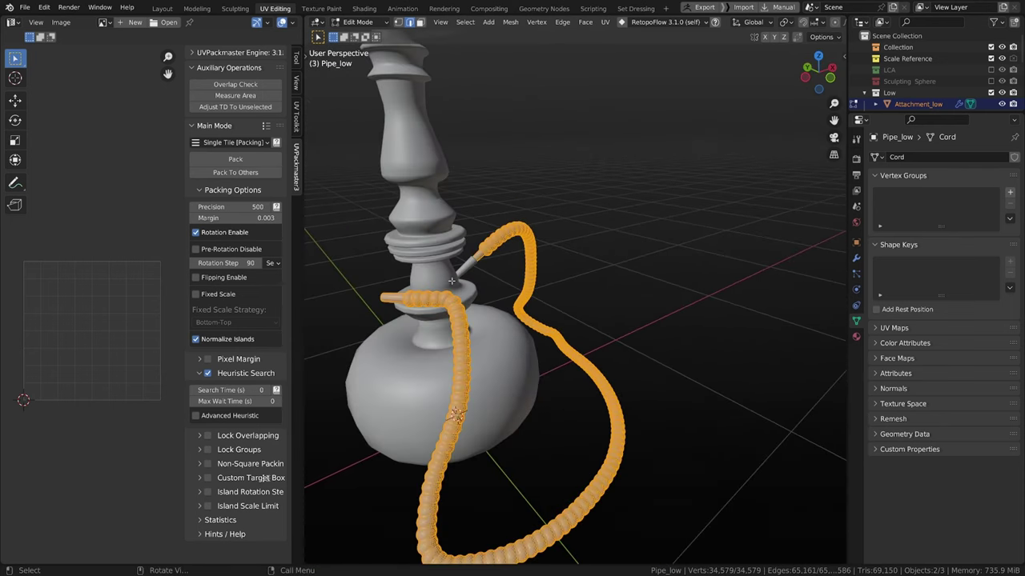
{"action": "key", "text": "u"}
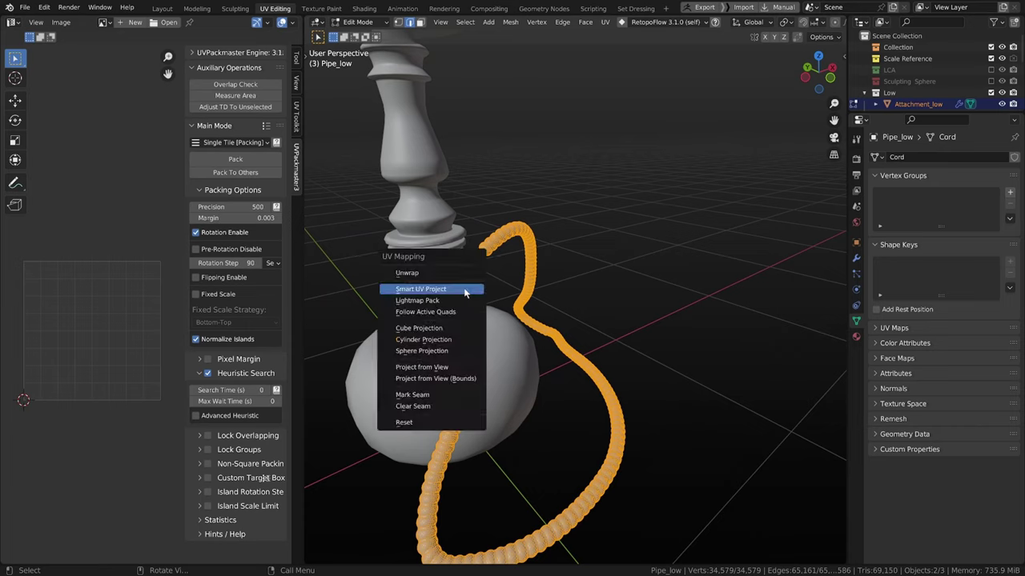
{"action": "left_click", "coordinate": [464, 293]}
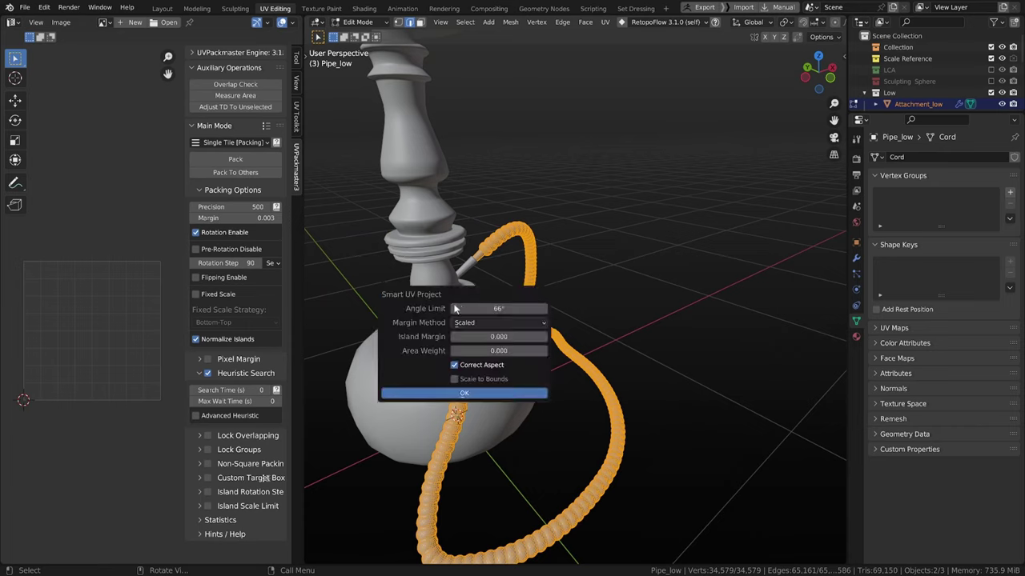
{"action": "left_click", "coordinate": [458, 393]}
{"action": "scroll", "coordinate": [26, 387], "scroll_direction": "up", "scroll_amount": 2}
{"action": "scroll", "coordinate": [113, 370], "scroll_direction": "up", "scroll_amount": 1}
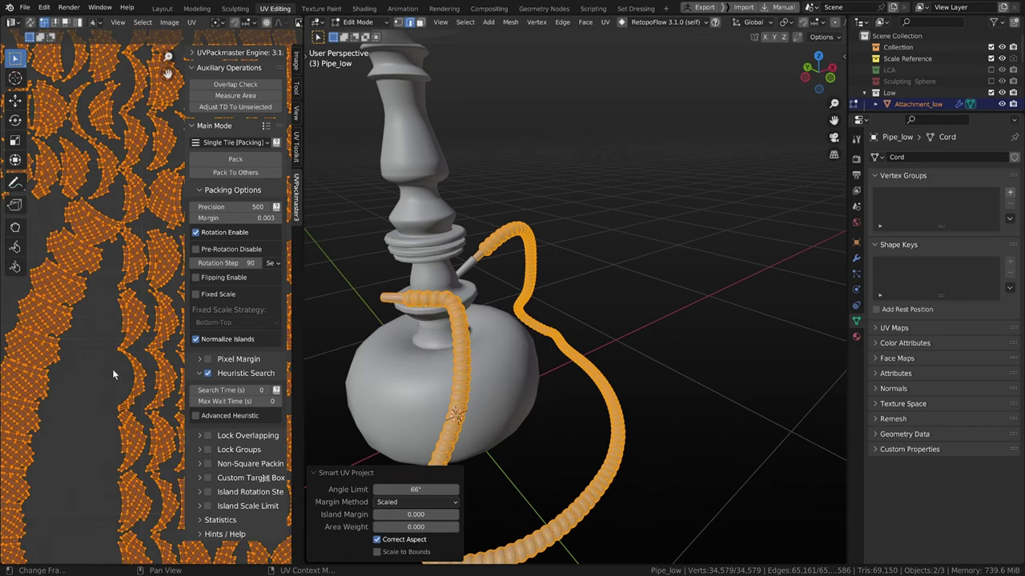
{"action": "scroll", "coordinate": [113, 370], "scroll_direction": "down", "scroll_amount": 3}
{"action": "scroll", "coordinate": [385, 339], "scroll_direction": "down", "scroll_amount": 1}
Step: Pack the pipe and attachment UV islands with UVPackmaster
{"action": "key", "text": "q"}
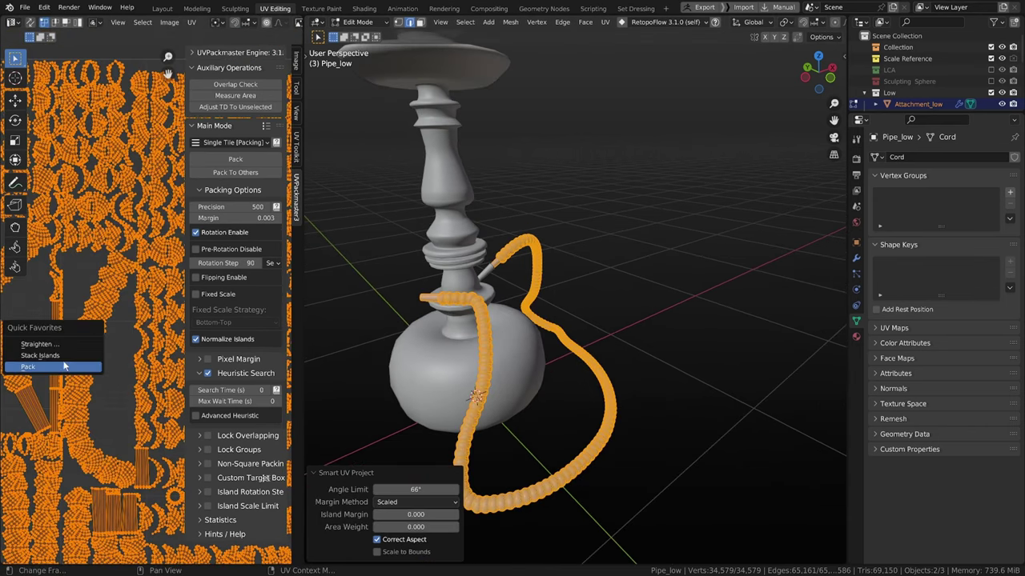
{"action": "left_click", "coordinate": [64, 367]}
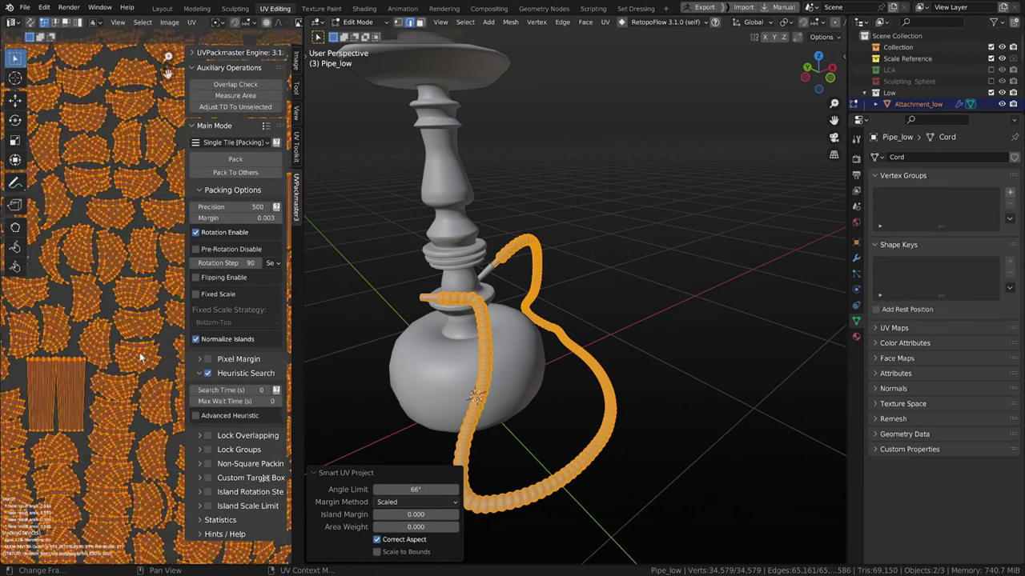
{"action": "mouse_move", "coordinate": [445, 315]}
{"action": "middle_mouse_down"}
{"action": "mouse_move", "coordinate": [462, 319]}
{"action": "mouse_move", "coordinate": [450, 316]}
{"action": "middle_mouse_up"}
{"action": "scroll", "coordinate": [450, 317], "scroll_direction": "up", "scroll_amount": 2}
{"action": "scroll", "coordinate": [444, 316], "scroll_direction": "down", "scroll_amount": 3}
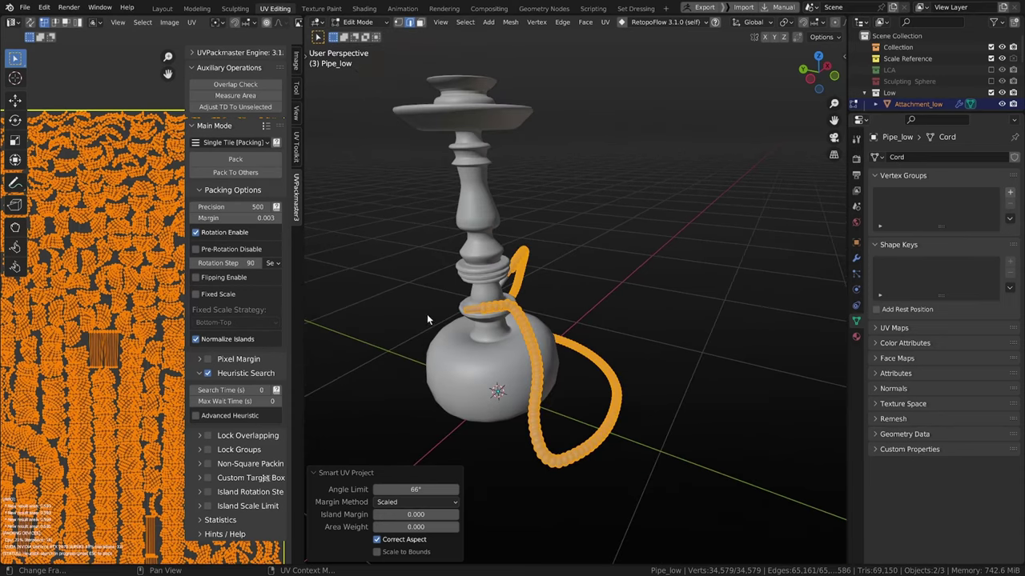
Step: Select the edge loop where the pipe's cylindrical mouthpiece meets the first rounded segment of the hose
{"action": "scroll", "coordinate": [543, 337], "scroll_direction": "up", "scroll_amount": 5}
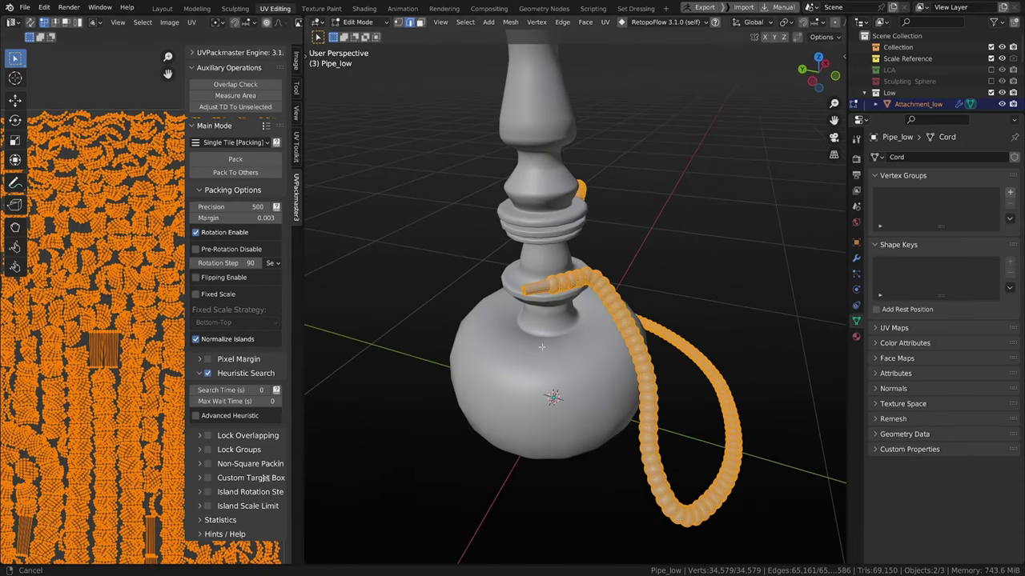
{"action": "scroll", "coordinate": [528, 320], "scroll_direction": "up", "scroll_amount": 4}
{"action": "middle_click_drag", "start_coordinate": [527, 320], "coordinate": [616, 360], "text": "shift"}
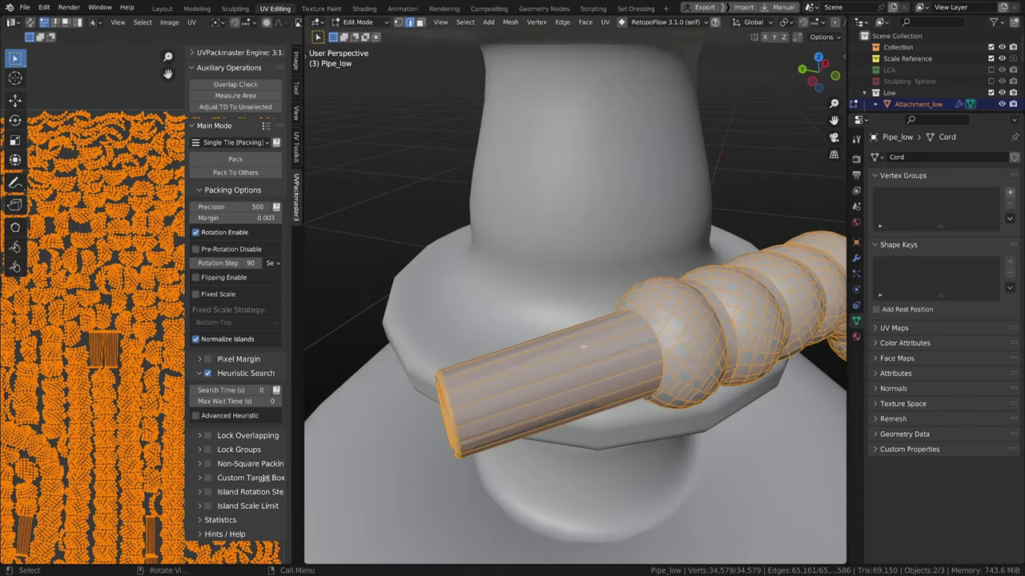
{"action": "scroll", "coordinate": [613, 344], "scroll_direction": "down", "scroll_amount": 2}
{"action": "left_click", "coordinate": [617, 326]}
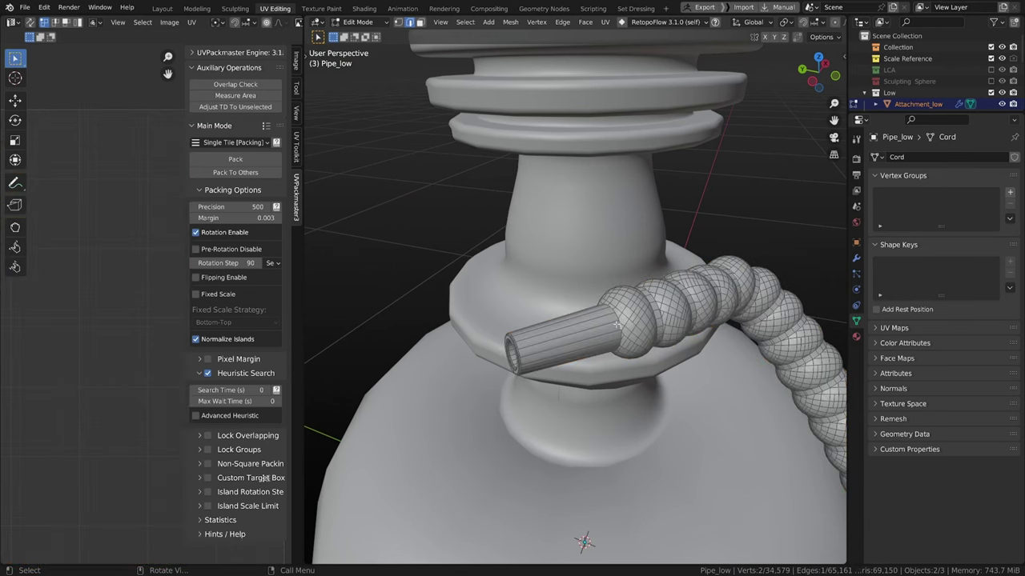
{"action": "left_click", "coordinate": [617, 323], "text": "alt"}
{"action": "left_click", "coordinate": [615, 319], "text": "alt"}
{"action": "middle_click_drag", "start_coordinate": [615, 320], "coordinate": [715, 379]}
{"action": "scroll", "coordinate": [616, 365], "scroll_direction": "up", "scroll_amount": 4}
{"action": "scroll", "coordinate": [616, 365], "scroll_direction": "up", "scroll_amount": 4}
{"action": "scroll", "coordinate": [716, 378], "scroll_direction": "down", "scroll_amount": 4}
{"action": "left_click", "coordinate": [641, 319]}
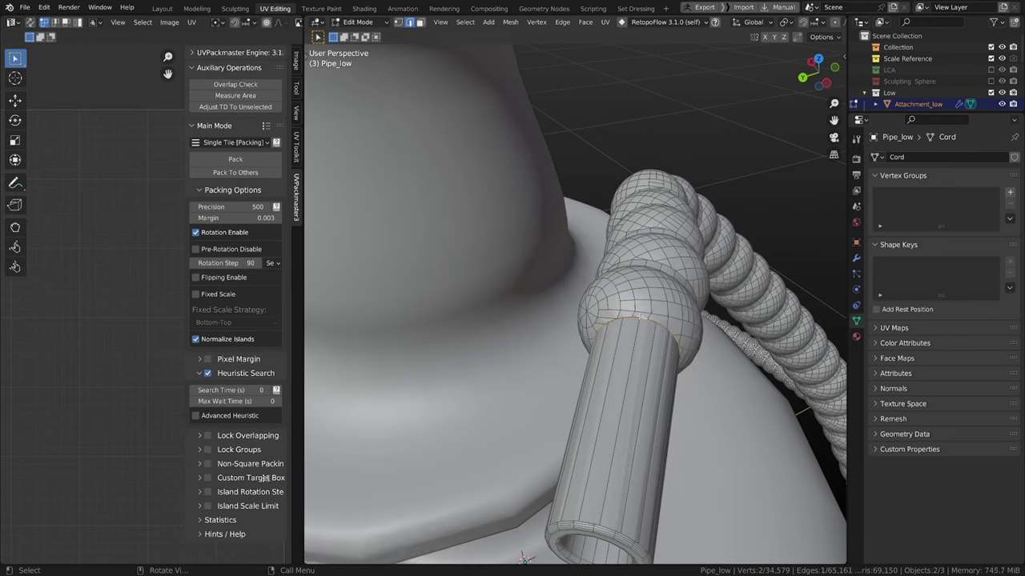
{"action": "left_click", "coordinate": [633, 317], "text": "alt"}
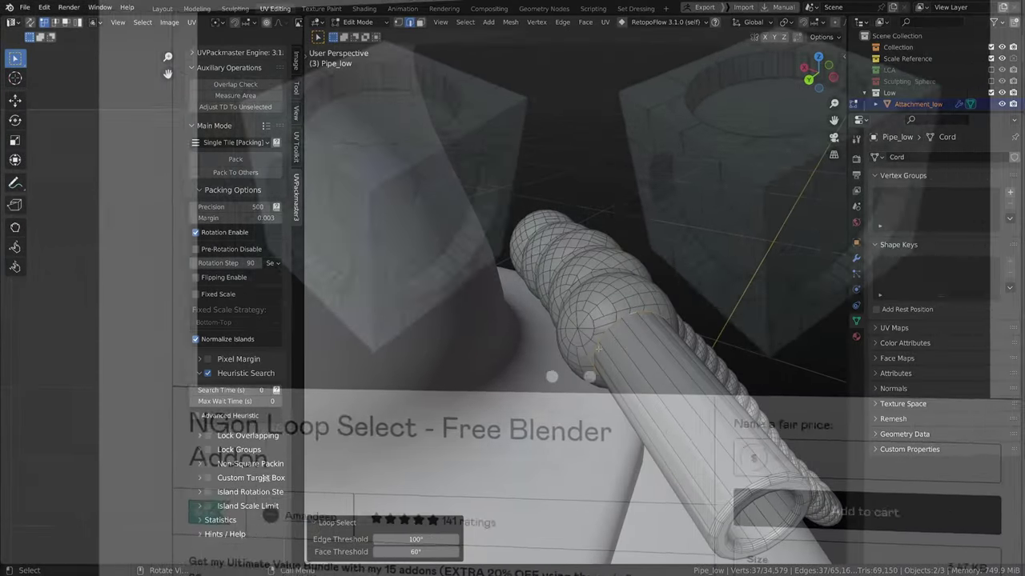
Step: Mark seams on the edge loop at the mouthpiece's joint with the hose and on the loop around its inner end cap
{"action": "middle_click_drag", "start_coordinate": [598, 347], "coordinate": [574, 302]}
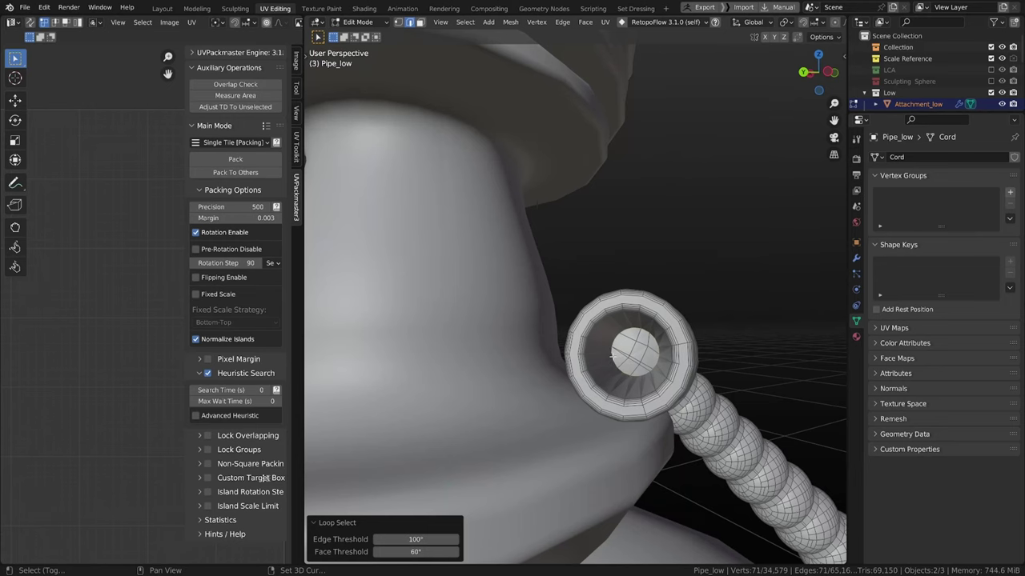
{"action": "mouse_move", "coordinate": [613, 354]}
{"action": "middle_mouse_down"}
{"action": "mouse_move", "coordinate": [588, 356]}
{"action": "mouse_move", "coordinate": [616, 365]}
{"action": "middle_mouse_up"}
{"action": "right_click", "coordinate": [636, 373]}
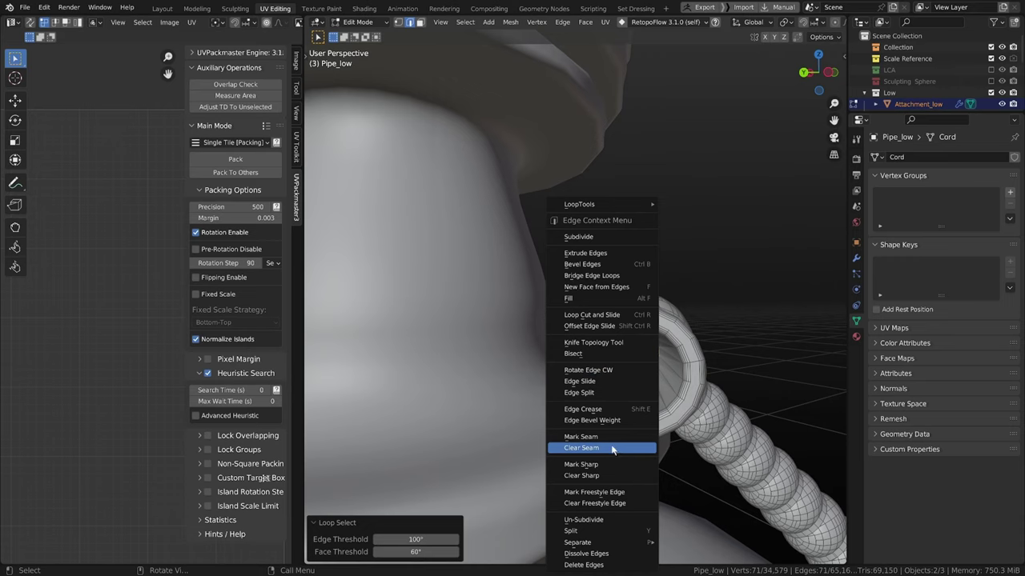
{"action": "left_click", "coordinate": [617, 438]}
Step: Try to select a shortest edge path running lengthwise inside the mouthpiece and across its rim
{"action": "left_click", "coordinate": [629, 404], "text": "alt"}
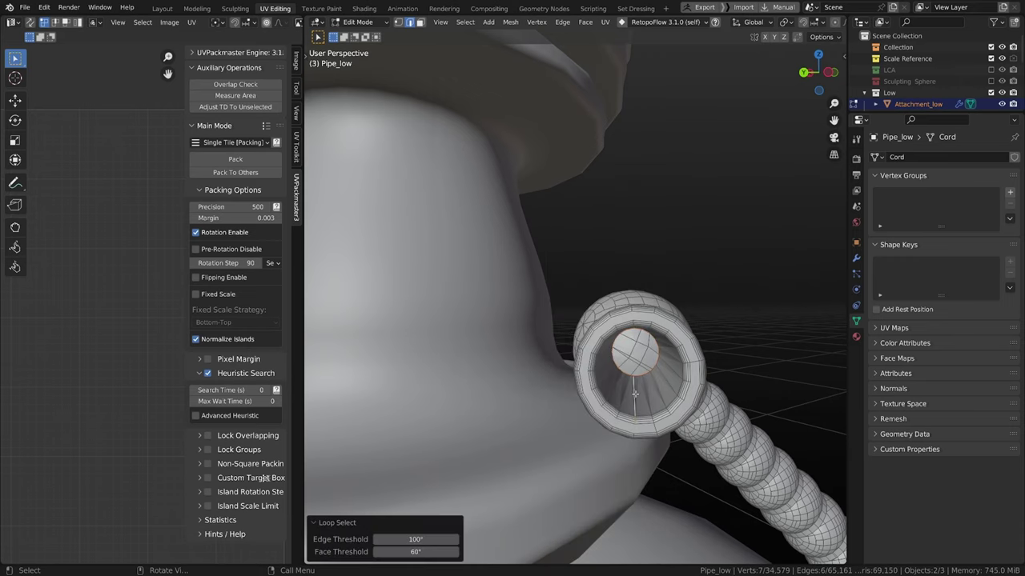
{"action": "middle_click_drag", "start_coordinate": [629, 404], "coordinate": [604, 373]}
{"action": "left_click", "coordinate": [676, 359]}
{"action": "left_click", "coordinate": [674, 360], "text": "alt"}
{"action": "left_click", "coordinate": [713, 362], "text": "ctrl"}
{"action": "right_click", "coordinate": [577, 360]}
{"action": "left_click", "coordinate": [575, 357]}
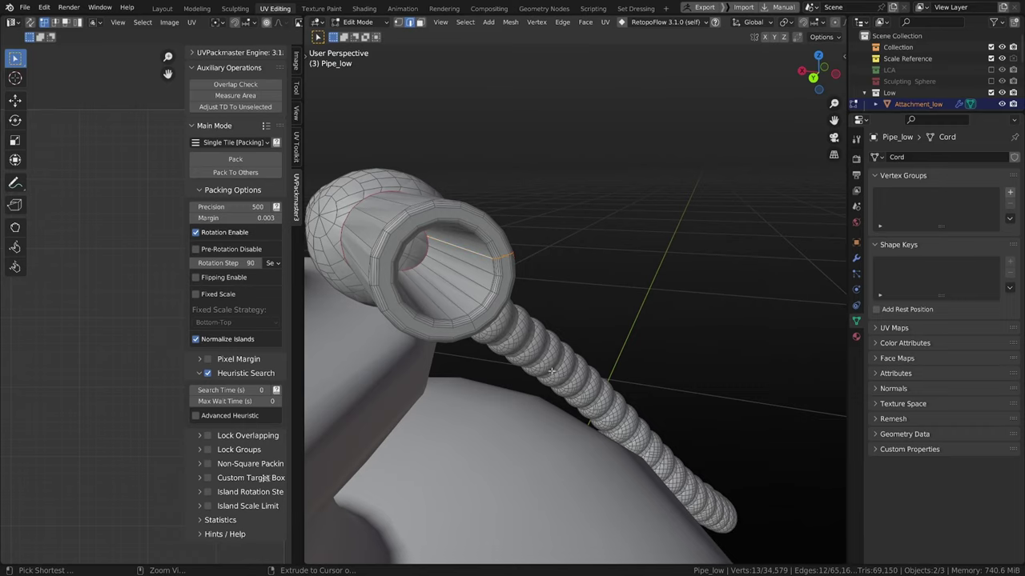
{"action": "middle_click_drag", "start_coordinate": [551, 371], "coordinate": [461, 362]}
{"action": "key", "text": "ctrl+z"}
{"action": "middle_click_drag", "start_coordinate": [441, 276], "coordinate": [559, 240]}
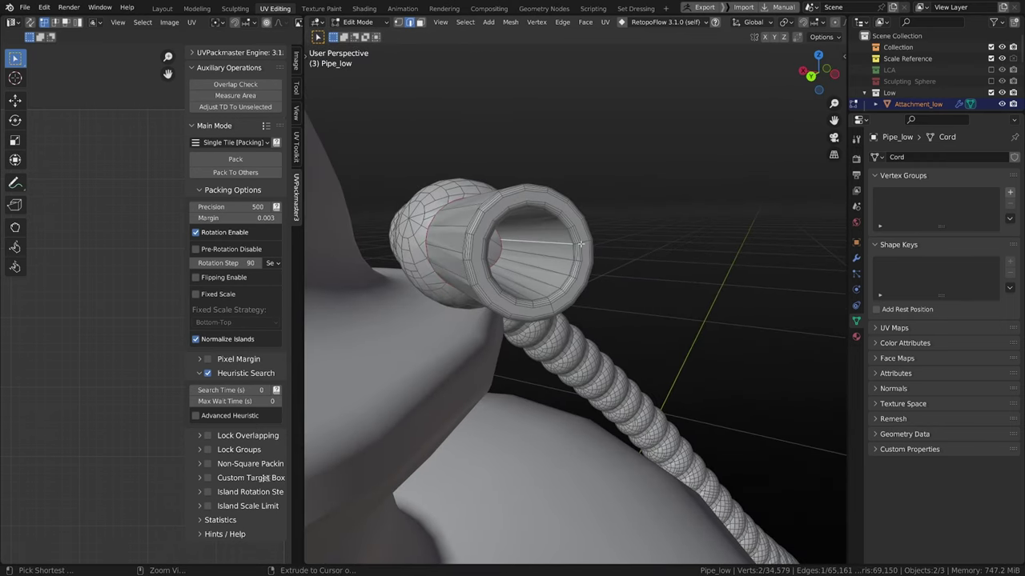
{"action": "left_click", "coordinate": [587, 239], "text": "ctrl"}
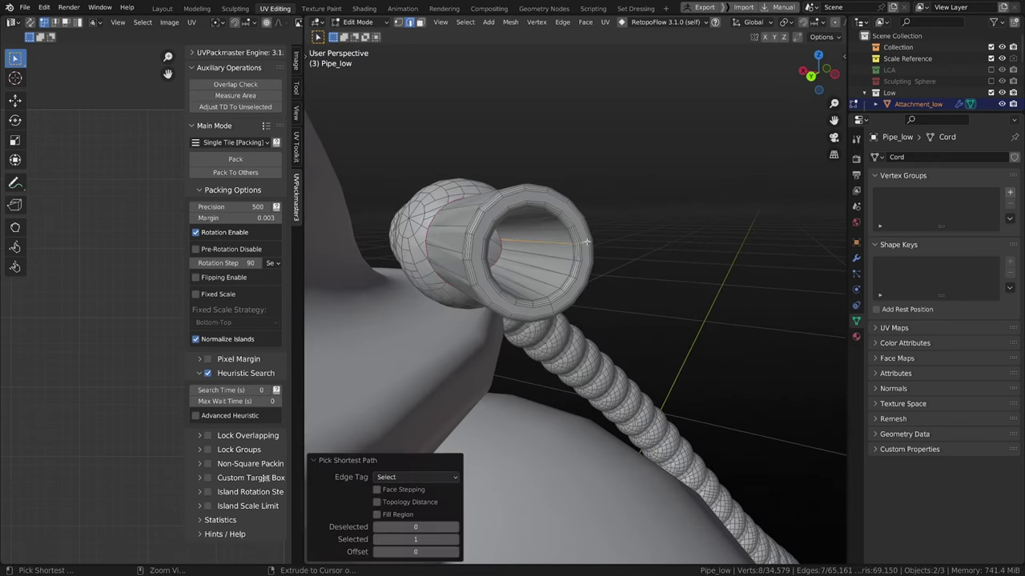
{"action": "middle_click_drag", "start_coordinate": [585, 244], "coordinate": [559, 211]}
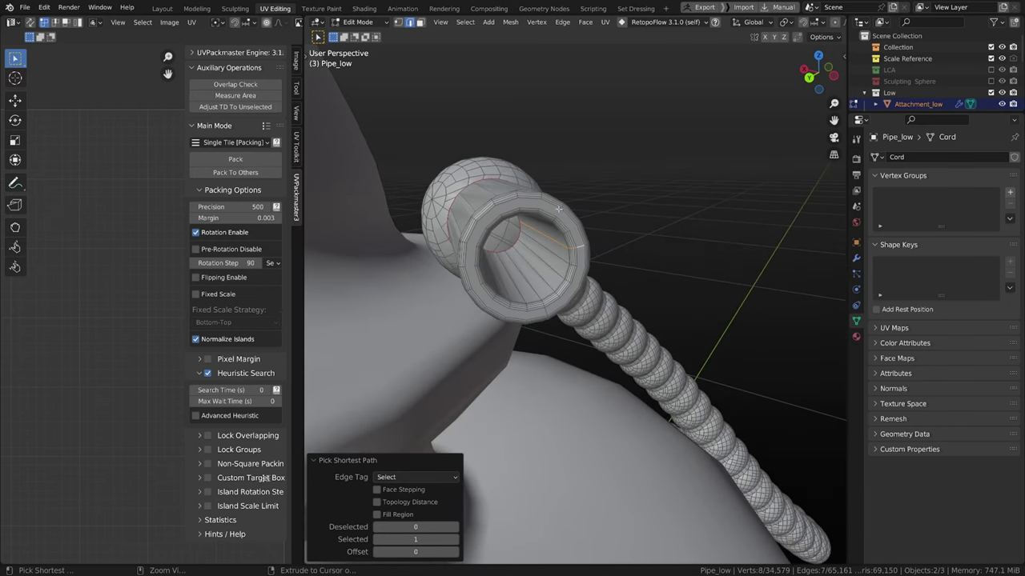
{"action": "middle_click_drag", "start_coordinate": [462, 230], "coordinate": [503, 289]}
{"action": "left_click", "coordinate": [471, 267], "text": "ctrl"}
{"action": "scroll", "coordinate": [488, 258], "scroll_direction": "down", "scroll_amount": 5}
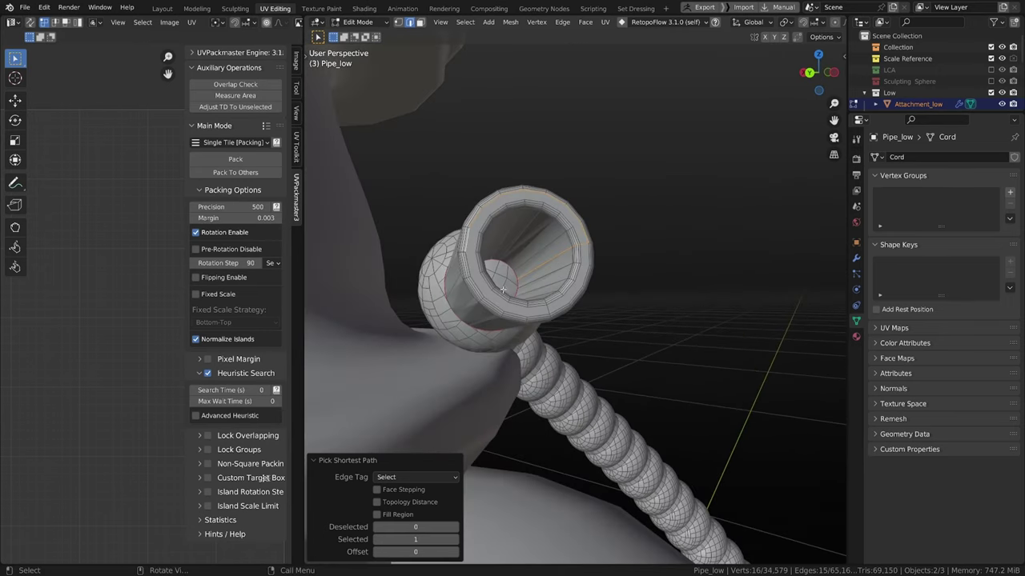
Step: Select the edge loop around the mouthpiece's rim, plus one edge across the rim and a lengthwise edge path on the inner wall
{"action": "left_click", "coordinate": [553, 307], "text": "alt"}
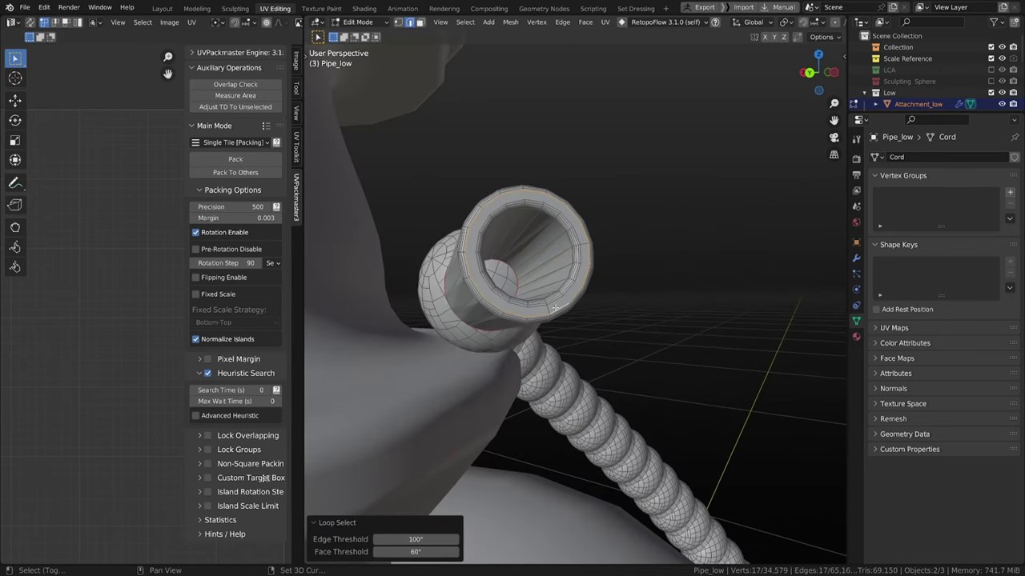
{"action": "left_click", "coordinate": [583, 241], "text": "shift"}
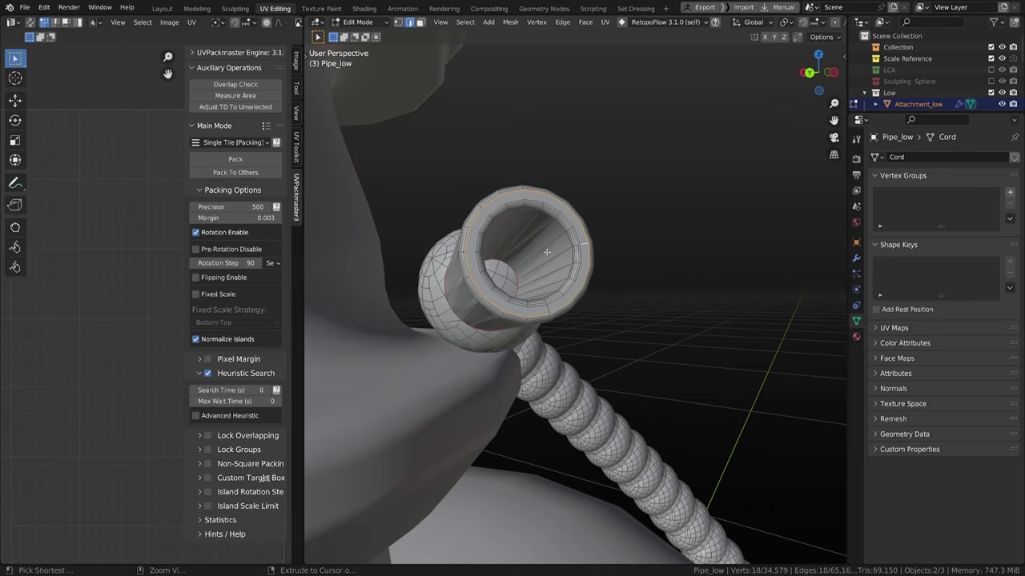
{"action": "left_click", "coordinate": [547, 252], "text": "ctrl"}
{"action": "key", "text": "ctrl+z"}
{"action": "left_click", "coordinate": [551, 256], "text": "ctrl"}
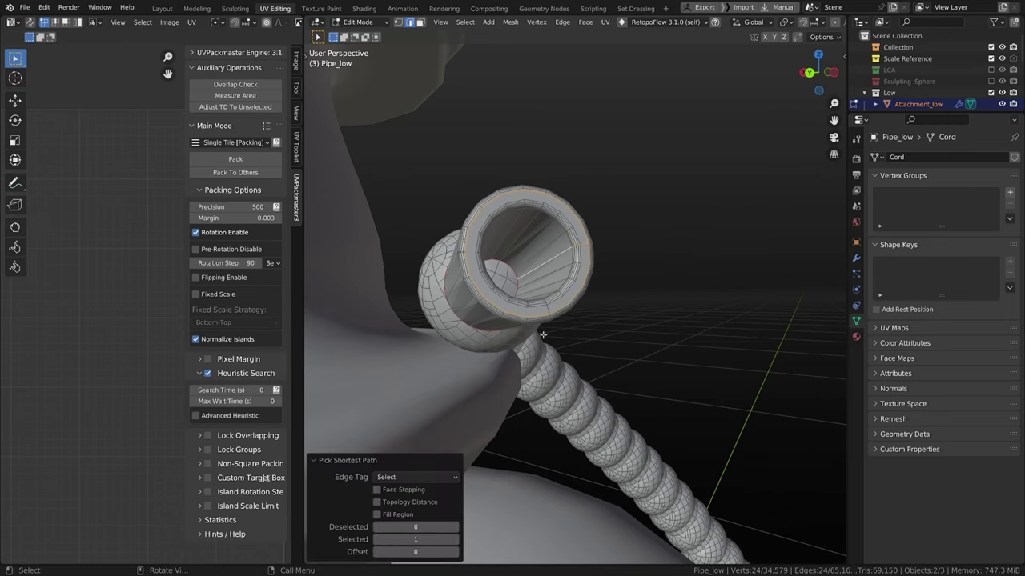
Step: Add a lengthwise edge path on the mouthpiece's outer wall to the selection and mark all selected edges as seams
{"action": "middle_click_drag", "start_coordinate": [543, 334], "coordinate": [536, 311]}
{"action": "scroll", "coordinate": [536, 310], "scroll_direction": "up", "scroll_amount": 3}
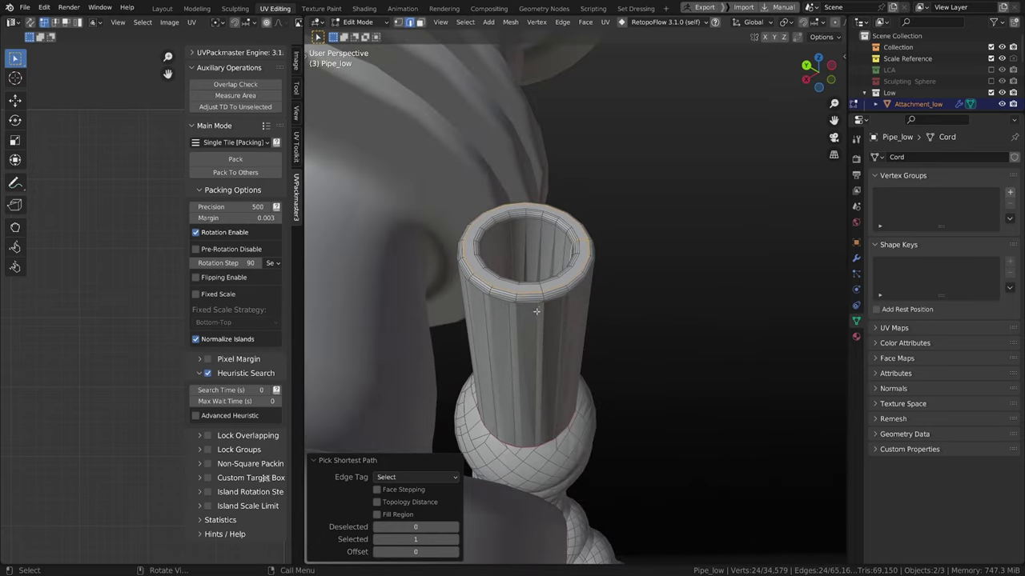
{"action": "scroll", "coordinate": [544, 309], "scroll_direction": "up", "scroll_amount": 5}
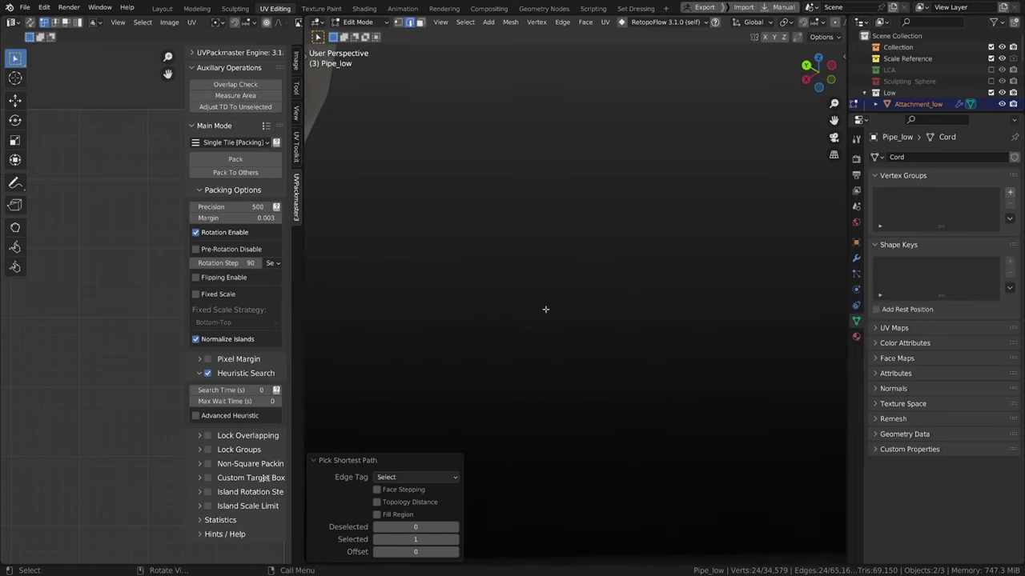
{"action": "scroll", "coordinate": [542, 308], "scroll_direction": "down", "scroll_amount": 10}
{"action": "scroll", "coordinate": [540, 309], "scroll_direction": "up", "scroll_amount": 6}
{"action": "middle_click_drag", "start_coordinate": [540, 308], "coordinate": [530, 291], "text": "ctrl"}
{"action": "scroll", "coordinate": [527, 292], "scroll_direction": "down", "scroll_amount": 6}
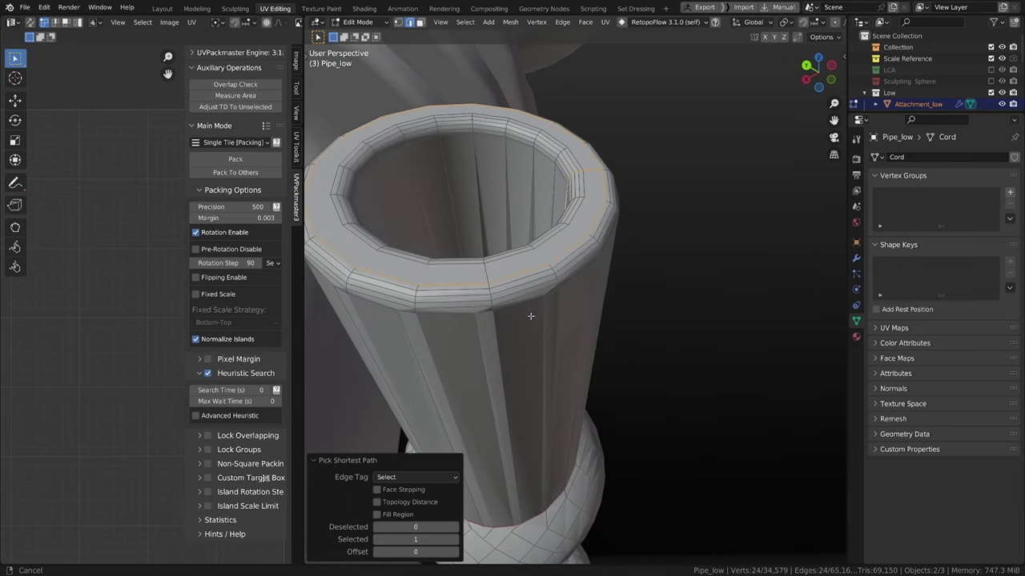
{"action": "left_click", "coordinate": [550, 265], "text": "shift"}
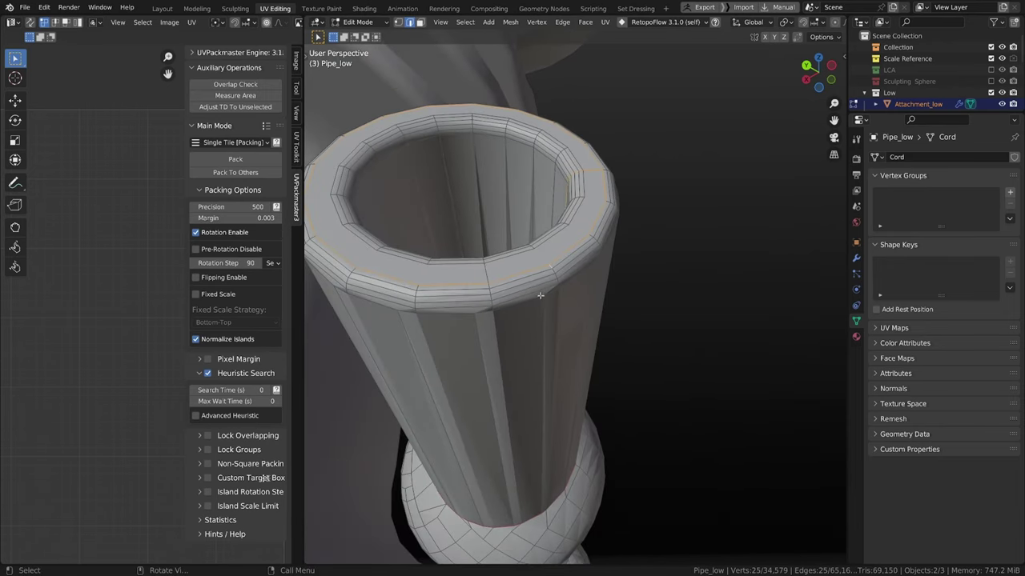
{"action": "key", "text": "ctrl+z"}
{"action": "left_click", "coordinate": [478, 324], "text": "ctrl"}
{"action": "middle_click_drag", "start_coordinate": [478, 324], "coordinate": [474, 332]}
{"action": "right_click", "coordinate": [504, 353]}
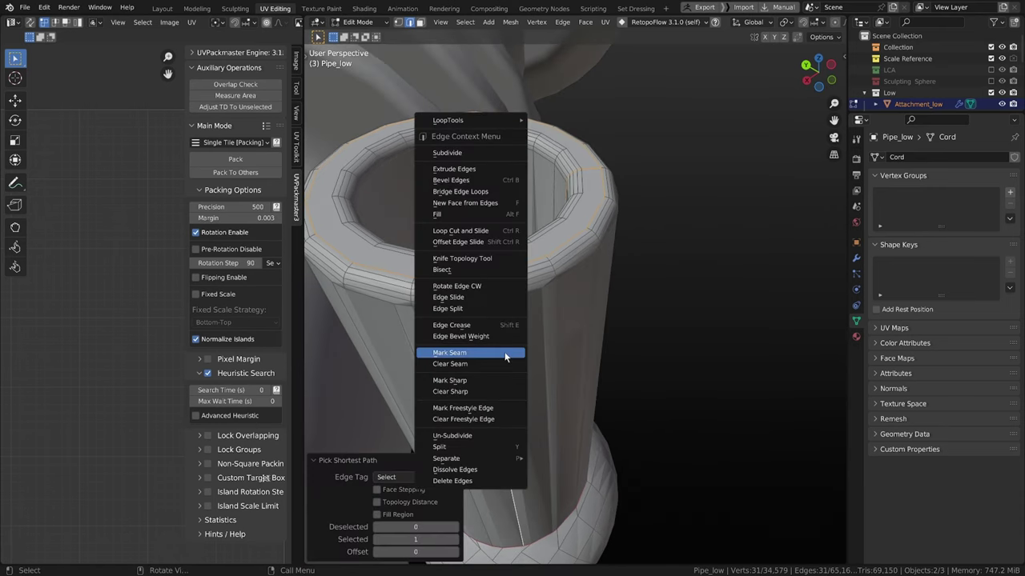
{"action": "left_click", "coordinate": [504, 357]}
Step: Select the mouthpiece's linked geometry delimited by Seam, including its inner end cap and inner wall
{"action": "scroll", "coordinate": [498, 376], "scroll_direction": "down", "scroll_amount": 10}
{"action": "middle_click_drag", "start_coordinate": [493, 385], "coordinate": [504, 366]}
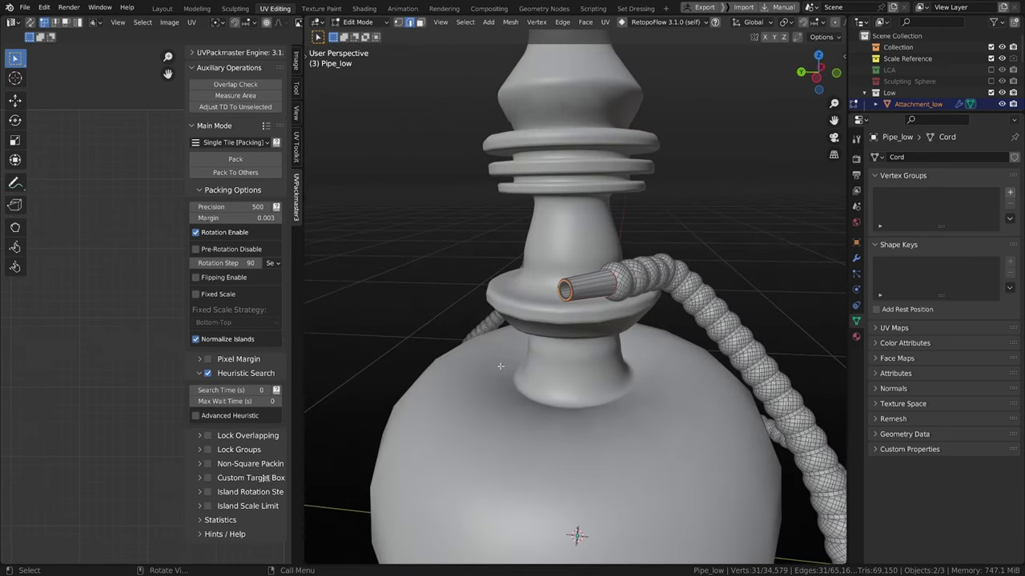
{"action": "scroll", "coordinate": [564, 312], "scroll_direction": "up", "scroll_amount": 1}
{"action": "middle_click_drag", "start_coordinate": [564, 312], "coordinate": [590, 286]}
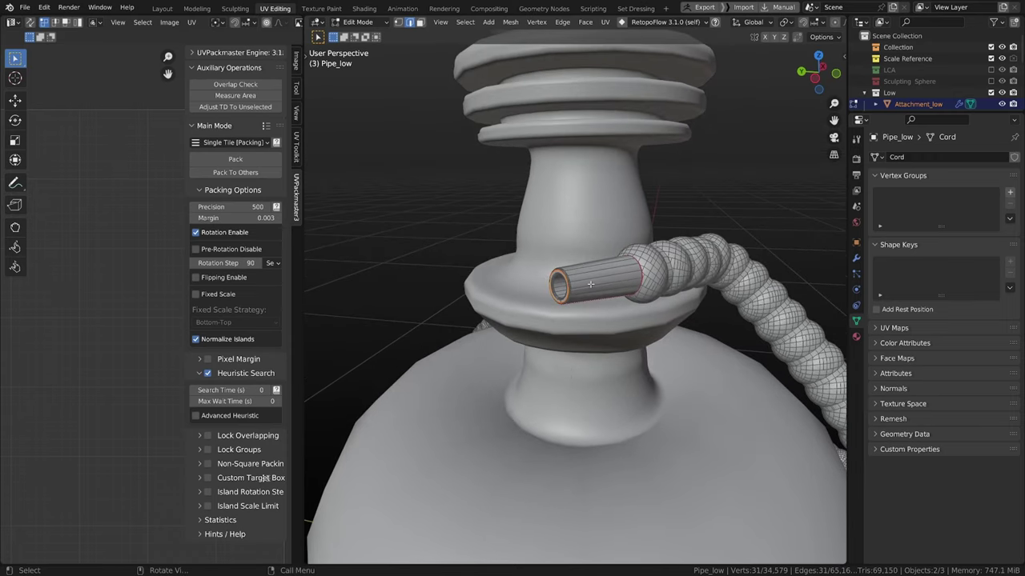
{"action": "key", "text": "ctrl+l"}
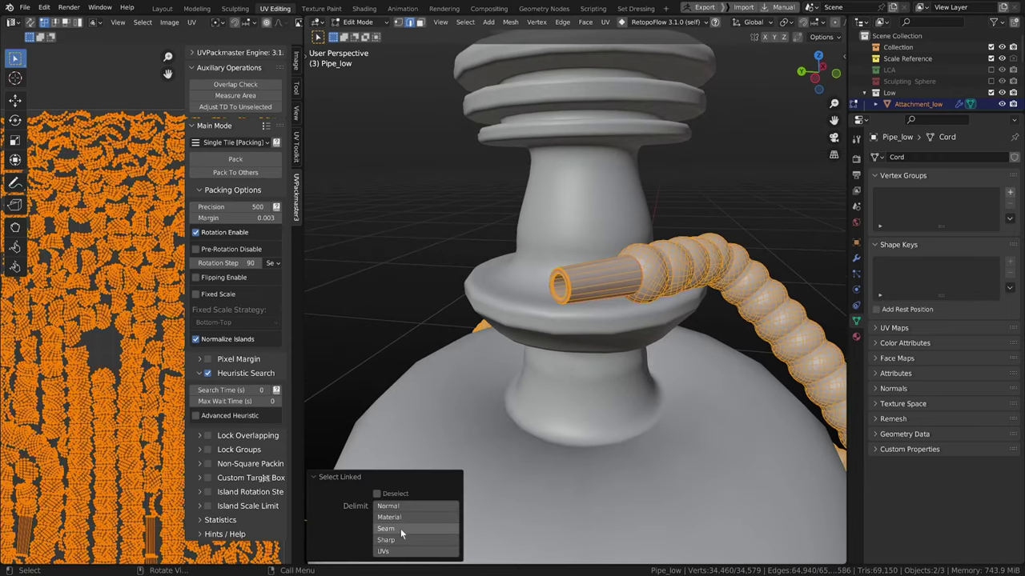
{"action": "left_click", "coordinate": [400, 528]}
{"action": "middle_click_drag", "start_coordinate": [498, 405], "coordinate": [565, 371]}
{"action": "scroll", "coordinate": [572, 322], "scroll_direction": "up", "scroll_amount": 7}
{"action": "scroll", "coordinate": [573, 290], "scroll_direction": "down", "scroll_amount": 7}
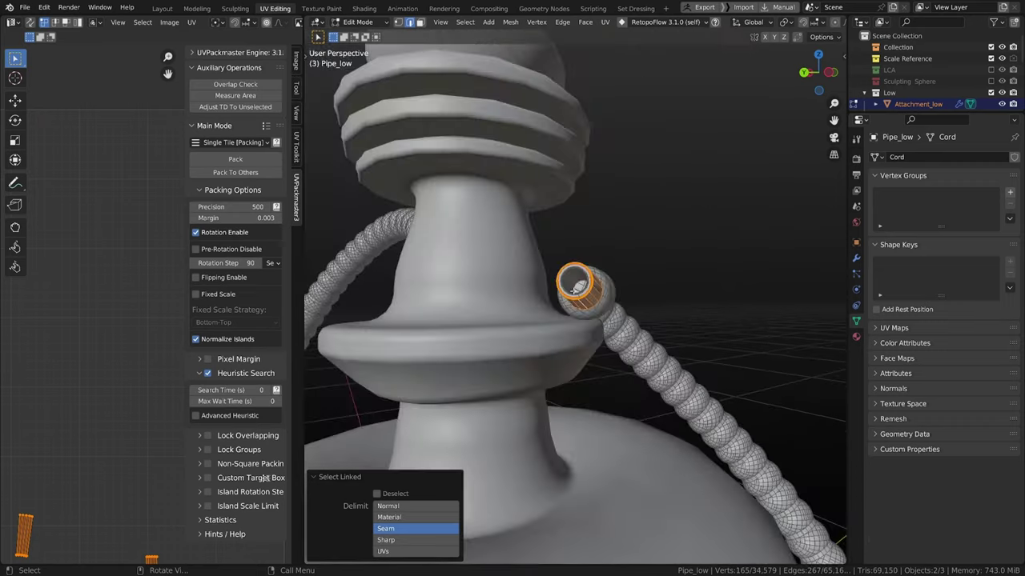
{"action": "key", "text": "l"}
{"action": "middle_click_drag", "start_coordinate": [574, 290], "coordinate": [592, 305]}
{"action": "scroll", "coordinate": [591, 304], "scroll_direction": "up", "scroll_amount": 3}
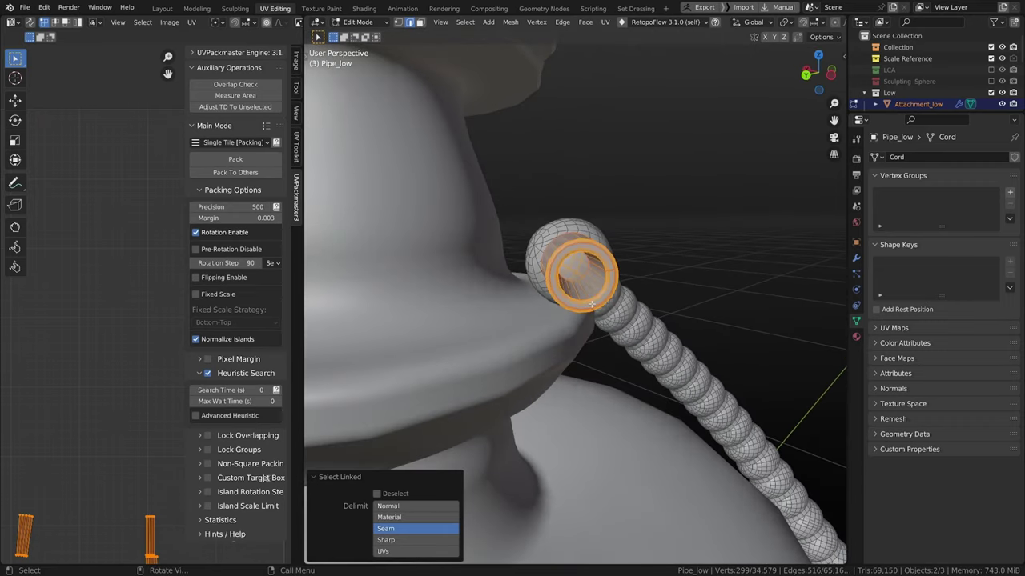
{"action": "scroll", "coordinate": [610, 284], "scroll_direction": "up", "scroll_amount": 8}
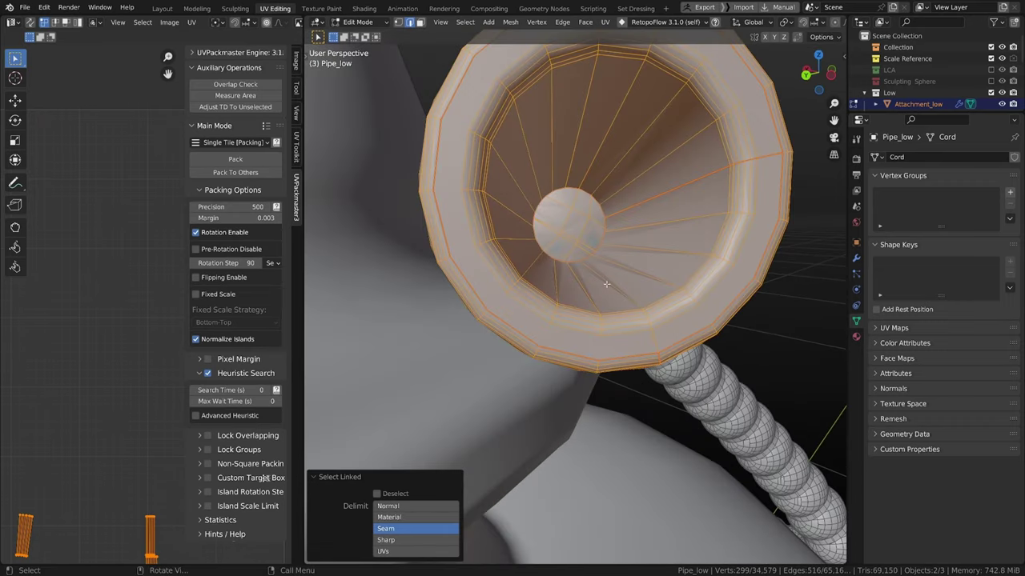
{"action": "scroll", "coordinate": [606, 284], "scroll_direction": "down", "scroll_amount": 13}
Step: Unwrap the selected mouthpiece geometry along its marked seams
{"action": "middle_click_drag", "start_coordinate": [606, 284], "coordinate": [540, 312]}
{"action": "scroll", "coordinate": [93, 501], "scroll_direction": "down", "scroll_amount": 3}
{"action": "middle_click_drag", "start_coordinate": [88, 485], "coordinate": [109, 451]}
{"action": "scroll", "coordinate": [118, 426], "scroll_direction": "down", "scroll_amount": 3}
{"action": "scroll", "coordinate": [135, 440], "scroll_direction": "up", "scroll_amount": 1}
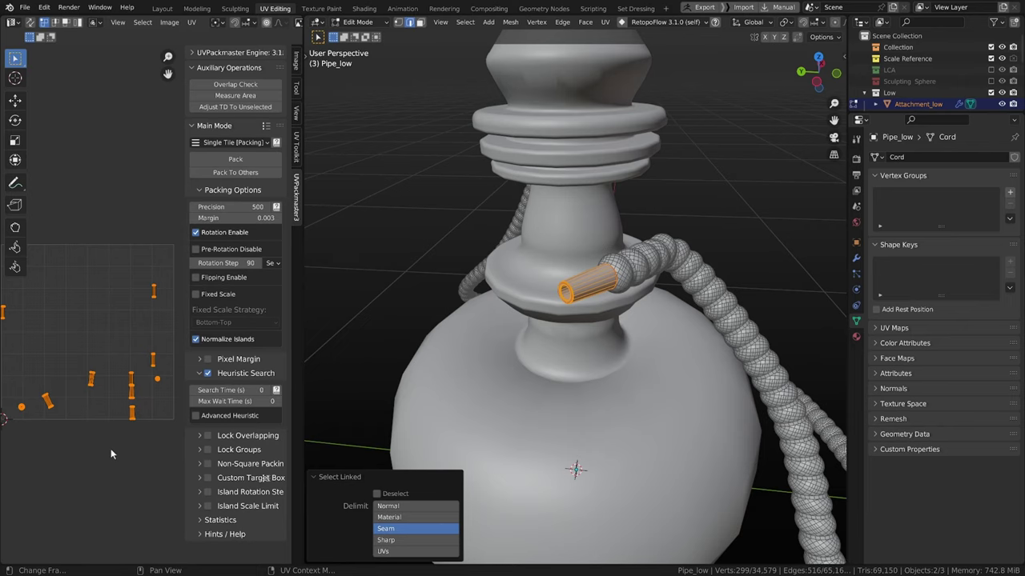
{"action": "key", "text": "u"}
{"action": "left_click", "coordinate": [110, 448]}
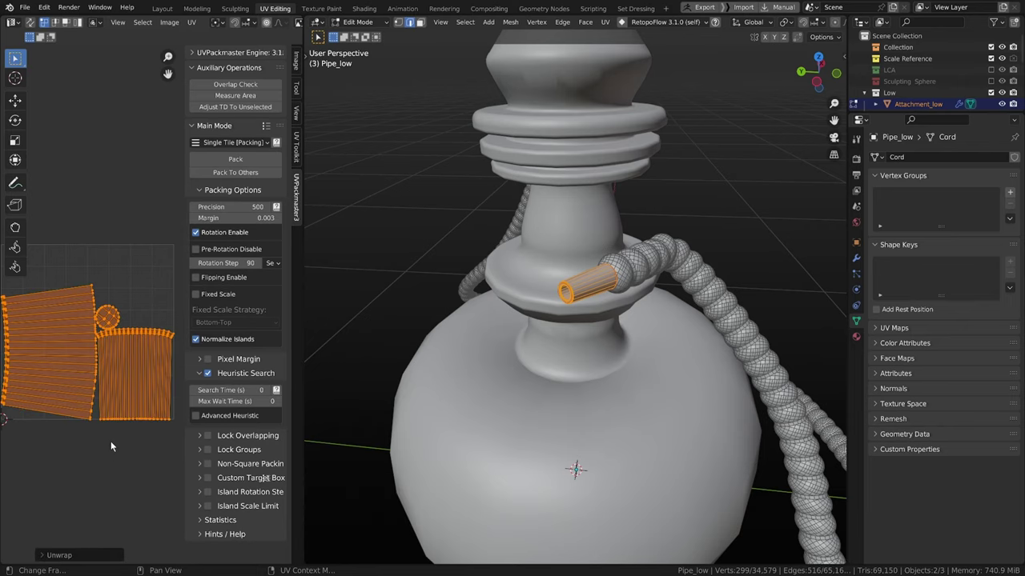
Step: Straighten the mouthpiece's large fan-shaped UV island with Straighten UVs
{"action": "scroll", "coordinate": [111, 440], "scroll_direction": "down", "scroll_amount": 3}
{"action": "left_click_drag", "start_coordinate": [49, 260], "coordinate": [177, 410]}
{"action": "scroll", "coordinate": [168, 410], "scroll_direction": "up", "scroll_amount": 2}
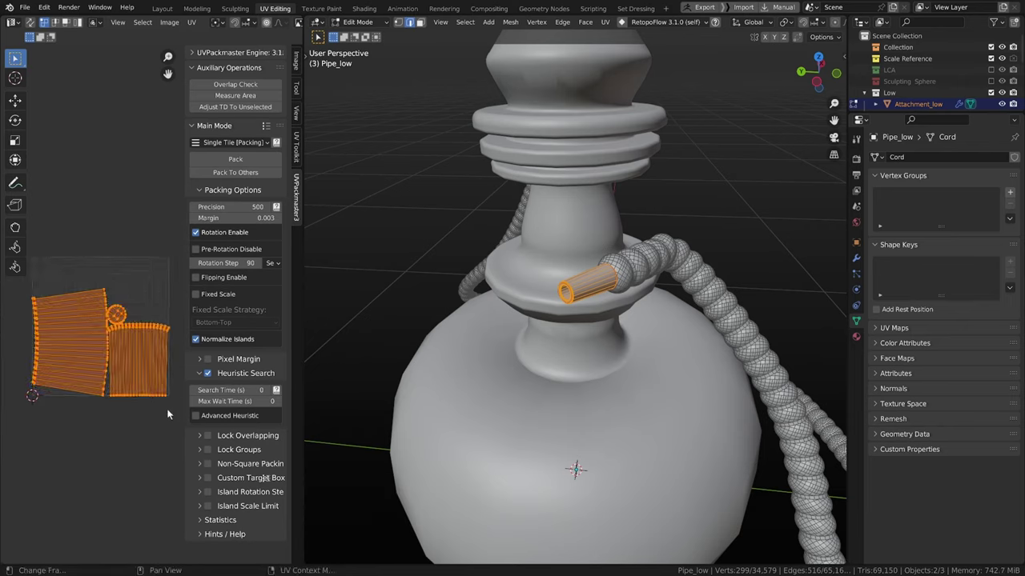
{"action": "key", "text": "alt+a"}
{"action": "key", "text": "l"}
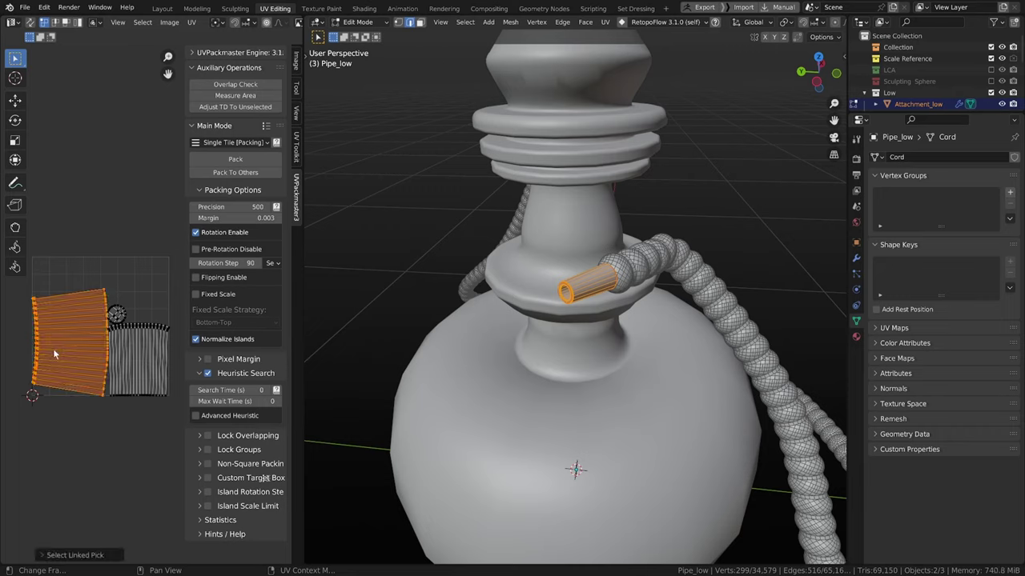
{"action": "key", "text": "q"}
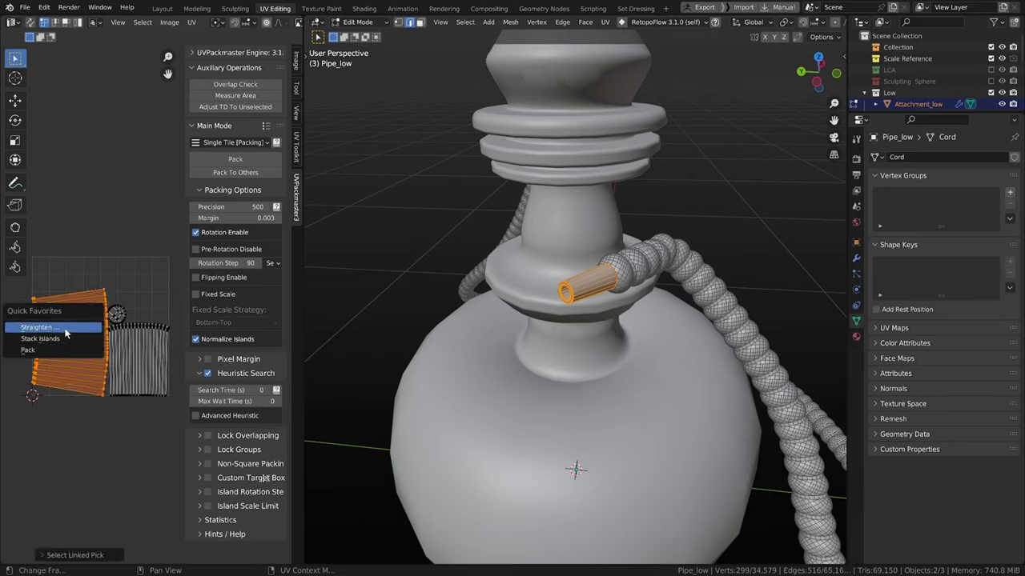
{"action": "left_click", "coordinate": [71, 335]}
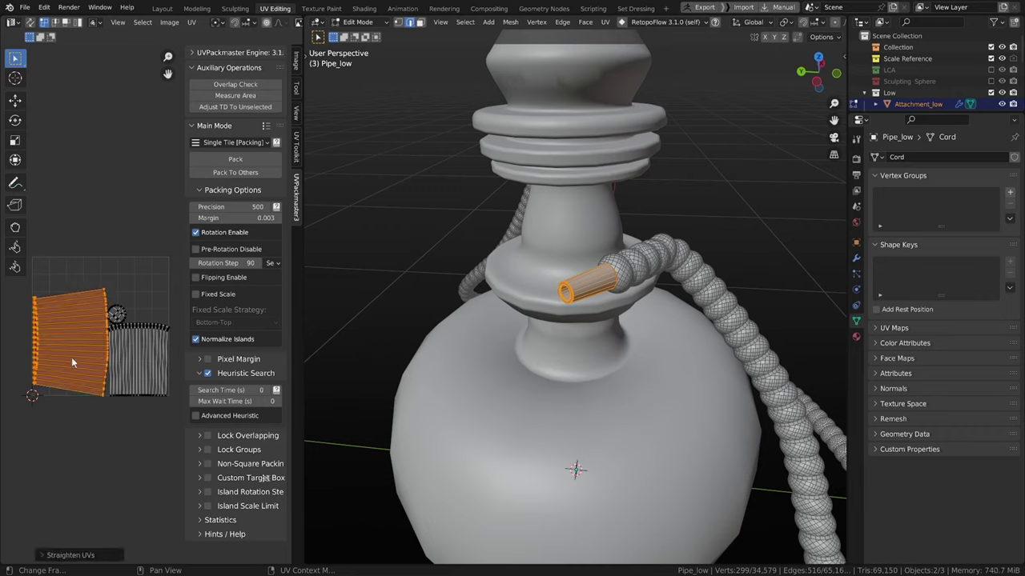
{"action": "key", "text": "alt+a"}
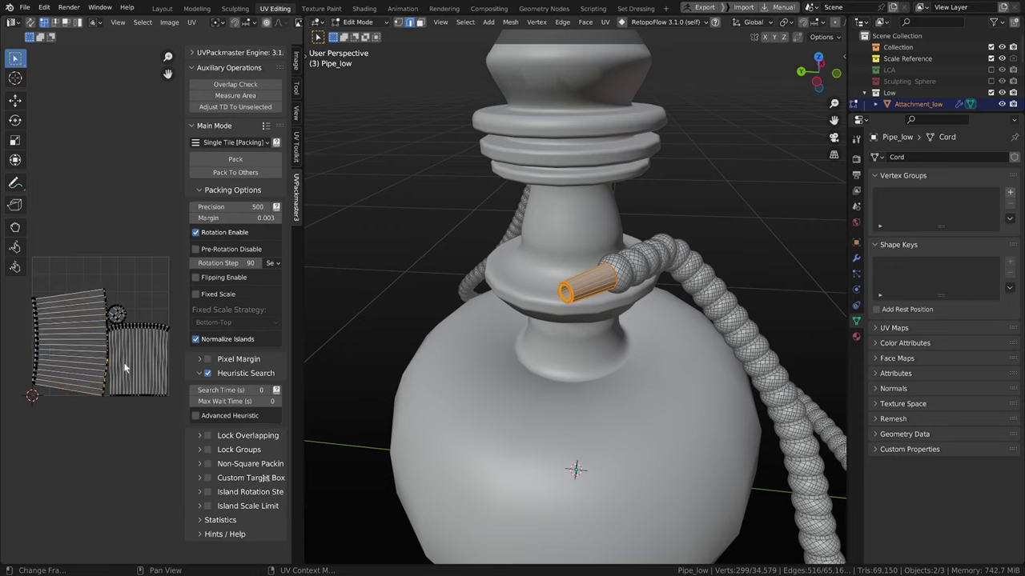
{"action": "scroll", "coordinate": [124, 364], "scroll_direction": "up", "scroll_amount": 3}
{"action": "scroll", "coordinate": [152, 374], "scroll_direction": "down", "scroll_amount": 3}
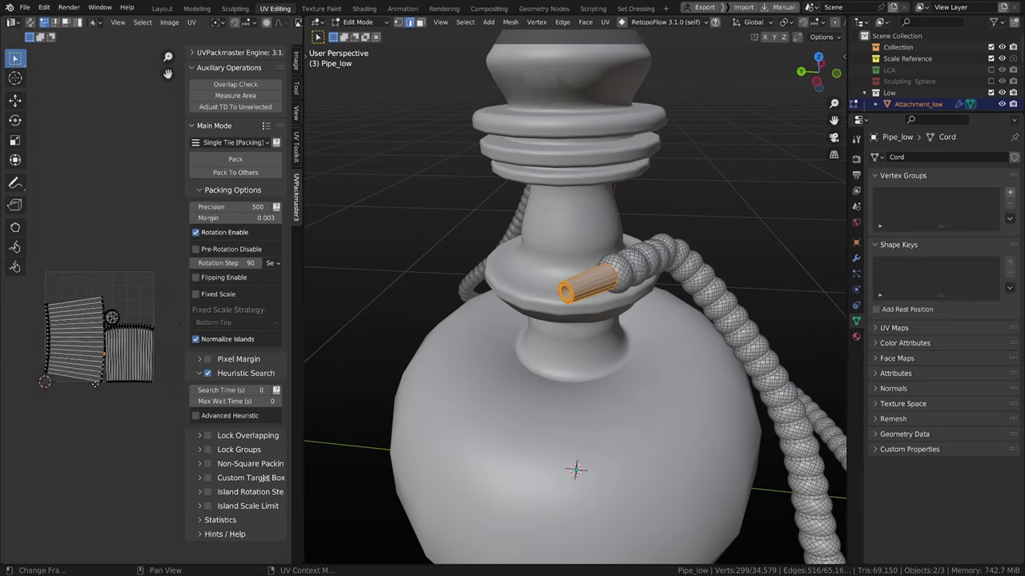
{"action": "right_click", "coordinate": [130, 359]}
{"action": "left_click", "coordinate": [66, 297]}
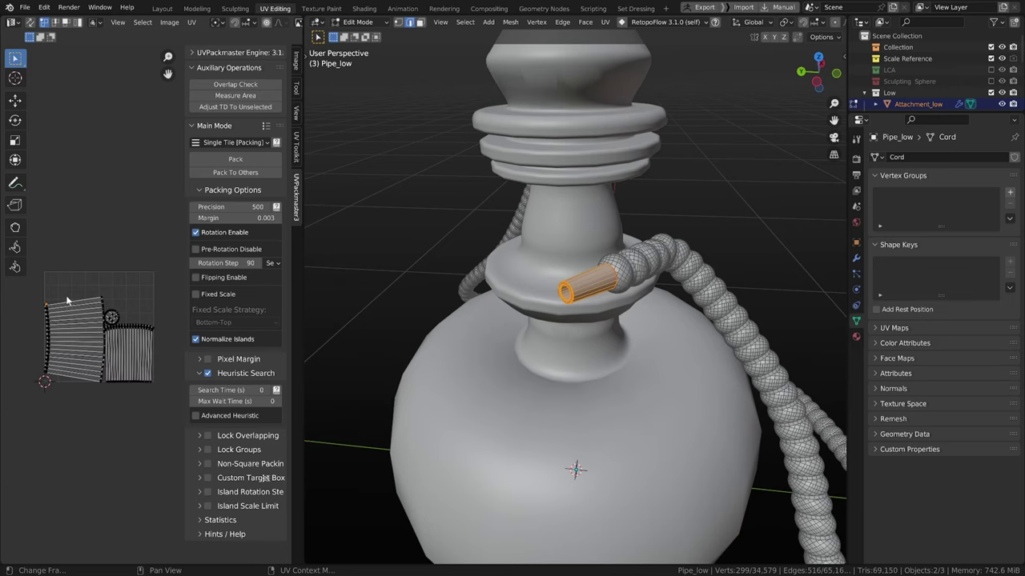
Step: Select all of the mouthpiece's UV islands and move them below the UV square
{"action": "left_click_drag", "start_coordinate": [28, 287], "coordinate": [212, 433]}
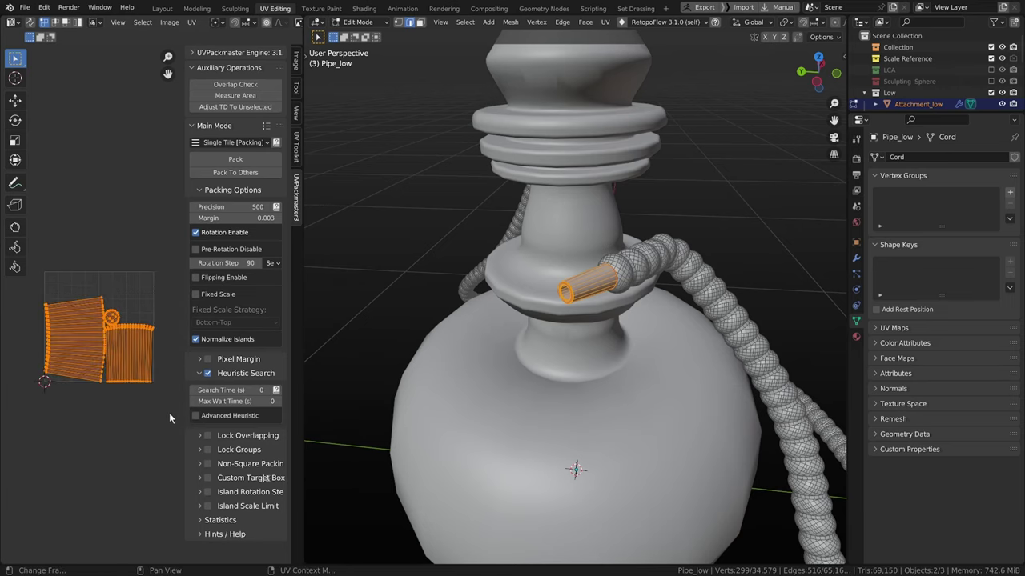
{"action": "key", "text": "g"}
{"action": "left_click", "coordinate": [169, 538]}
Step: Select the wooden attachment at the hose's other end as linked geometry delimited by Seam, and isolate the edited objects in local view
{"action": "middle_click_drag", "start_coordinate": [449, 336], "coordinate": [544, 228]}
{"action": "key", "text": "ctrl+z"}
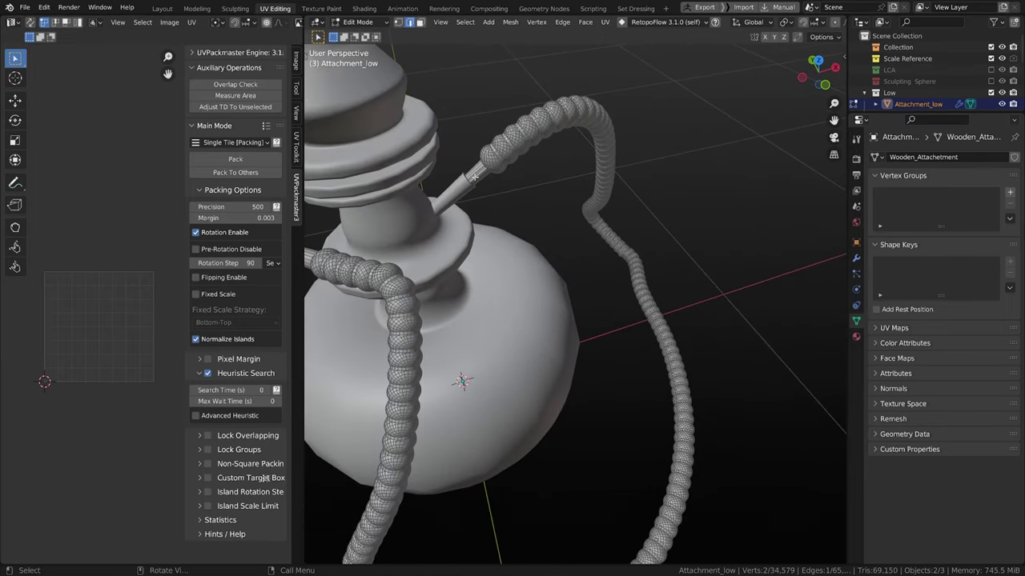
{"action": "key", "text": "ctrl+l"}
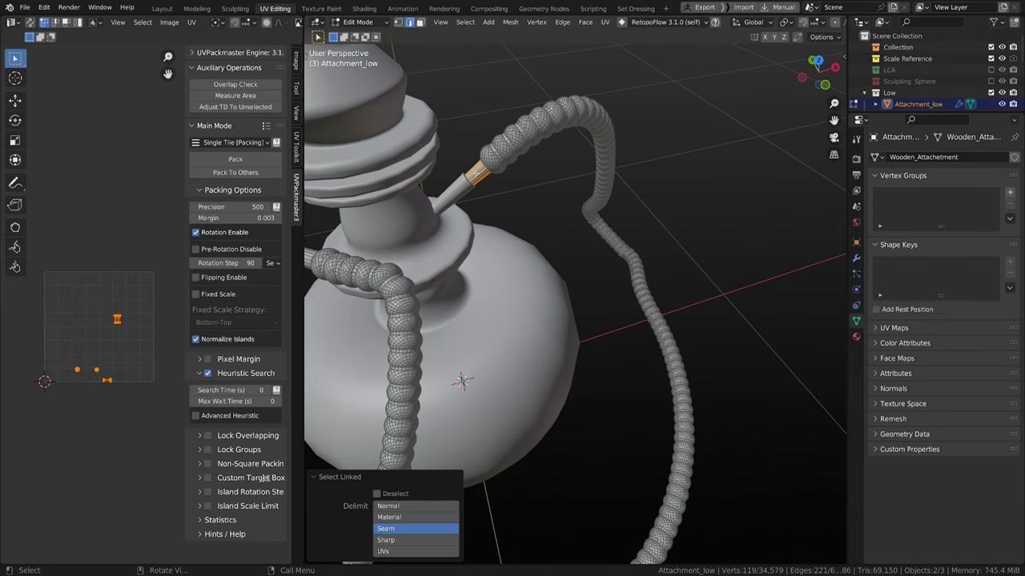
{"action": "key", "text": "slash"}
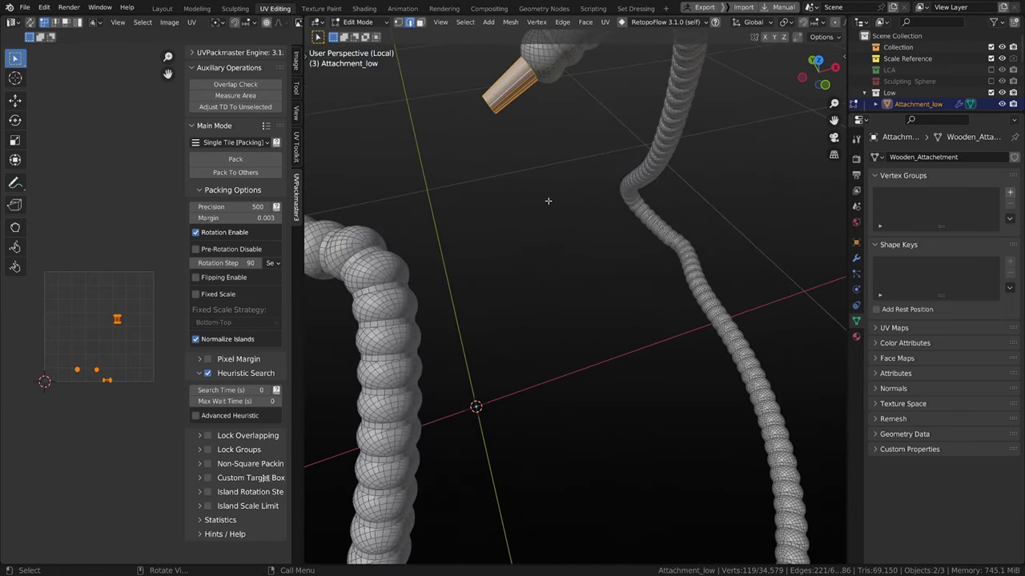
Step: Hide all geometry except the selected wooden attachment and clear the selection
{"action": "middle_click_drag", "start_coordinate": [548, 201], "coordinate": [480, 362]}
{"action": "key", "text": "shift+h"}
{"action": "key", "text": "alt+a"}
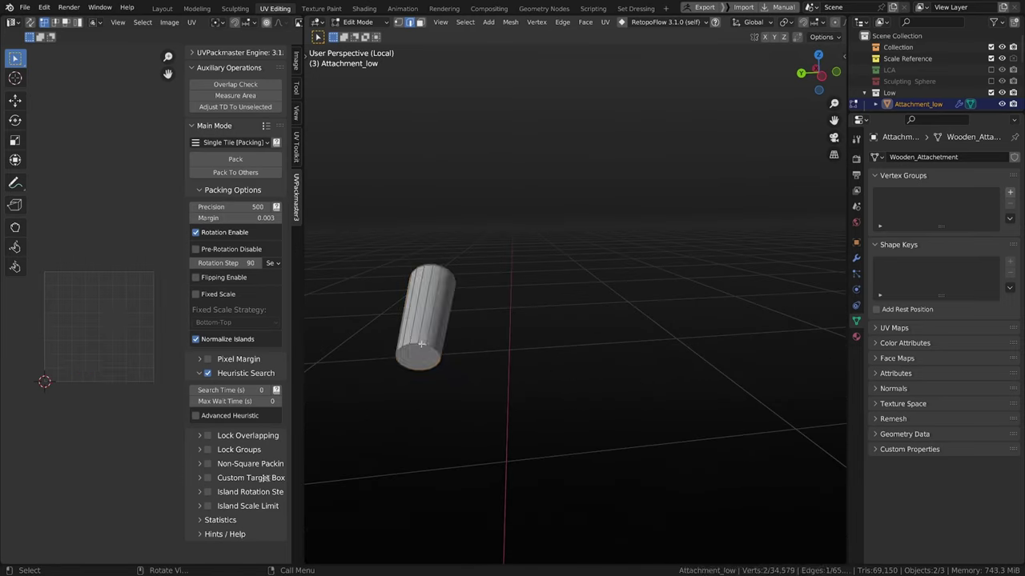
Step: Mark seams around the wooden attachment's two end edge loops and along one lengthwise edge
{"action": "left_click", "coordinate": [421, 344], "text": "alt"}
{"action": "middle_click_drag", "start_coordinate": [421, 343], "coordinate": [940, 369]}
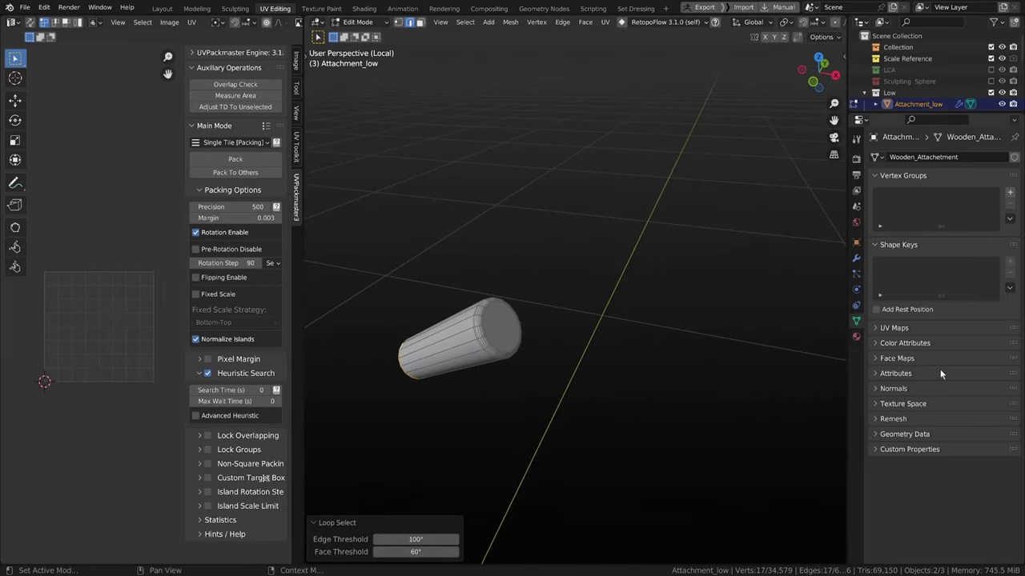
{"action": "middle_click_drag", "start_coordinate": [494, 339], "coordinate": [588, 320]}
{"action": "key", "text": "f"}
{"action": "left_click", "coordinate": [494, 328], "text": "ctrl"}
{"action": "right_click", "coordinate": [587, 322]}
{"action": "left_click", "coordinate": [587, 321]}
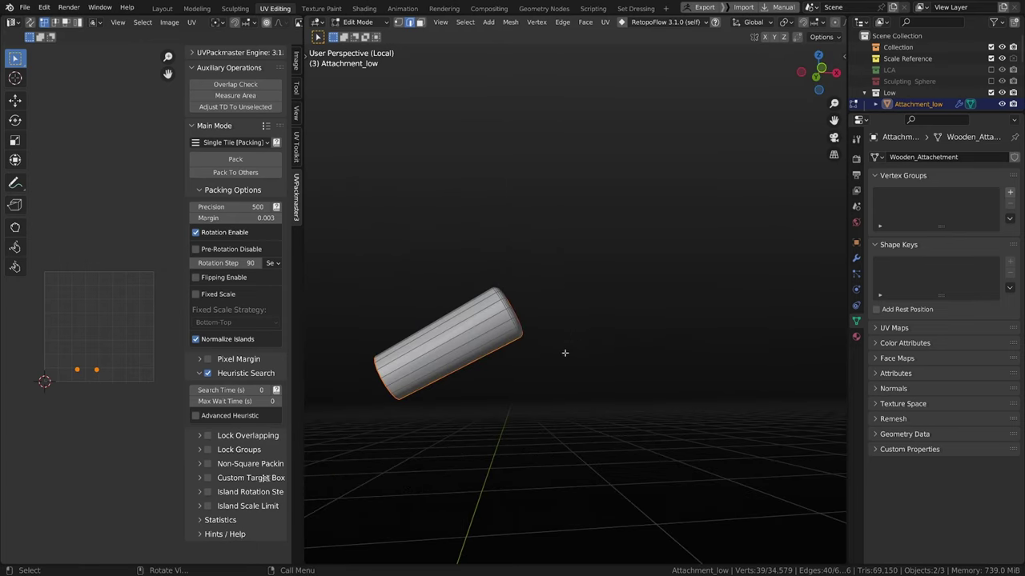
Step: Select the whole wooden attachment and unwrap it along its seams
{"action": "key", "text": "a"}
{"action": "key", "text": "u"}
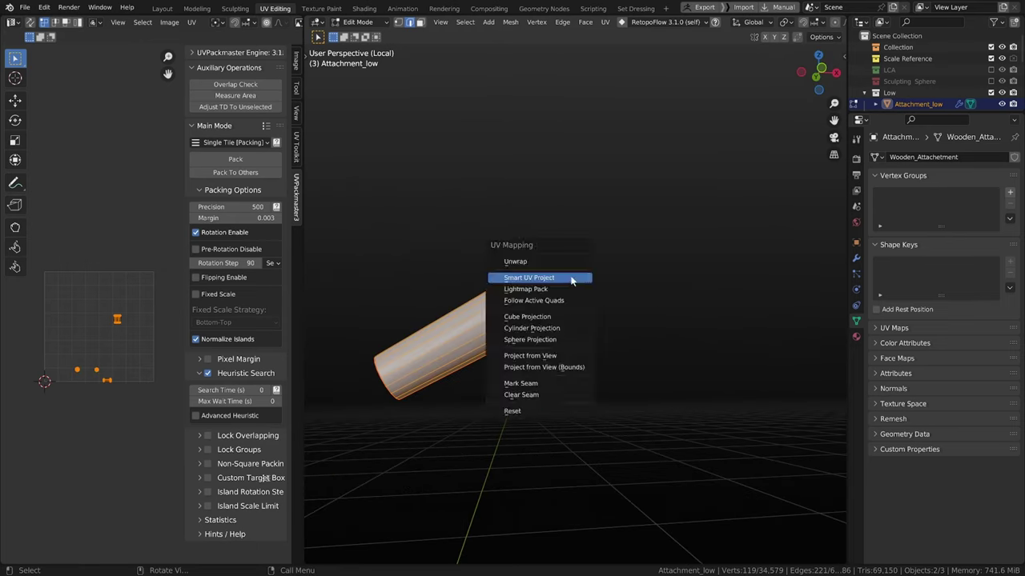
{"action": "left_click", "coordinate": [575, 263]}
Step: Select all of the wooden attachment's UV islands and move them beside the UV square, clear of its left edge
{"action": "scroll", "coordinate": [157, 341], "scroll_direction": "down", "scroll_amount": 2}
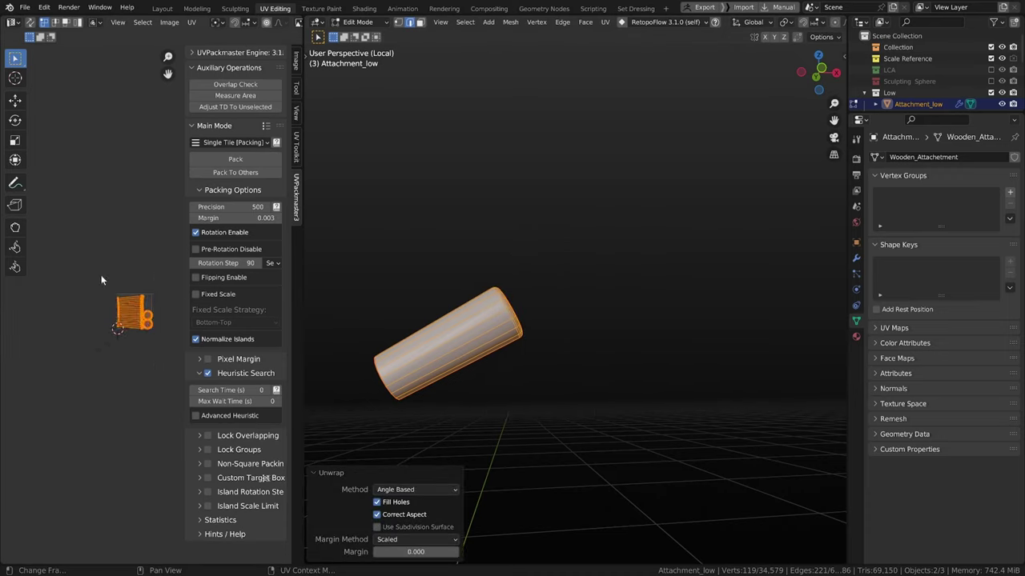
{"action": "left_click_drag", "start_coordinate": [101, 274], "coordinate": [176, 358]}
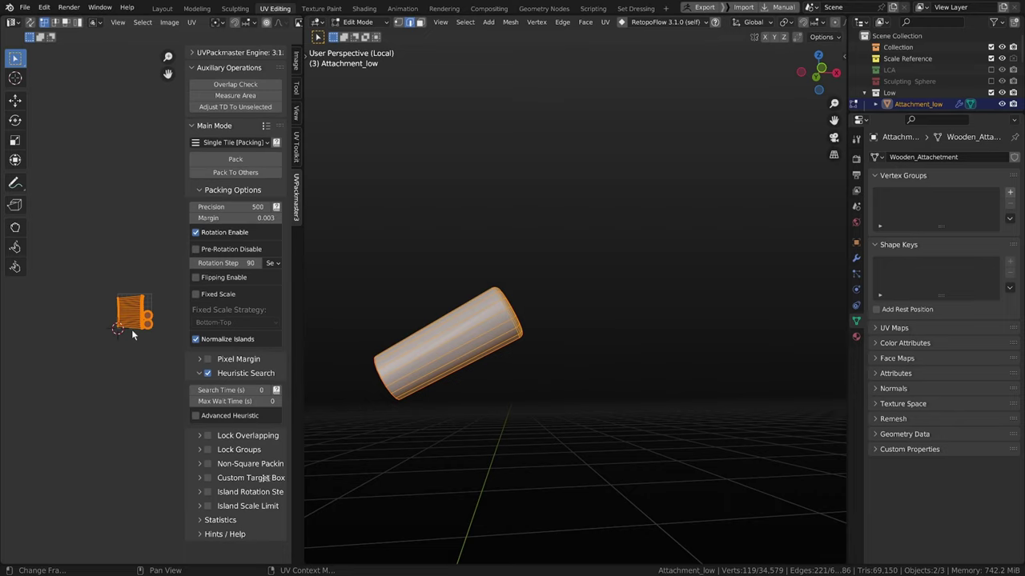
{"action": "left_click_drag", "start_coordinate": [94, 284], "coordinate": [158, 356]}
{"action": "key", "text": "g"}
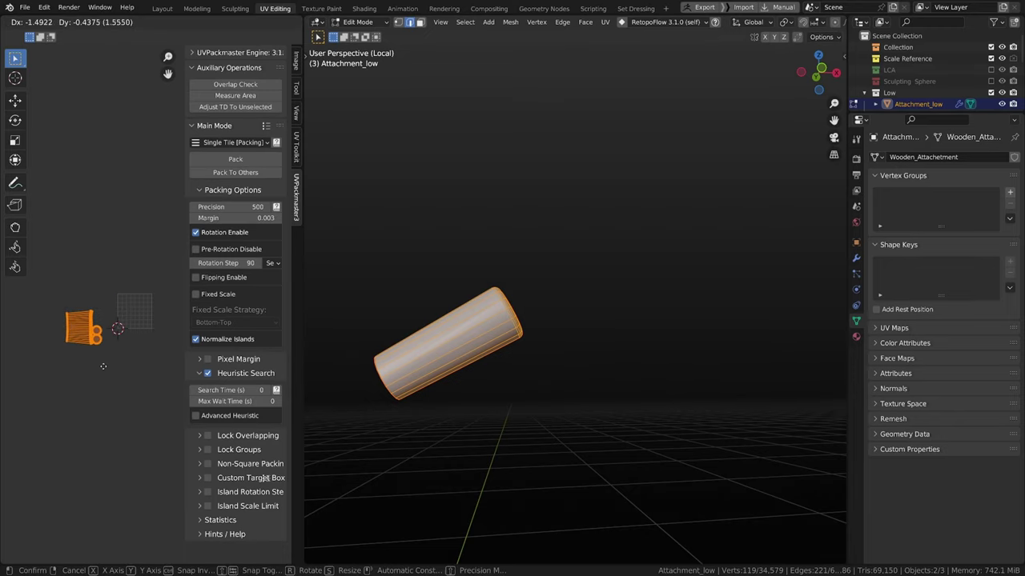
{"action": "left_click", "coordinate": [66, 342]}
{"action": "middle_click_drag", "start_coordinate": [336, 345], "coordinate": [347, 343]}
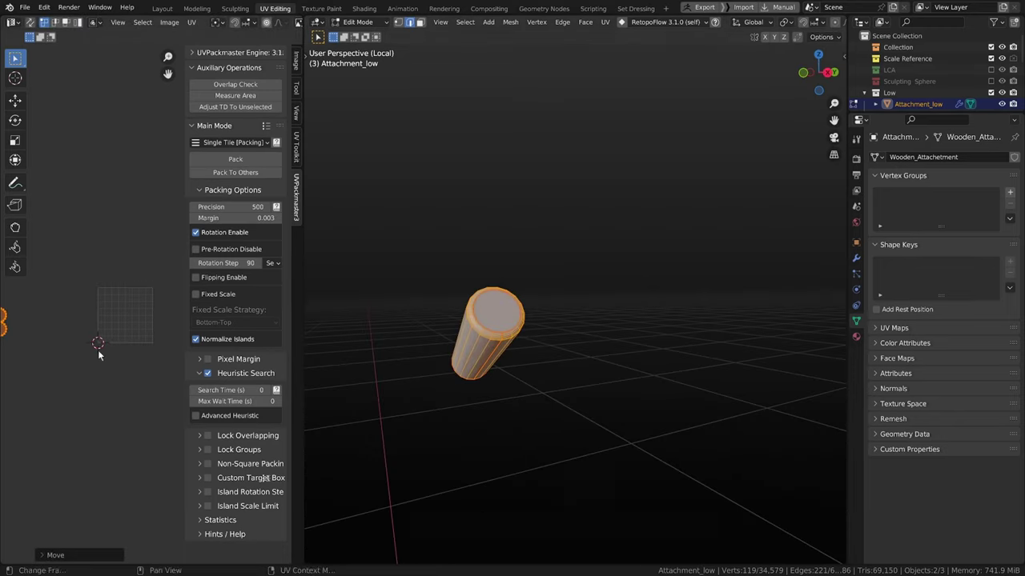
{"action": "scroll", "coordinate": [98, 350], "scroll_direction": "down", "scroll_amount": 2}
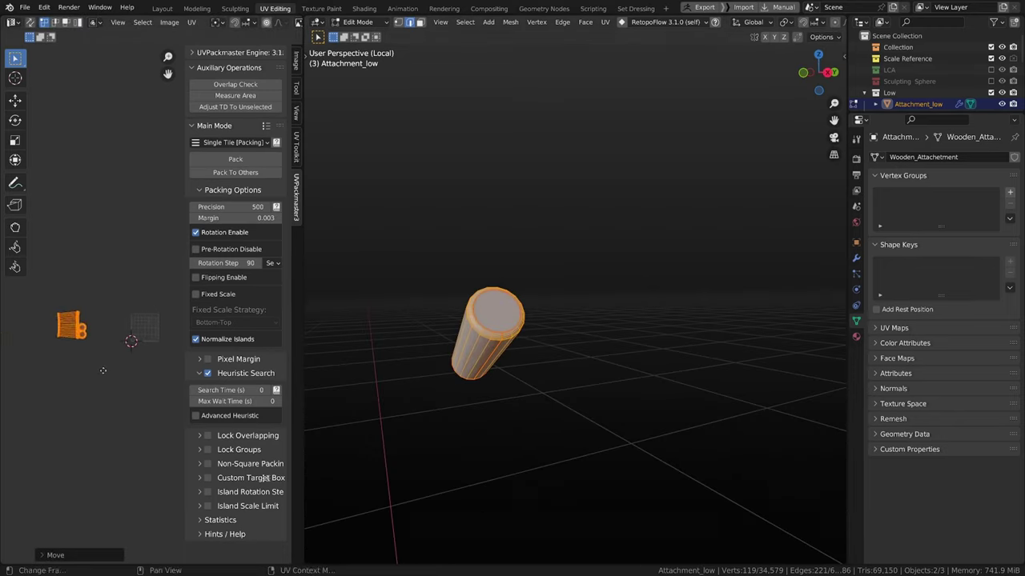
Step: Select the wooden attachment's flat end cap face and scale its UV island down
{"action": "key", "text": "3"}
{"action": "left_click", "coordinate": [503, 318]}
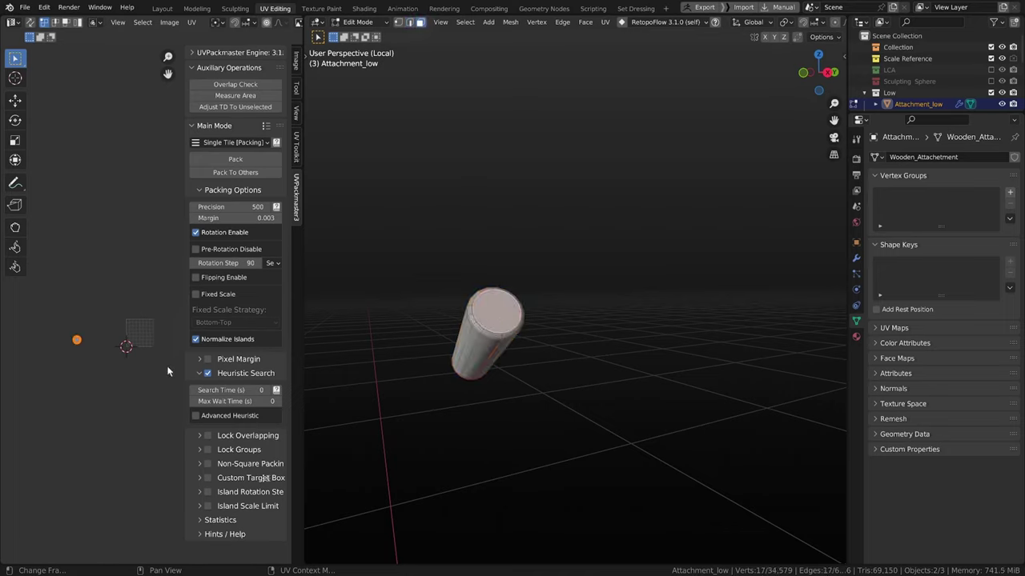
{"action": "scroll", "coordinate": [588, 332], "scroll_direction": "up", "scroll_amount": 3}
{"action": "middle_click_drag", "start_coordinate": [527, 327], "coordinate": [595, 332]}
{"action": "scroll", "coordinate": [588, 331], "scroll_direction": "down", "scroll_amount": 3}
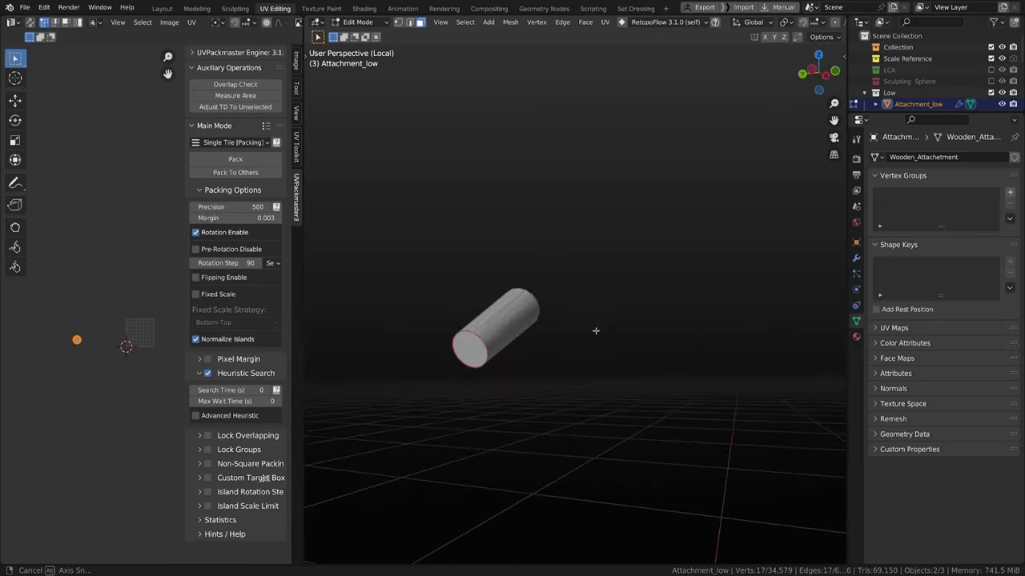
{"action": "middle_click_drag", "start_coordinate": [490, 345], "coordinate": [487, 361]}
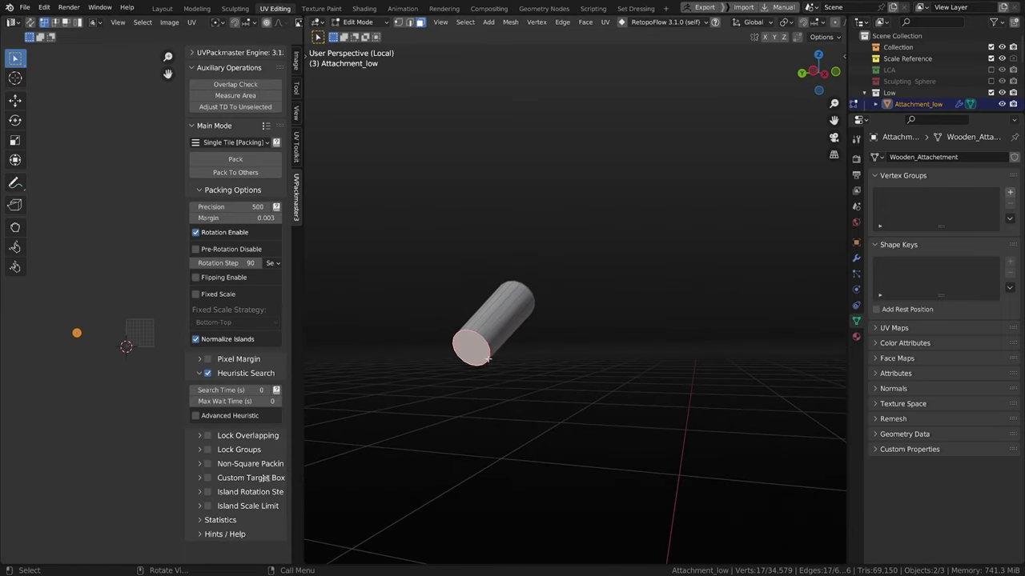
{"action": "key", "text": "x"}
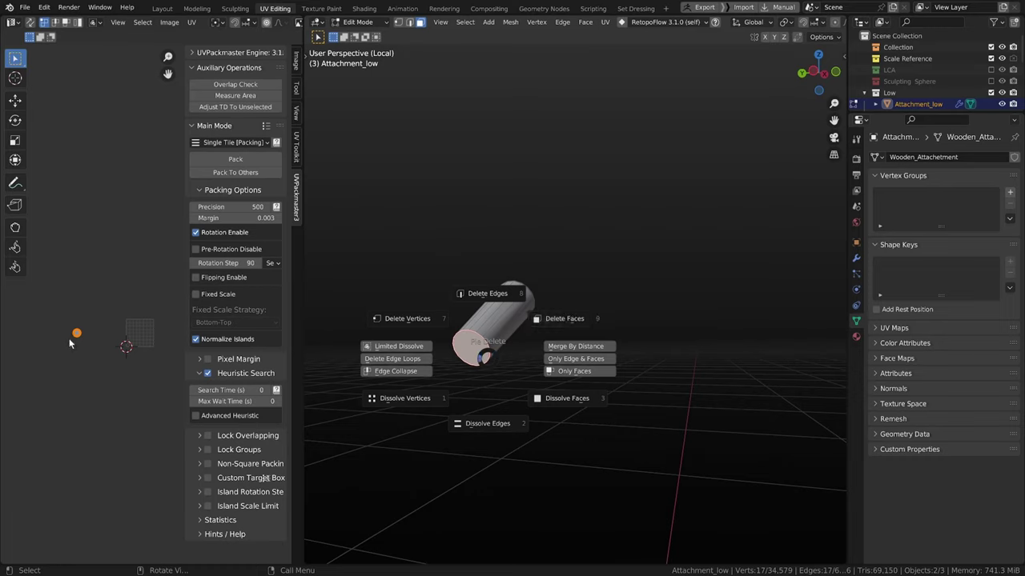
{"action": "key", "text": "Escape"}
{"action": "key", "text": "s"}
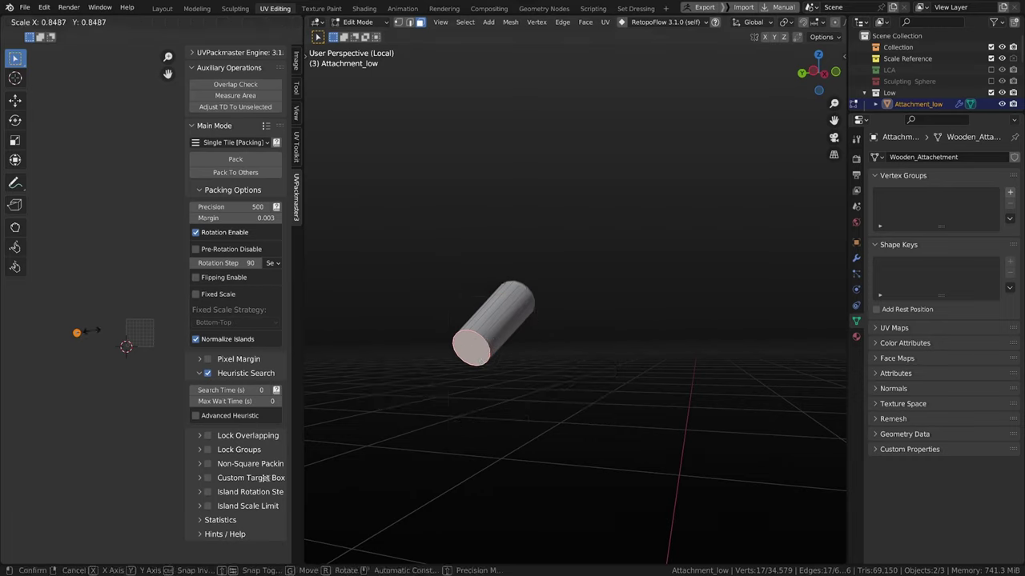
{"action": "left_click", "coordinate": [86, 329]}
Step: Exit local view, reveal the hidden geometry and return to Object Mode
{"action": "middle_click_drag", "start_coordinate": [497, 341], "coordinate": [499, 306]}
{"action": "scroll", "coordinate": [421, 354], "scroll_direction": "down", "scroll_amount": 3}
{"action": "key", "text": "KP_Divide"}
{"action": "scroll", "coordinate": [417, 358], "scroll_direction": "down", "scroll_amount": 5}
{"action": "scroll", "coordinate": [494, 311], "scroll_direction": "up", "scroll_amount": 1}
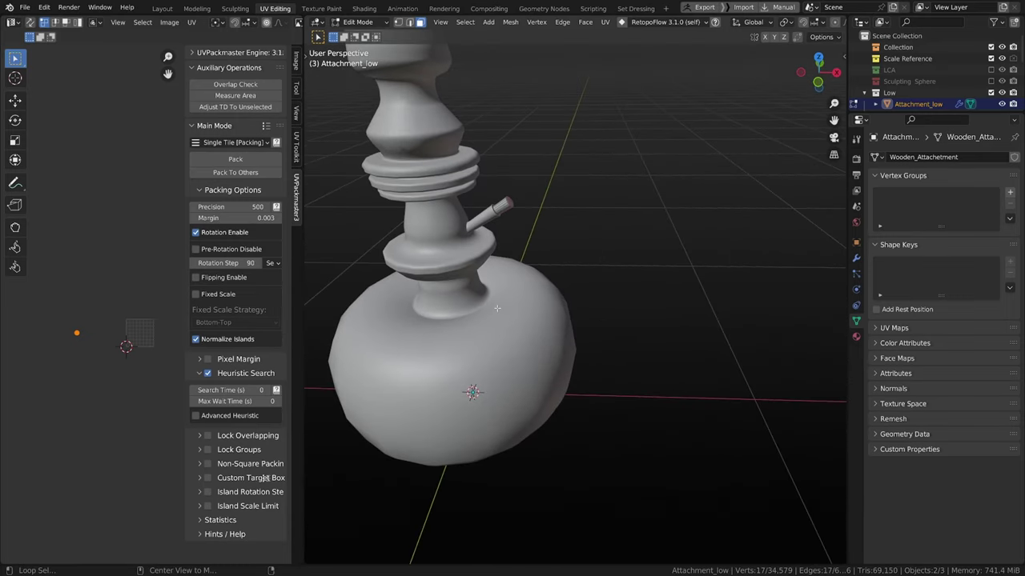
{"action": "key", "text": "alt+h"}
{"action": "key", "text": "Tab"}
Step: Select the hose and its wooden attachment together and enter Edit Mode on them
{"action": "middle_click_drag", "start_coordinate": [563, 271], "coordinate": [543, 231]}
{"action": "left_click", "coordinate": [533, 224]}
{"action": "left_click", "coordinate": [515, 234], "text": "shift"}
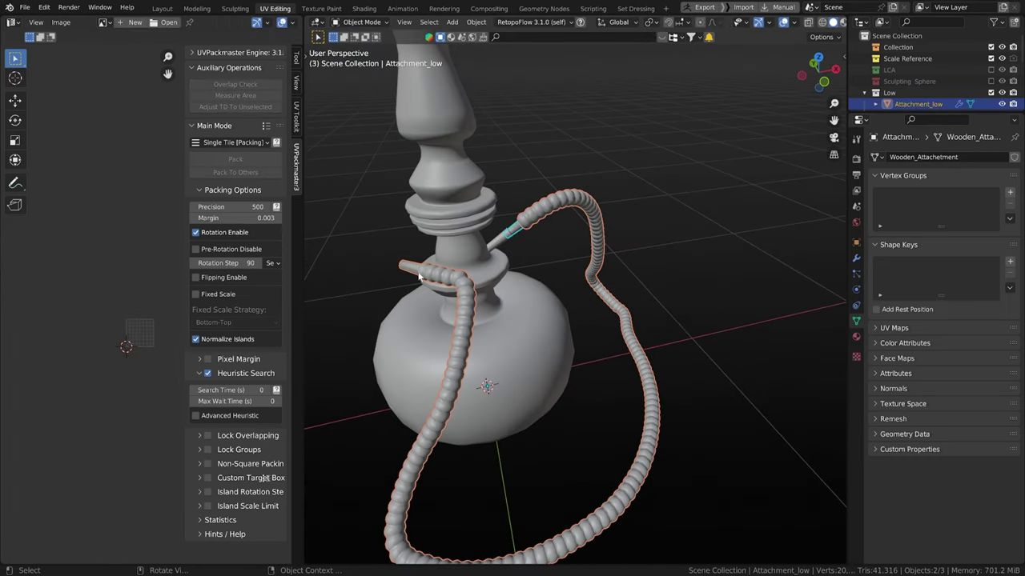
{"action": "scroll", "coordinate": [486, 287], "scroll_direction": "up", "scroll_amount": 4}
{"action": "middle_click_drag", "start_coordinate": [494, 286], "coordinate": [497, 280]}
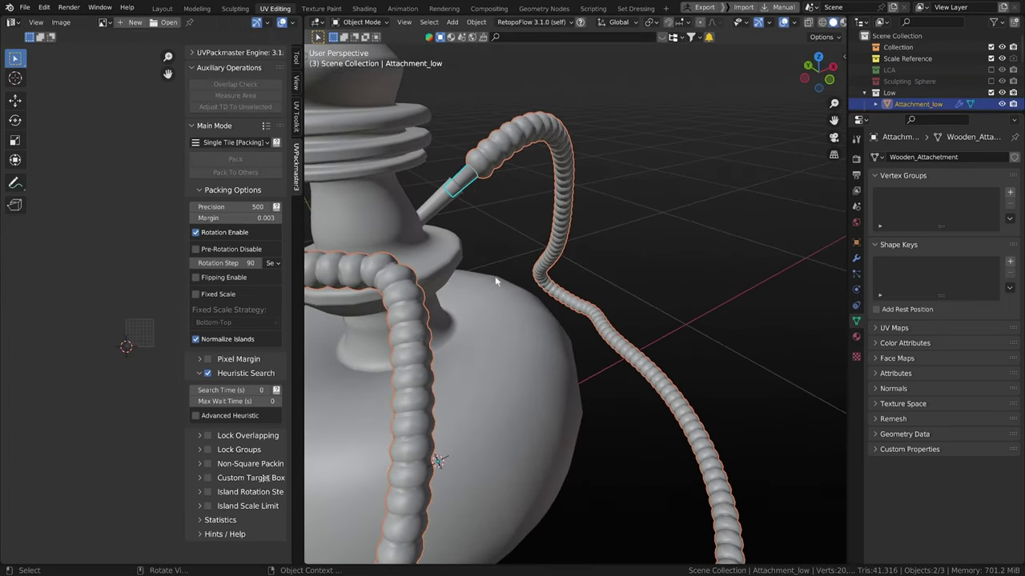
{"action": "scroll", "coordinate": [497, 280], "scroll_direction": "down", "scroll_amount": 2}
{"action": "key", "text": "Tab"}
Step: Select the wooden pieces at both ends of the hose as linked geometry delimited by Seam
{"action": "left_click", "coordinate": [497, 208]}
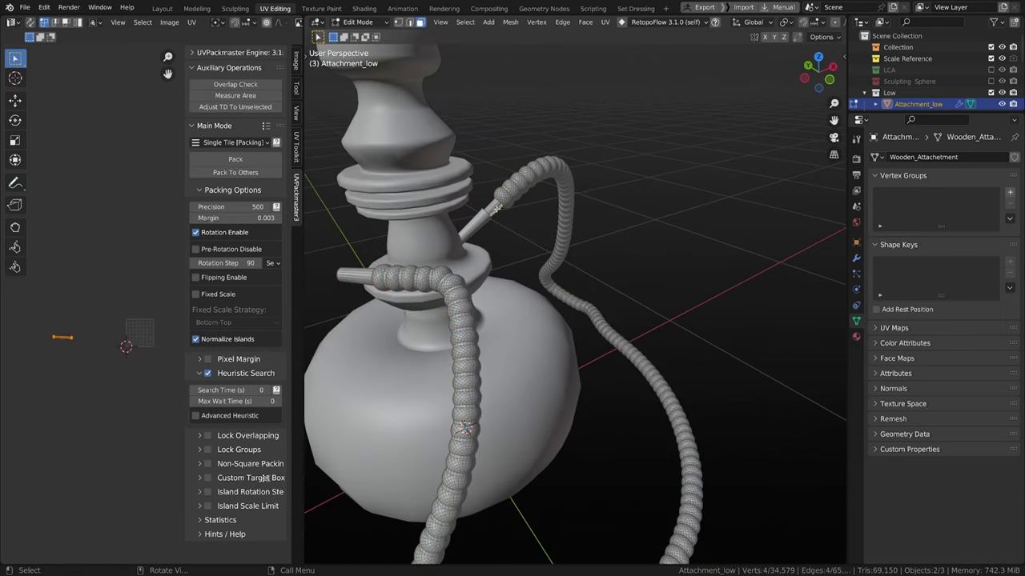
{"action": "key", "text": "ctrl+l"}
{"action": "key", "text": "l"}
{"action": "middle_click_drag", "start_coordinate": [352, 274], "coordinate": [398, 298]}
{"action": "key", "text": "l"}
{"action": "scroll", "coordinate": [315, 266], "scroll_direction": "down", "scroll_amount": 3}
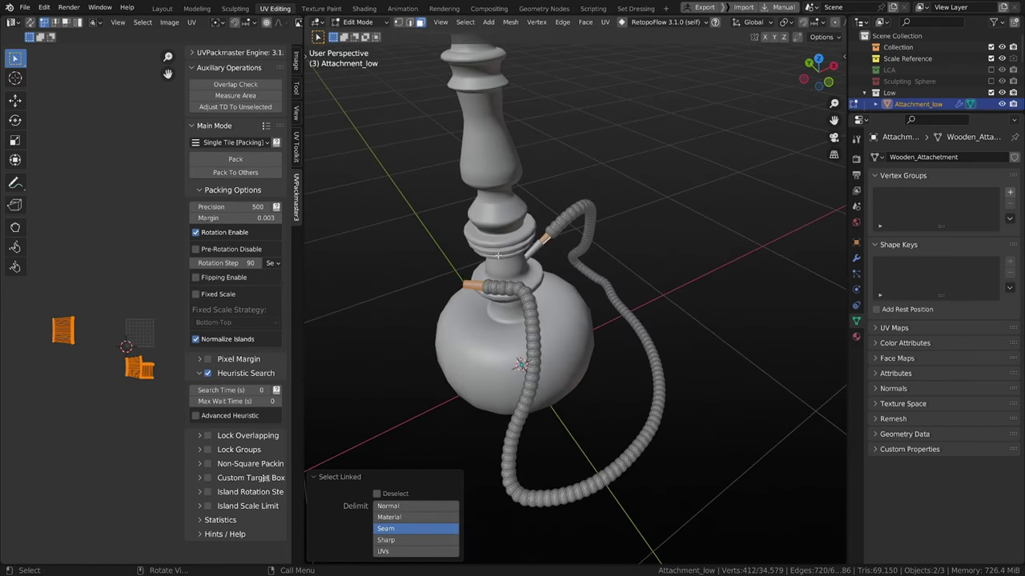
Step: Switch the viewport lighting to MatCap and choose the dark grey sphere with orange and blue rim light
{"action": "scroll", "coordinate": [542, 240], "scroll_direction": "up", "scroll_amount": 3}
{"action": "scroll", "coordinate": [643, 103], "scroll_direction": "down", "scroll_amount": 3}
{"action": "scroll", "coordinate": [817, 24], "scroll_direction": "down", "scroll_amount": 5}
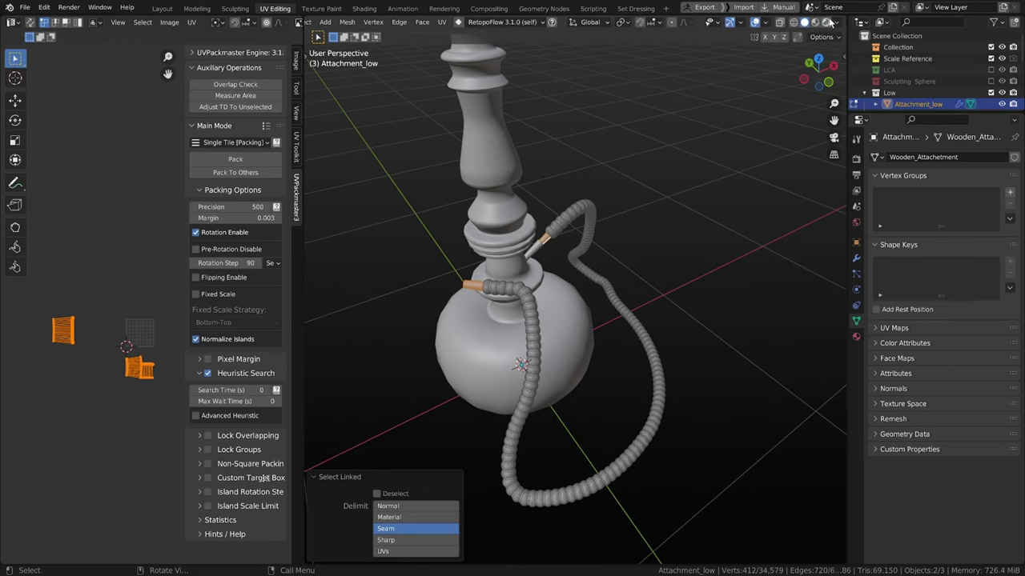
{"action": "left_click", "coordinate": [836, 22]}
{"action": "left_click", "coordinate": [821, 102]}
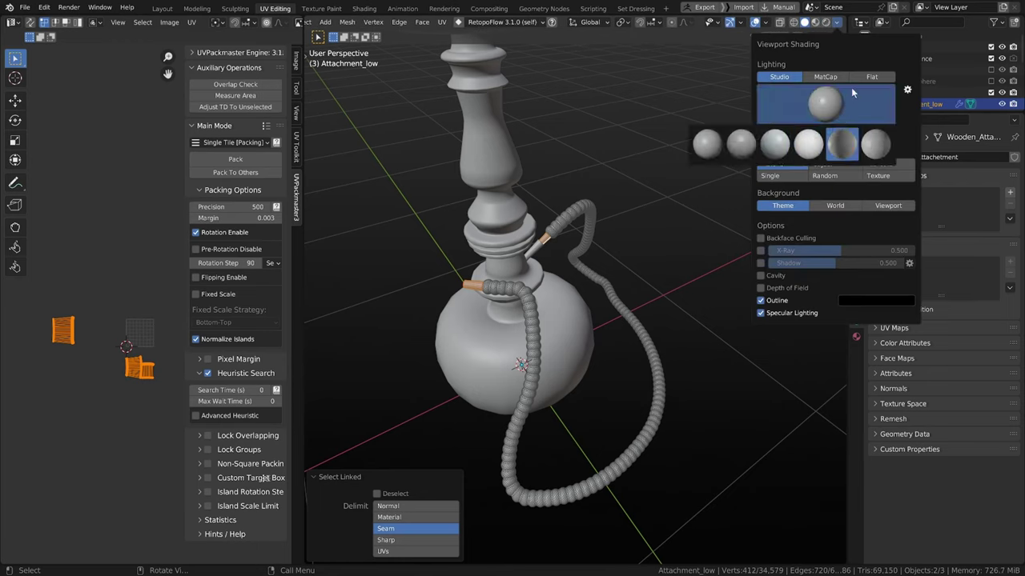
{"action": "left_click", "coordinate": [826, 76]}
{"action": "left_click", "coordinate": [826, 103]}
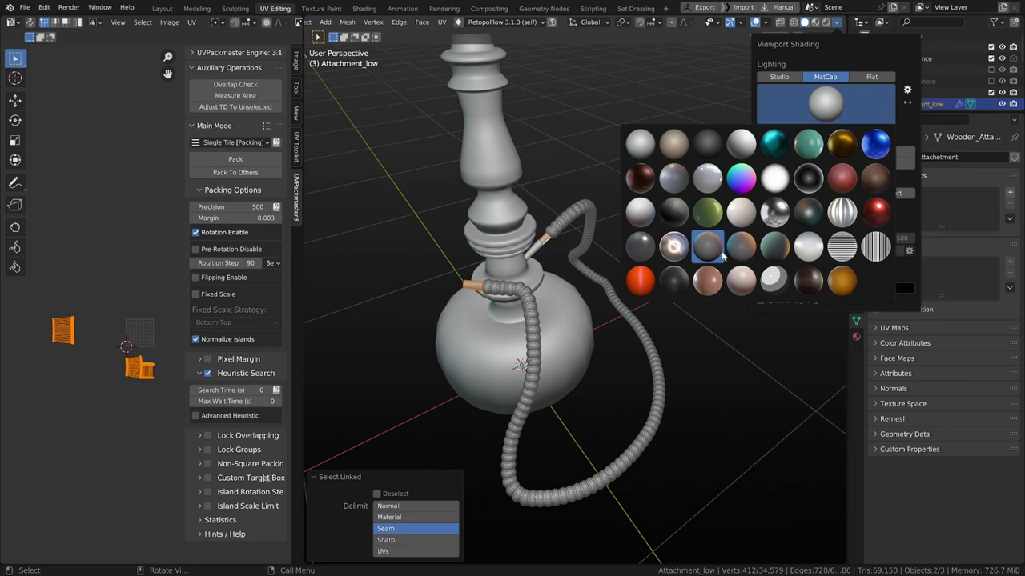
{"action": "left_click", "coordinate": [717, 252]}
Step: Switch to Vertex Paint mode and enable the face selection Paint Mask for the selected wooden pieces
{"action": "middle_click_drag", "start_coordinate": [718, 252], "coordinate": [578, 306]}
{"action": "scroll", "coordinate": [534, 270], "scroll_direction": "up", "scroll_amount": 5}
{"action": "scroll", "coordinate": [578, 306], "scroll_direction": "down", "scroll_amount": 4}
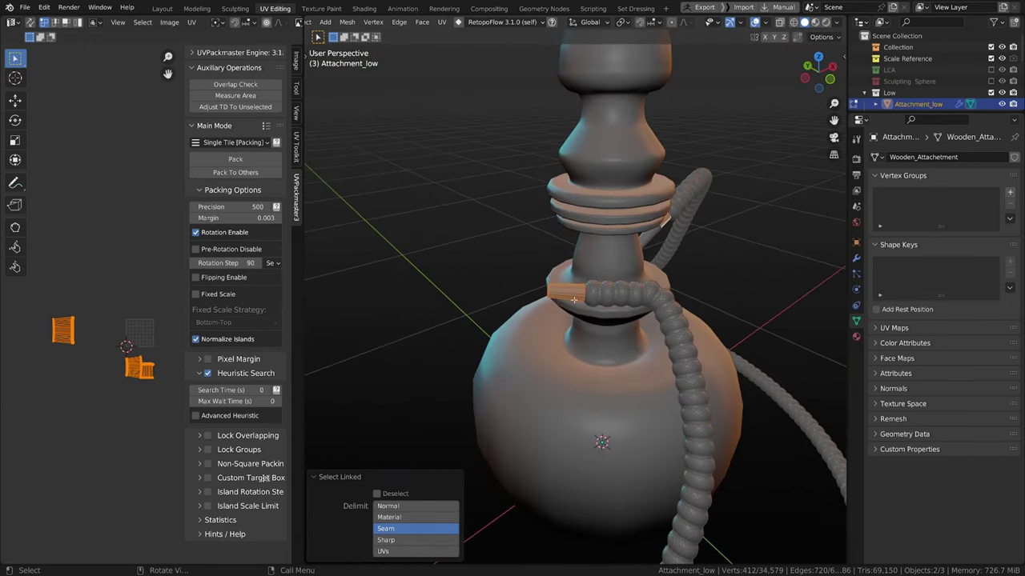
{"action": "middle_click_drag", "start_coordinate": [541, 298], "coordinate": [544, 300]}
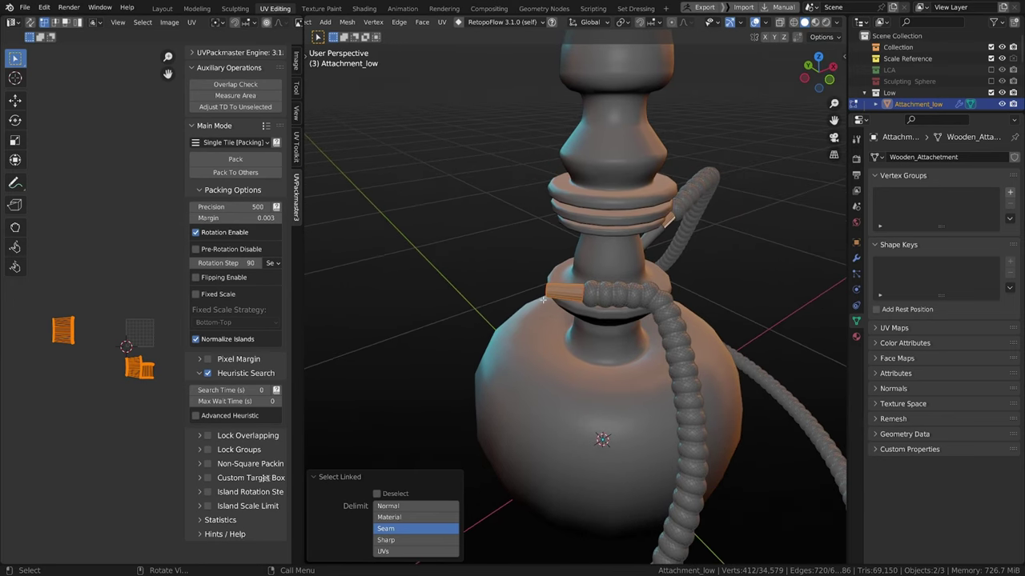
{"action": "key", "text": "ctrl+Tab"}
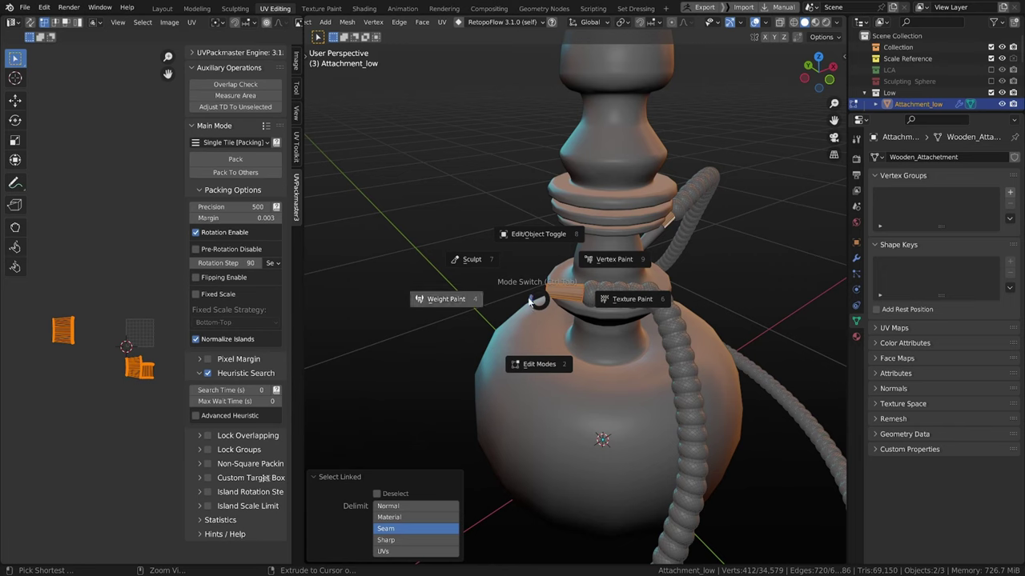
{"action": "left_click", "coordinate": [599, 263]}
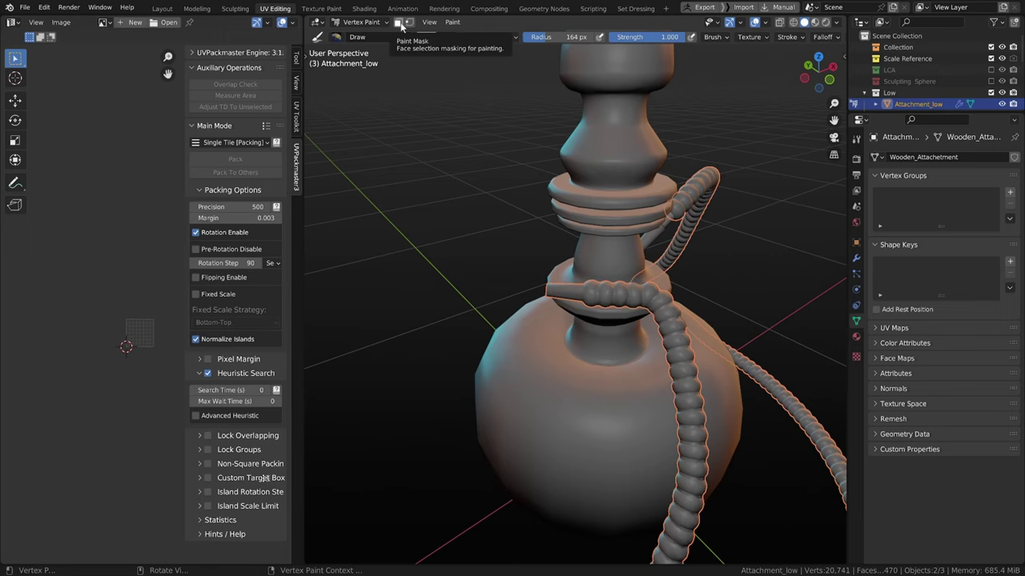
{"action": "left_click", "coordinate": [400, 23]}
{"action": "middle_click_drag", "start_coordinate": [586, 179], "coordinate": [509, 187]}
{"action": "scroll", "coordinate": [512, 192], "scroll_direction": "up", "scroll_amount": 4}
{"action": "mouse_move", "coordinate": [570, 296]}
{"action": "middle_mouse_down"}
{"action": "mouse_move", "coordinate": [539, 310]}
{"action": "mouse_move", "coordinate": [561, 291]}
{"action": "middle_mouse_up"}
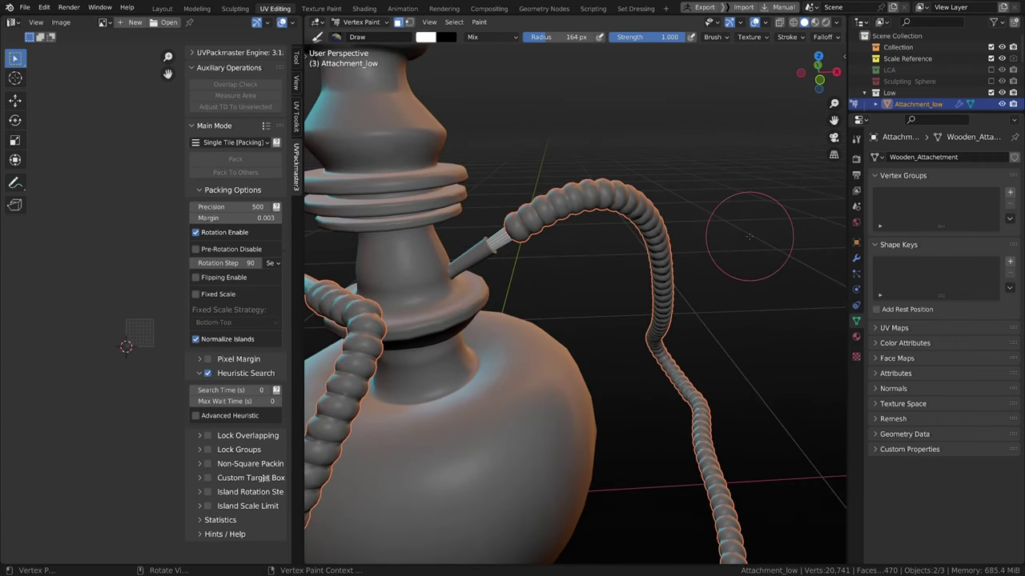
Step: Set the vertex paint colour to pure red and fill the masked wooden attachment faces with it
{"action": "key", "text": "n"}
{"action": "left_click", "coordinate": [840, 64]}
{"action": "left_click", "coordinate": [842, 80]}
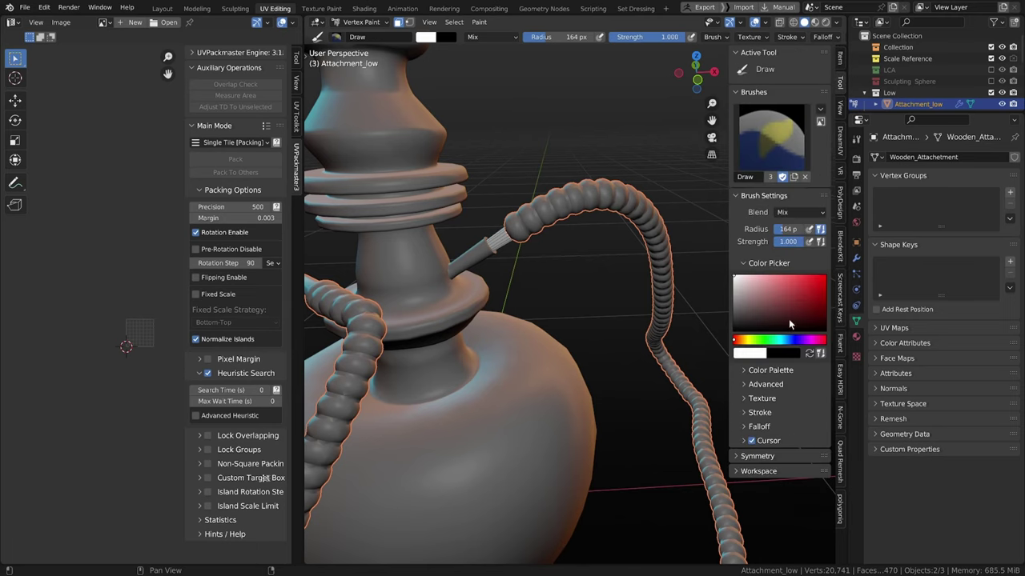
{"action": "left_click_drag", "start_coordinate": [791, 321], "coordinate": [825, 276]}
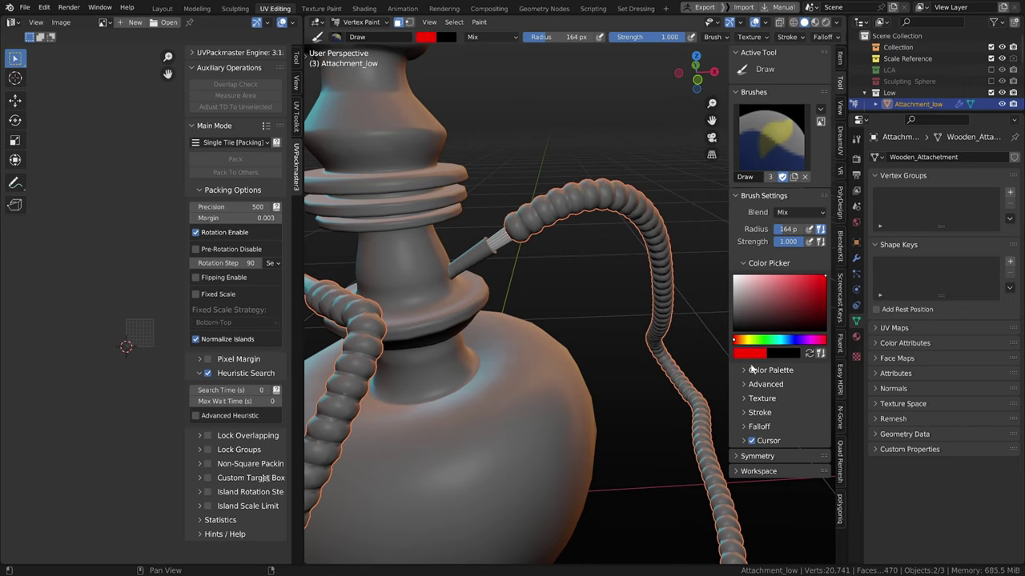
{"action": "left_click", "coordinate": [753, 354]}
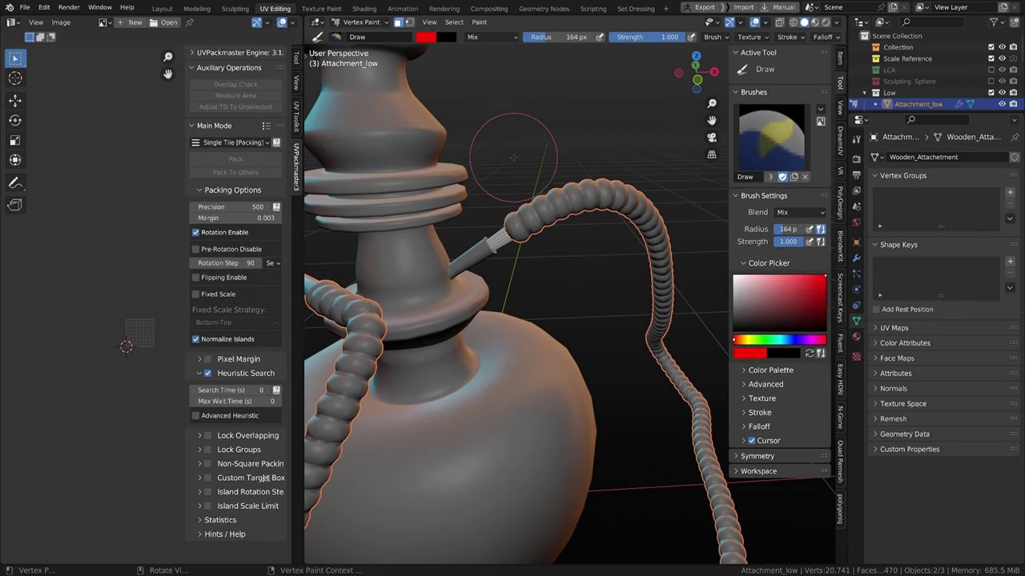
{"action": "middle_click_drag", "start_coordinate": [513, 158], "coordinate": [513, 163]}
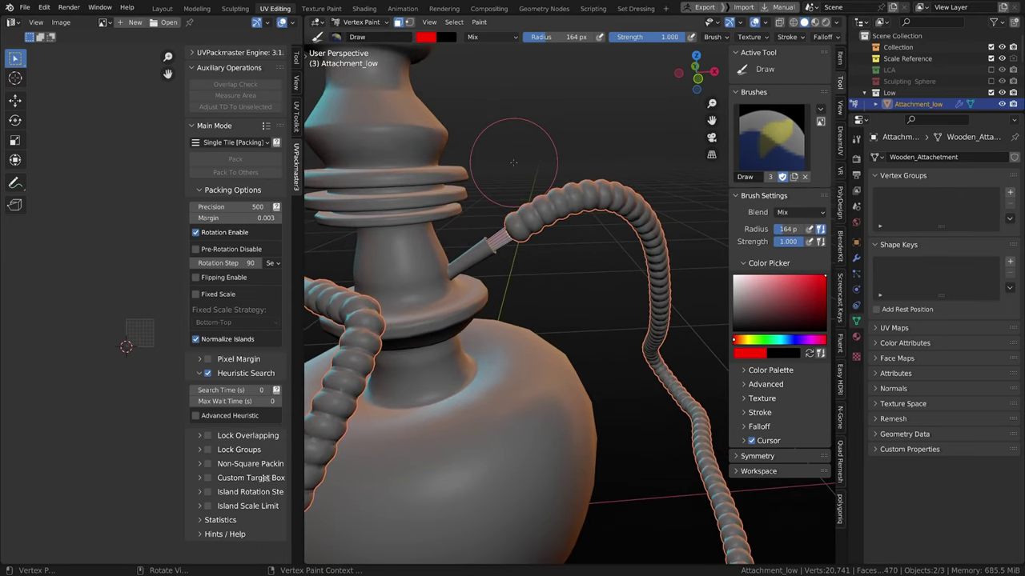
Step: Return to Object Mode and set the viewport shading colour to Attribute to display the vertex colours
{"action": "key", "text": "ctrl+Tab"}
{"action": "left_click", "coordinate": [530, 237]}
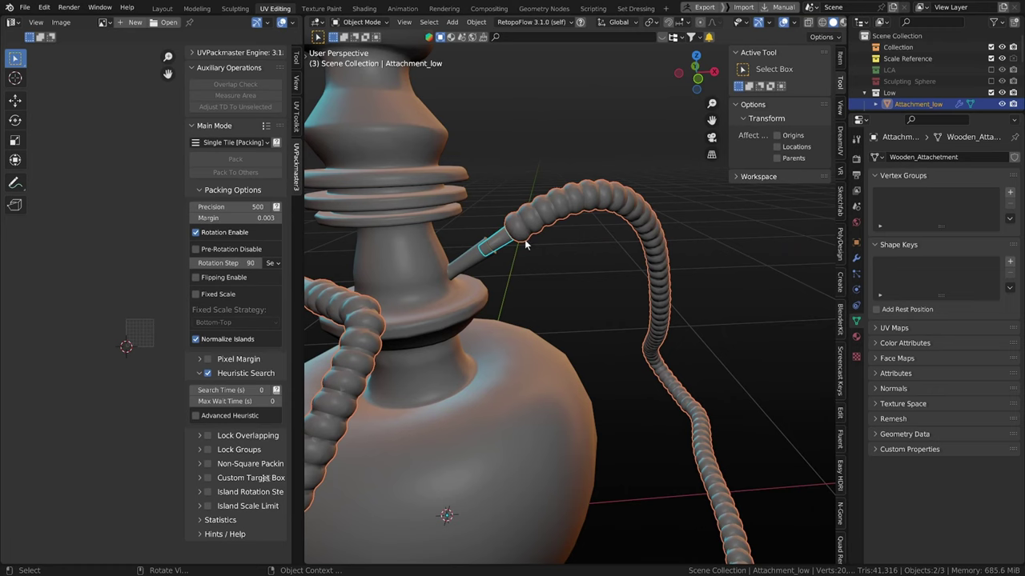
{"action": "left_click", "coordinate": [822, 22]}
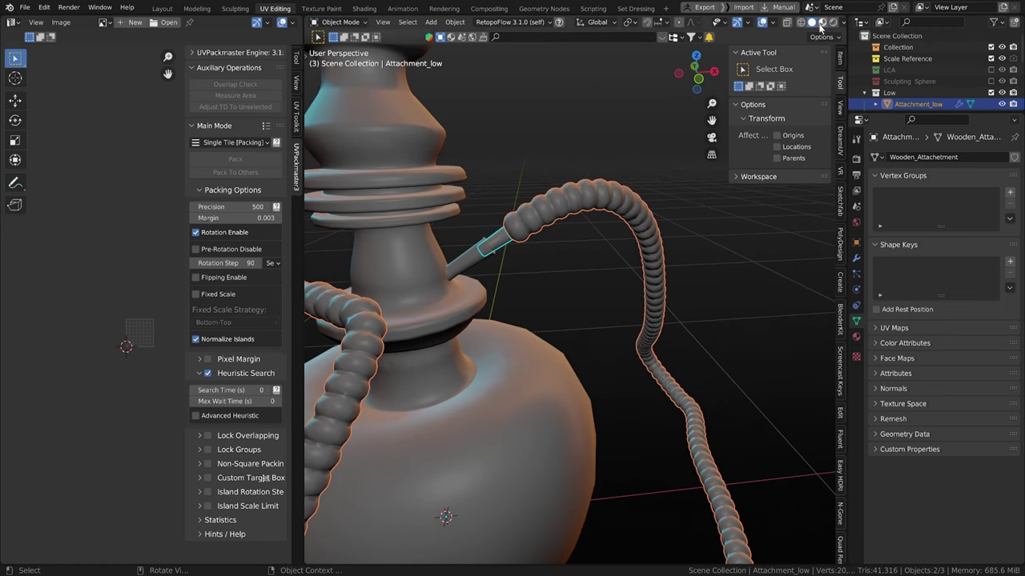
{"action": "left_click", "coordinate": [843, 23]}
{"action": "left_click", "coordinate": [843, 23]}
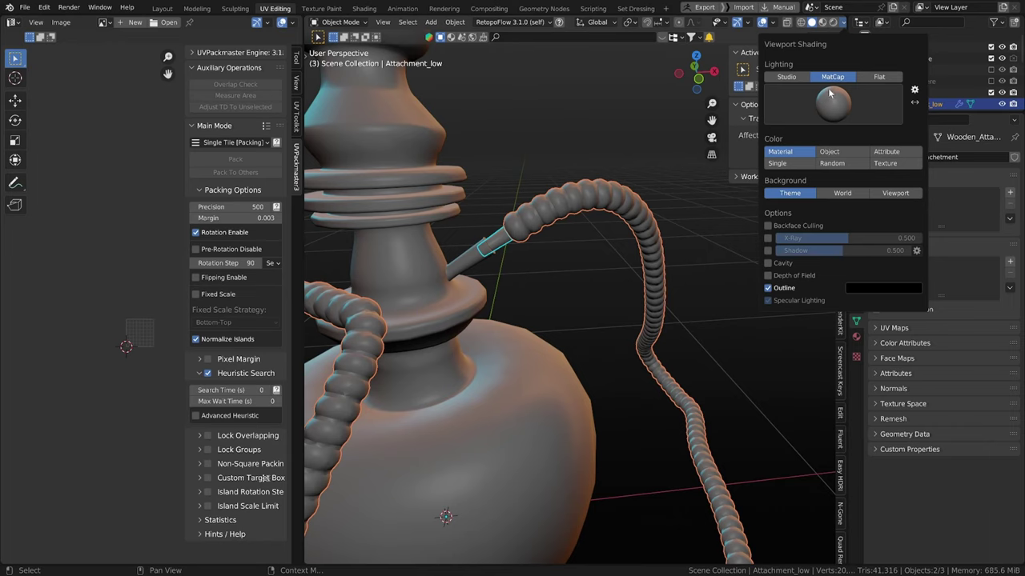
{"action": "left_click", "coordinate": [890, 156]}
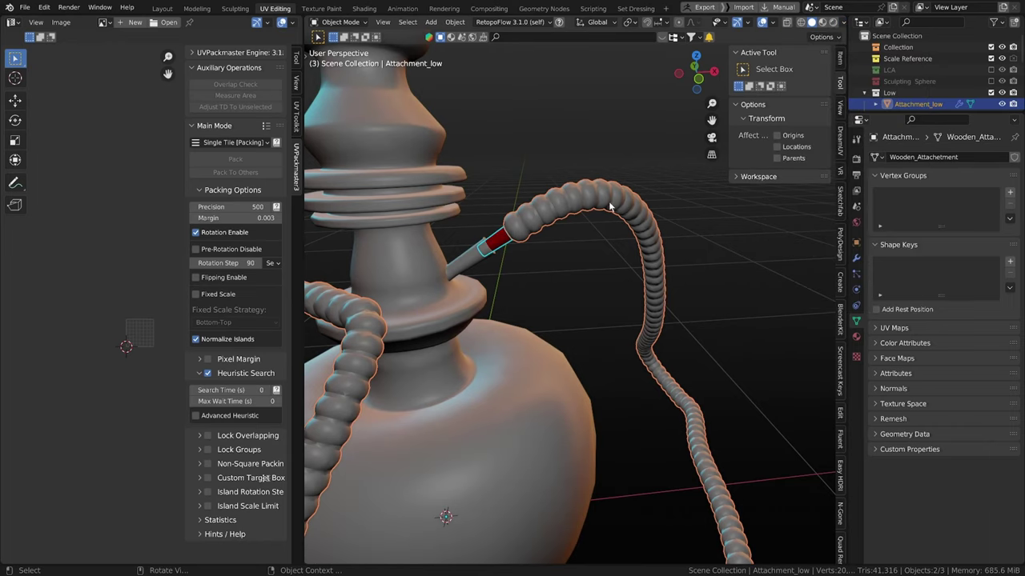
Step: Make the hose Pipe_low the only selected object and enter Edit Mode with its mouthpiece faces selected
{"action": "left_click", "coordinate": [523, 275]}
{"action": "scroll", "coordinate": [523, 275], "scroll_direction": "up", "scroll_amount": 2}
{"action": "middle_click_drag", "start_coordinate": [524, 277], "coordinate": [614, 308]}
{"action": "scroll", "coordinate": [507, 269], "scroll_direction": "down", "scroll_amount": 6}
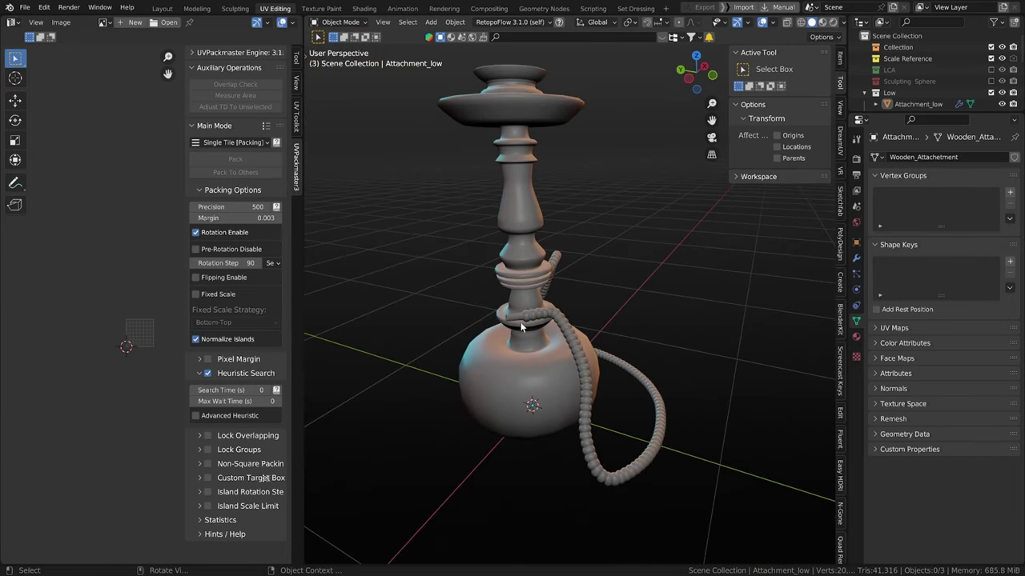
{"action": "scroll", "coordinate": [516, 330], "scroll_direction": "up", "scroll_amount": 2}
{"action": "left_click", "coordinate": [479, 327]}
{"action": "left_click", "coordinate": [493, 332]}
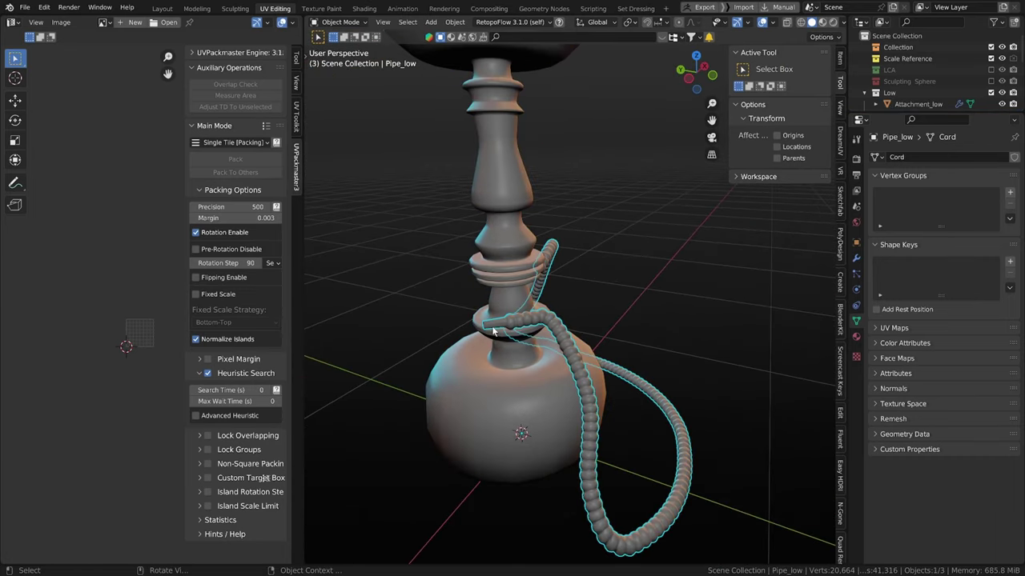
{"action": "key", "text": "Tab"}
{"action": "key", "text": "ctrl"}
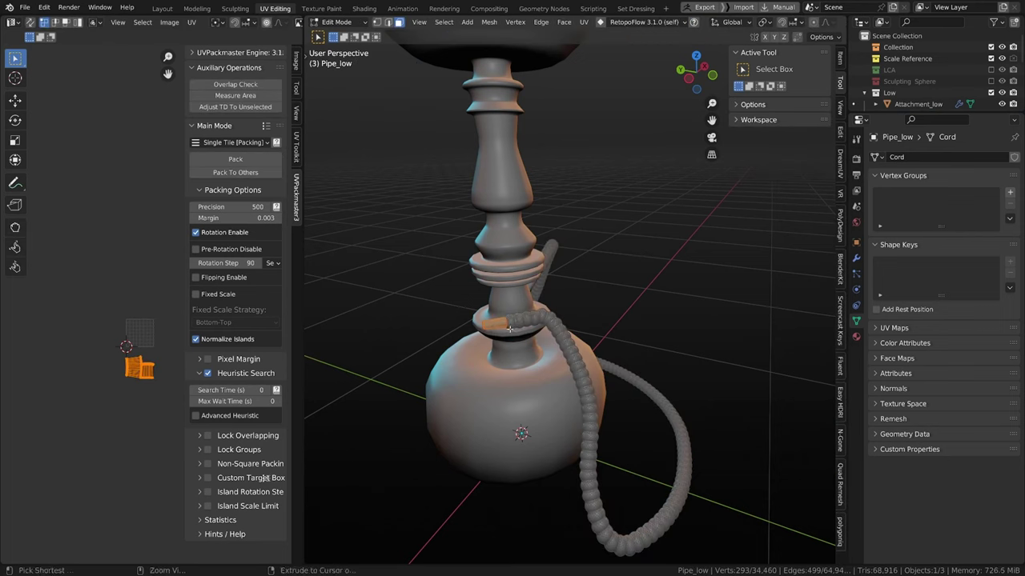
Step: Try to fill the mouthpiece faces with red in Vertex Paint mode without a paint mask
{"action": "key", "text": "ctrl+Tab"}
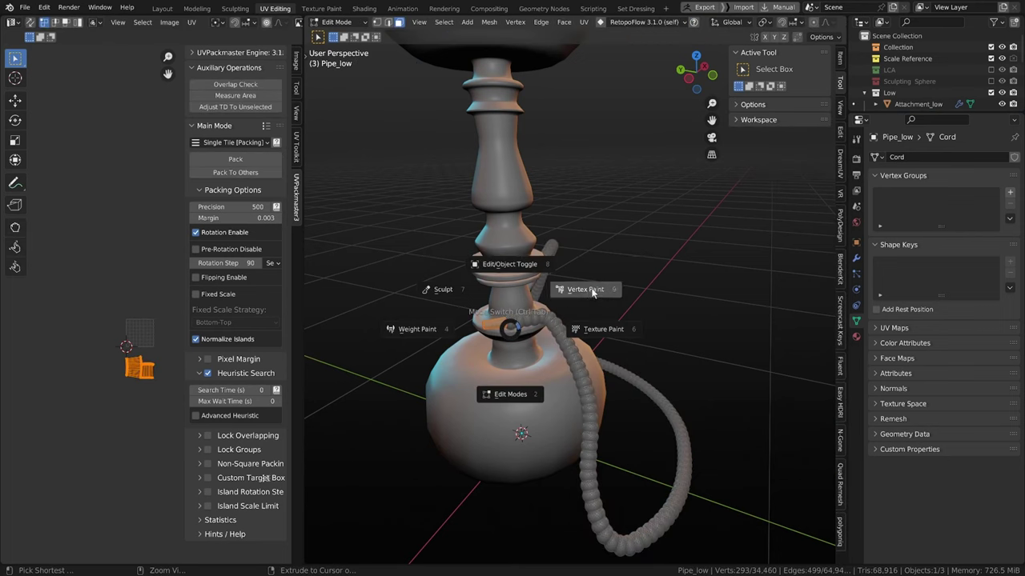
{"action": "left_click", "coordinate": [589, 289]}
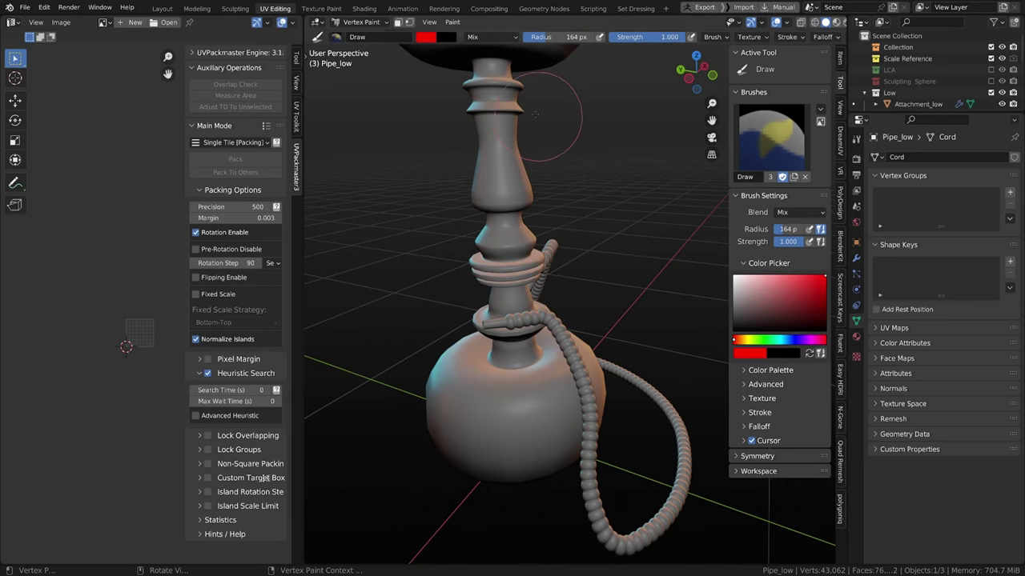
{"action": "middle_click_drag", "start_coordinate": [560, 160], "coordinate": [547, 205]}
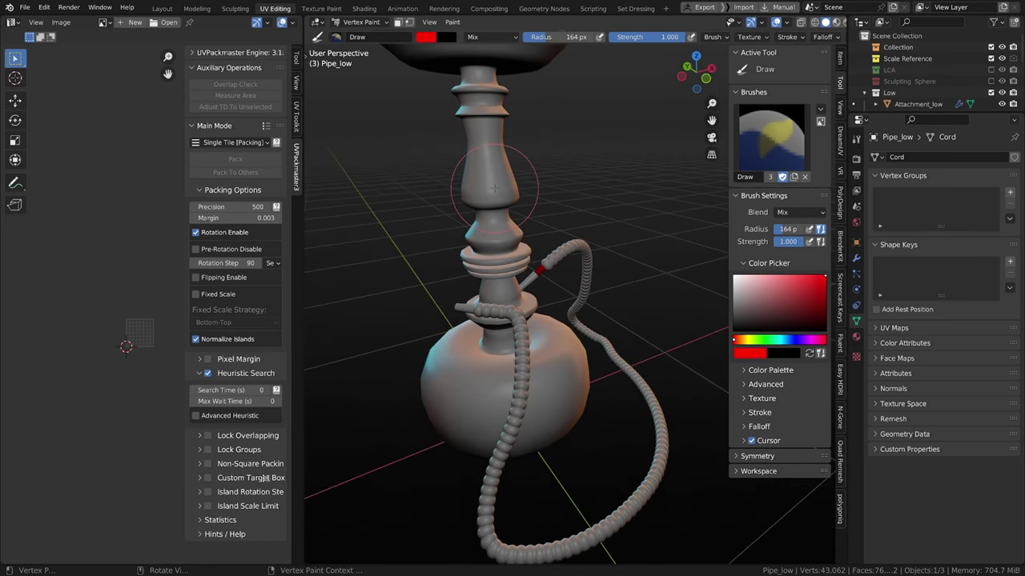
{"action": "key", "text": "shift+k"}
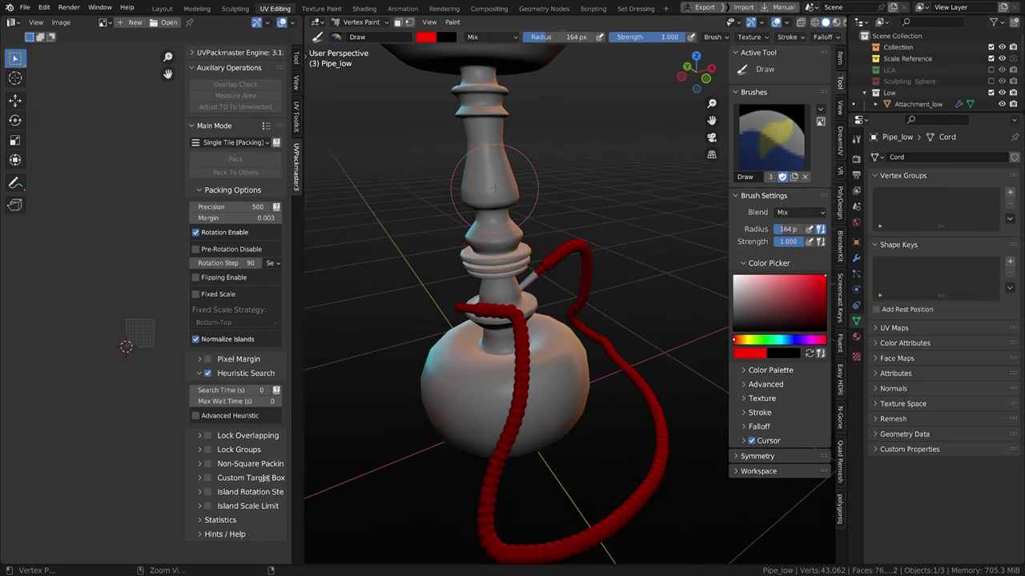
{"action": "key", "text": "ctrl+z"}
Step: Return to Object Mode and reselect the mouthpiece's faces in Edit Mode, linked up to the seams
{"action": "scroll", "coordinate": [436, 336], "scroll_direction": "up", "scroll_amount": 2}
{"action": "key", "text": "ctrl+Tab"}
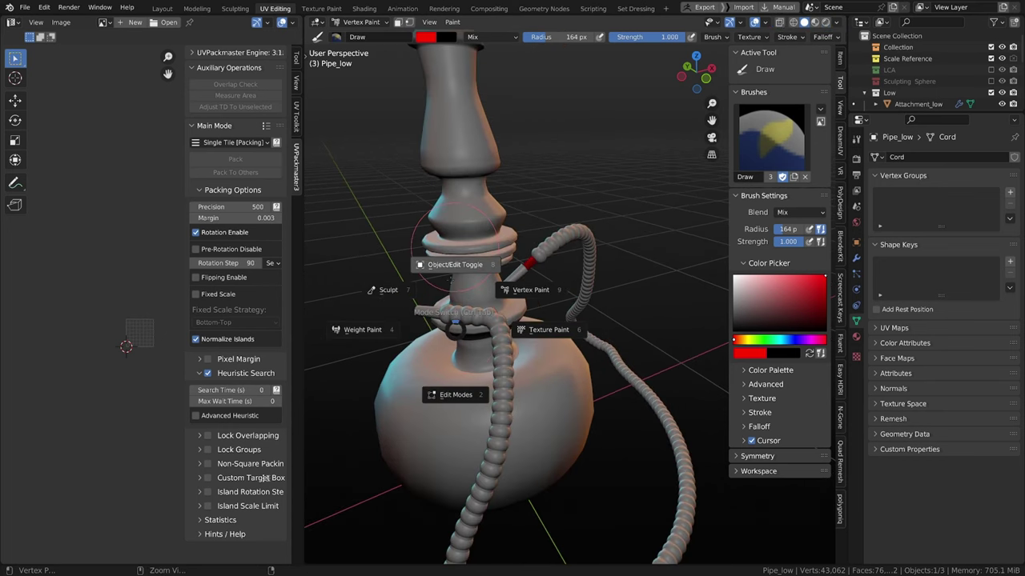
{"action": "left_click", "coordinate": [441, 320]}
{"action": "middle_click_drag", "start_coordinate": [428, 323], "coordinate": [462, 328]}
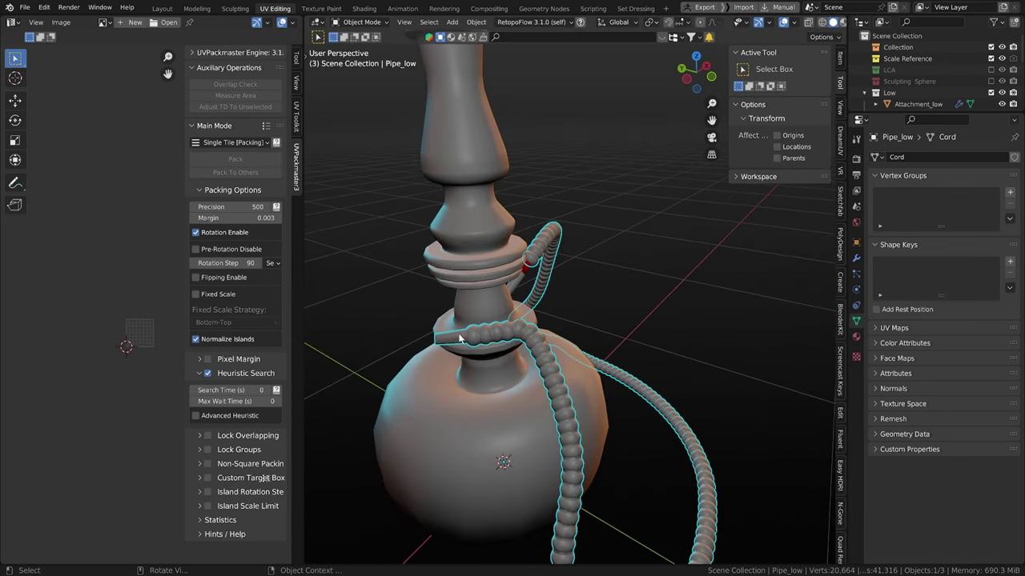
{"action": "key", "text": "Tab"}
{"action": "key", "text": "l"}
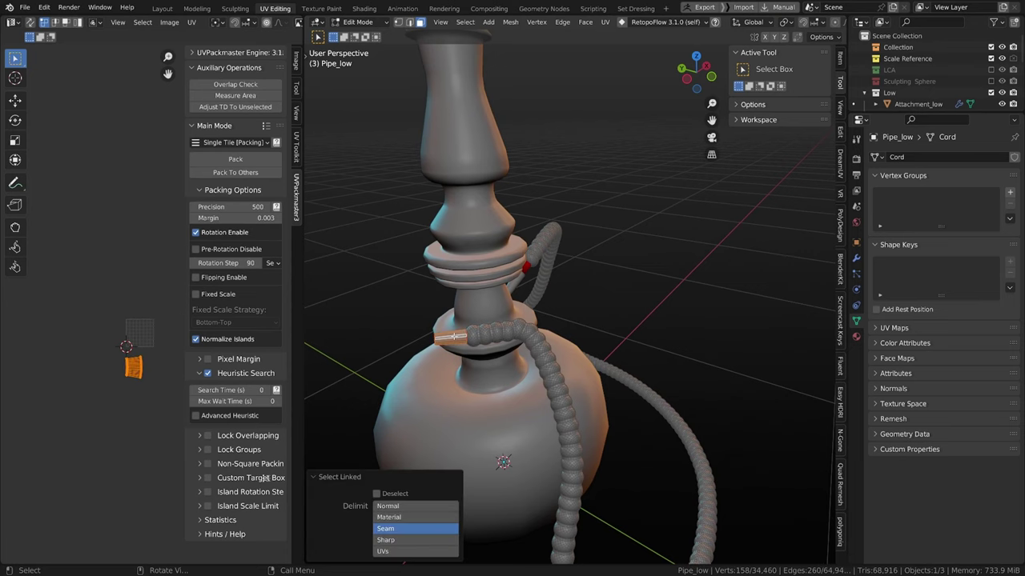
{"action": "middle_click_drag", "start_coordinate": [455, 337], "coordinate": [494, 346]}
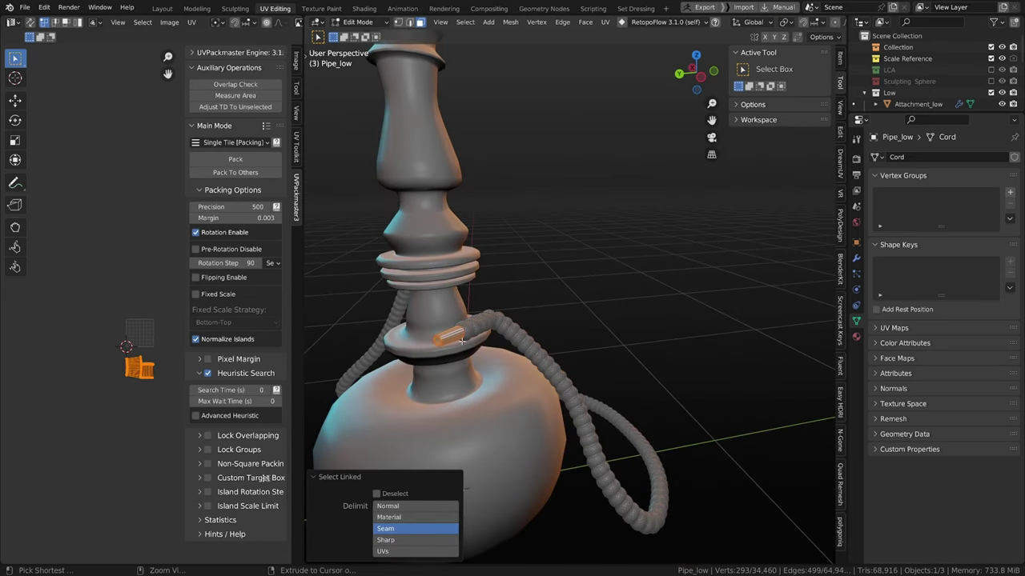
Step: Switch the hose to Vertex Paint mode again and try another red fill for the selected mouthpiece faces
{"action": "key", "text": "ctrl+Tab"}
{"action": "left_click", "coordinate": [503, 315]}
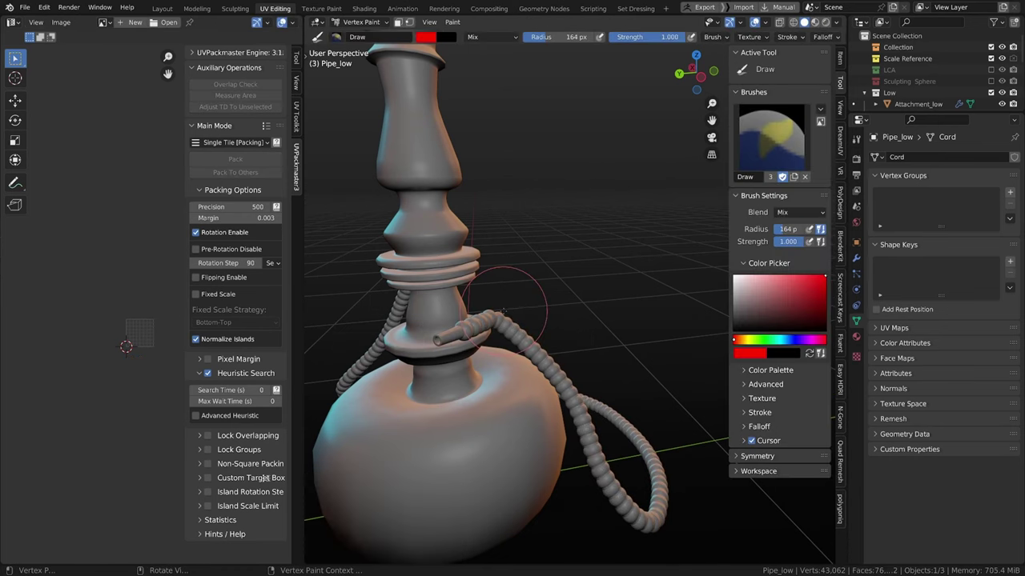
{"action": "middle_click_drag", "start_coordinate": [502, 314], "coordinate": [457, 349]}
{"action": "key", "text": "shift+k"}
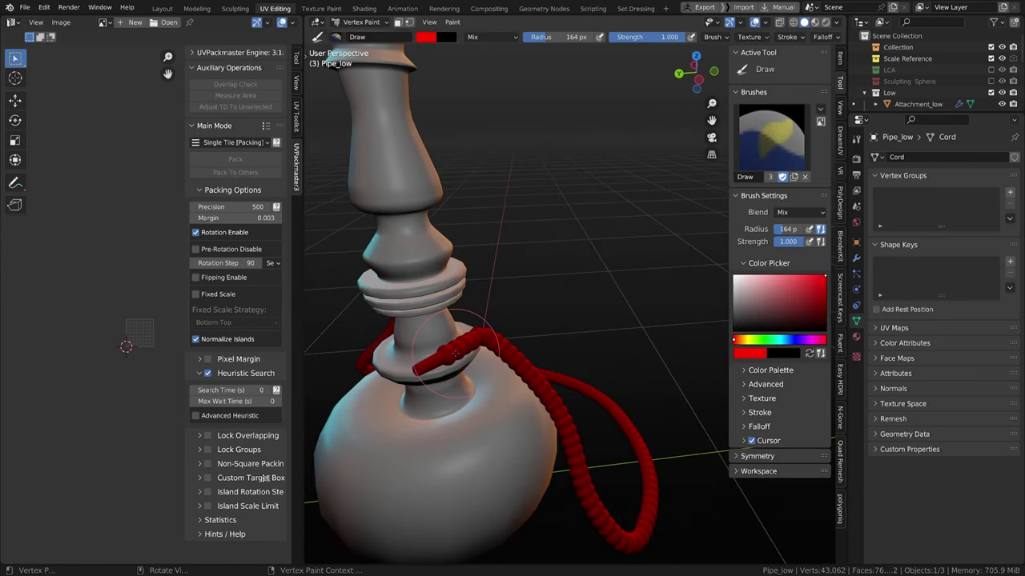
{"action": "key", "text": "ctrl+z"}
Step: Enable the face selection Paint Mask, fill the masked mouthpiece faces with red and return to Object Mode
{"action": "scroll", "coordinate": [435, 381], "scroll_direction": "up", "scroll_amount": 4}
{"action": "mouse_move", "coordinate": [435, 381]}
{"action": "middle_mouse_down"}
{"action": "mouse_move", "coordinate": [608, 376]}
{"action": "mouse_move", "coordinate": [480, 374]}
{"action": "mouse_move", "coordinate": [532, 372]}
{"action": "middle_mouse_up"}
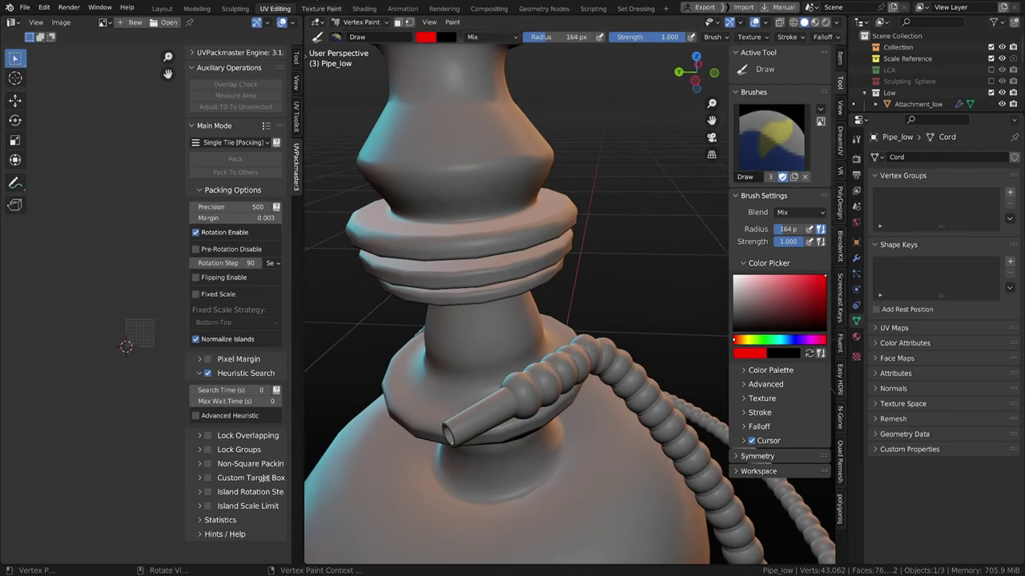
{"action": "left_click", "coordinate": [398, 22]}
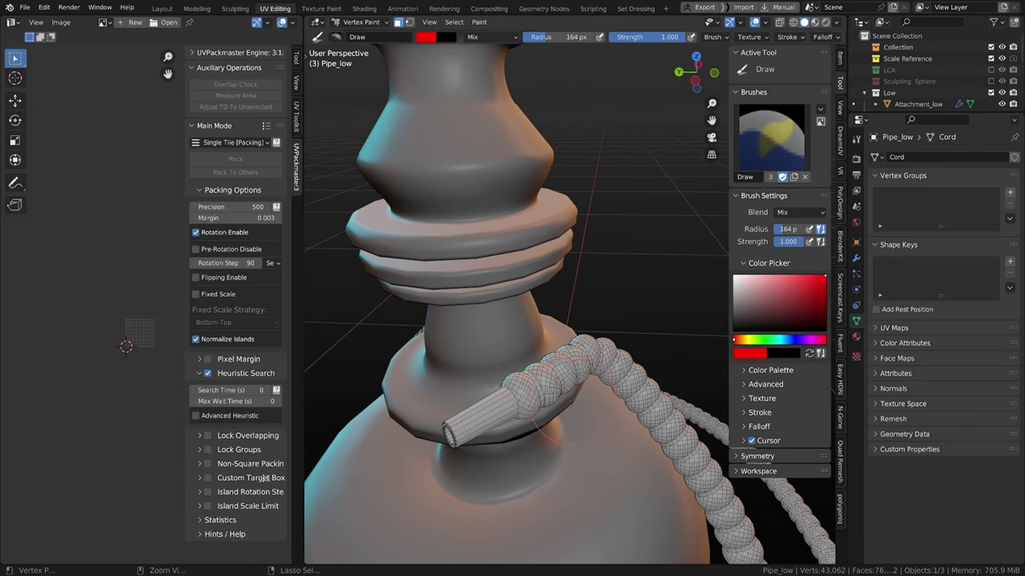
{"action": "key", "text": "shift+k"}
{"action": "key", "text": "ctrl+Tab"}
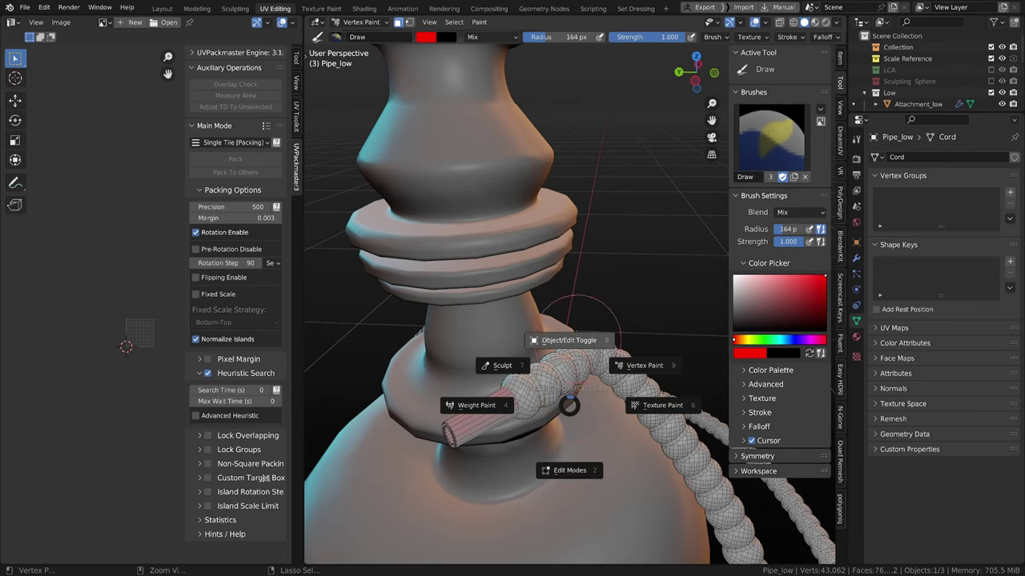
{"action": "left_click", "coordinate": [572, 340]}
Step: Examine the red vertex colour on the mouthpiece and the wooden attachment from several angles
{"action": "scroll", "coordinate": [582, 380], "scroll_direction": "down", "scroll_amount": 5}
{"action": "middle_click_drag", "start_coordinate": [582, 379], "coordinate": [490, 375]}
{"action": "scroll", "coordinate": [516, 332], "scroll_direction": "up", "scroll_amount": 4}
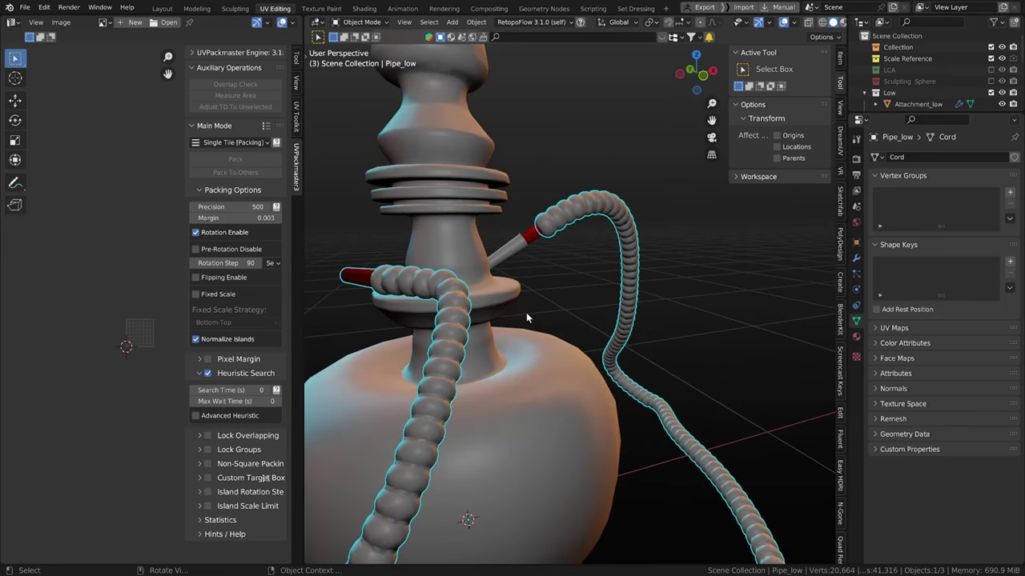
{"action": "middle_click_drag", "start_coordinate": [557, 253], "coordinate": [527, 258]}
{"action": "middle_click_drag", "start_coordinate": [349, 271], "coordinate": [368, 280]}
{"action": "scroll", "coordinate": [368, 281], "scroll_direction": "down", "scroll_amount": 1}
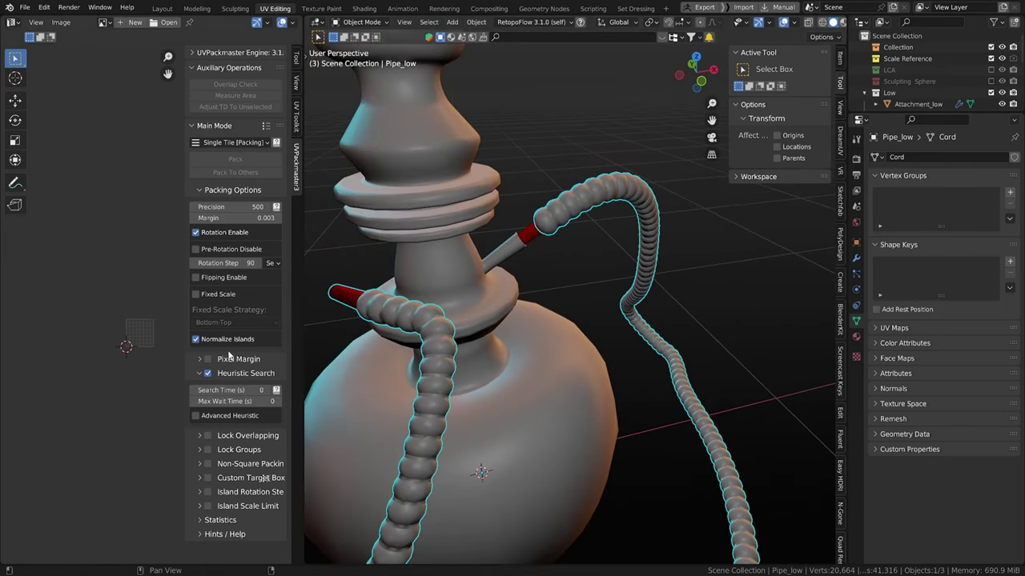
{"action": "middle_click_drag", "start_coordinate": [336, 334], "coordinate": [413, 332]}
Step: Edit the hose and wooden attachment together and move the mouthpiece's UV islands beside the attachment's island
{"action": "left_click", "coordinate": [479, 273]}
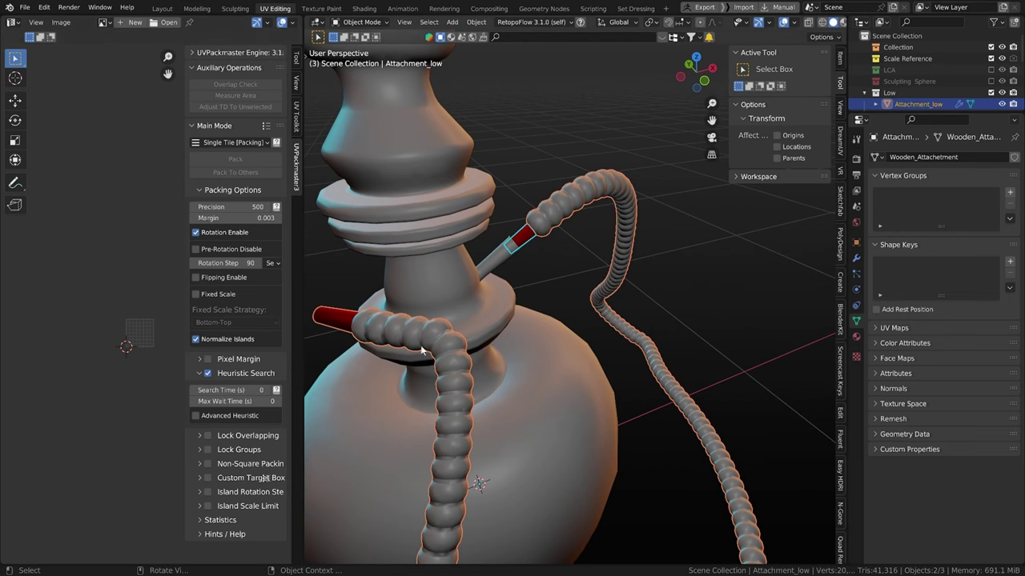
{"action": "scroll", "coordinate": [412, 355], "scroll_direction": "down", "scroll_amount": 2}
{"action": "key", "text": "Tab"}
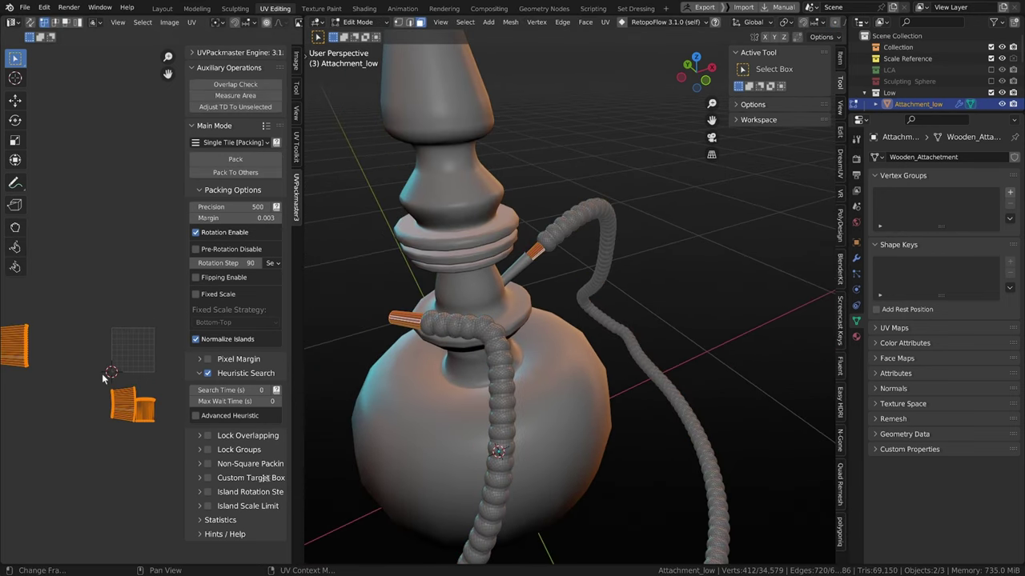
{"action": "middle_click_drag", "start_coordinate": [107, 378], "coordinate": [130, 376]}
{"action": "left_click", "coordinate": [175, 405]}
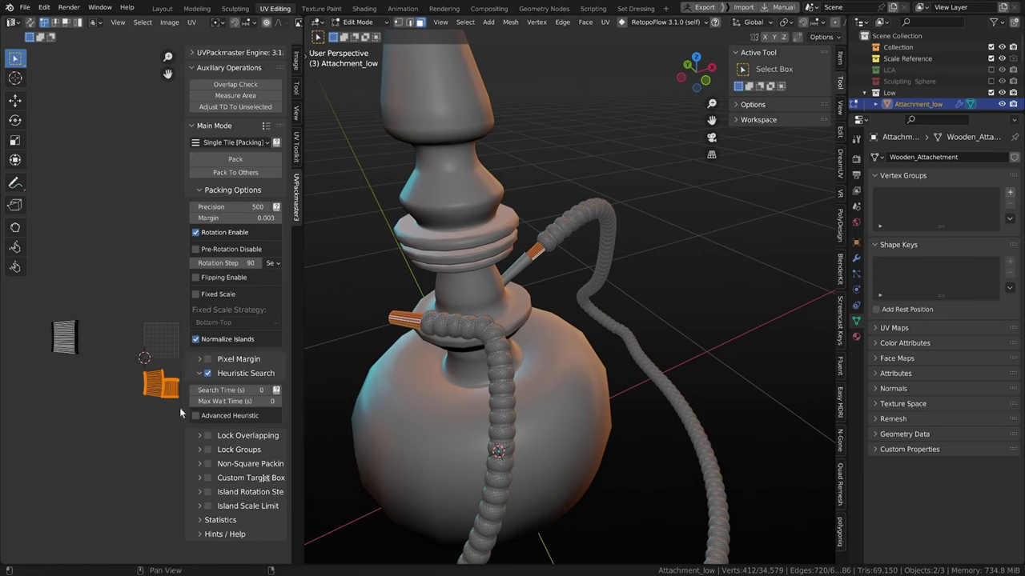
{"action": "key", "text": "g"}
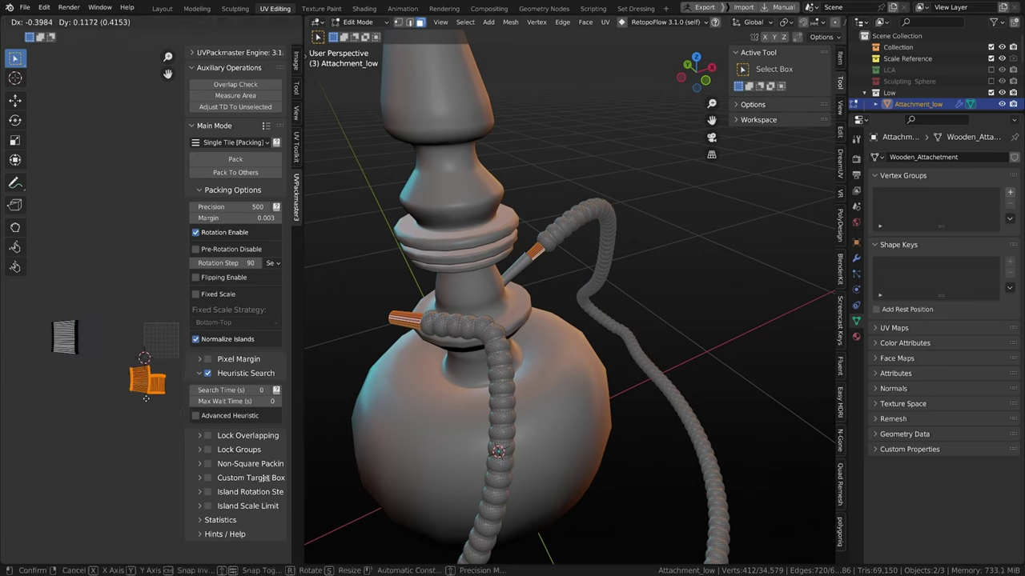
{"action": "left_click", "coordinate": [101, 362]}
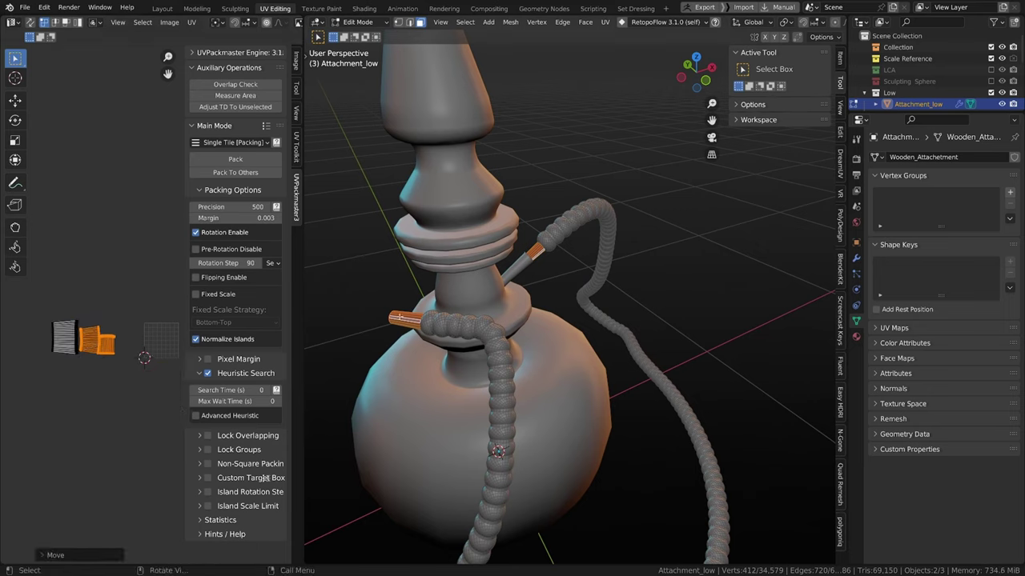
Step: Select only the mouthpiece's outer faces and the wooden attachment's outer faces, linked up to the seams
{"action": "left_click", "coordinate": [398, 317]}
{"action": "key", "text": "l"}
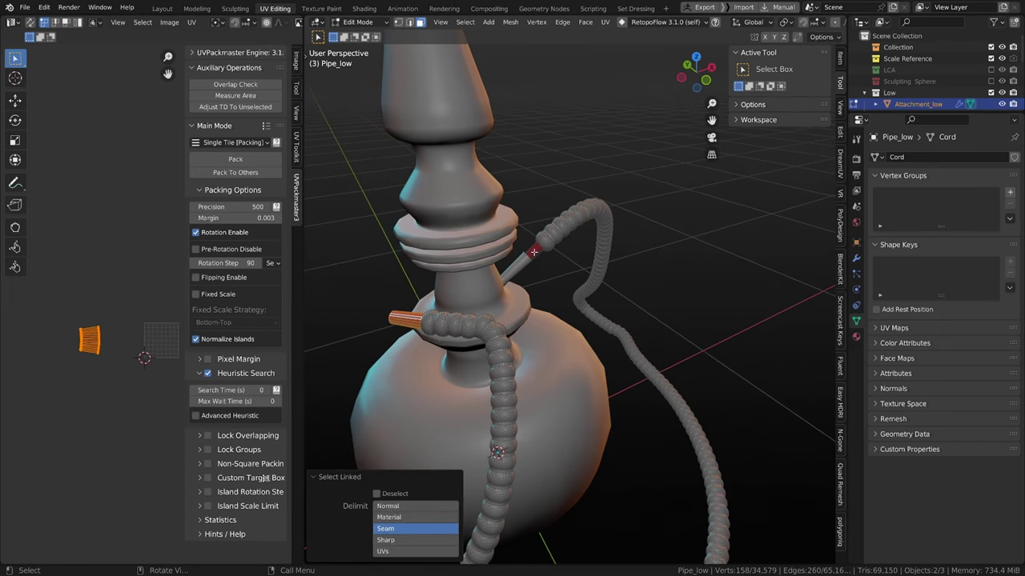
{"action": "key", "text": "l"}
{"action": "left_click_drag", "start_coordinate": [35, 302], "coordinate": [104, 372]}
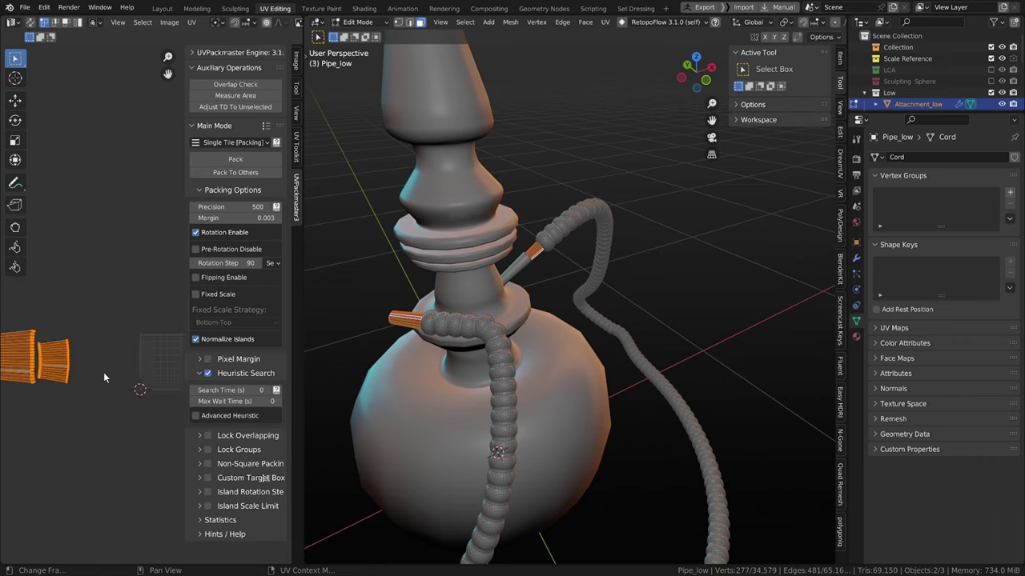
{"action": "middle_click_drag", "start_coordinate": [103, 372], "coordinate": [124, 363]}
Step: Scale the mouthpiece's outer UV island by 1.5 and place it just beside the attachment's island
{"action": "left_click", "coordinate": [64, 343]}
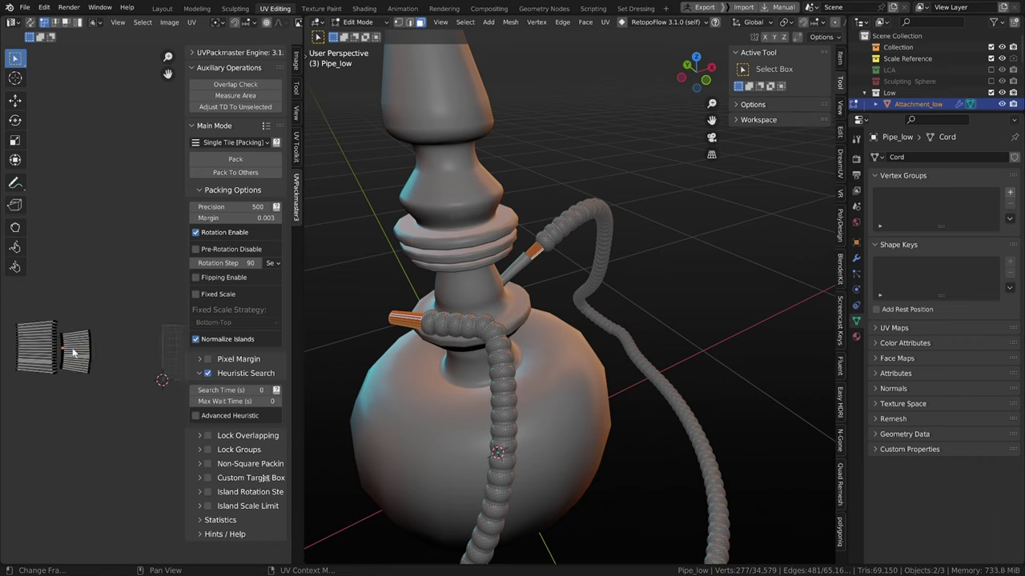
{"action": "key", "text": "l"}
{"action": "key", "text": "a"}
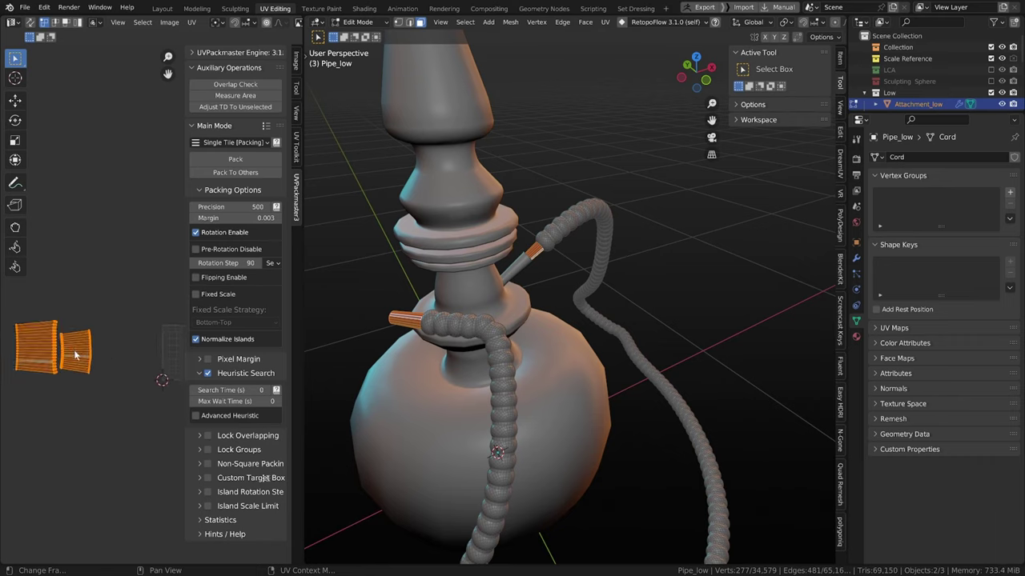
{"action": "key", "text": "ctrl+z"}
{"action": "key", "text": "s"}
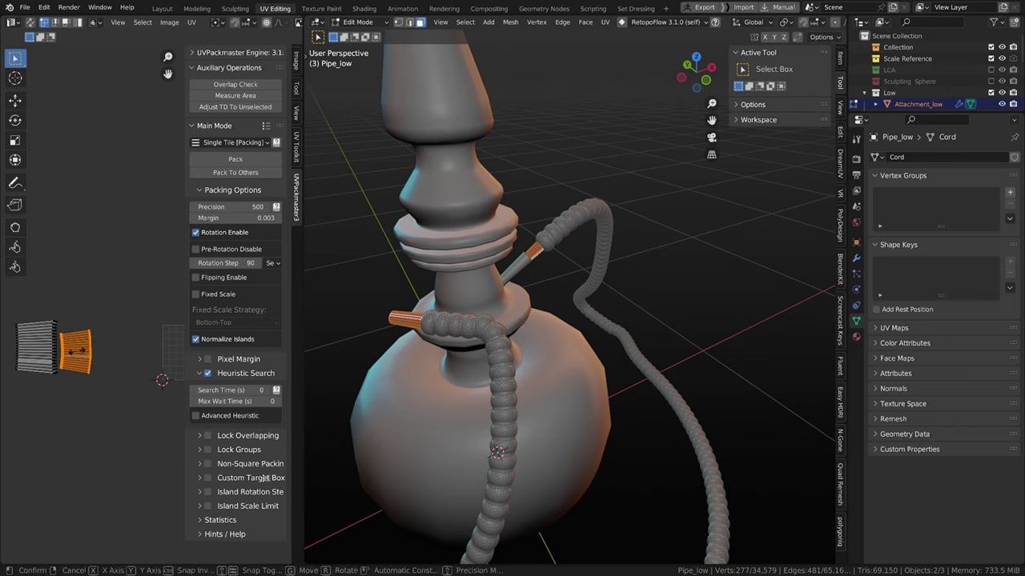
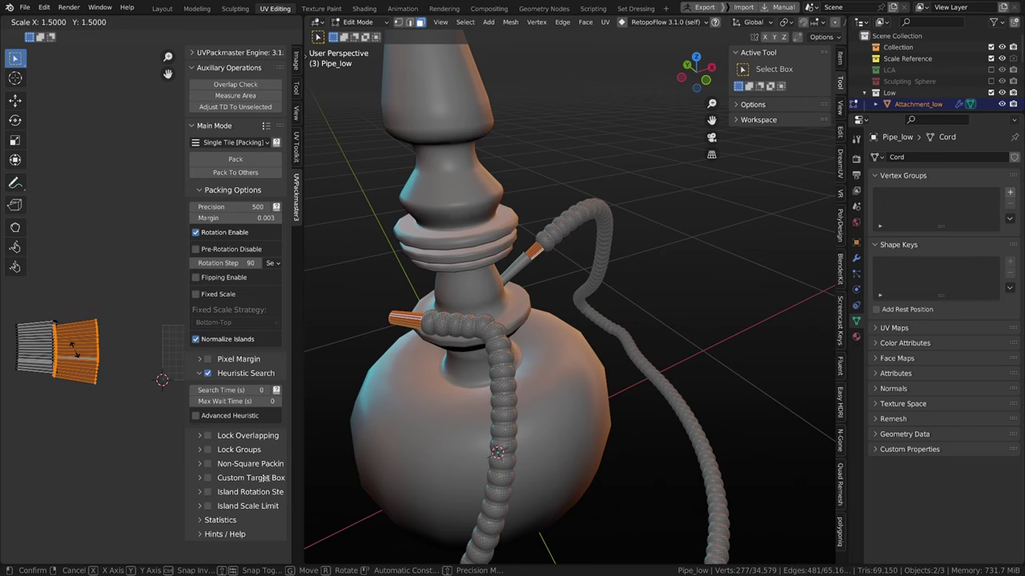
{"action": "left_click", "coordinate": [72, 349]}
{"action": "key", "text": "g"}
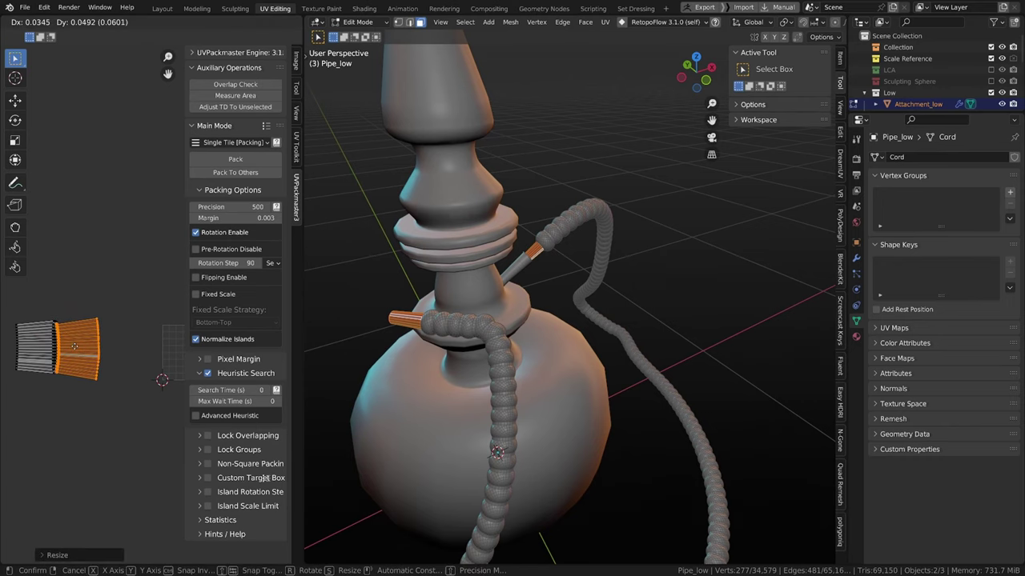
{"action": "left_click", "coordinate": [80, 346]}
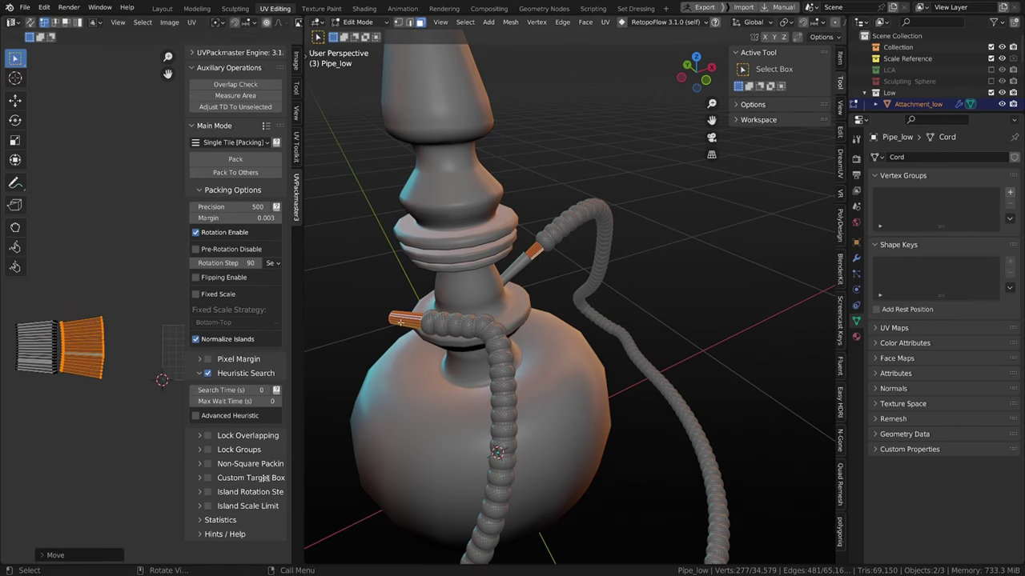
Step: Select the mouthpiece's rim and inner faces up to the seam and scale their UV island down
{"action": "middle_click_drag", "start_coordinate": [400, 321], "coordinate": [518, 305]}
{"action": "left_click", "coordinate": [499, 310], "text": "alt"}
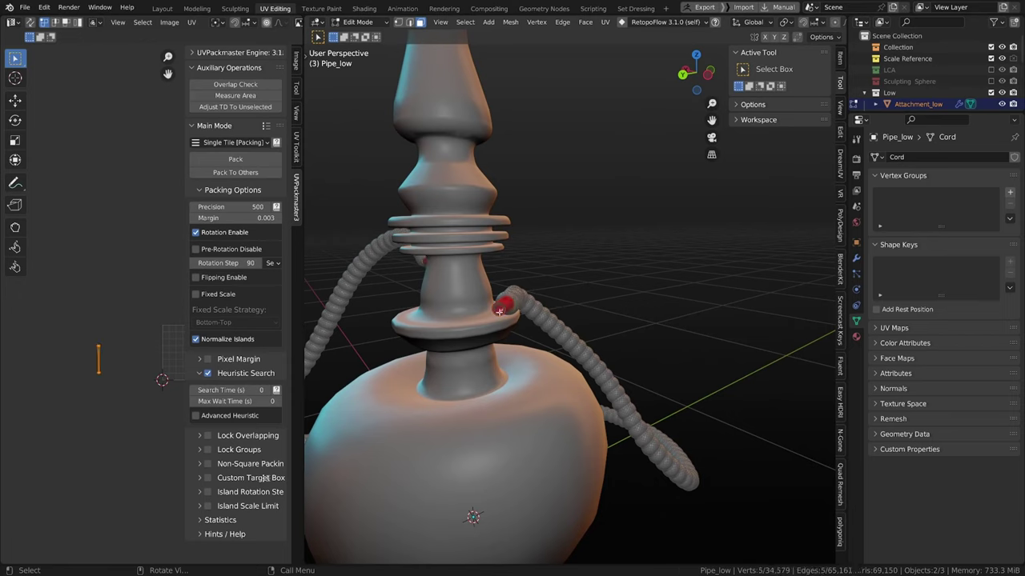
{"action": "key", "text": "ctrl+l"}
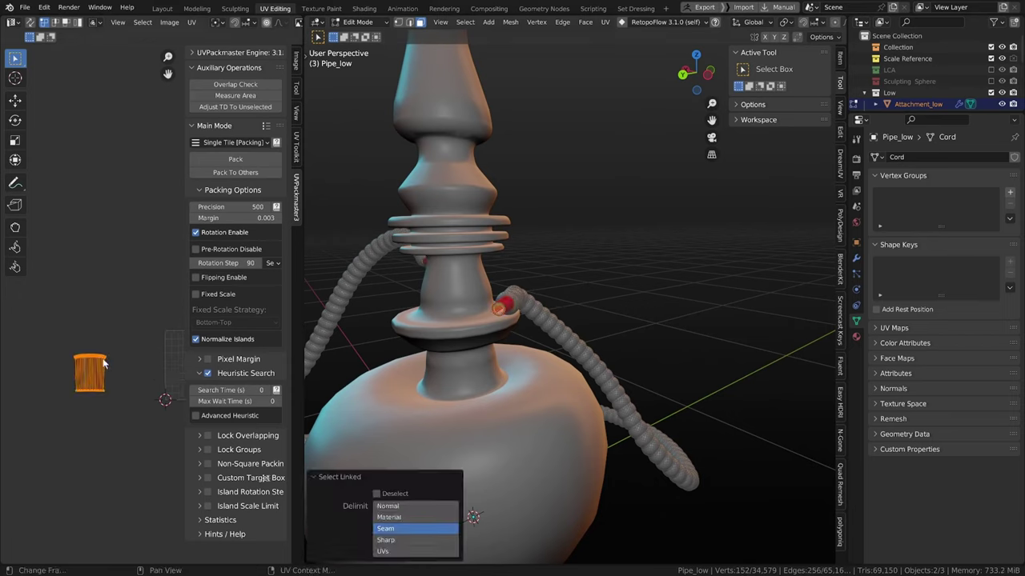
{"action": "key", "text": "s"}
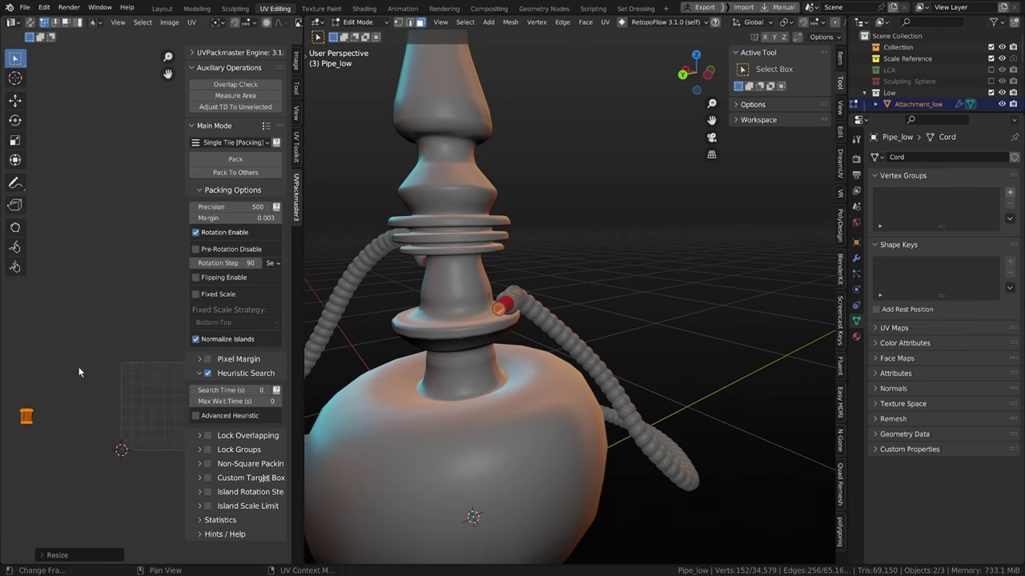
{"action": "left_click", "coordinate": [79, 366]}
Step: Examine the mouthpiece's hollow end and its selected inner faces up close
{"action": "scroll", "coordinate": [437, 348], "scroll_direction": "up", "scroll_amount": 4}
{"action": "middle_click_drag", "start_coordinate": [438, 348], "coordinate": [636, 387]}
{"action": "scroll", "coordinate": [441, 355], "scroll_direction": "up", "scroll_amount": 2}
{"action": "scroll", "coordinate": [507, 361], "scroll_direction": "up", "scroll_amount": 2}
{"action": "scroll", "coordinate": [510, 358], "scroll_direction": "down", "scroll_amount": 10}
{"action": "scroll", "coordinate": [475, 383], "scroll_direction": "down", "scroll_amount": 3}
{"action": "scroll", "coordinate": [636, 387], "scroll_direction": "up", "scroll_amount": 5}
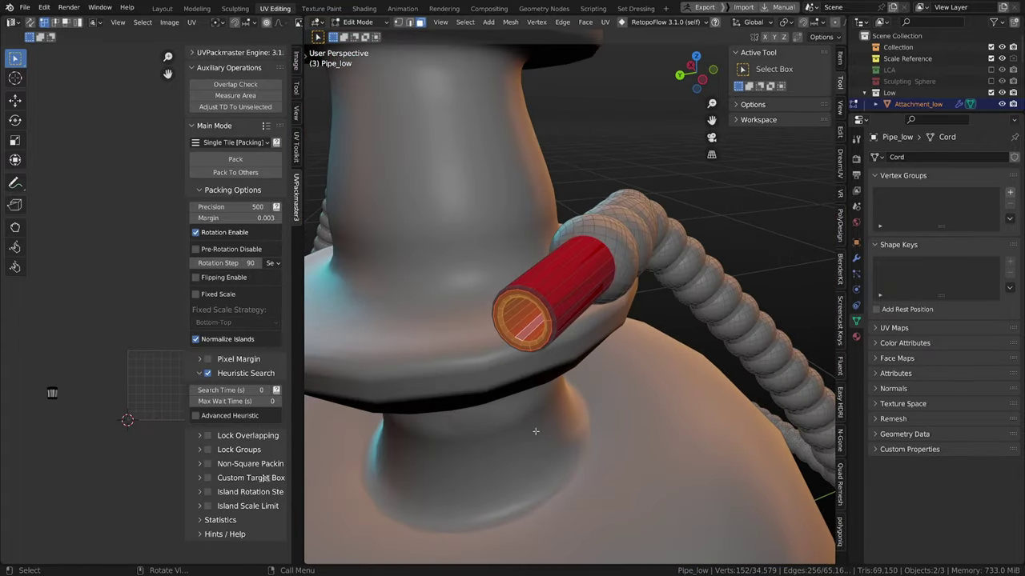
Step: Leave mesh editing of the hose and attachment and return to Object Mode with the whole hookah in view
{"action": "scroll", "coordinate": [535, 432], "scroll_direction": "down", "scroll_amount": 5}
{"action": "middle_click_drag", "start_coordinate": [535, 431], "coordinate": [449, 455]}
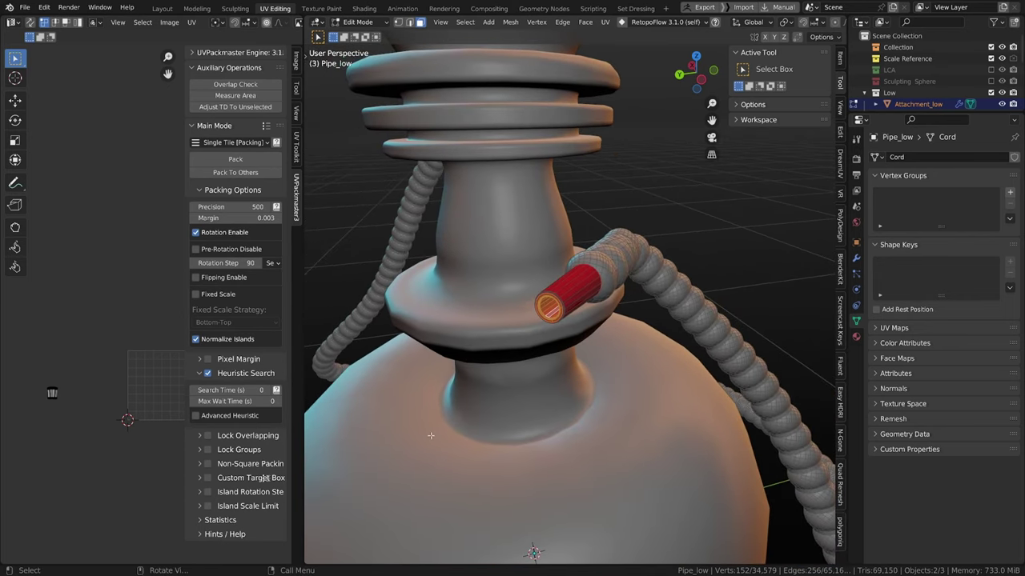
{"action": "scroll", "coordinate": [448, 261], "scroll_direction": "down", "scroll_amount": 4}
{"action": "key", "text": "ctrl+Tab"}
{"action": "left_click", "coordinate": [517, 171]}
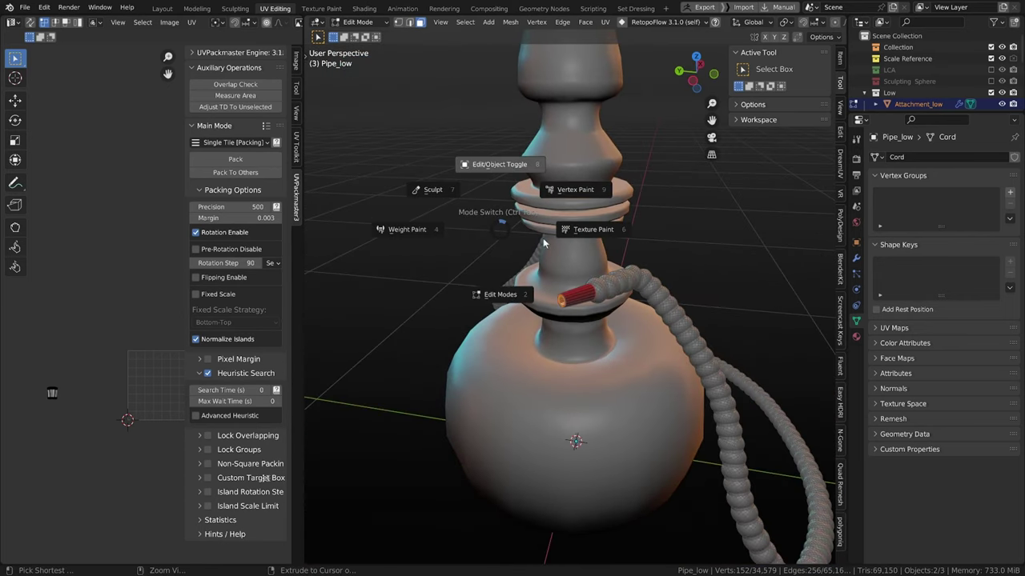
{"action": "middle_click_drag", "start_coordinate": [571, 317], "coordinate": [540, 311]}
{"action": "scroll", "coordinate": [595, 298], "scroll_direction": "up", "scroll_amount": 2}
{"action": "scroll", "coordinate": [594, 298], "scroll_direction": "down", "scroll_amount": 4}
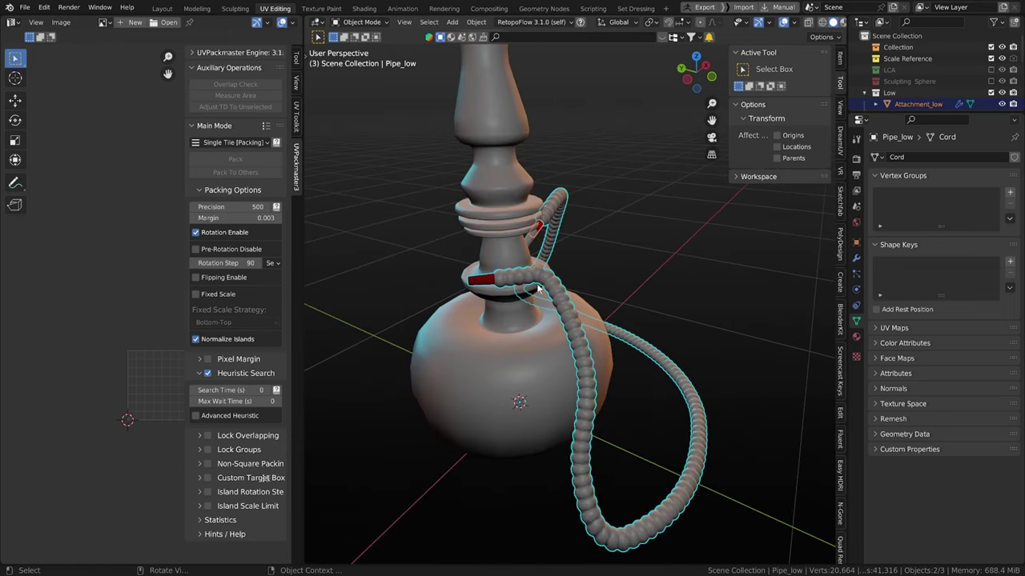
Step: Delete the hookah body and hide the wooden attachment at the far end of the hose
{"action": "left_click", "coordinate": [521, 347]}
{"action": "middle_click_drag", "start_coordinate": [521, 347], "coordinate": [523, 299]}
{"action": "key", "text": "Delete"}
{"action": "left_click", "coordinate": [555, 228]}
{"action": "key", "text": "h"}
Step: Examine the hose's beaded segments and its joint with the red mouthpiece from several angles
{"action": "scroll", "coordinate": [521, 300], "scroll_direction": "up", "scroll_amount": 4}
{"action": "scroll", "coordinate": [478, 327], "scroll_direction": "up", "scroll_amount": 3}
{"action": "middle_click_drag", "start_coordinate": [478, 327], "coordinate": [516, 332], "text": "shift"}
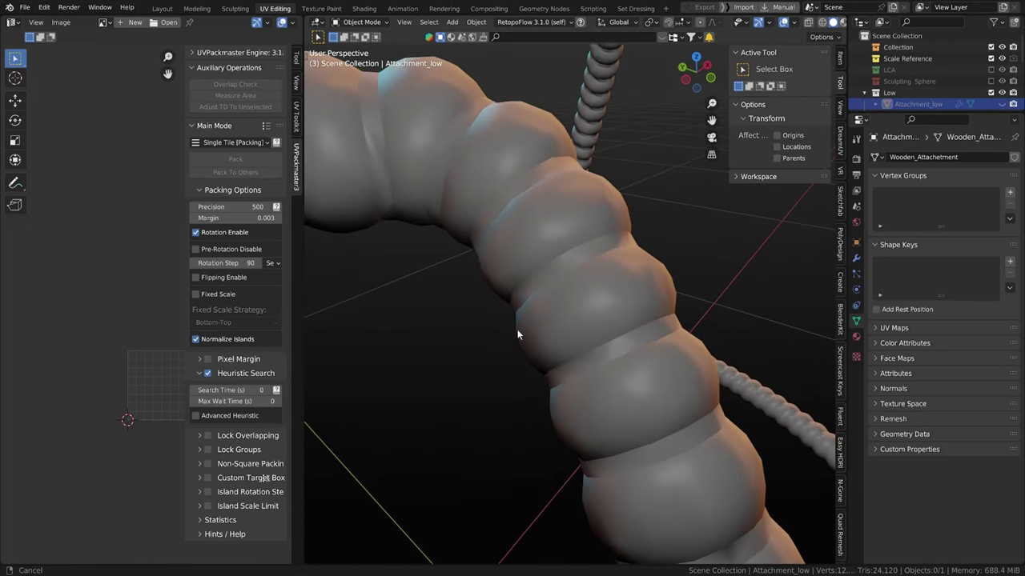
{"action": "scroll", "coordinate": [360, 293], "scroll_direction": "down", "scroll_amount": 4}
{"action": "middle_click_drag", "start_coordinate": [365, 287], "coordinate": [441, 296]}
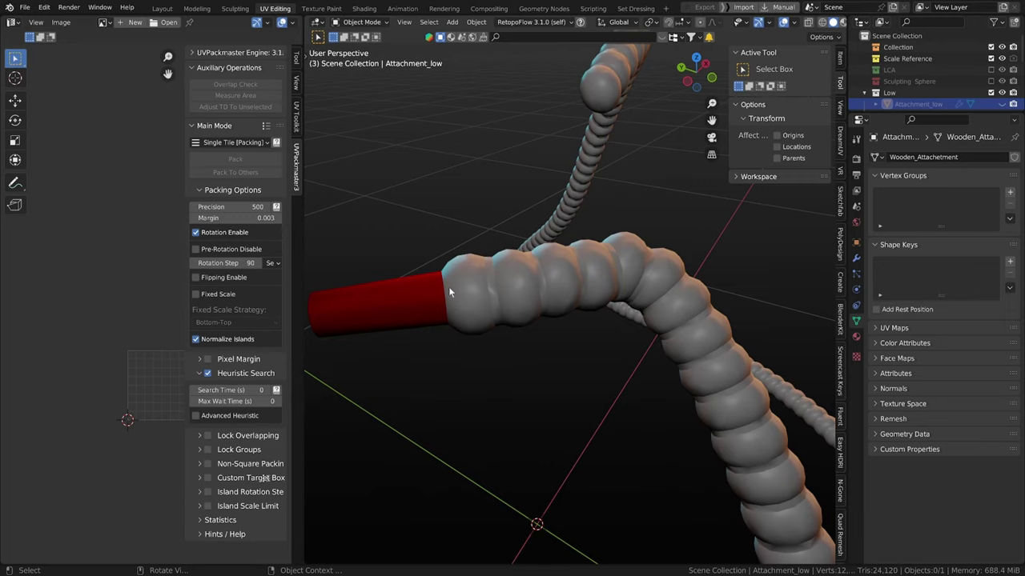
{"action": "middle_click_drag", "start_coordinate": [472, 318], "coordinate": [562, 251]}
{"action": "scroll", "coordinate": [460, 310], "scroll_direction": "down", "scroll_amount": 3}
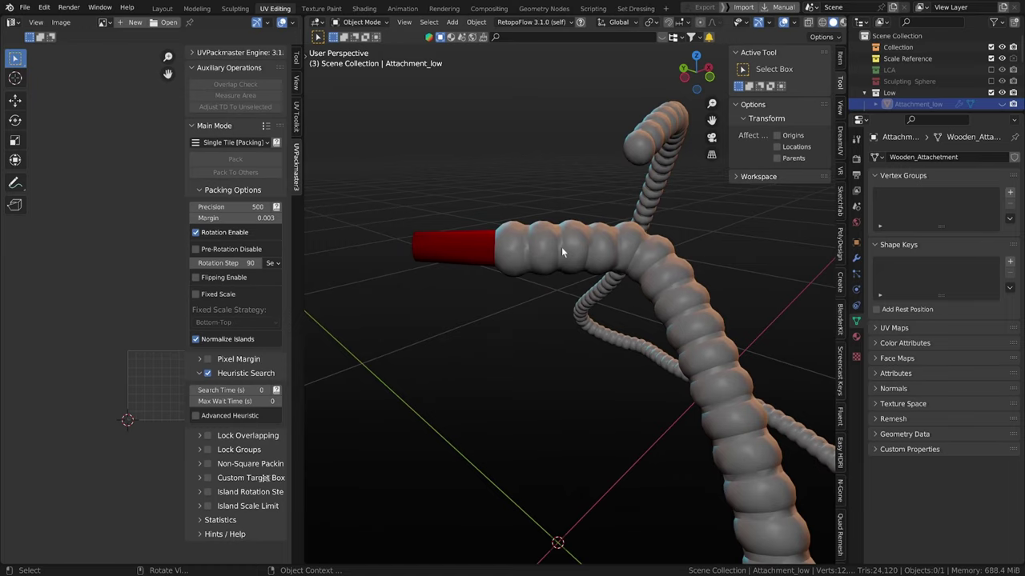
{"action": "scroll", "coordinate": [563, 273], "scroll_direction": "up", "scroll_amount": 5}
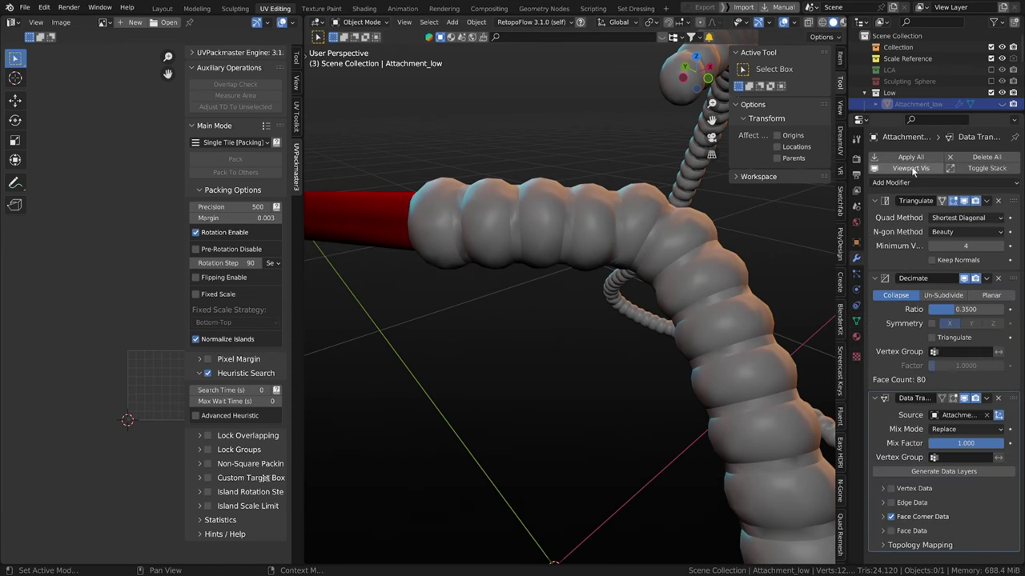
Step: Turn off viewport display of the hose's Triangulate, Decimate and Data Transfer modifiers
{"action": "left_click", "coordinate": [911, 168]}
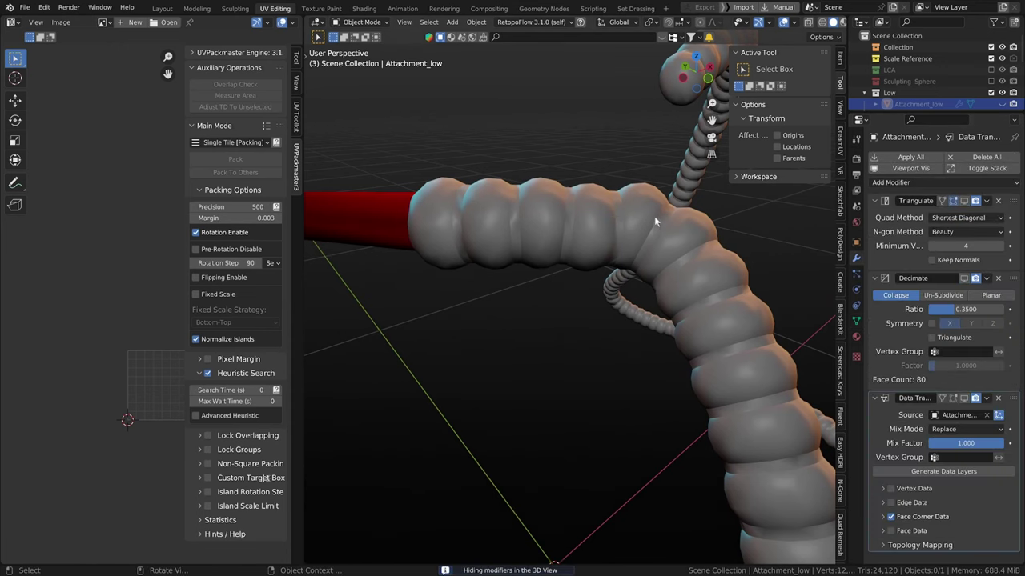
{"action": "scroll", "coordinate": [654, 216], "scroll_direction": "down", "scroll_amount": 5}
{"action": "left_click", "coordinate": [584, 265]}
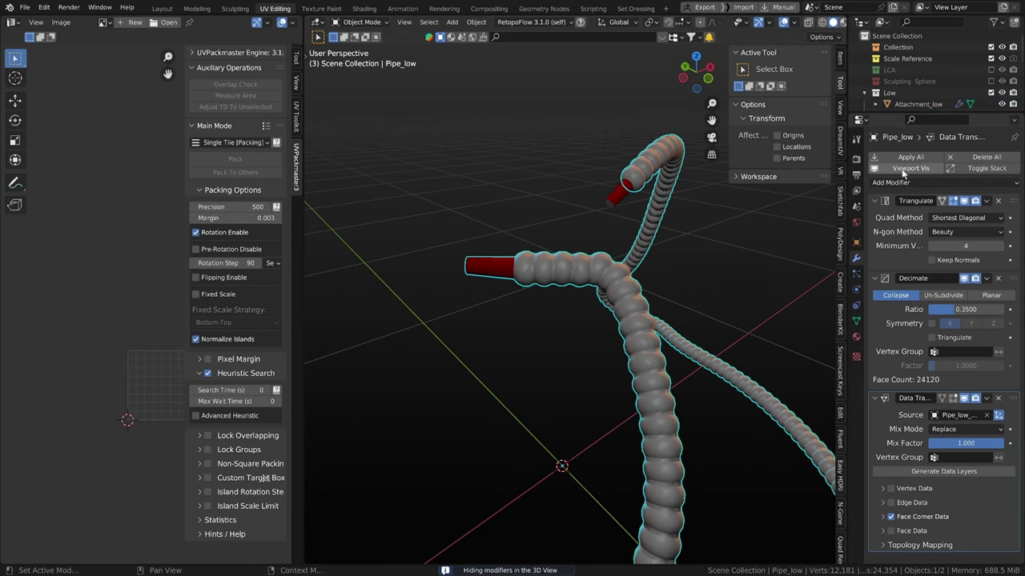
{"action": "scroll", "coordinate": [553, 307], "scroll_direction": "up", "scroll_amount": 6}
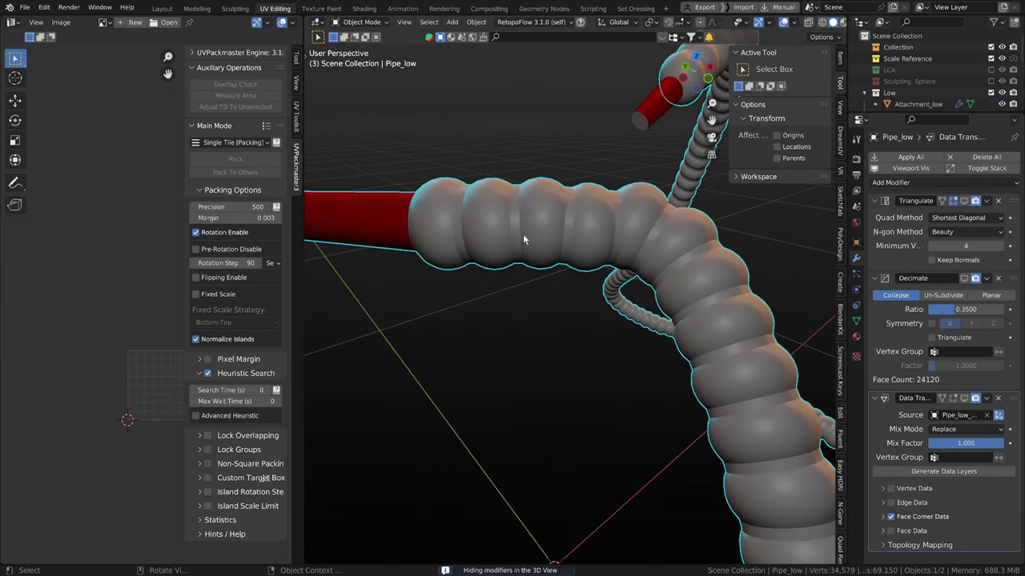
{"action": "middle_click_drag", "start_coordinate": [554, 235], "coordinate": [560, 238]}
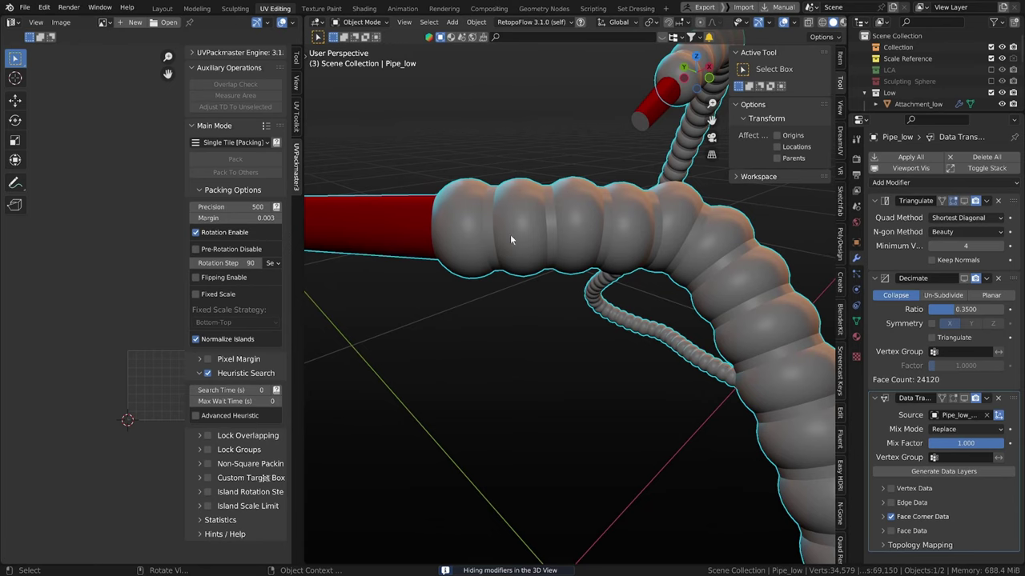
{"action": "scroll", "coordinate": [827, 26], "scroll_direction": "down", "scroll_amount": 2}
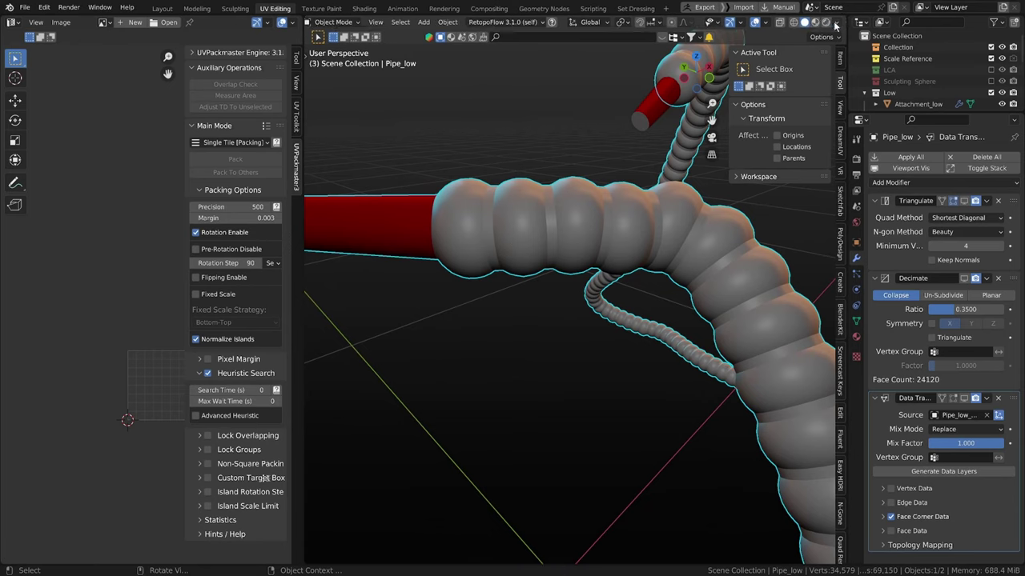
Step: Set the viewport shading colour to Material and hide the wooden attachment at the hose's far end
{"action": "left_click", "coordinate": [835, 24]}
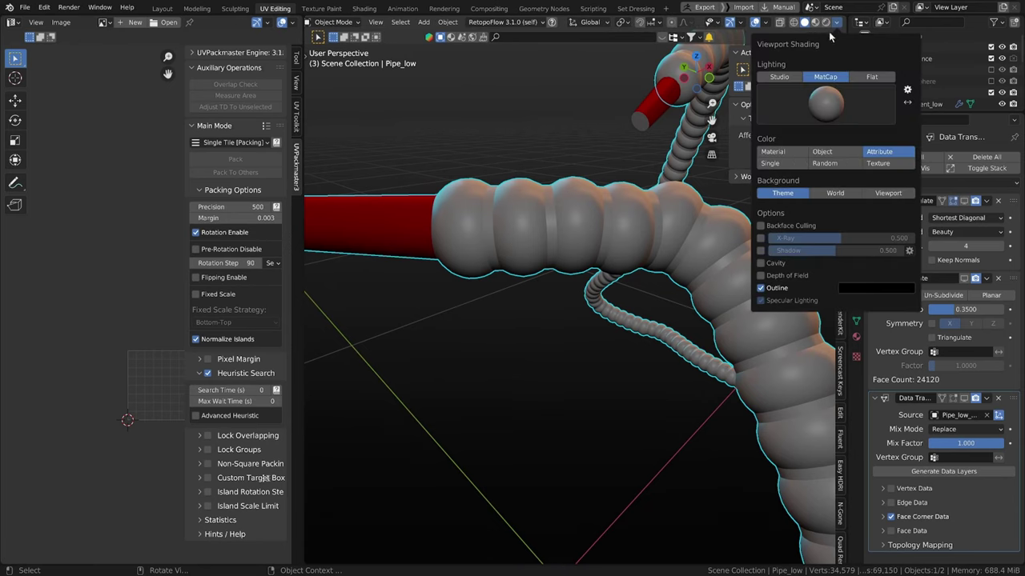
{"action": "left_click", "coordinate": [800, 152]}
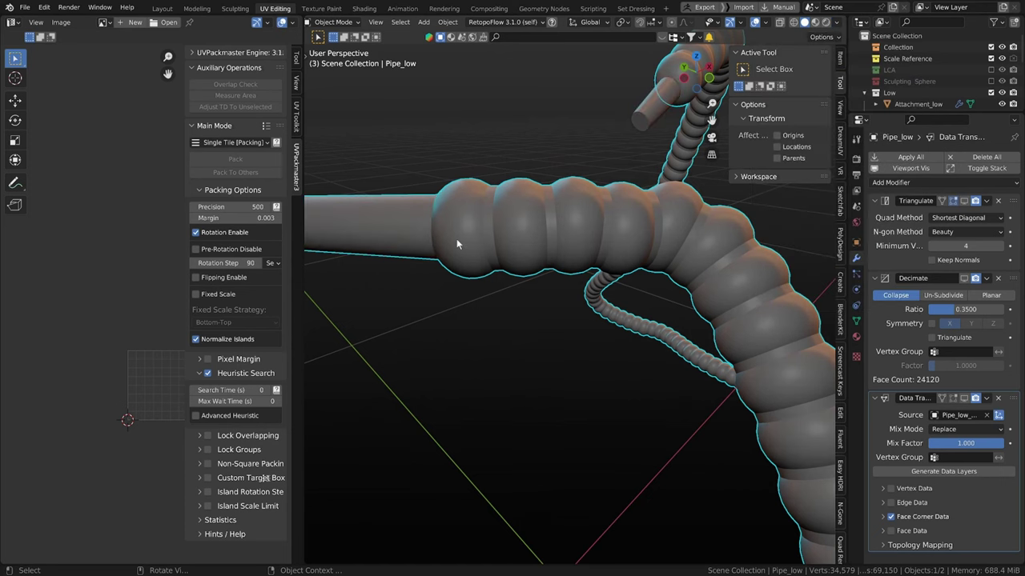
{"action": "scroll", "coordinate": [456, 243], "scroll_direction": "down", "scroll_amount": 1}
{"action": "middle_click_drag", "start_coordinate": [457, 243], "coordinate": [485, 237]}
{"action": "scroll", "coordinate": [485, 237], "scroll_direction": "down", "scroll_amount": 1}
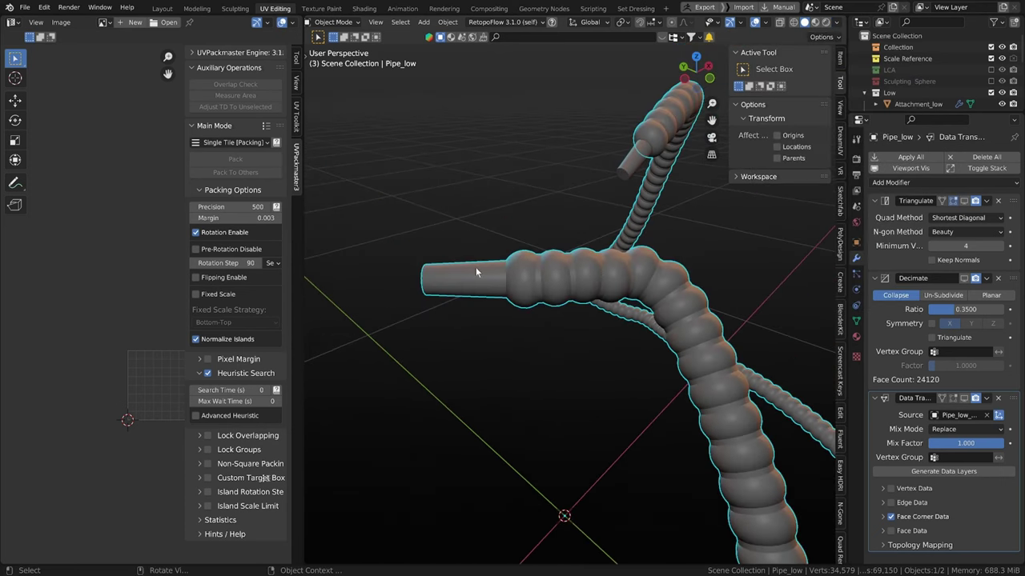
{"action": "left_click", "coordinate": [631, 168]}
{"action": "key", "text": "h"}
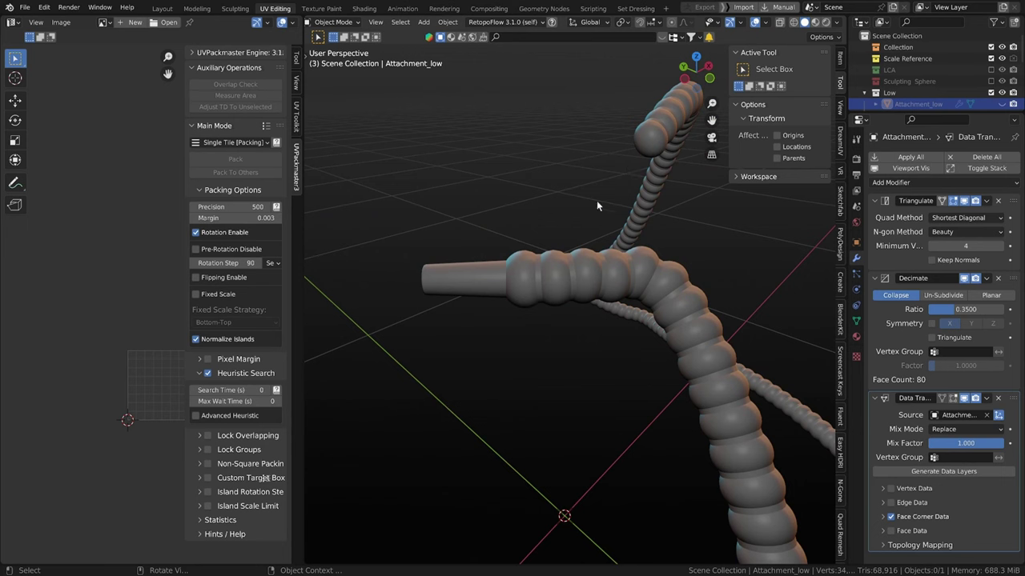
Step: In Edit Mode on Pipe_low, select the tapered end piece and its inner end faces up to the seams and hide them
{"action": "left_click", "coordinate": [495, 277]}
{"action": "key", "text": "Tab"}
{"action": "left_click", "coordinate": [484, 276]}
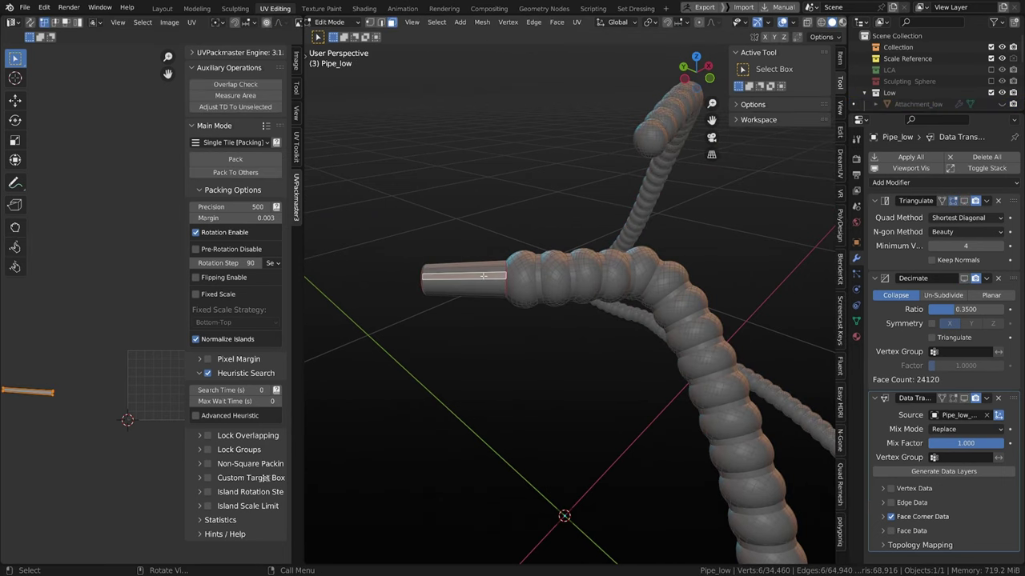
{"action": "key", "text": "l"}
{"action": "middle_click_drag", "start_coordinate": [483, 276], "coordinate": [517, 271]}
{"action": "key", "text": "l"}
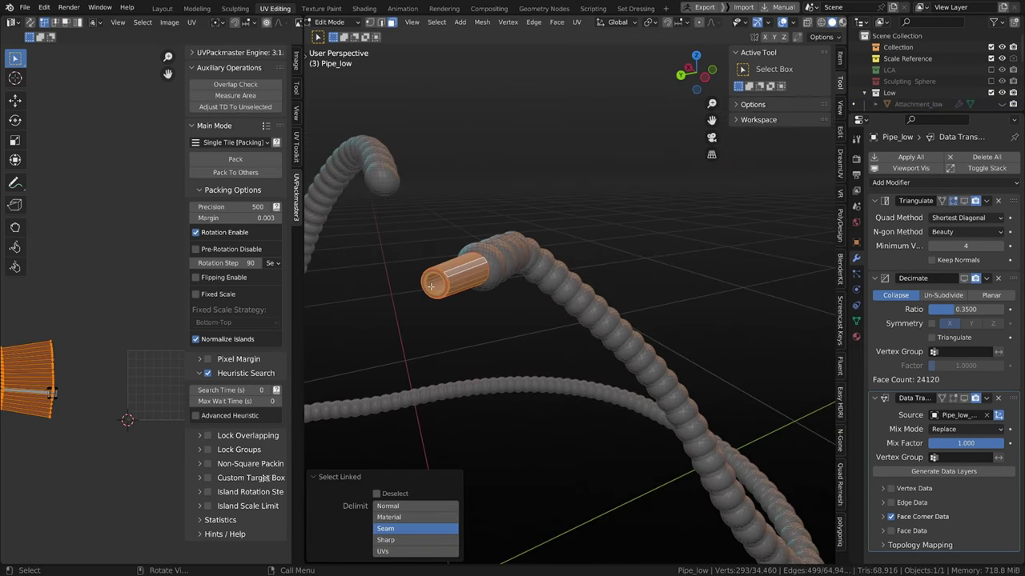
{"action": "middle_click_drag", "start_coordinate": [427, 285], "coordinate": [404, 292]}
{"action": "key", "text": "h"}
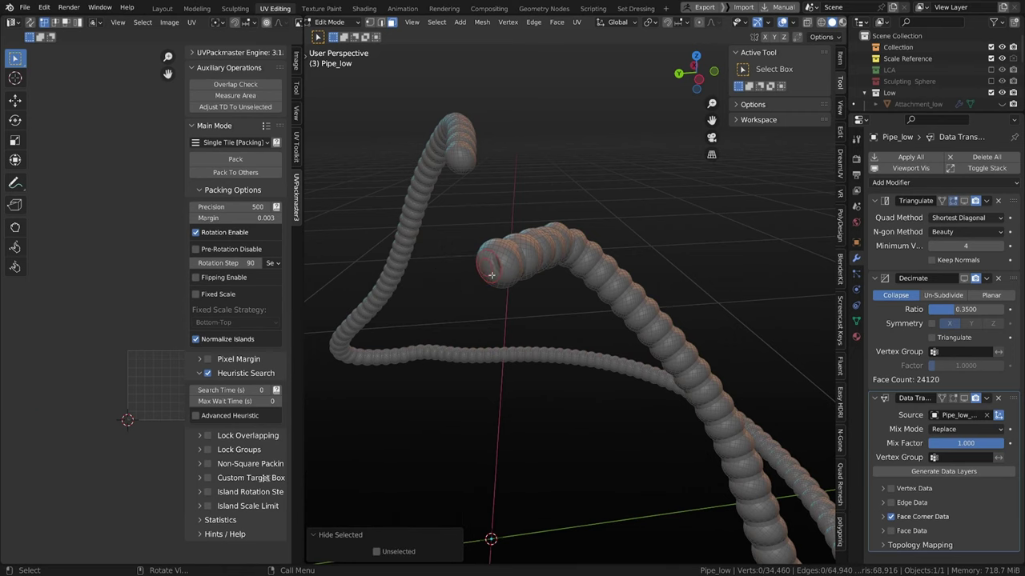
Step: Maximize the 3D viewport and select the edge loop where the pipe's first bulge meets the connecting ring
{"action": "middle_click_drag", "start_coordinate": [492, 275], "coordinate": [463, 244]}
{"action": "scroll", "coordinate": [520, 278], "scroll_direction": "up", "scroll_amount": 4}
{"action": "key", "text": "ctrl+space"}
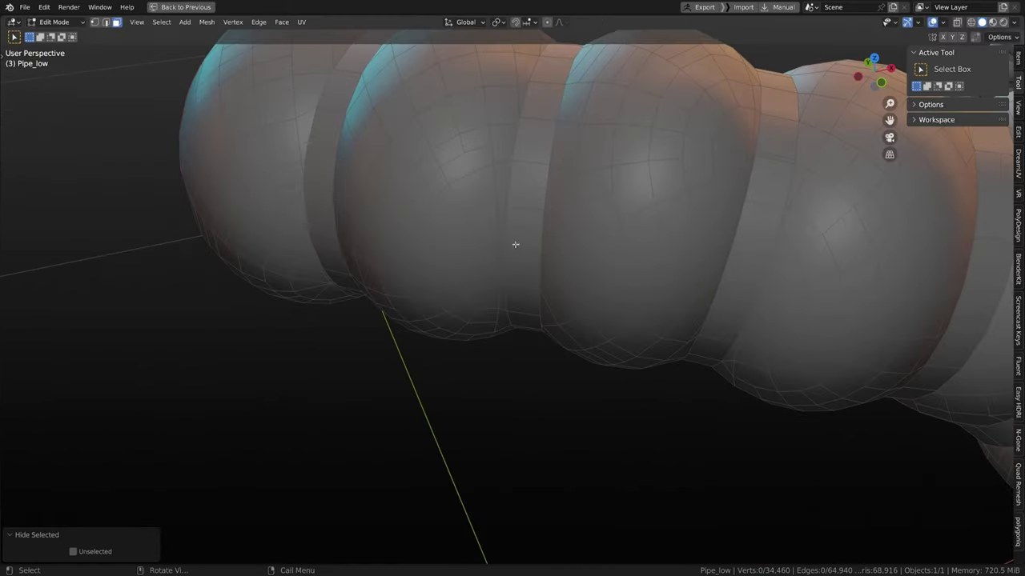
{"action": "scroll", "coordinate": [514, 243], "scroll_direction": "down", "scroll_amount": 8}
{"action": "middle_click_drag", "start_coordinate": [567, 233], "coordinate": [515, 201]}
{"action": "key", "text": "ctrl+space"}
{"action": "key", "text": "ctrl+space"}
{"action": "scroll", "coordinate": [509, 240], "scroll_direction": "up", "scroll_amount": 5}
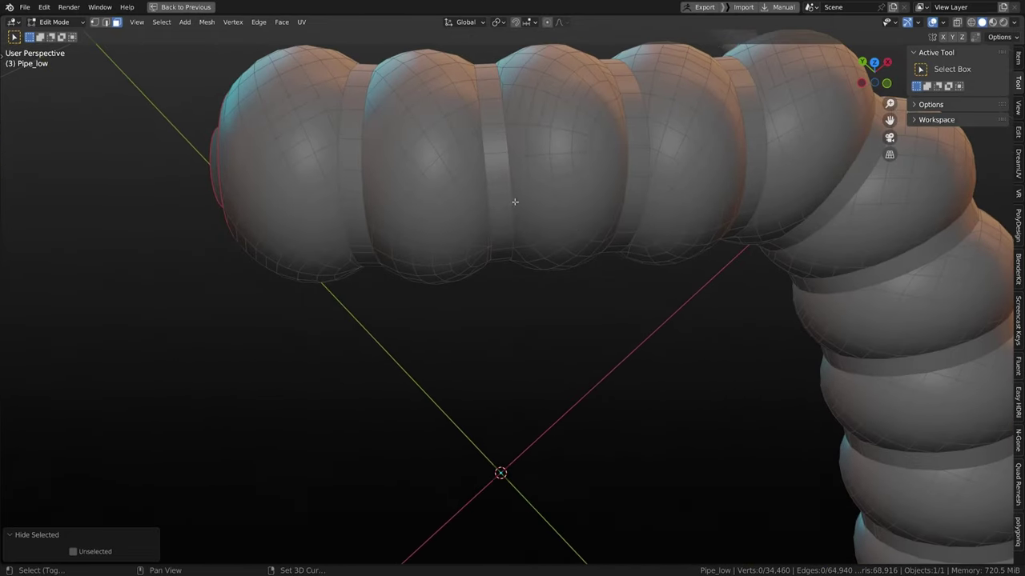
{"action": "left_click", "coordinate": [334, 152], "text": "alt"}
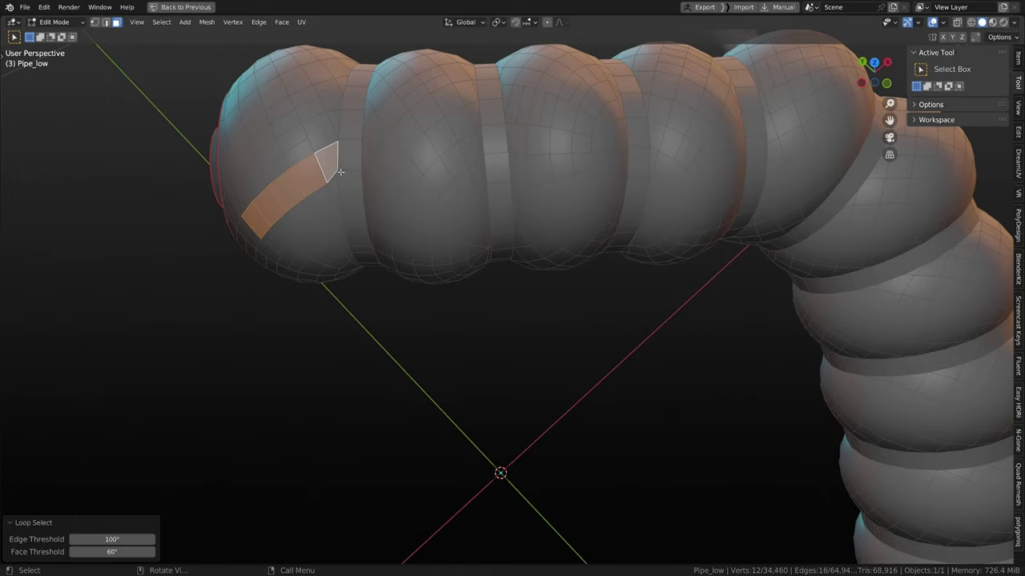
{"action": "key", "text": "2"}
{"action": "left_click", "coordinate": [339, 158], "text": "alt"}
Step: Try to add the edge loop on the other side of the first connecting ring to the selection
{"action": "middle_click_drag", "start_coordinate": [340, 158], "coordinate": [435, 245]}
{"action": "scroll", "coordinate": [376, 122], "scroll_direction": "down", "scroll_amount": 5}
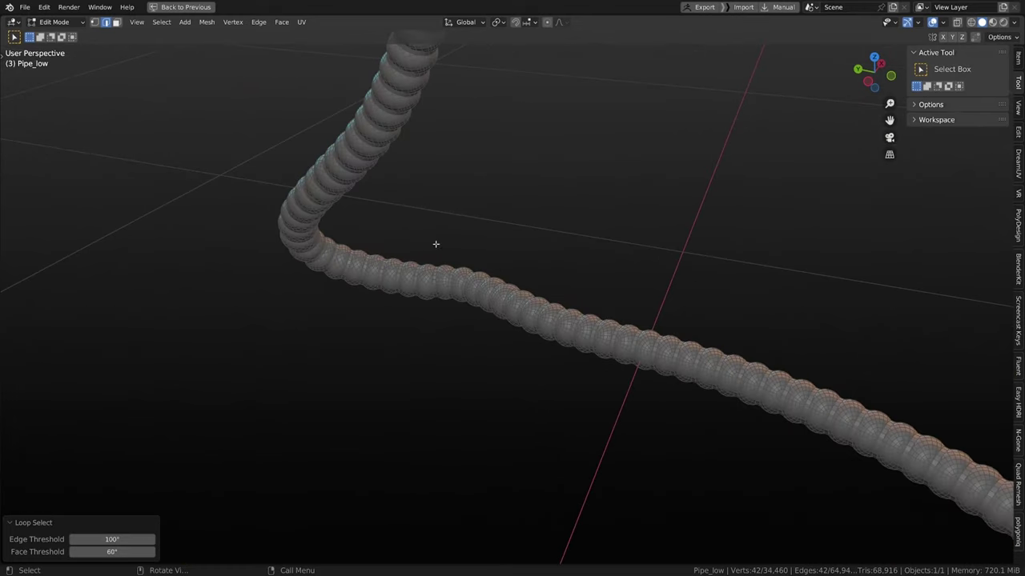
{"action": "scroll", "coordinate": [435, 245], "scroll_direction": "up", "scroll_amount": 5}
{"action": "left_click", "coordinate": [452, 205], "text": "shift"}
{"action": "left_click", "coordinate": [451, 203], "text": "alt+shift"}
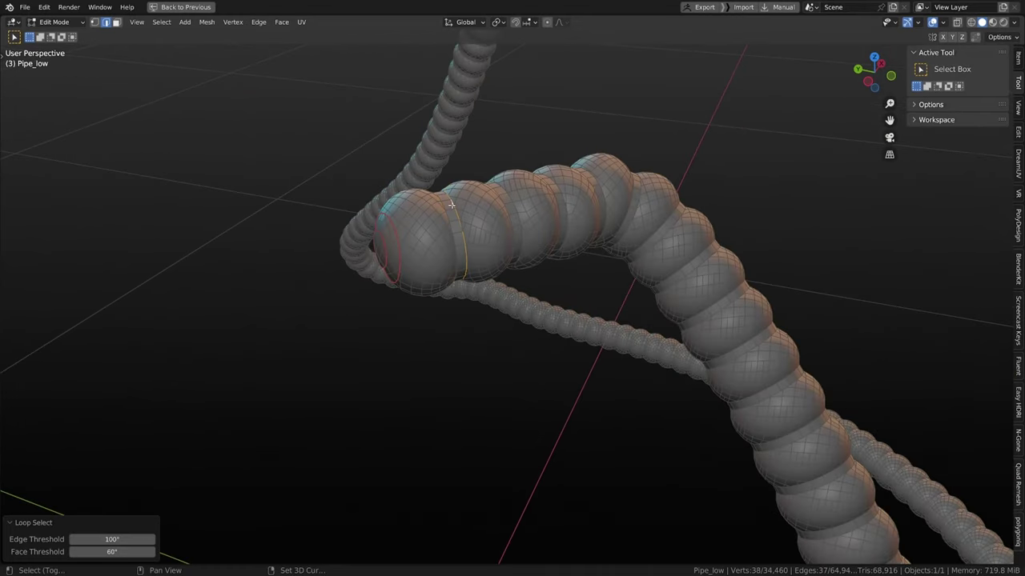
{"action": "middle_click_drag", "start_coordinate": [452, 203], "coordinate": [461, 226]}
{"action": "key", "text": "ctrl+z"}
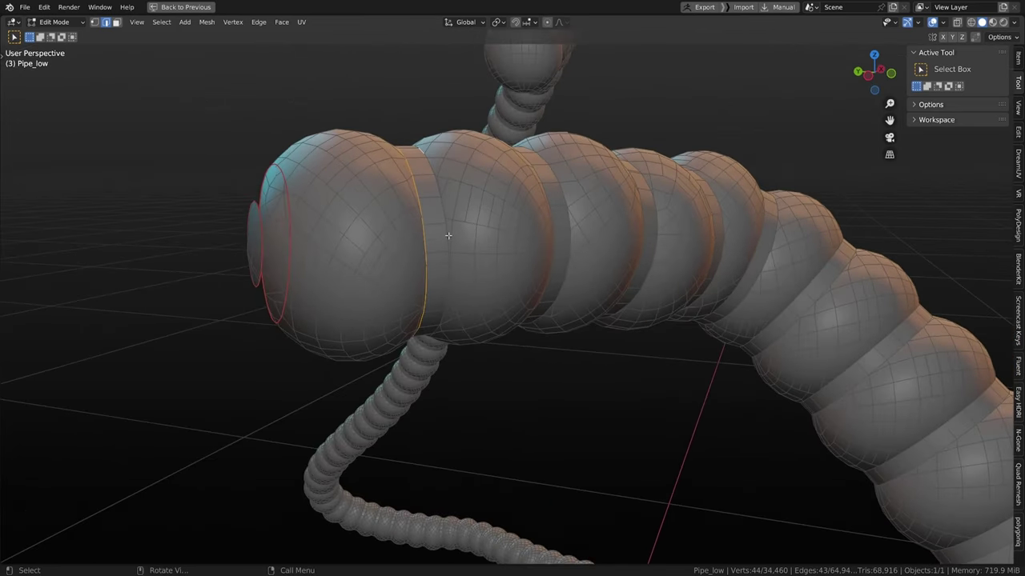
{"action": "left_click", "coordinate": [447, 235], "text": "alt+shift"}
{"action": "key", "text": "ctrl+z"}
{"action": "middle_click_drag", "start_coordinate": [447, 234], "coordinate": [448, 188]}
{"action": "left_click", "coordinate": [442, 253], "text": "alt+shift"}
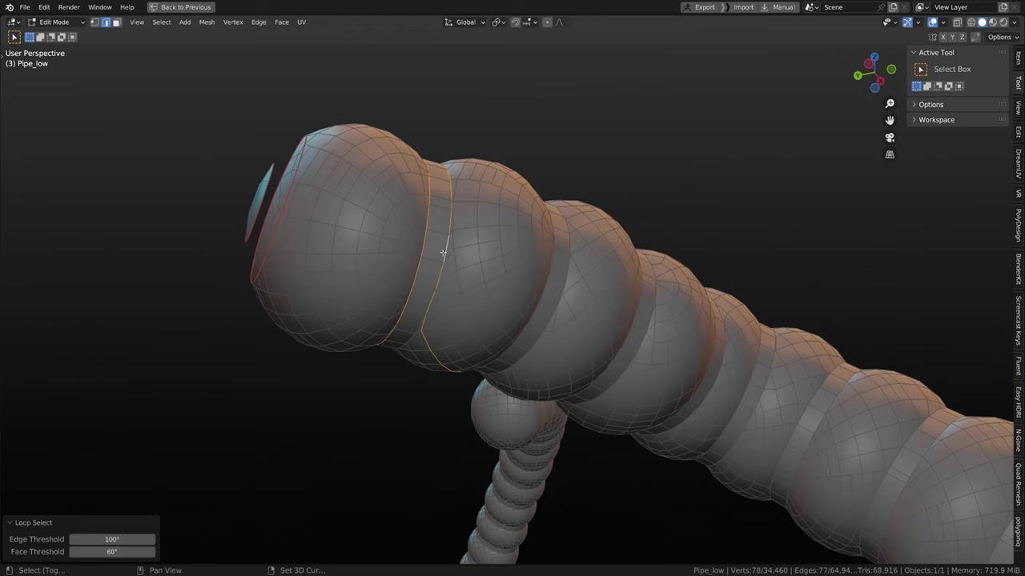
{"action": "middle_click_drag", "start_coordinate": [441, 232], "coordinate": [457, 224]}
{"action": "left_click", "coordinate": [416, 279], "text": "alt+shift"}
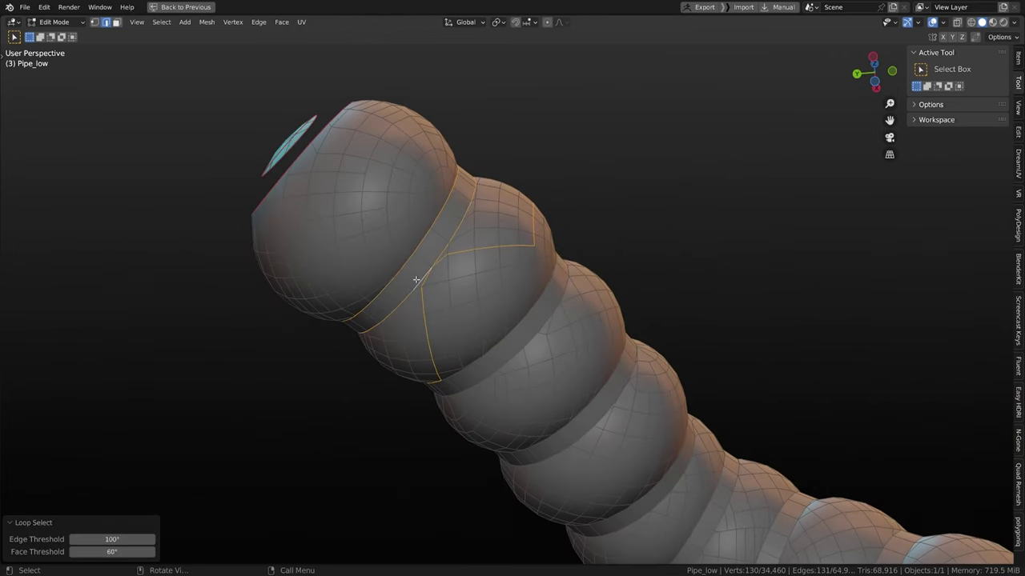
{"action": "key", "text": "ctrl+z"}
{"action": "key", "text": "ctrl+z"}
Step: Add the connecting ring's second border loop, next to the second bulge, to the edge selection
{"action": "middle_click_drag", "start_coordinate": [407, 321], "coordinate": [383, 245]}
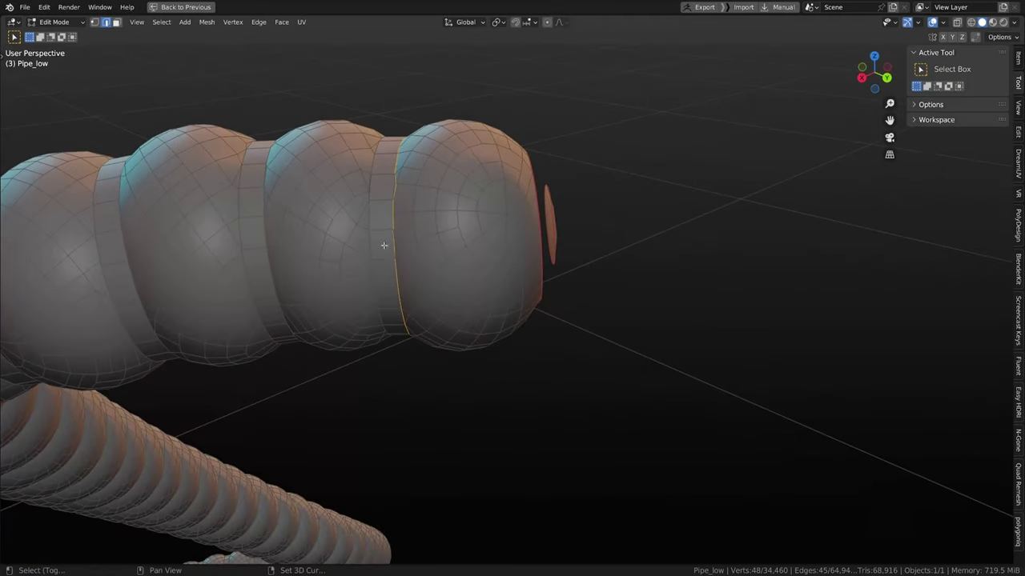
{"action": "scroll", "coordinate": [370, 198], "scroll_direction": "up", "scroll_amount": 6}
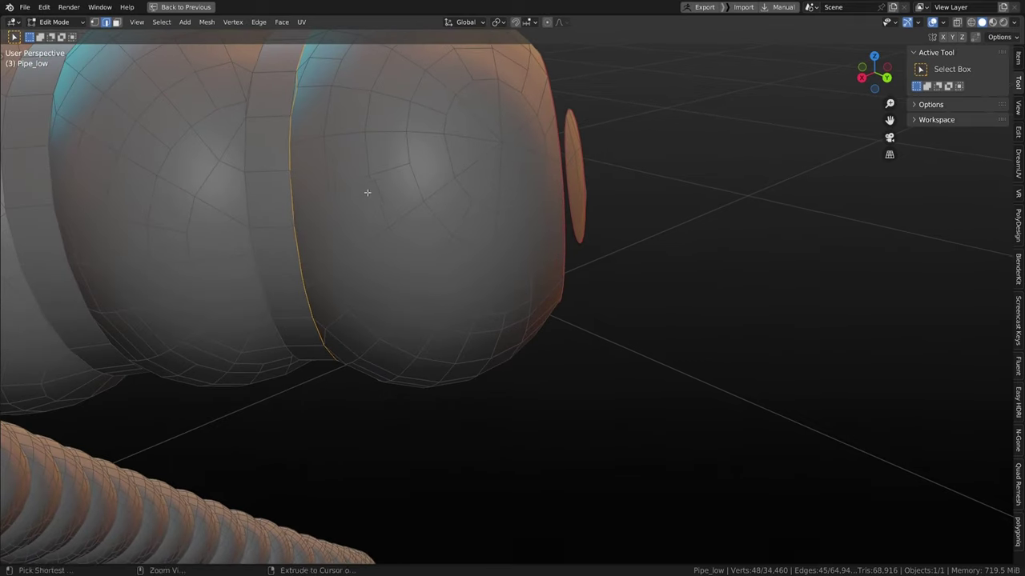
{"action": "scroll", "coordinate": [337, 197], "scroll_direction": "up", "scroll_amount": 2}
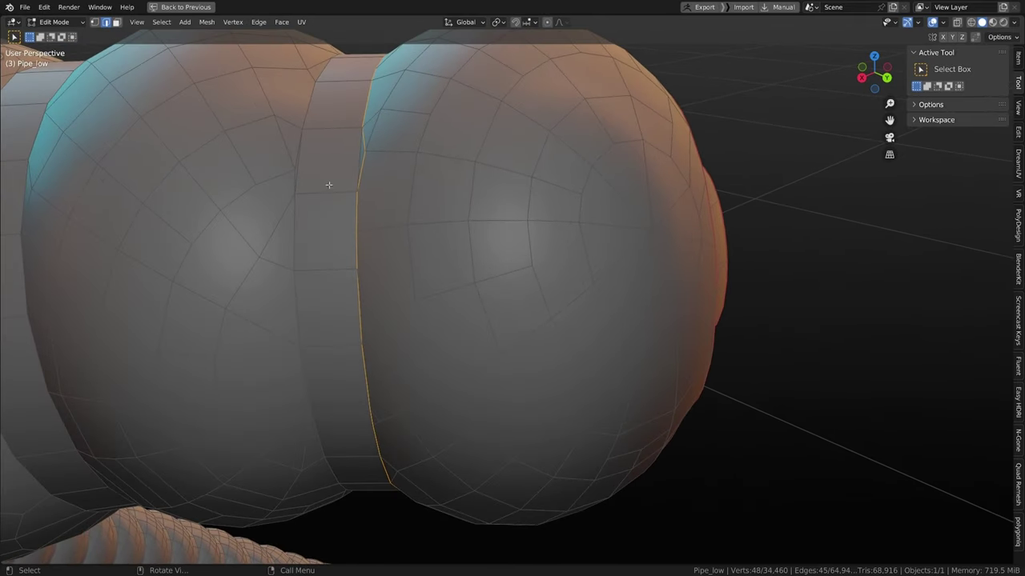
{"action": "left_click", "coordinate": [302, 165], "text": "alt+shift"}
Step: Mark the two selected edge loops around the first connecting ring as seams
{"action": "scroll", "coordinate": [303, 165], "scroll_direction": "down", "scroll_amount": 8}
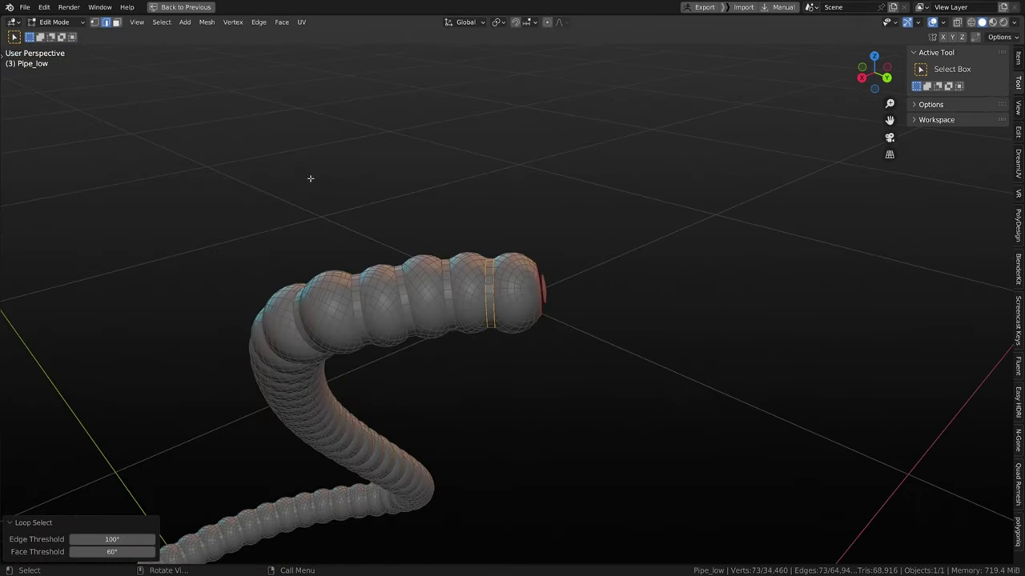
{"action": "middle_click_drag", "start_coordinate": [309, 179], "coordinate": [409, 332]}
{"action": "scroll", "coordinate": [488, 268], "scroll_direction": "up", "scroll_amount": 3}
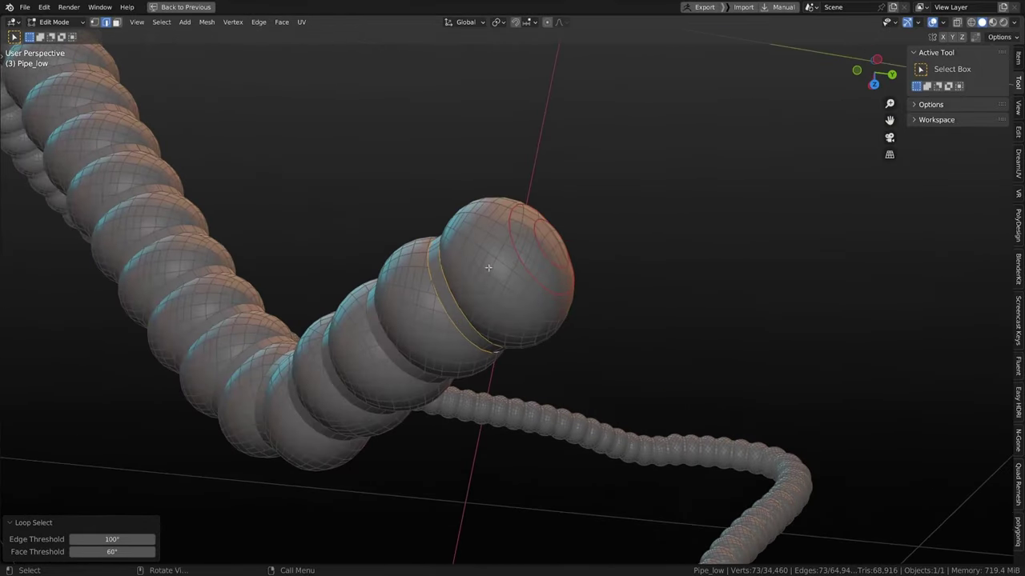
{"action": "middle_click_drag", "start_coordinate": [477, 290], "coordinate": [495, 364]}
{"action": "scroll", "coordinate": [462, 318], "scroll_direction": "up", "scroll_amount": 2}
{"action": "scroll", "coordinate": [463, 319], "scroll_direction": "down", "scroll_amount": 2}
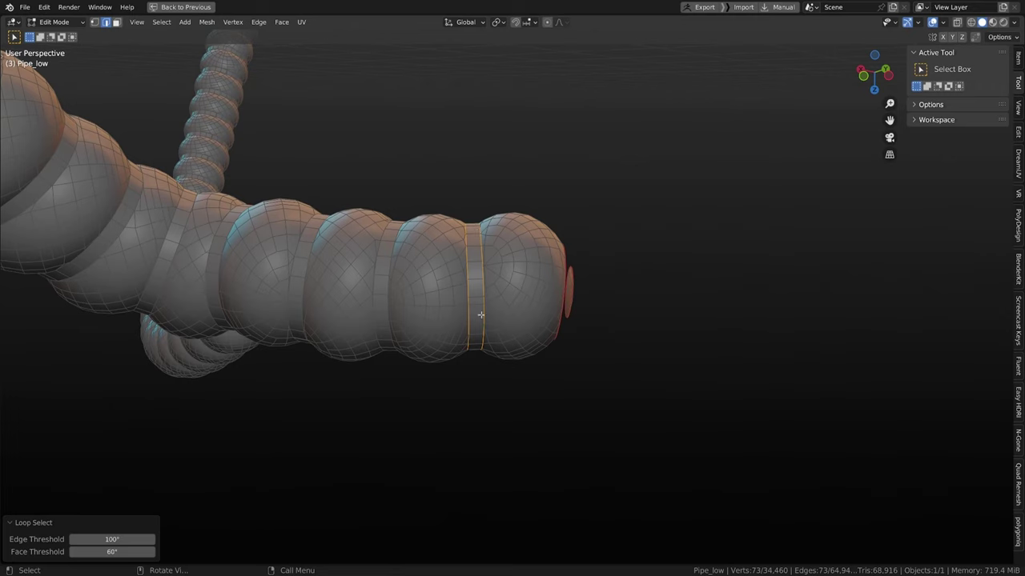
{"action": "scroll", "coordinate": [464, 254], "scroll_direction": "down", "scroll_amount": 3}
{"action": "scroll", "coordinate": [463, 255], "scroll_direction": "up", "scroll_amount": 3}
{"action": "middle_click_drag", "start_coordinate": [461, 215], "coordinate": [441, 267]}
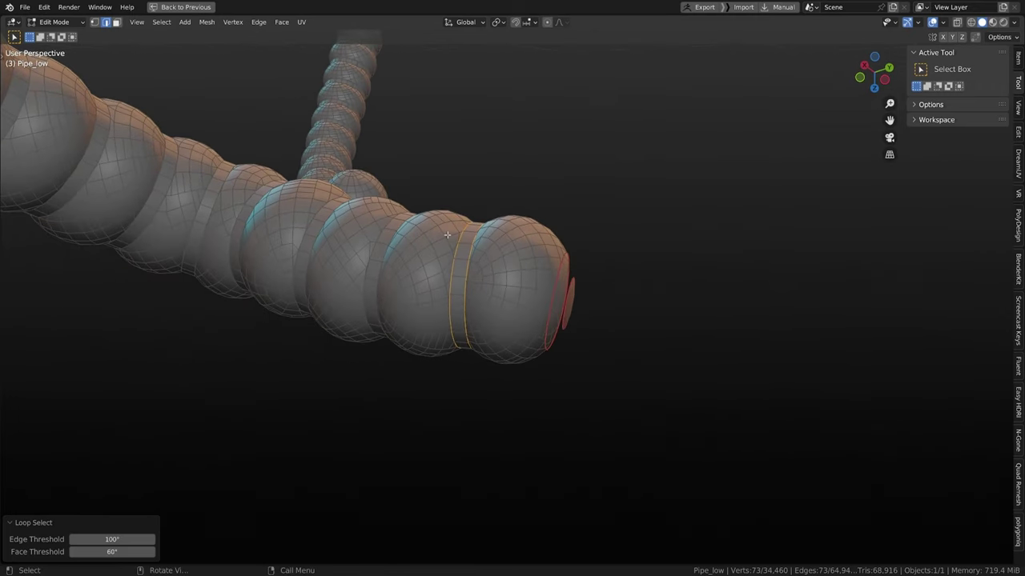
{"action": "key", "text": "ctrl+e"}
{"action": "left_click", "coordinate": [433, 244]}
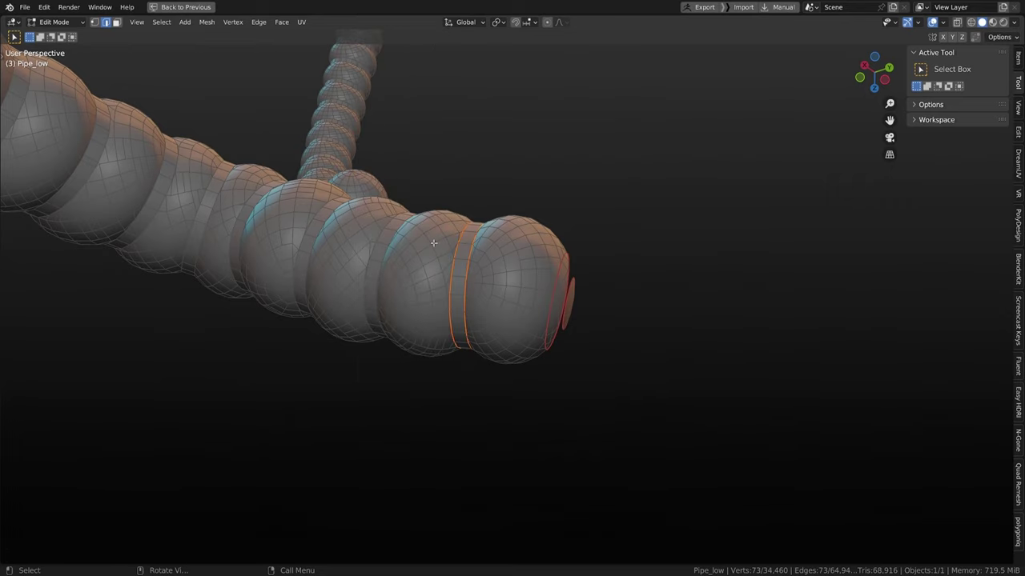
Step: Clear the loop selection and select all sharp edges of the pipe at 30° sharpness
{"action": "scroll", "coordinate": [433, 244], "scroll_direction": "down", "scroll_amount": 6}
{"action": "left_click", "coordinate": [462, 249]}
{"action": "scroll", "coordinate": [425, 231], "scroll_direction": "up", "scroll_amount": 4}
{"action": "middle_click_drag", "start_coordinate": [466, 238], "coordinate": [508, 251]}
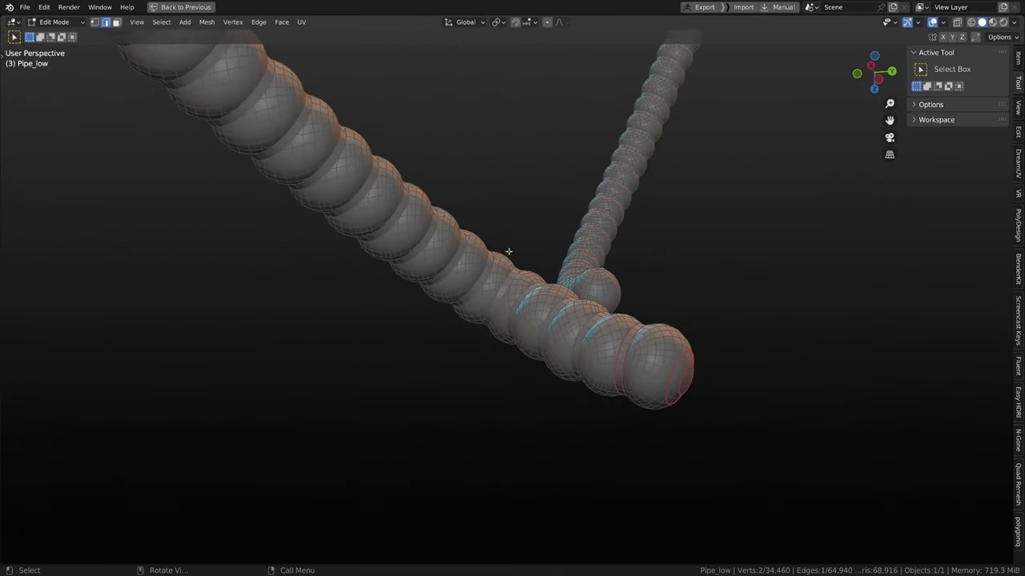
{"action": "left_click", "coordinate": [159, 23]}
{"action": "left_click", "coordinate": [161, 22]}
{"action": "mouse_move", "coordinate": [210, 173]}
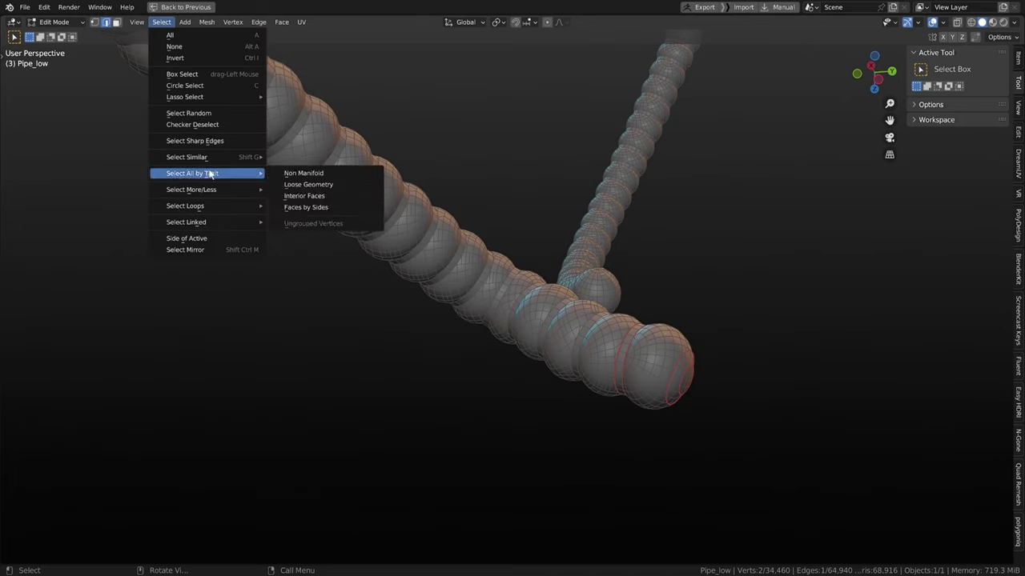
{"action": "mouse_move", "coordinate": [212, 207]}
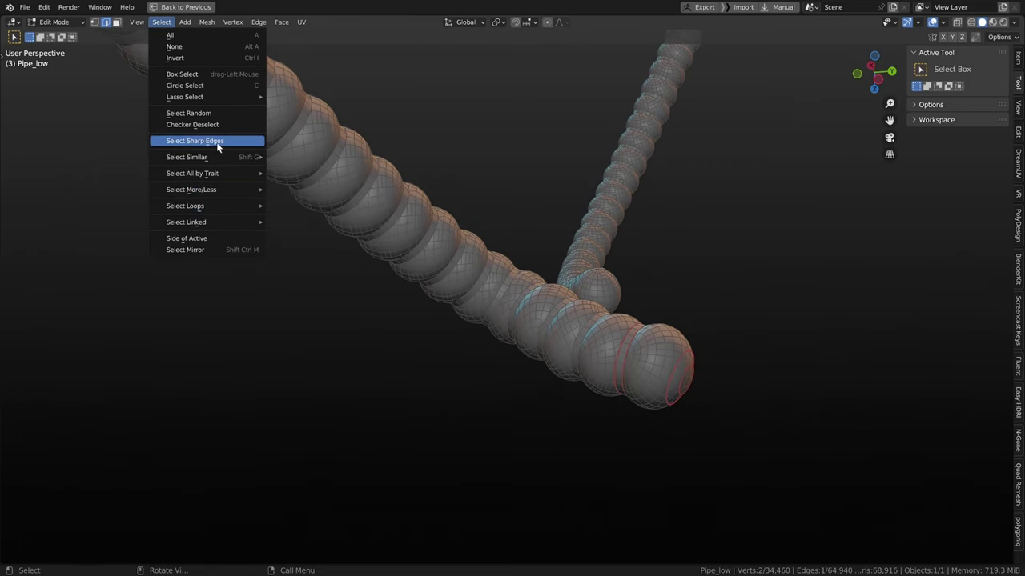
{"action": "left_click", "coordinate": [218, 147]}
{"action": "middle_click_drag", "start_coordinate": [368, 190], "coordinate": [353, 252]}
{"action": "scroll", "coordinate": [377, 248], "scroll_direction": "up", "scroll_amount": 5}
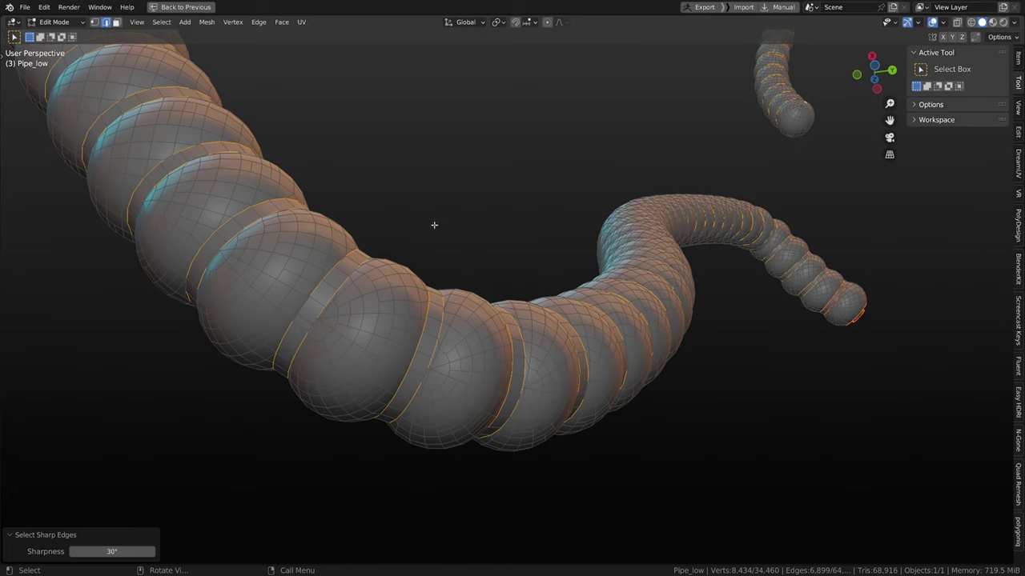
Step: Try to extend the sharp-edge selection to full edge loops, and undo it together with the sharp-edge selection
{"action": "key", "text": "q"}
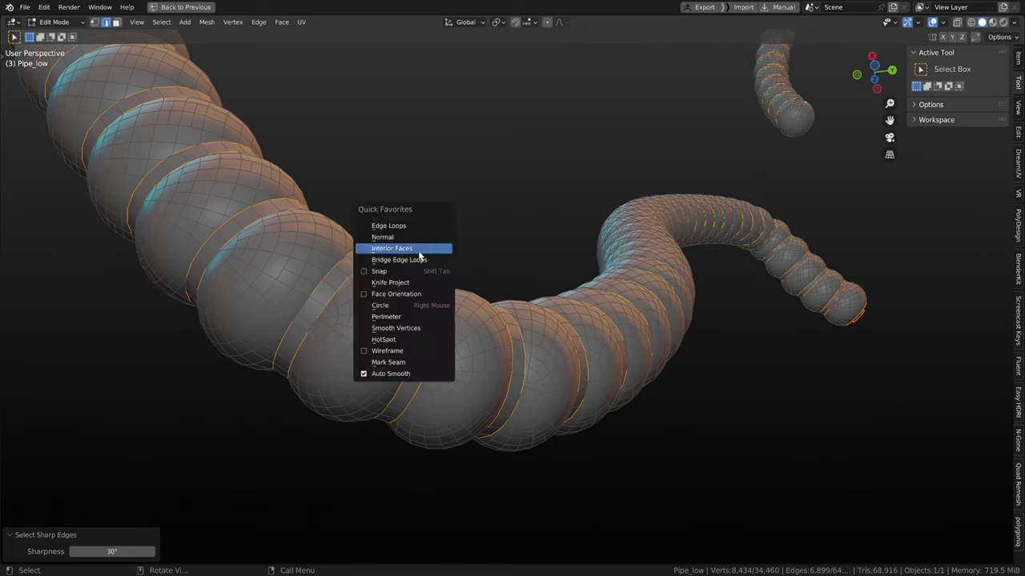
{"action": "left_click", "coordinate": [408, 227]}
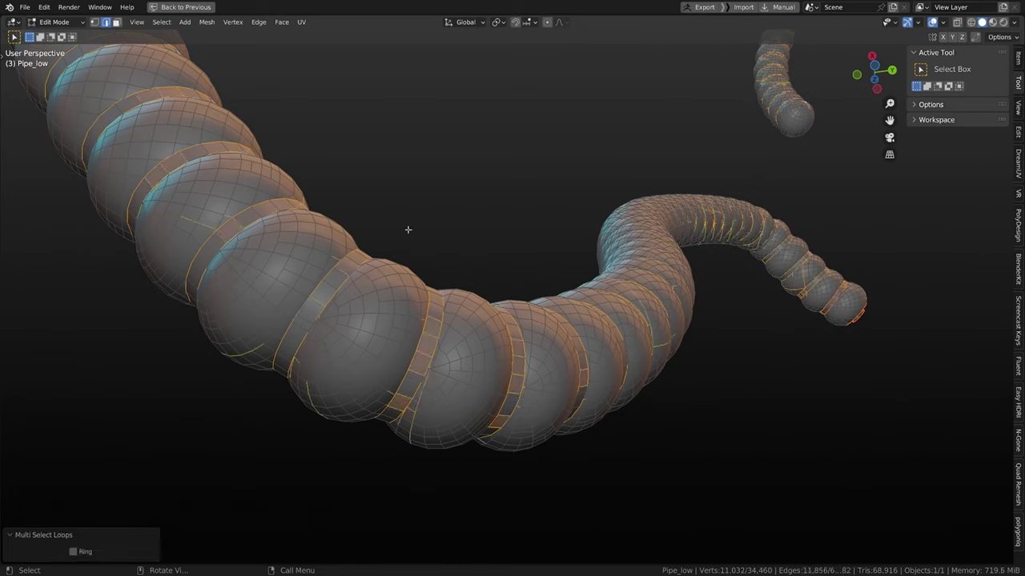
{"action": "key", "text": "ctrl+z"}
{"action": "middle_click_drag", "start_coordinate": [433, 198], "coordinate": [433, 229]}
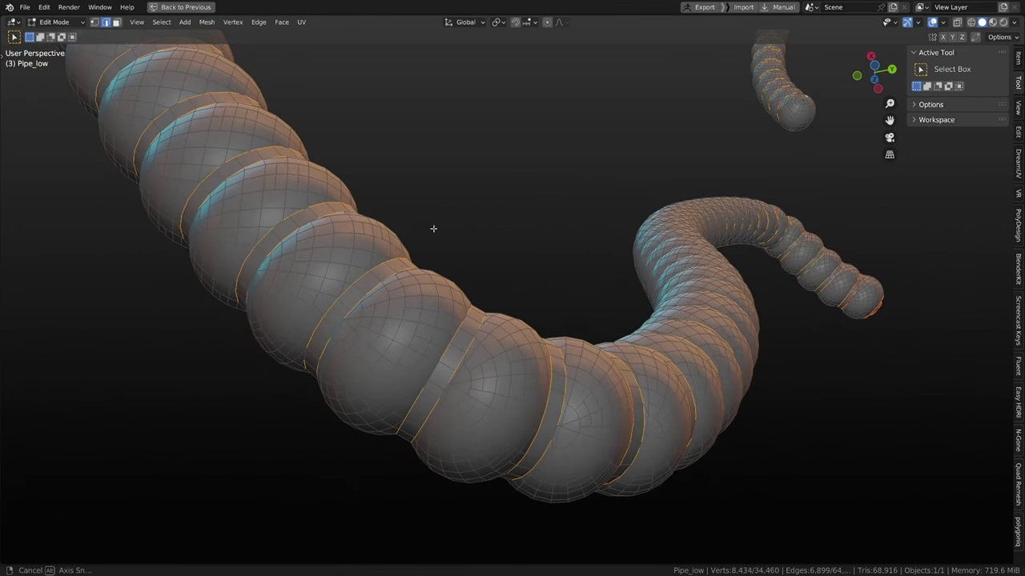
{"action": "key", "text": "ctrl+z"}
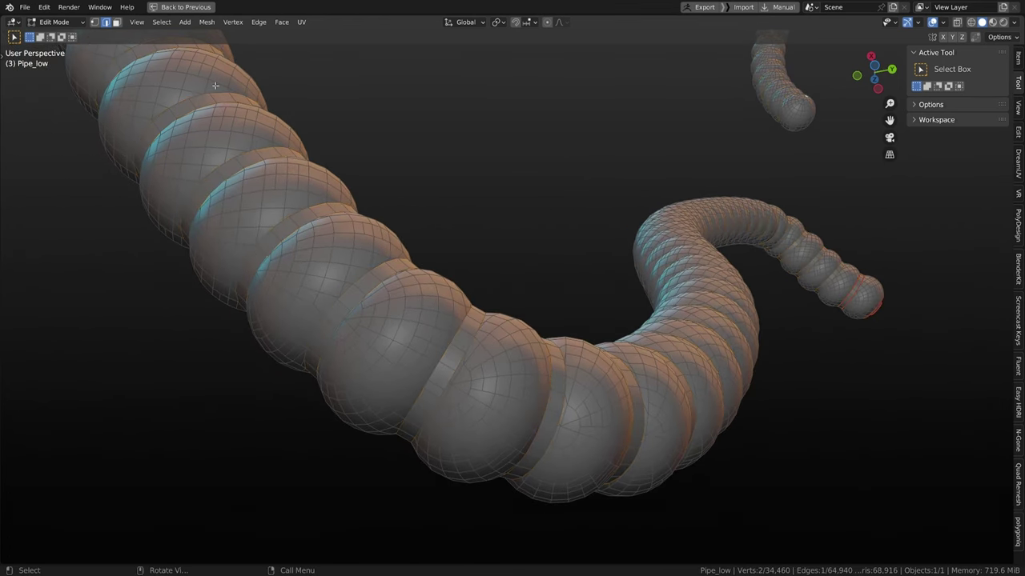
Step: Select the pipe's sharp edges with the sharpness threshold lowered to 17.9°
{"action": "left_click", "coordinate": [161, 22]}
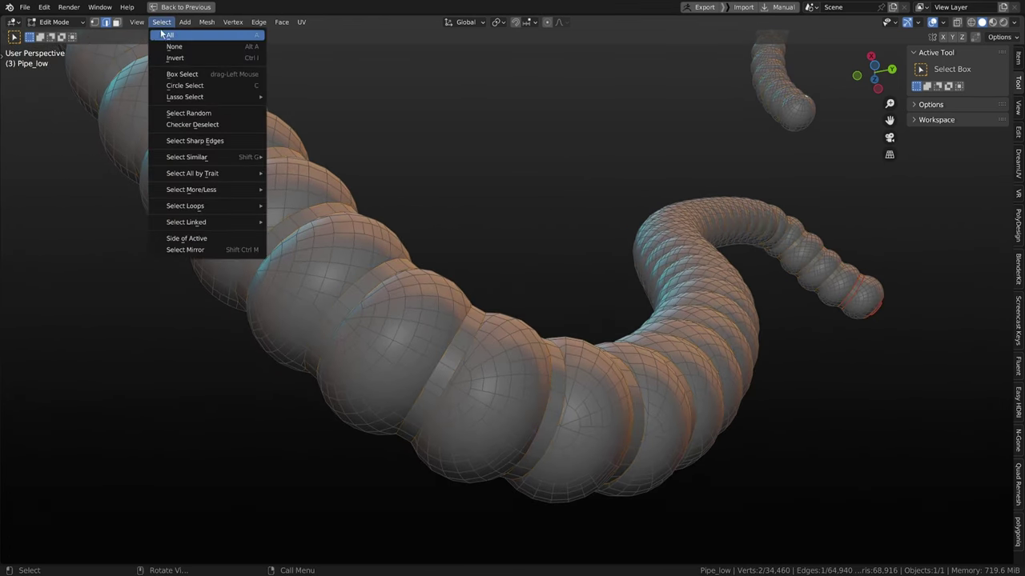
{"action": "left_click", "coordinate": [197, 142]}
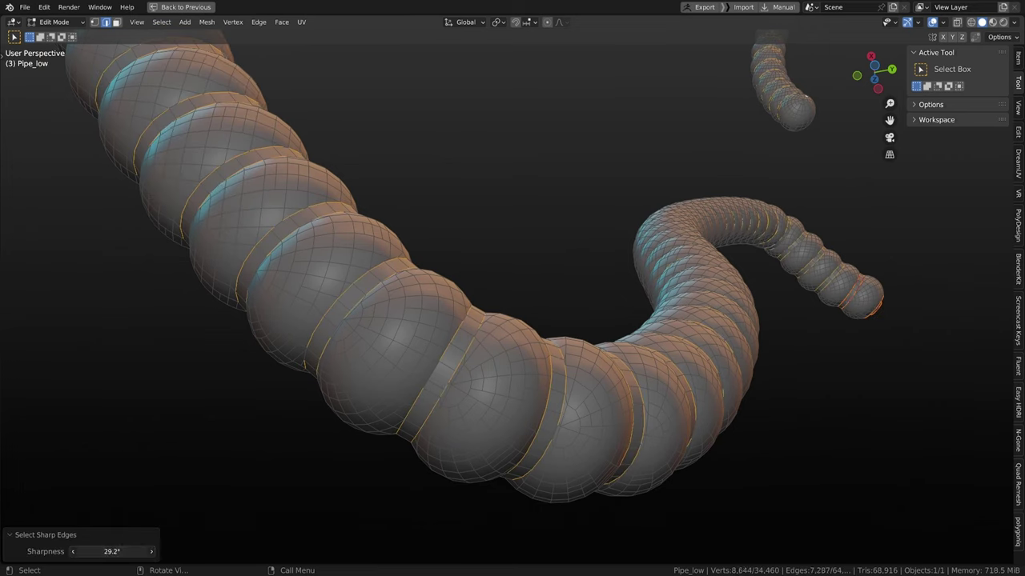
{"action": "left_click_drag", "start_coordinate": [112, 551], "coordinate": [107, 551]}
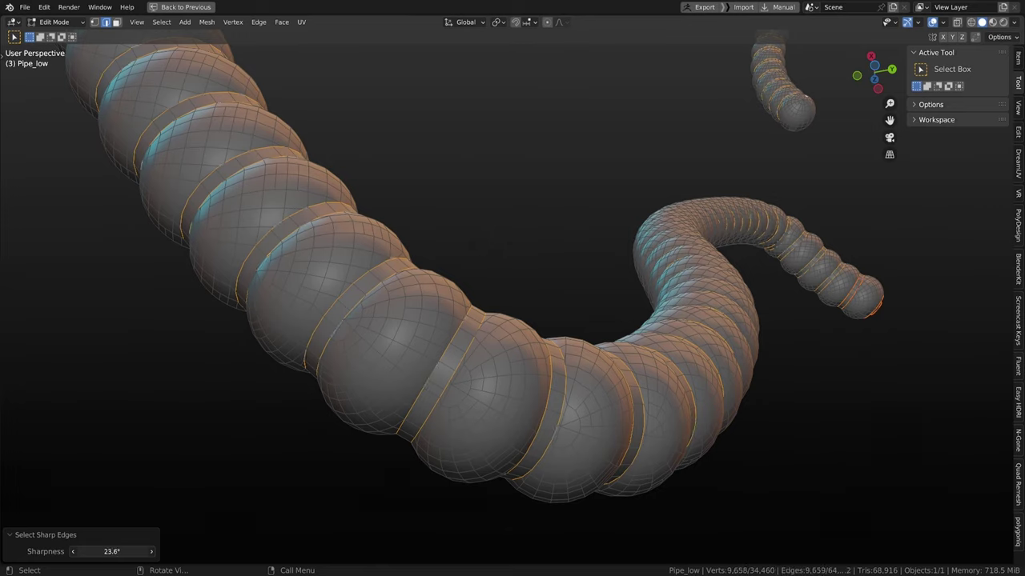
{"action": "left_click_drag", "start_coordinate": [112, 551], "coordinate": [209, 552]}
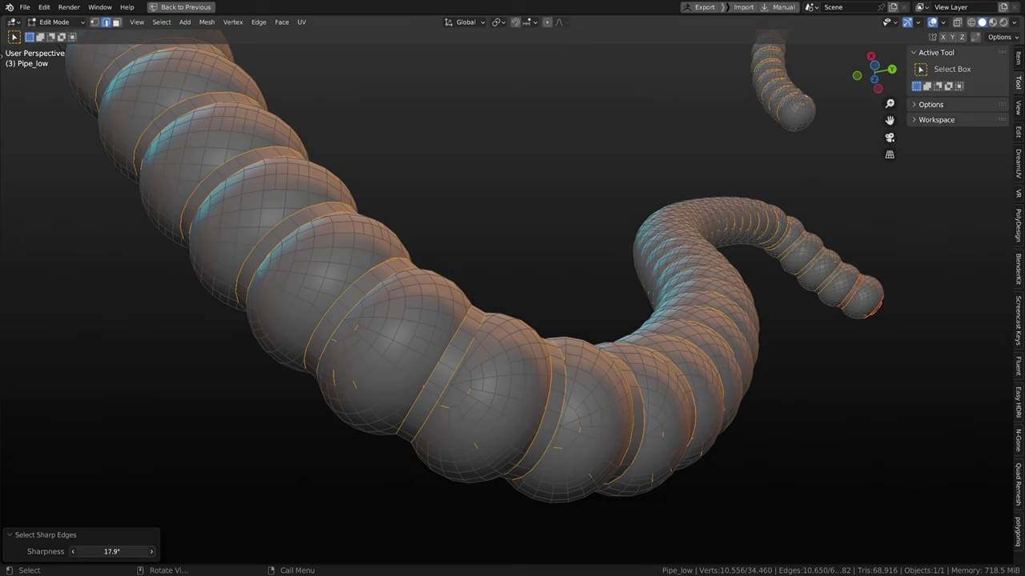
Step: Hide the floor grid and the X and Y axis lines in the viewport overlays
{"action": "middle_click_drag", "start_coordinate": [588, 264], "coordinate": [522, 276]}
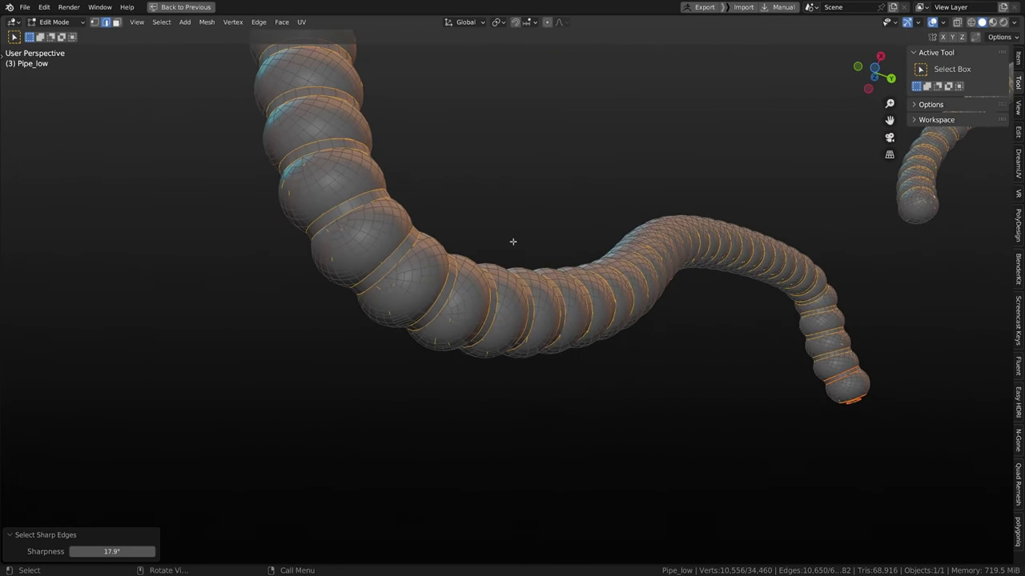
{"action": "mouse_move", "coordinate": [514, 240]}
{"action": "middle_mouse_down"}
{"action": "mouse_move", "coordinate": [521, 244]}
{"action": "mouse_move", "coordinate": [502, 225]}
{"action": "middle_mouse_up"}
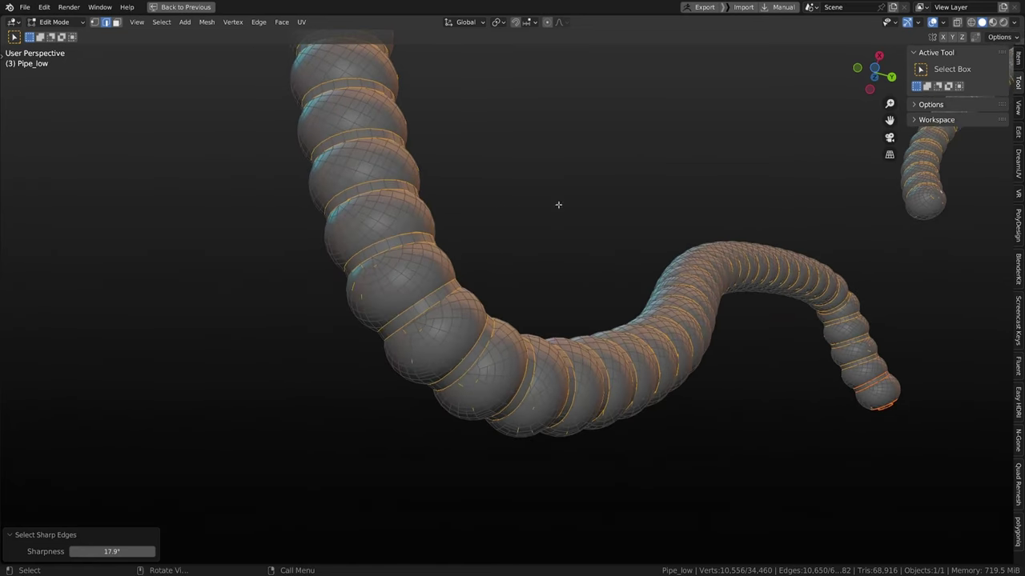
{"action": "middle_click_drag", "start_coordinate": [558, 205], "coordinate": [472, 348]}
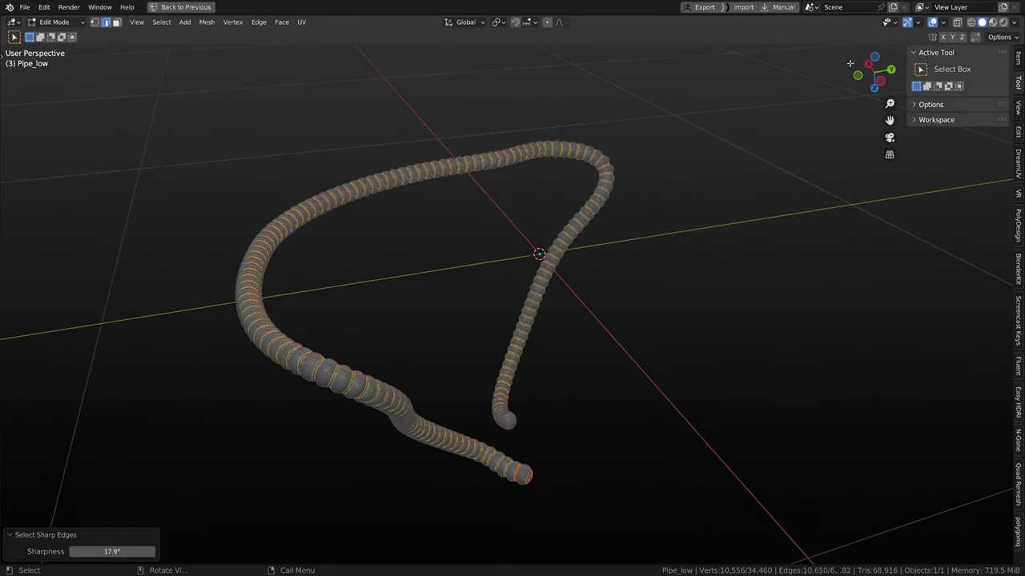
{"action": "left_click", "coordinate": [944, 23]}
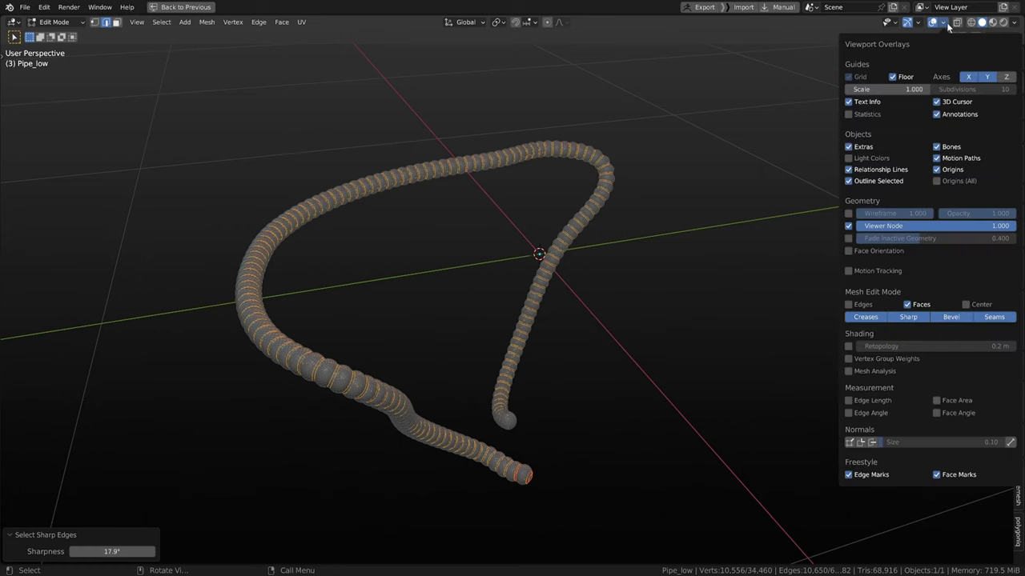
{"action": "left_click", "coordinate": [973, 78]}
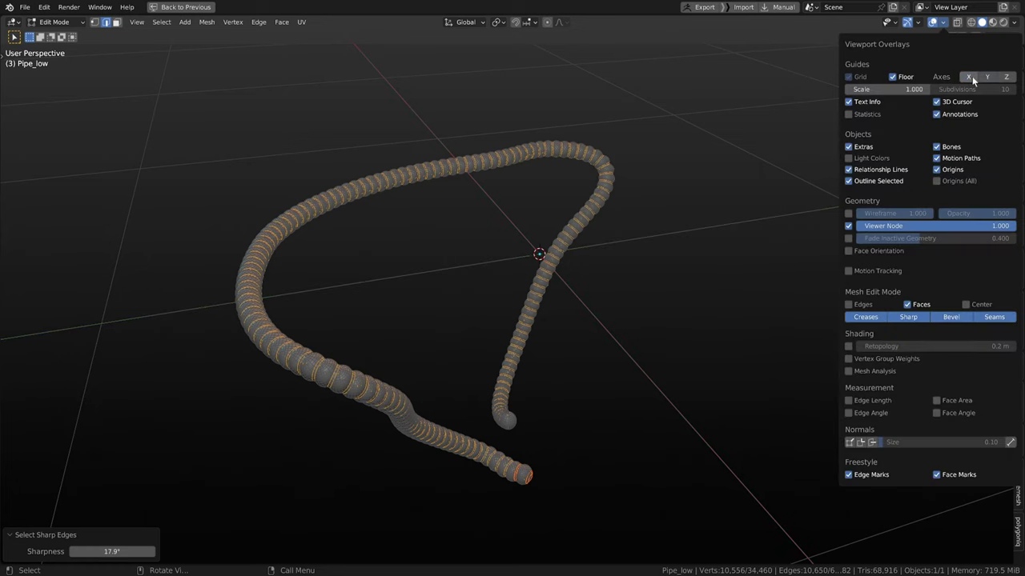
{"action": "left_click", "coordinate": [893, 81]}
Step: Replace the sharp-edge selection with a single edge and hide the sidebar, framing the seamed end of the pipe
{"action": "middle_click_drag", "start_coordinate": [483, 383], "coordinate": [463, 355]}
{"action": "left_click", "coordinate": [459, 422]}
{"action": "scroll", "coordinate": [460, 423], "scroll_direction": "up", "scroll_amount": 2}
{"action": "middle_click_drag", "start_coordinate": [460, 423], "coordinate": [481, 236], "text": "shift"}
{"action": "scroll", "coordinate": [425, 403], "scroll_direction": "up", "scroll_amount": 5}
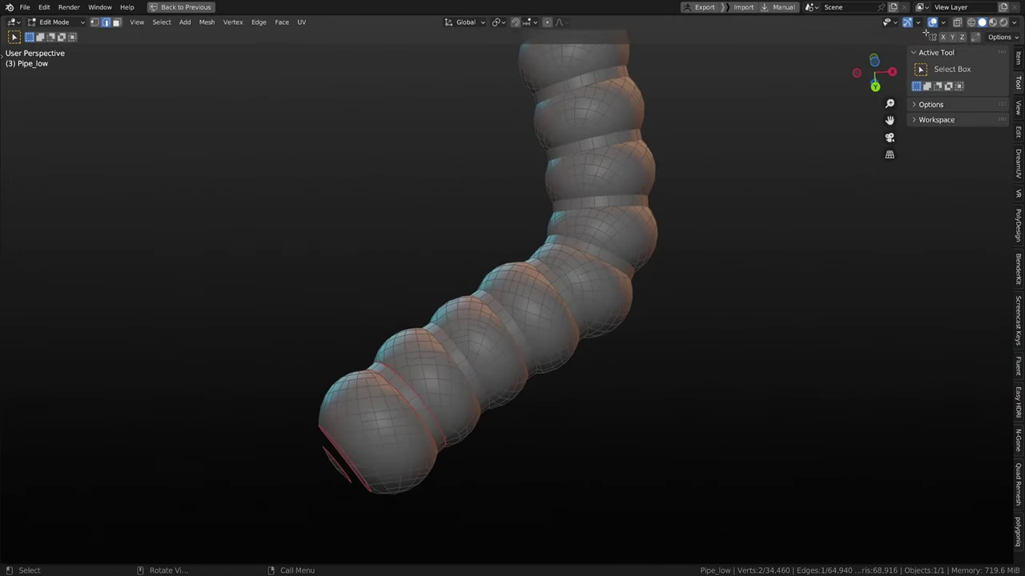
{"action": "key", "text": "n"}
{"action": "middle_click_drag", "start_coordinate": [792, 185], "coordinate": [497, 267]}
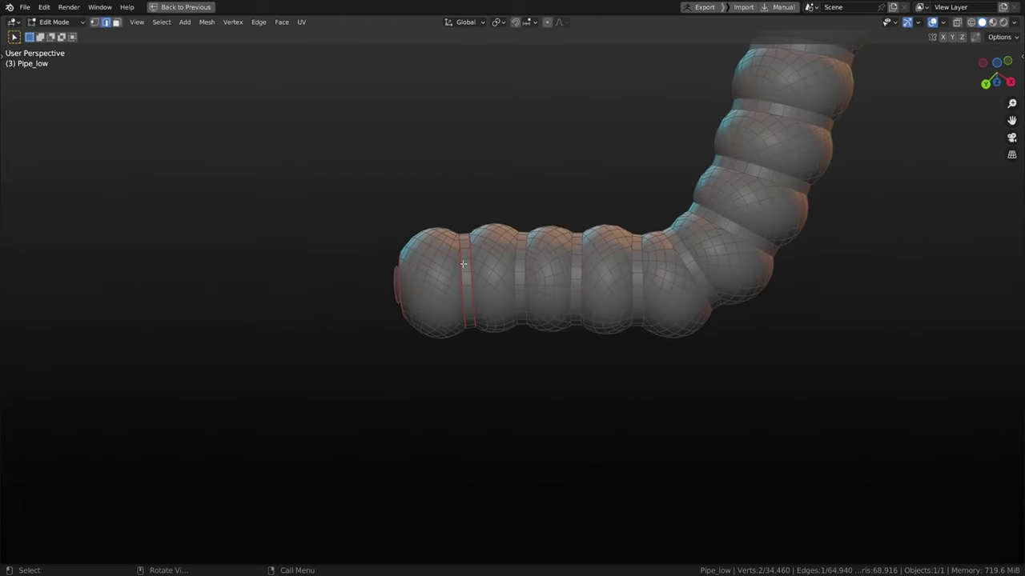
Step: Select the edge loop along the border of the second connecting ring nearest the pipe's end
{"action": "left_click", "coordinate": [517, 265], "text": "alt"}
{"action": "mouse_move", "coordinate": [518, 265]}
{"action": "middle_mouse_down"}
{"action": "mouse_move", "coordinate": [530, 187]}
{"action": "mouse_move", "coordinate": [510, 120]}
{"action": "mouse_move", "coordinate": [520, 268]}
{"action": "middle_mouse_up"}
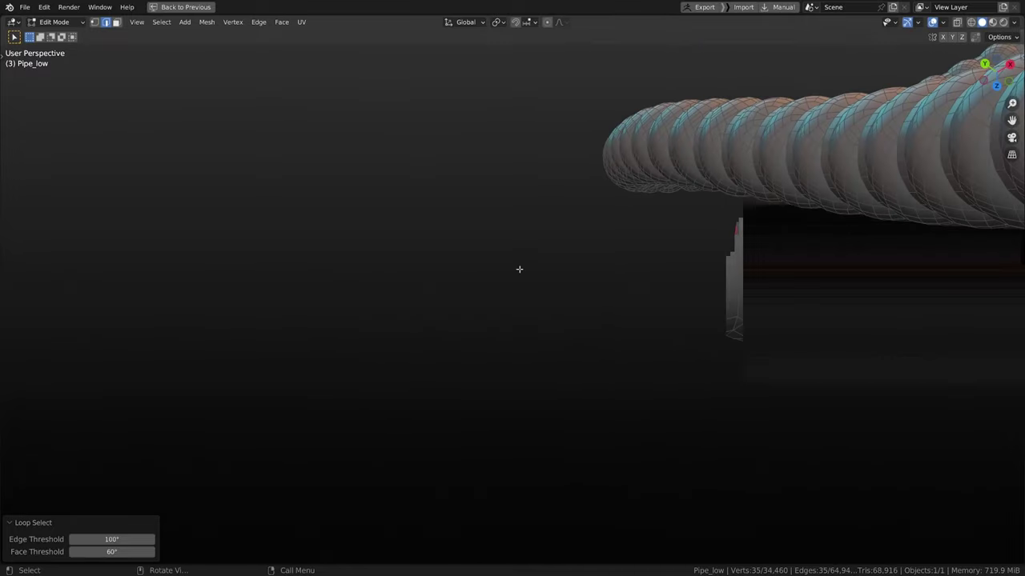
{"action": "scroll", "coordinate": [517, 269], "scroll_direction": "down", "scroll_amount": 4}
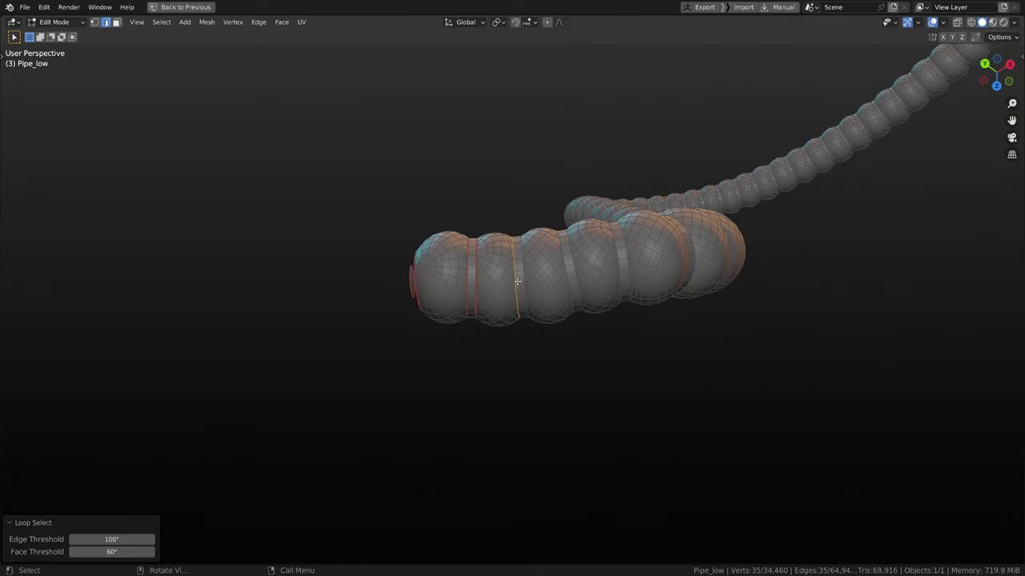
{"action": "scroll", "coordinate": [517, 281], "scroll_direction": "up", "scroll_amount": 3}
{"action": "left_click", "coordinate": [522, 280]}
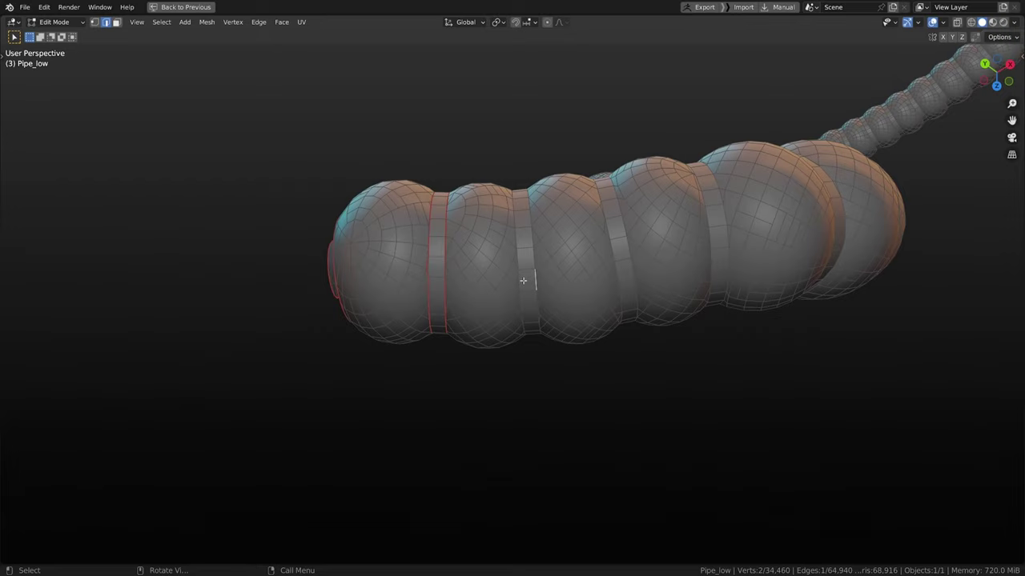
{"action": "left_click", "coordinate": [523, 280], "text": "alt"}
{"action": "middle_click_drag", "start_coordinate": [523, 280], "coordinate": [597, 314]}
{"action": "scroll", "coordinate": [538, 276], "scroll_direction": "up", "scroll_amount": 4}
{"action": "scroll", "coordinate": [538, 277], "scroll_direction": "down", "scroll_amount": 4}
Step: Try to add the second ring's opposite border loop to the selection, and undo the stray picks
{"action": "left_click", "coordinate": [602, 251], "text": "alt+shift"}
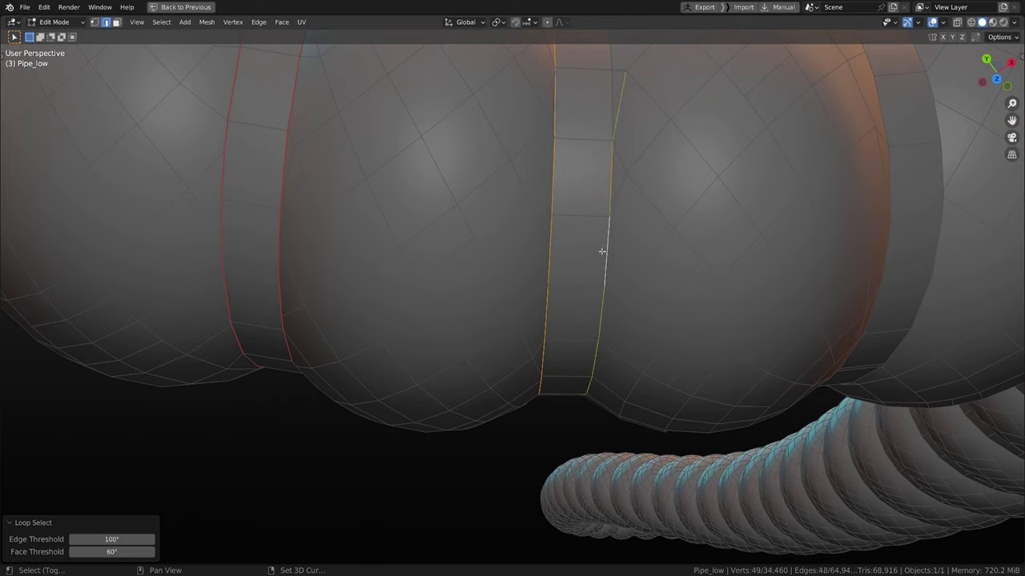
{"action": "left_click", "coordinate": [601, 240], "text": "alt+shift"}
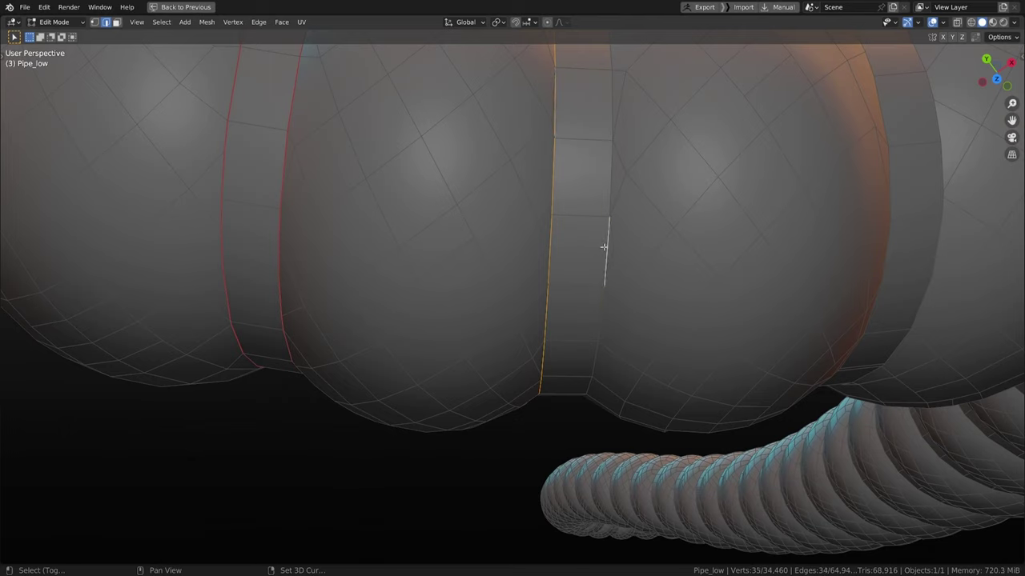
{"action": "left_click", "coordinate": [604, 247], "text": "alt+shift"}
{"action": "key", "text": "ctrl+z"}
{"action": "left_click", "coordinate": [608, 103], "text": "alt+shift"}
{"action": "key", "text": "ctrl+z"}
Step: Add the second ring's opposite border to the selection and mark both border loops as seams
{"action": "middle_click_drag", "start_coordinate": [611, 284], "coordinate": [575, 268]}
{"action": "left_click", "coordinate": [604, 254], "text": "alt+shift"}
{"action": "left_click", "coordinate": [599, 231], "text": "alt+shift"}
{"action": "left_click", "coordinate": [610, 152], "text": "alt+shift"}
{"action": "scroll", "coordinate": [593, 238], "scroll_direction": "down", "scroll_amount": 6}
{"action": "right_click", "coordinate": [575, 268]}
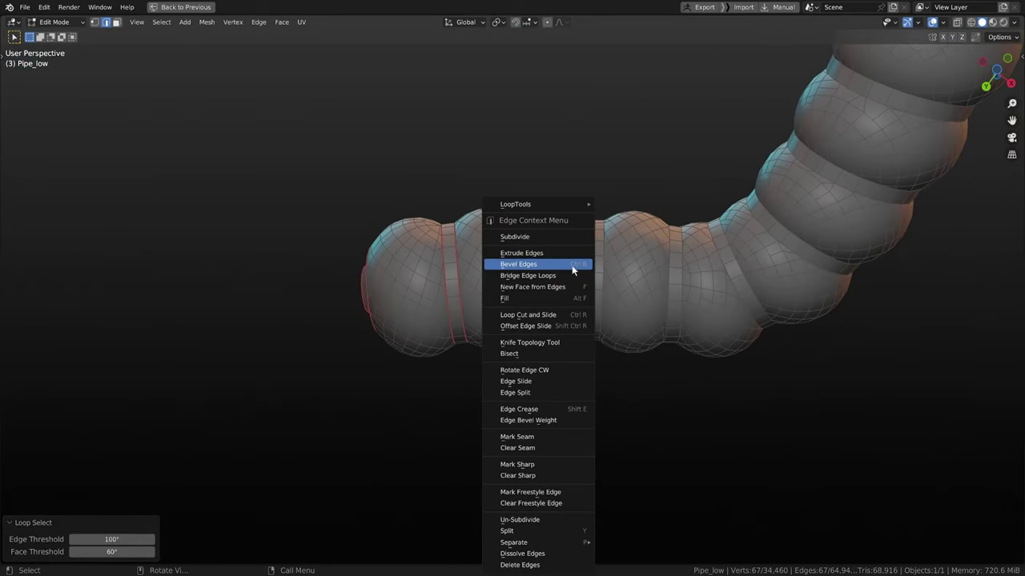
{"action": "left_click", "coordinate": [545, 436]}
Step: Select the edge loop along the far border of the third connecting ring
{"action": "middle_click_drag", "start_coordinate": [648, 327], "coordinate": [644, 427]}
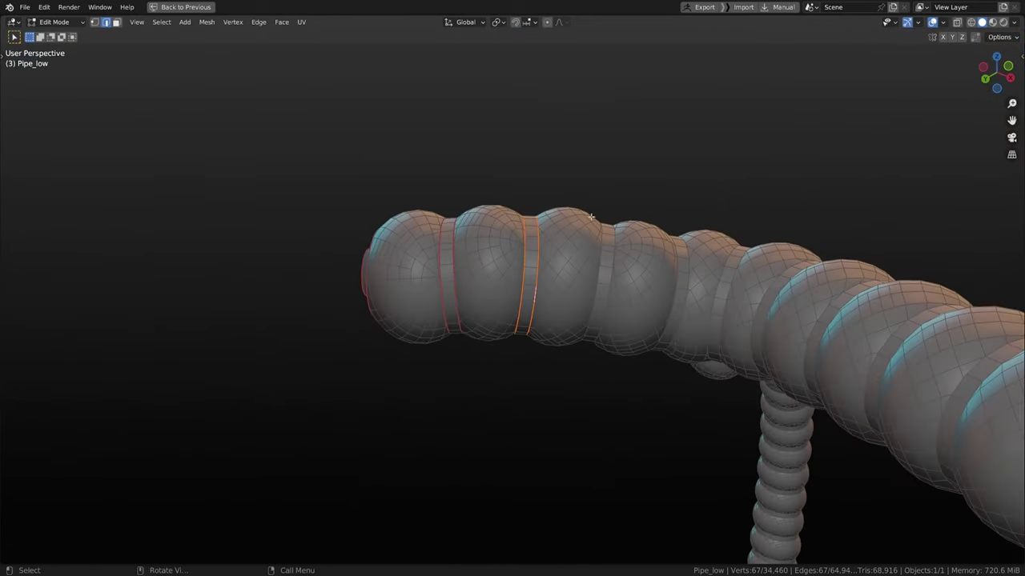
{"action": "scroll", "coordinate": [631, 277], "scroll_direction": "up", "scroll_amount": 10}
{"action": "scroll", "coordinate": [632, 277], "scroll_direction": "down", "scroll_amount": 2}
{"action": "scroll", "coordinate": [631, 275], "scroll_direction": "down", "scroll_amount": 8}
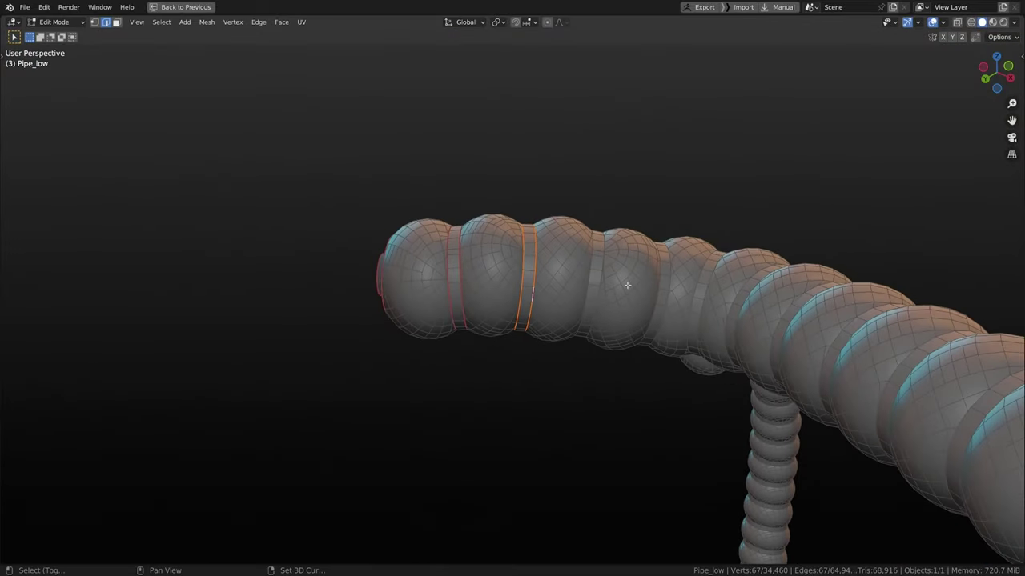
{"action": "middle_click_drag", "start_coordinate": [628, 285], "coordinate": [578, 294], "text": "shift"}
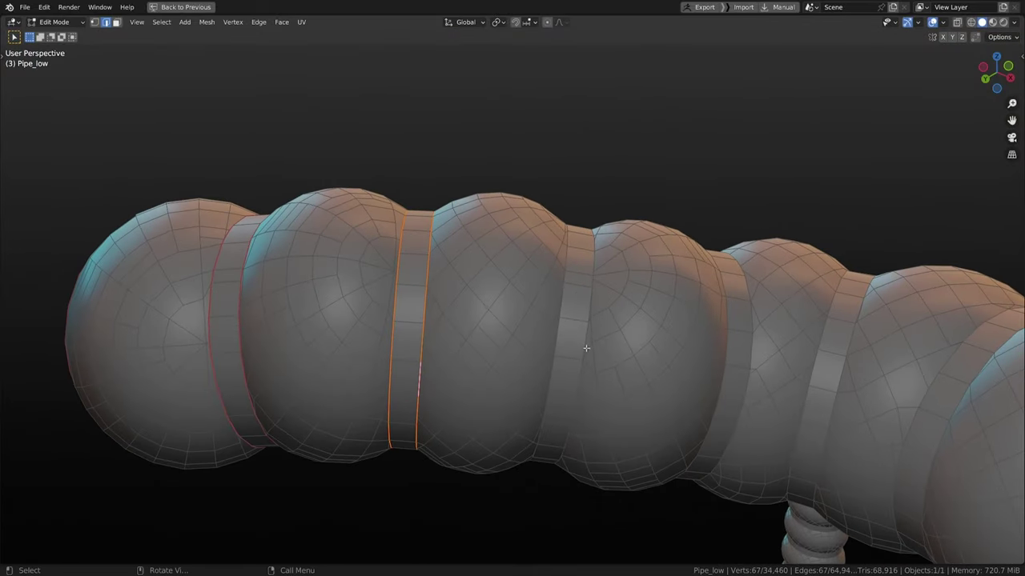
{"action": "left_click", "coordinate": [586, 348], "text": "alt"}
{"action": "left_click", "coordinate": [588, 309], "text": "alt"}
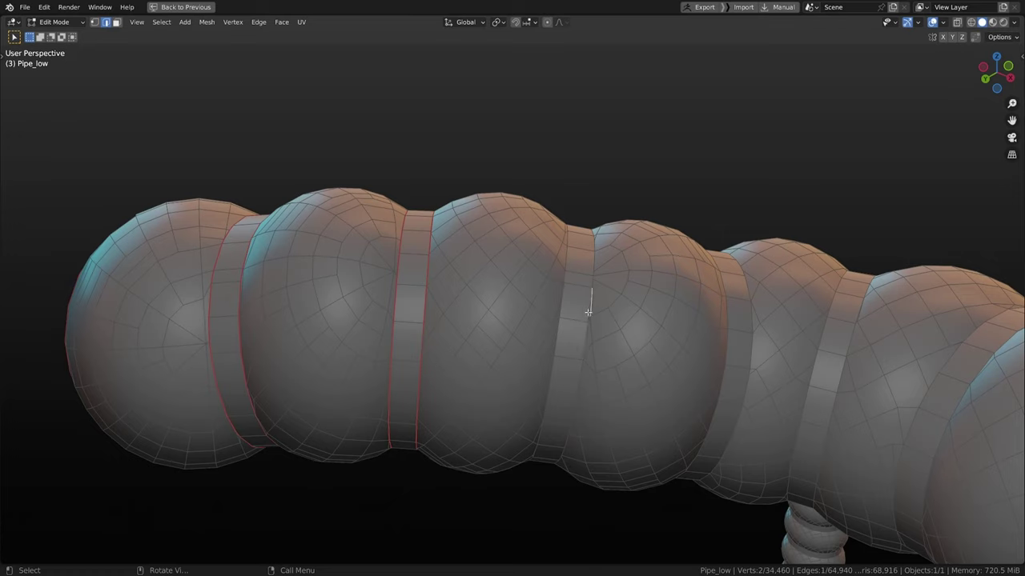
{"action": "scroll", "coordinate": [587, 313], "scroll_direction": "down", "scroll_amount": 5}
{"action": "middle_click_drag", "start_coordinate": [588, 312], "coordinate": [614, 48]}
{"action": "middle_click_drag", "start_coordinate": [555, 366], "coordinate": [589, 476]}
{"action": "scroll", "coordinate": [560, 440], "scroll_direction": "up", "scroll_amount": 5}
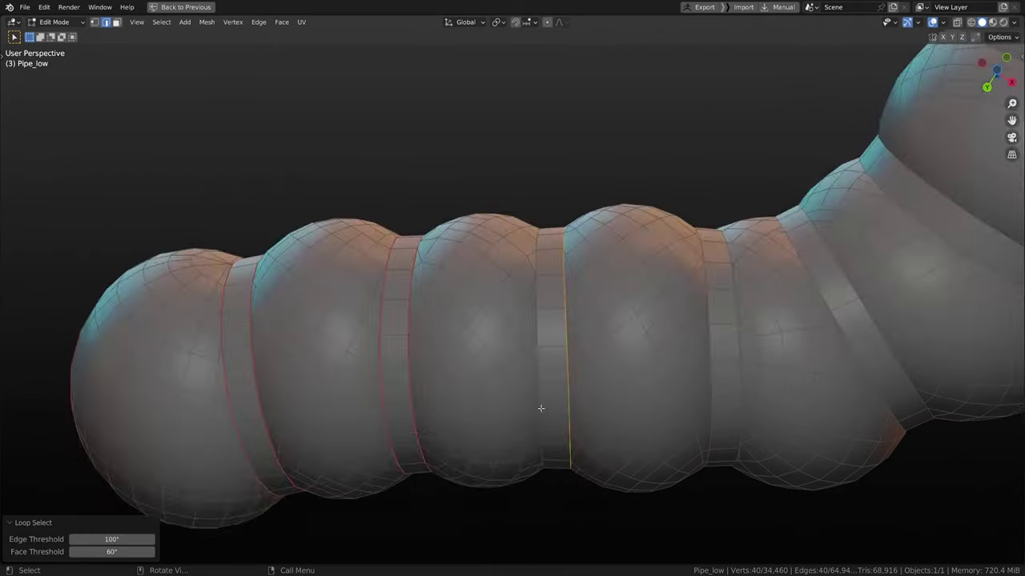
Step: Add the third ring's other border loop to the selection and mark both loops as seams
{"action": "middle_click_drag", "start_coordinate": [540, 403], "coordinate": [525, 300]}
{"action": "scroll", "coordinate": [547, 312], "scroll_direction": "down", "scroll_amount": 5}
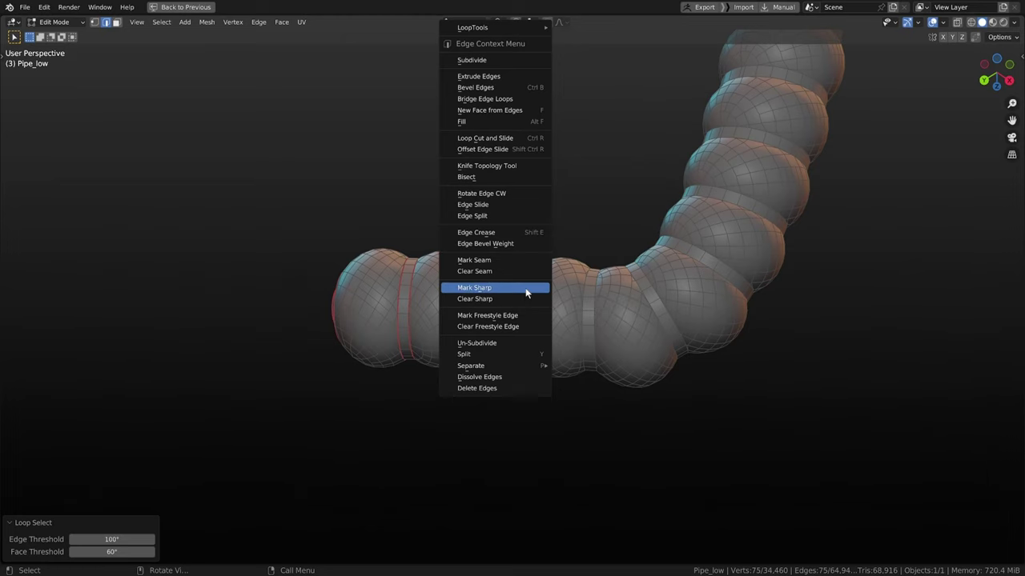
{"action": "left_click", "coordinate": [526, 291]}
{"action": "left_click", "coordinate": [524, 262]}
Step: Select both borders of the fourth connecting ring, undoing the stray loop and picking the far border in sections, and mark them as seams
{"action": "middle_click_drag", "start_coordinate": [524, 261], "coordinate": [571, 348]}
{"action": "scroll", "coordinate": [574, 352], "scroll_direction": "up", "scroll_amount": 5}
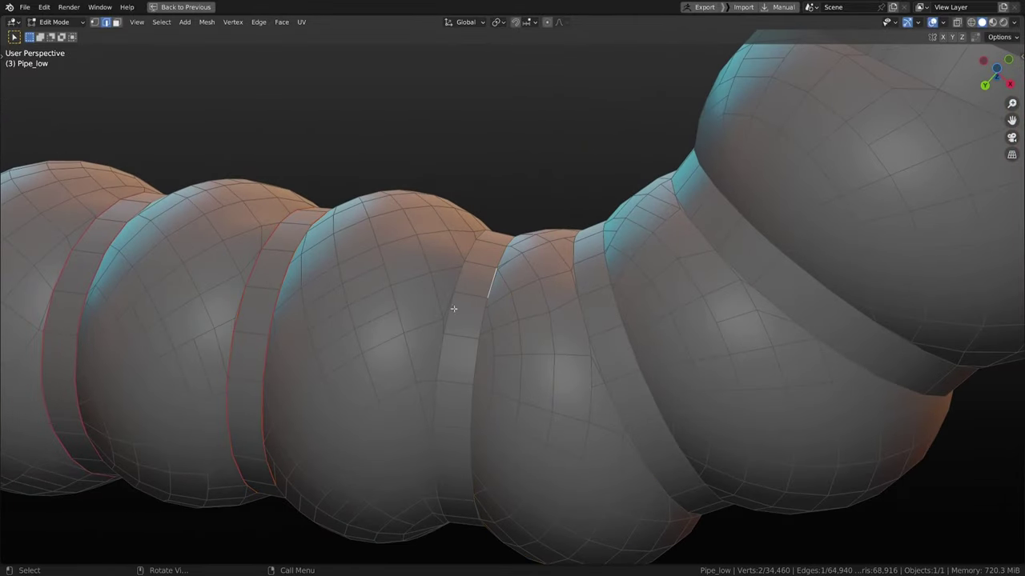
{"action": "scroll", "coordinate": [449, 311], "scroll_direction": "down", "scroll_amount": 6}
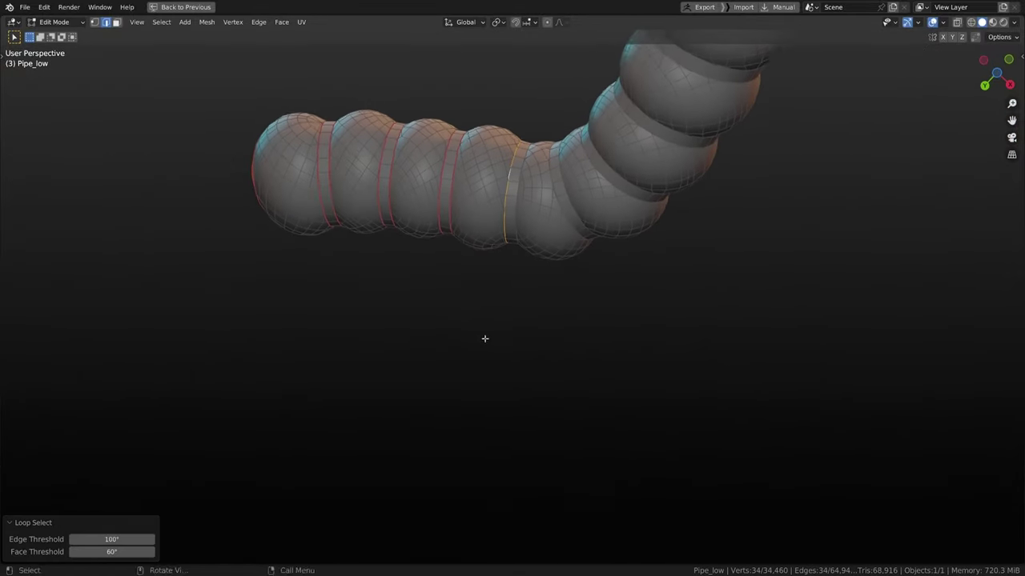
{"action": "middle_click_drag", "start_coordinate": [484, 339], "coordinate": [531, 183]}
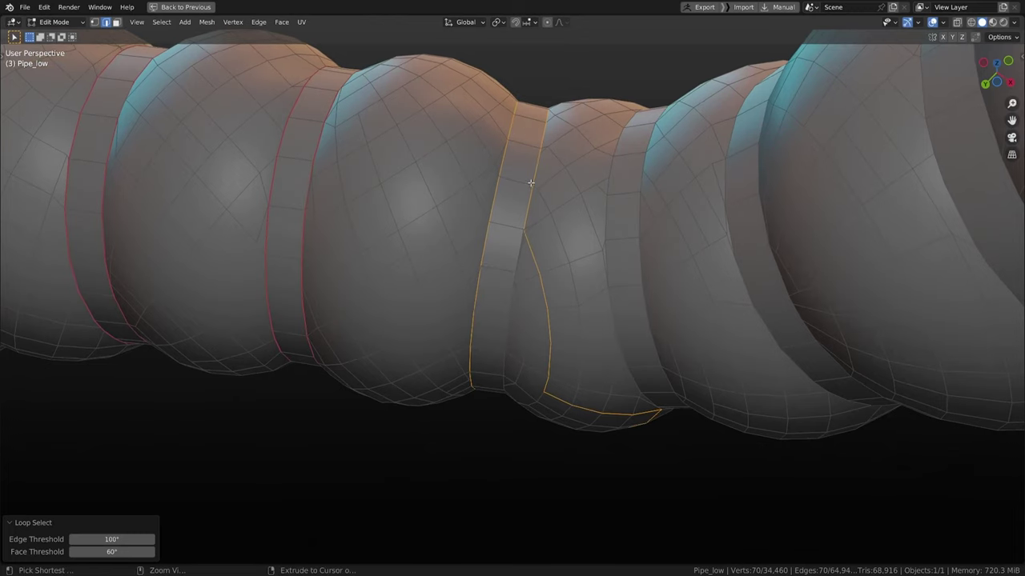
{"action": "key", "text": "ctrl+z"}
{"action": "middle_click_drag", "start_coordinate": [502, 314], "coordinate": [509, 281]}
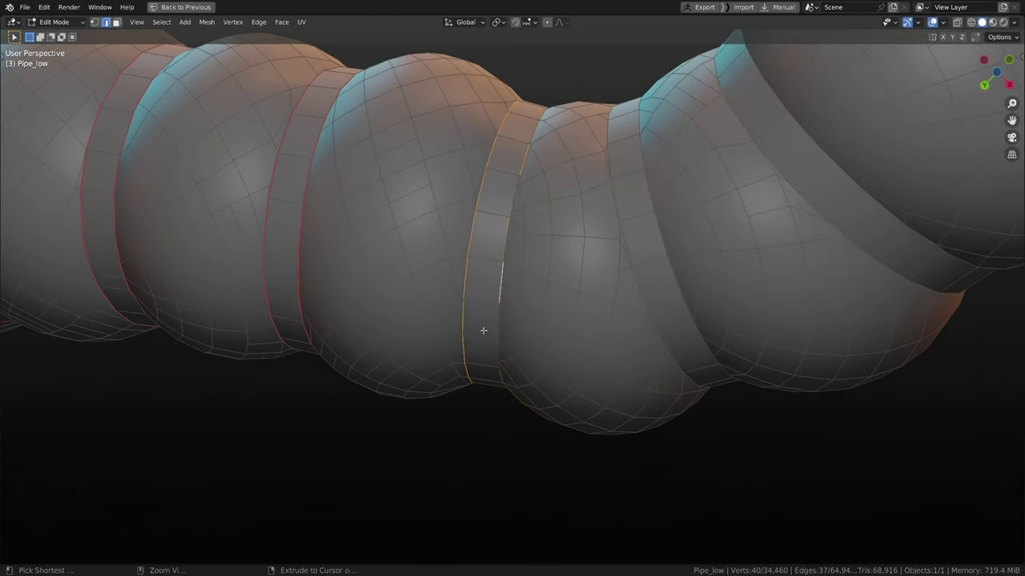
{"action": "middle_click_drag", "start_coordinate": [483, 330], "coordinate": [506, 260]}
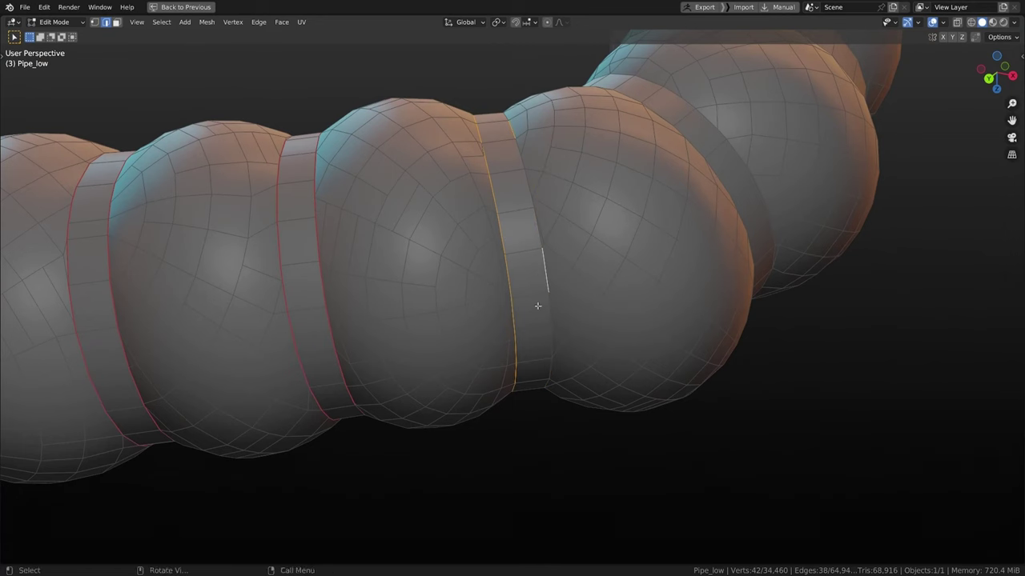
{"action": "middle_click_drag", "start_coordinate": [537, 305], "coordinate": [539, 234]}
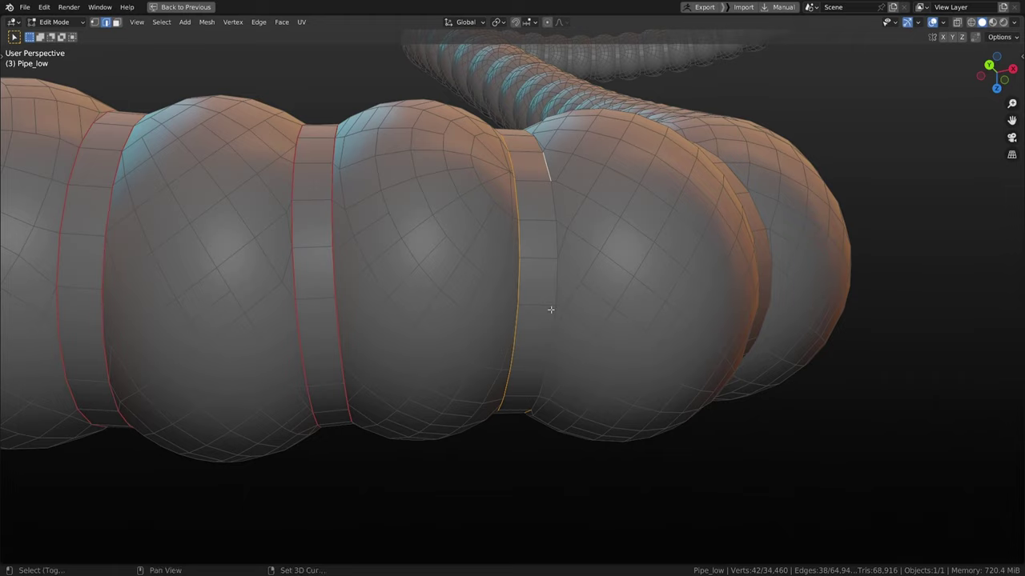
{"action": "middle_click_drag", "start_coordinate": [543, 364], "coordinate": [542, 305]}
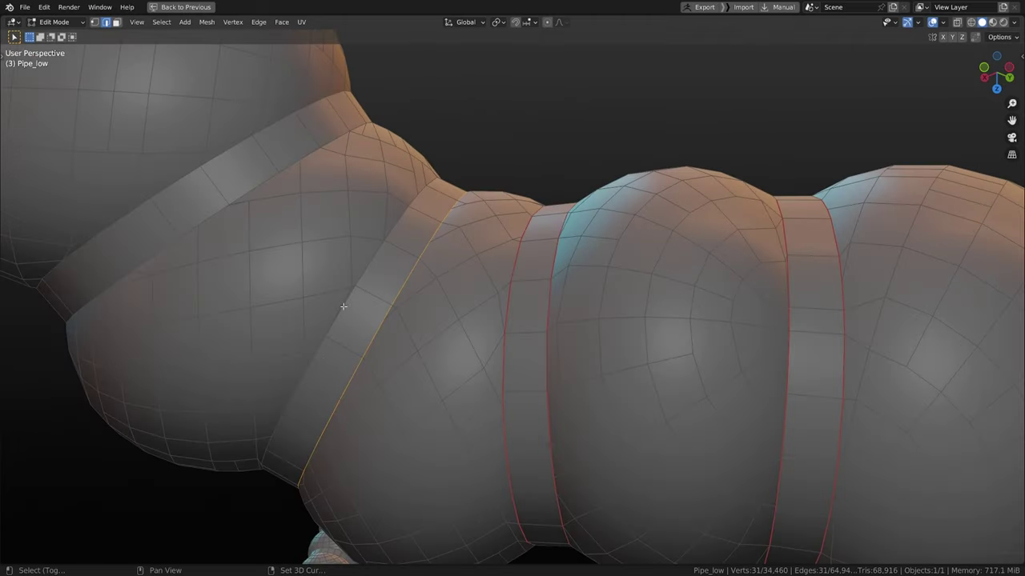
Step: Add the far border loop of the fifth connecting ring to the selection and mark both borders as seams
{"action": "middle_click_drag", "start_coordinate": [336, 312], "coordinate": [332, 341]}
{"action": "right_click", "coordinate": [383, 246]}
{"action": "scroll", "coordinate": [347, 320], "scroll_direction": "down", "scroll_amount": 9}
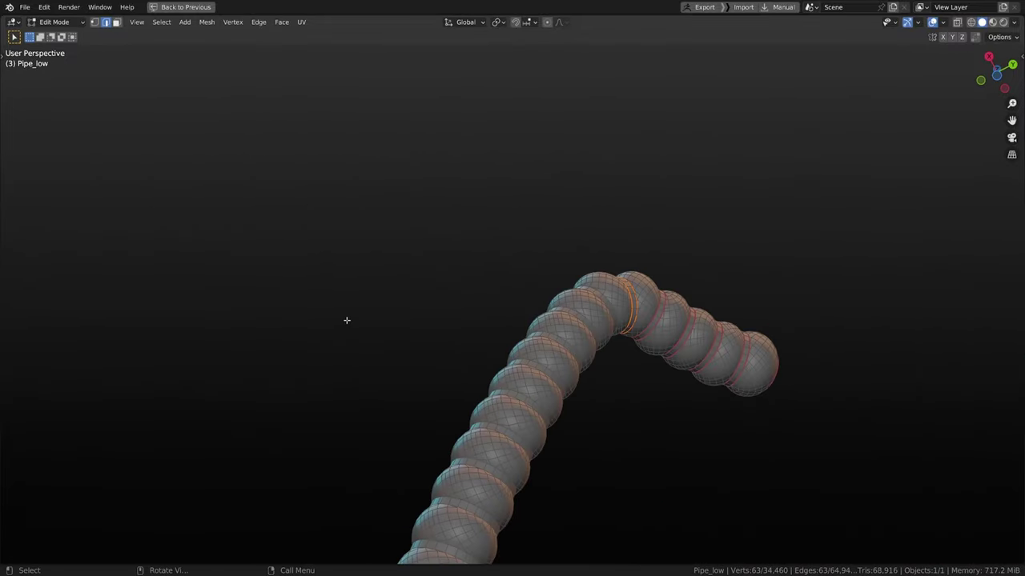
Step: Select both border loops of the next unmarked rings past the bend and mark them as seams
{"action": "scroll", "coordinate": [442, 334], "scroll_direction": "up", "scroll_amount": 9}
{"action": "middle_click_drag", "start_coordinate": [535, 331], "coordinate": [342, 328], "text": "shift"}
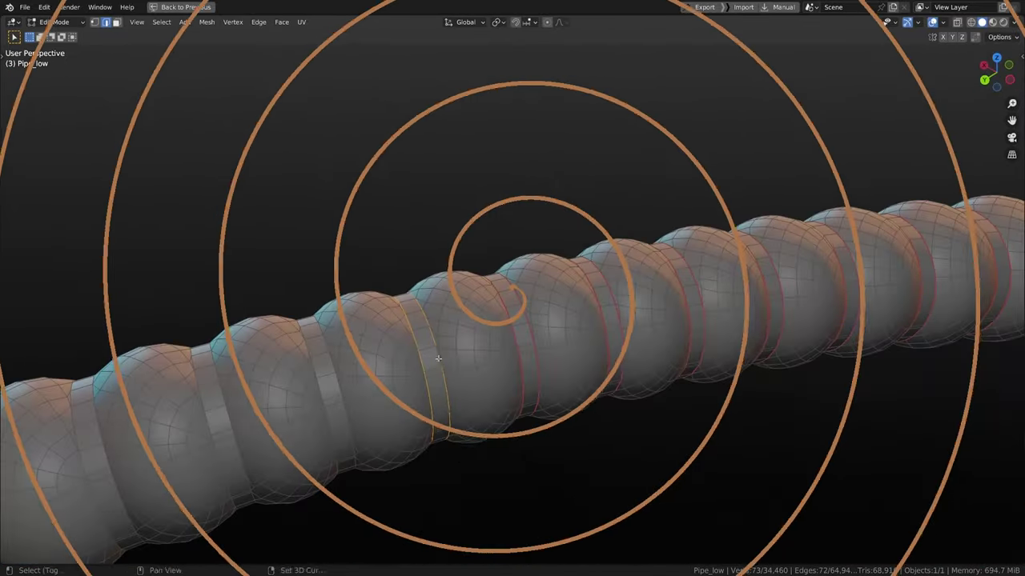
{"action": "left_click", "coordinate": [579, 359], "text": "alt"}
{"action": "middle_click_drag", "start_coordinate": [579, 359], "coordinate": [535, 347]}
{"action": "scroll", "coordinate": [508, 368], "scroll_direction": "up", "scroll_amount": 3}
{"action": "left_click", "coordinate": [489, 155], "text": "ctrl"}
{"action": "key", "text": "ctrl+z"}
{"action": "left_click", "coordinate": [469, 150], "text": "alt"}
{"action": "left_click", "coordinate": [619, 230], "text": "alt+shift"}
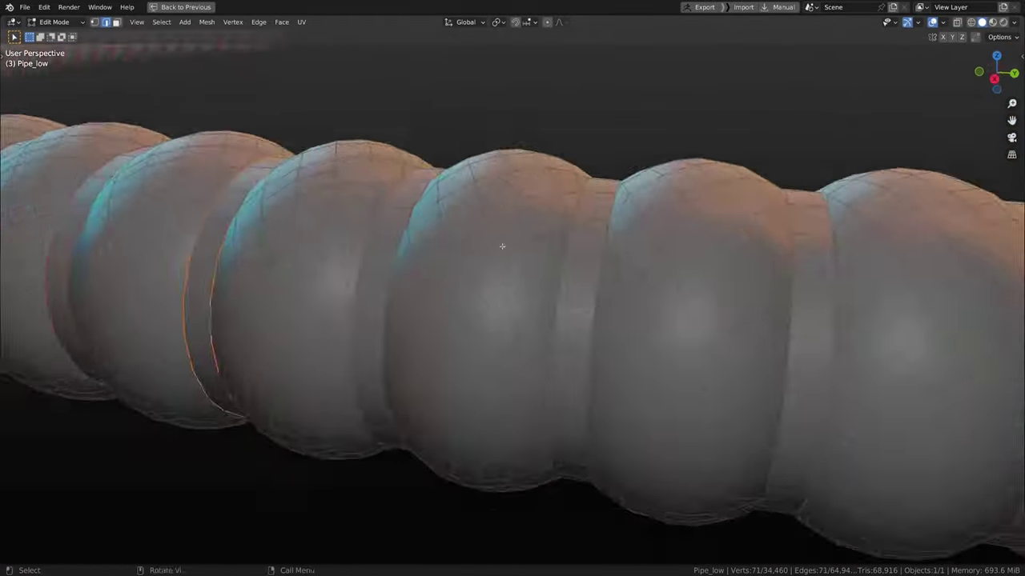
Step: Select the border loops of the following connecting ring and mark them as seams
{"action": "left_click", "coordinate": [448, 270], "text": "alt"}
{"action": "middle_click_drag", "start_coordinate": [502, 246], "coordinate": [534, 334]}
{"action": "right_click", "coordinate": [421, 251]}
{"action": "left_click", "coordinate": [421, 252]}
Step: Select both border loops of the next unmarked ring along the straight stretch, using shortest-path picks where needed
{"action": "left_click", "coordinate": [544, 180], "text": "alt"}
{"action": "left_click", "coordinate": [528, 289], "text": "ctrl"}
{"action": "left_click", "coordinate": [534, 335]}
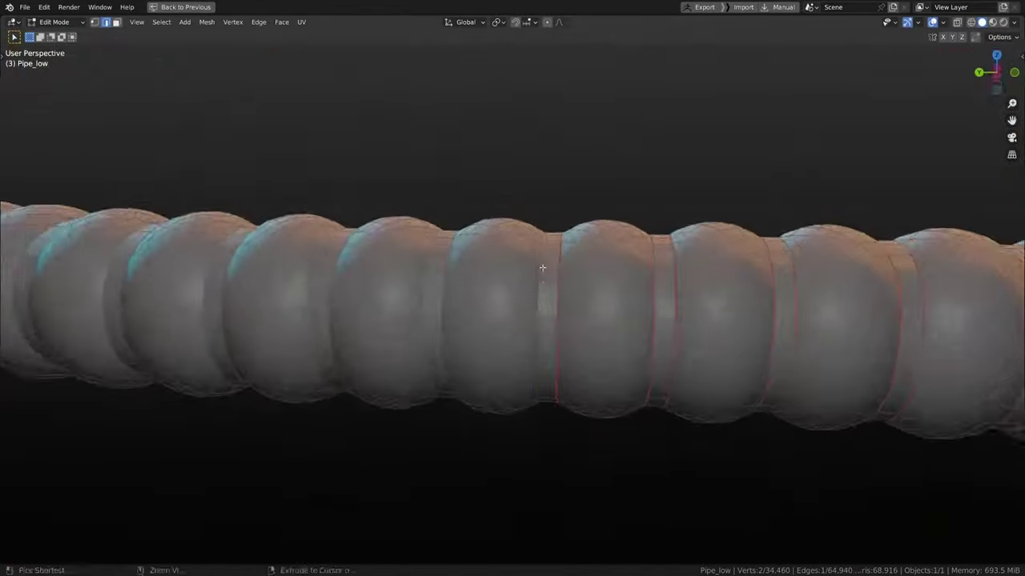
{"action": "middle_click_drag", "start_coordinate": [542, 269], "coordinate": [440, 207]}
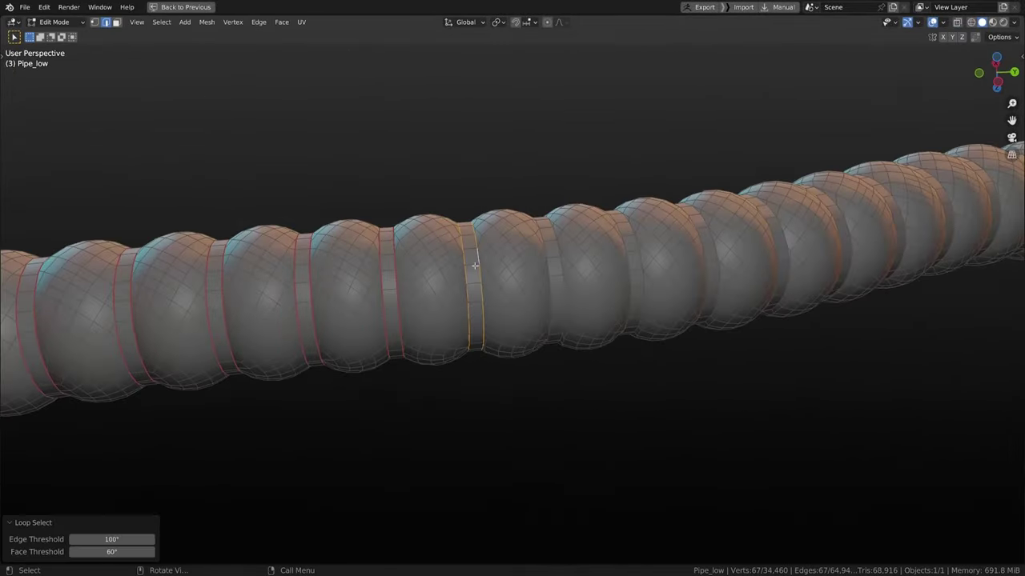
Step: Build up the border selection of the next unmarked ring from partial loops, undoing stray picks, and mark it as seams
{"action": "middle_click_drag", "start_coordinate": [475, 265], "coordinate": [554, 234]}
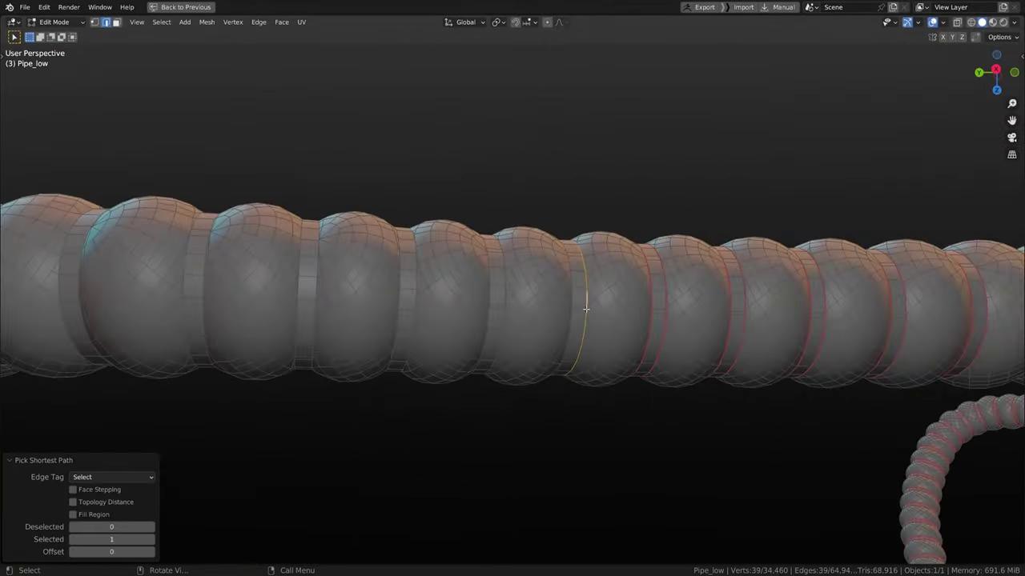
{"action": "key", "text": "KP_Decimal"}
{"action": "middle_click_drag", "start_coordinate": [577, 380], "coordinate": [512, 240]}
{"action": "left_click", "coordinate": [460, 211]}
{"action": "middle_click_drag", "start_coordinate": [481, 324], "coordinate": [464, 217]}
{"action": "left_click", "coordinate": [520, 171], "text": "alt+shift"}
{"action": "left_click", "coordinate": [461, 158], "text": "alt+shift"}
{"action": "left_click", "coordinate": [482, 160], "text": "alt"}
{"action": "key", "text": "ctrl+z"}
{"action": "left_click", "coordinate": [579, 172], "text": "alt"}
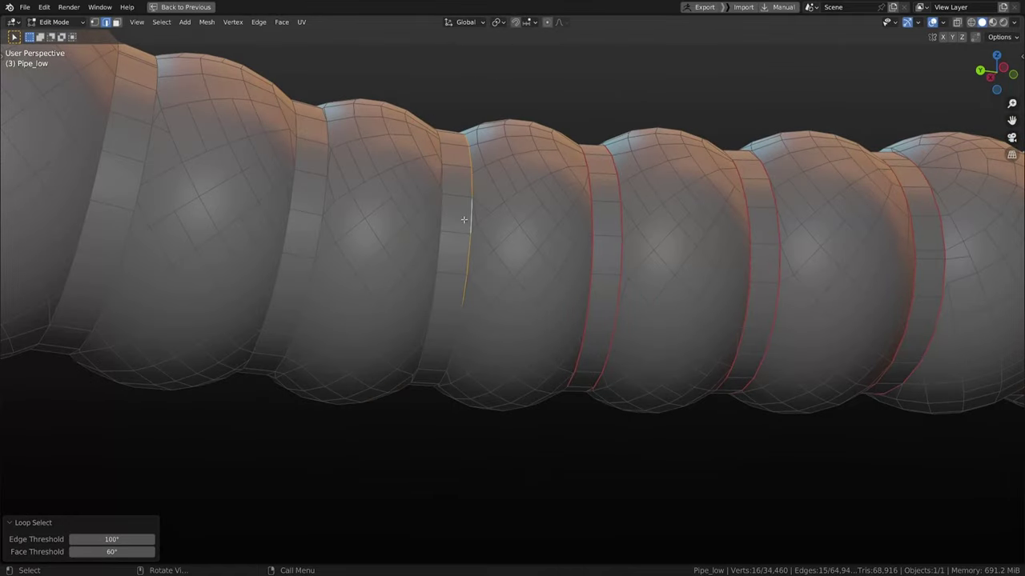
{"action": "left_click", "coordinate": [462, 305], "text": "alt+shift"}
Step: Select the border of the unmarked ring at the bend from a partial edge loop and a shortest-path pick, undoing the stray pick
{"action": "middle_click_drag", "start_coordinate": [462, 304], "coordinate": [657, 265]}
{"action": "middle_click_drag", "start_coordinate": [656, 264], "coordinate": [529, 416], "text": "ctrl"}
{"action": "key", "text": "ctrl+z"}
{"action": "middle_click_drag", "start_coordinate": [528, 416], "coordinate": [532, 374], "text": "ctrl"}
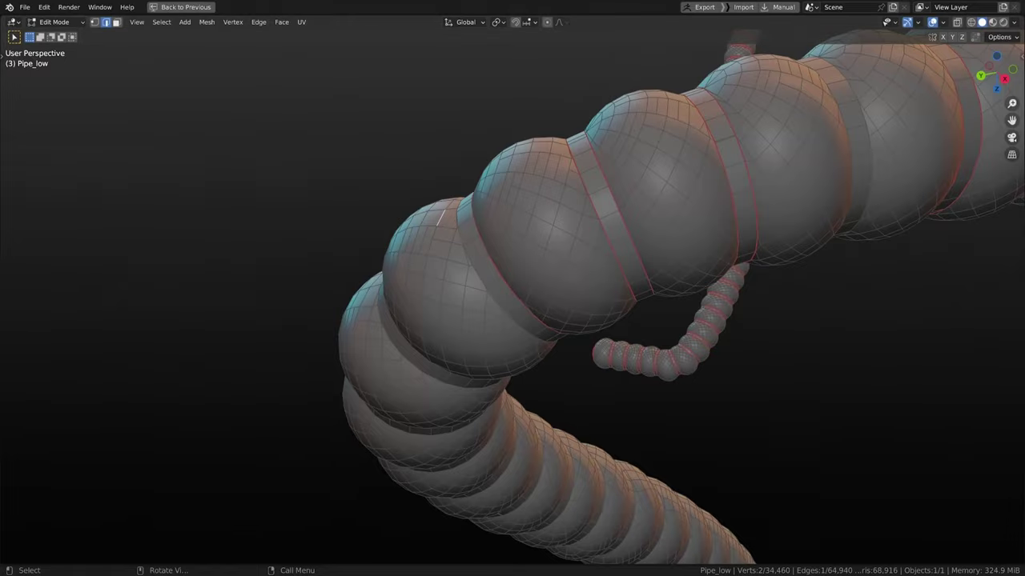
{"action": "left_click", "coordinate": [522, 240], "text": "alt"}
{"action": "middle_click_drag", "start_coordinate": [522, 240], "coordinate": [731, 360]}
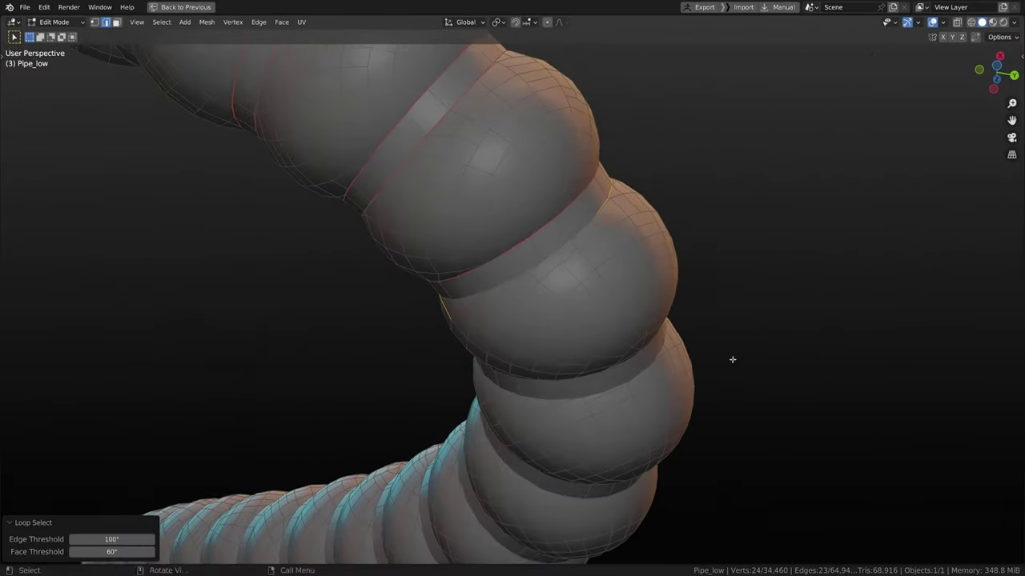
{"action": "left_click", "coordinate": [520, 272], "text": "ctrl"}
Step: Select the remaining border of the ring past the bend with a partial loop and shortest-path picks and mark it as a seam
{"action": "middle_click_drag", "start_coordinate": [520, 272], "coordinate": [493, 331]}
{"action": "left_click", "coordinate": [325, 376], "text": "alt"}
{"action": "left_click", "coordinate": [178, 505], "text": "ctrl"}
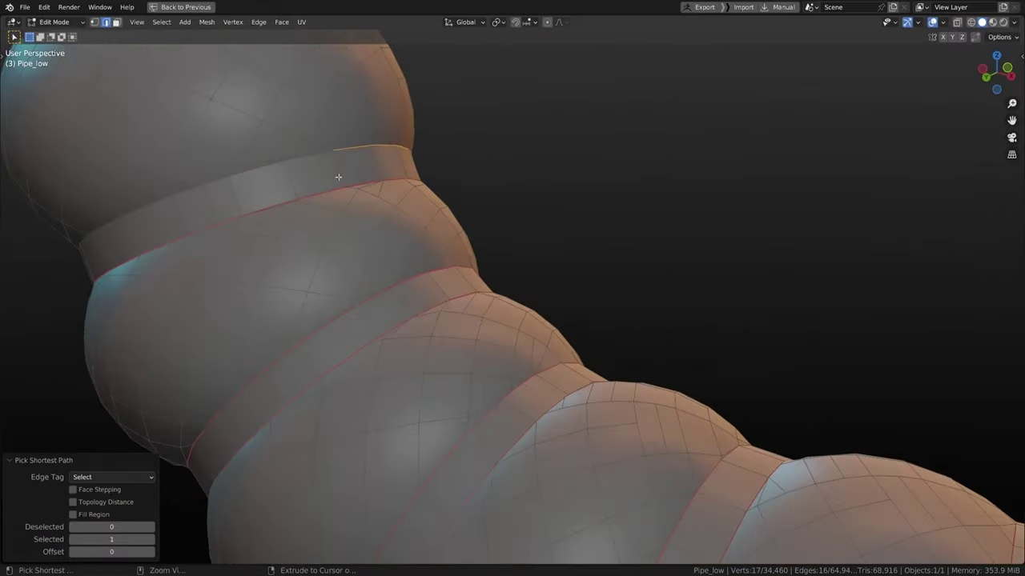
{"action": "right_click", "coordinate": [493, 307]}
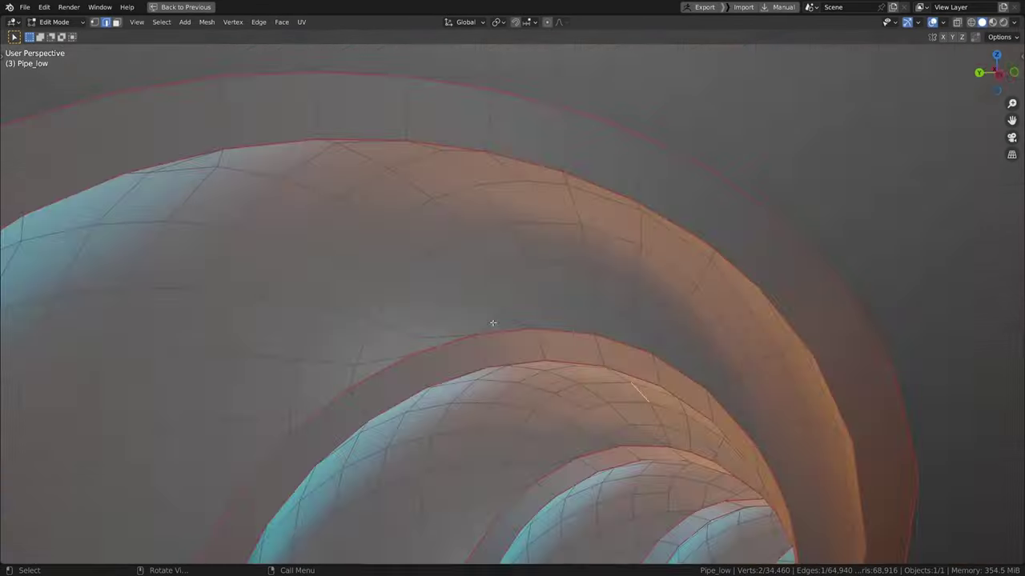
Step: Select the full lower border loop of the next unmarked ring on the rising stretch and mark it as a seam
{"action": "left_click", "coordinate": [723, 341], "text": "alt"}
{"action": "middle_click_drag", "start_coordinate": [492, 325], "coordinate": [434, 284]}
{"action": "left_click", "coordinate": [435, 283], "text": "ctrl"}
{"action": "left_click", "coordinate": [611, 205], "text": "alt"}
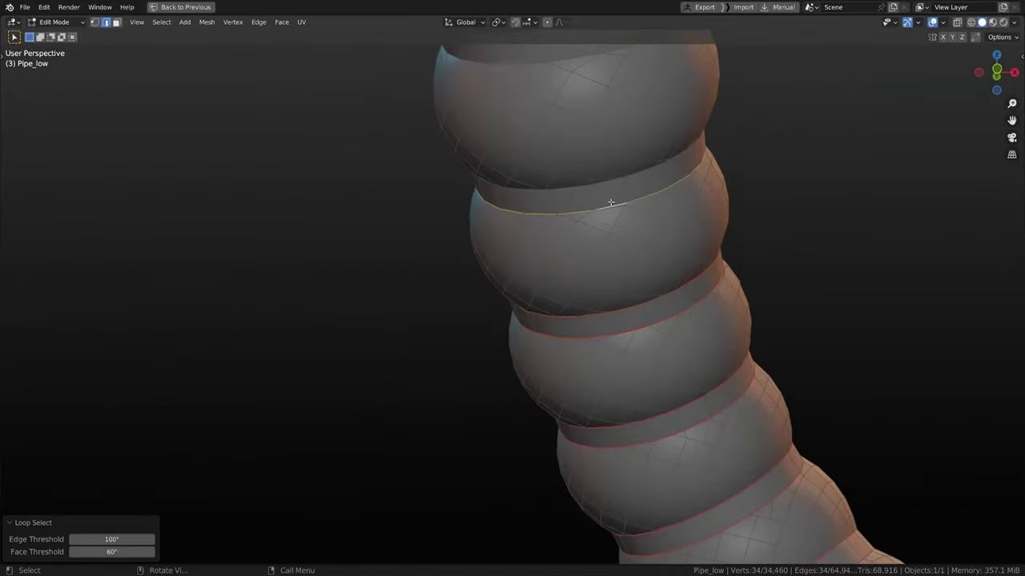
{"action": "scroll", "coordinate": [611, 206], "scroll_direction": "down", "scroll_amount": 5}
{"action": "scroll", "coordinate": [466, 180], "scroll_direction": "up", "scroll_amount": 8}
Step: Trace the upper border of the same ring around the pipe using loop and shortest-path picks and mark it as a seam
{"action": "left_click", "coordinate": [465, 180], "text": "alt"}
{"action": "middle_click_drag", "start_coordinate": [466, 180], "coordinate": [343, 188]}
{"action": "scroll", "coordinate": [528, 430], "scroll_direction": "down", "scroll_amount": 6}
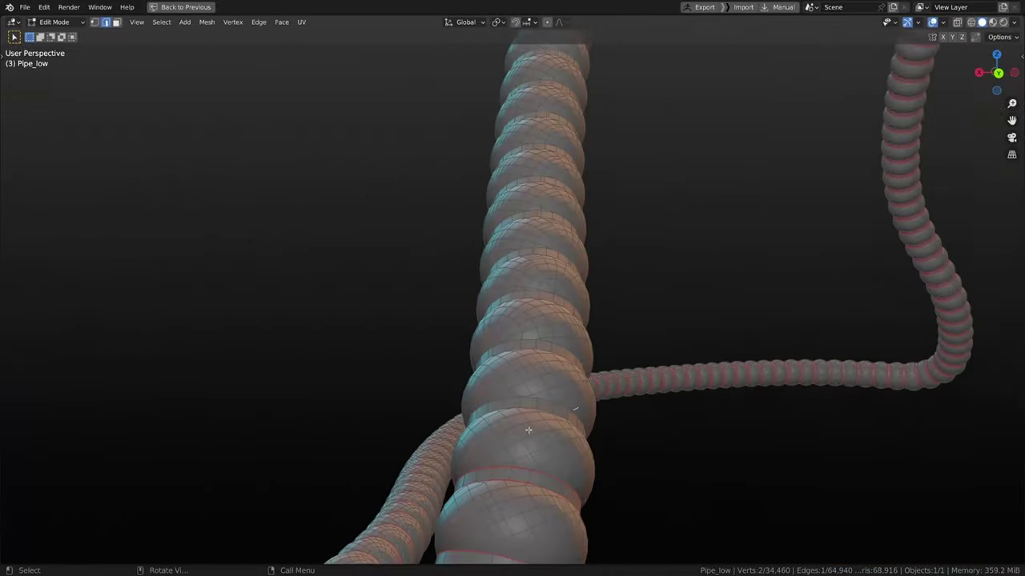
{"action": "left_click", "coordinate": [549, 379], "text": "ctrl"}
{"action": "middle_click_drag", "start_coordinate": [529, 430], "coordinate": [487, 286]}
{"action": "left_click", "coordinate": [549, 380], "text": "alt"}
{"action": "scroll", "coordinate": [549, 380], "scroll_direction": "up", "scroll_amount": 4}
{"action": "left_click", "coordinate": [365, 371], "text": "ctrl"}
Step: Try to select the lower border of the next unmarked ring with edge loops
{"action": "scroll", "coordinate": [499, 279], "scroll_direction": "down", "scroll_amount": 3}
{"action": "scroll", "coordinate": [459, 231], "scroll_direction": "up", "scroll_amount": 5}
{"action": "left_click", "coordinate": [459, 231], "text": "alt"}
{"action": "scroll", "coordinate": [459, 231], "scroll_direction": "down", "scroll_amount": 8}
{"action": "scroll", "coordinate": [510, 243], "scroll_direction": "up", "scroll_amount": 8}
{"action": "left_click", "coordinate": [510, 243], "text": "alt"}
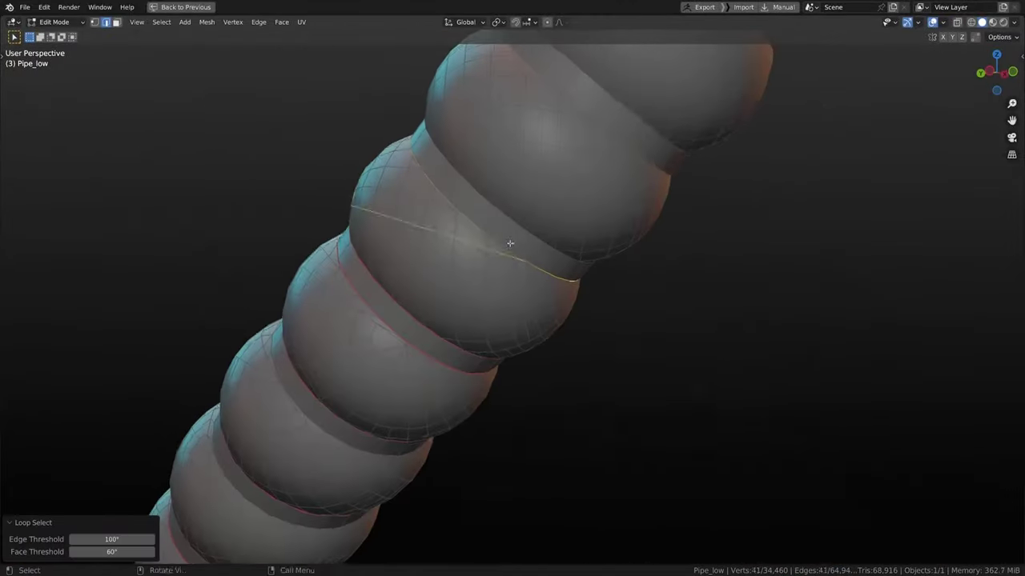
{"action": "scroll", "coordinate": [510, 242], "scroll_direction": "down", "scroll_amount": 8}
{"action": "middle_click_drag", "start_coordinate": [510, 242], "coordinate": [402, 380]}
{"action": "left_click", "coordinate": [393, 387]}
{"action": "scroll", "coordinate": [521, 276], "scroll_direction": "up", "scroll_amount": 8}
{"action": "left_click", "coordinate": [521, 276], "text": "alt"}
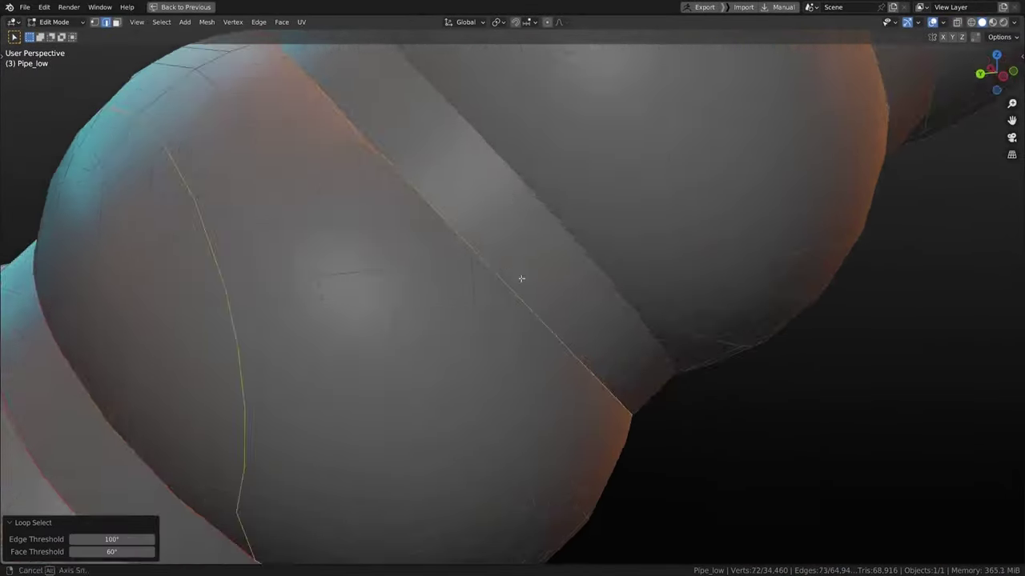
Step: Mark the ring's lower border as a seam and select its upper border by shortest path
{"action": "scroll", "coordinate": [521, 276], "scroll_direction": "down", "scroll_amount": 8}
{"action": "middle_click_drag", "start_coordinate": [521, 277], "coordinate": [686, 201]}
{"action": "scroll", "coordinate": [686, 201], "scroll_direction": "down", "scroll_amount": 12}
{"action": "left_click_drag", "start_coordinate": [535, 289], "coordinate": [785, 428]}
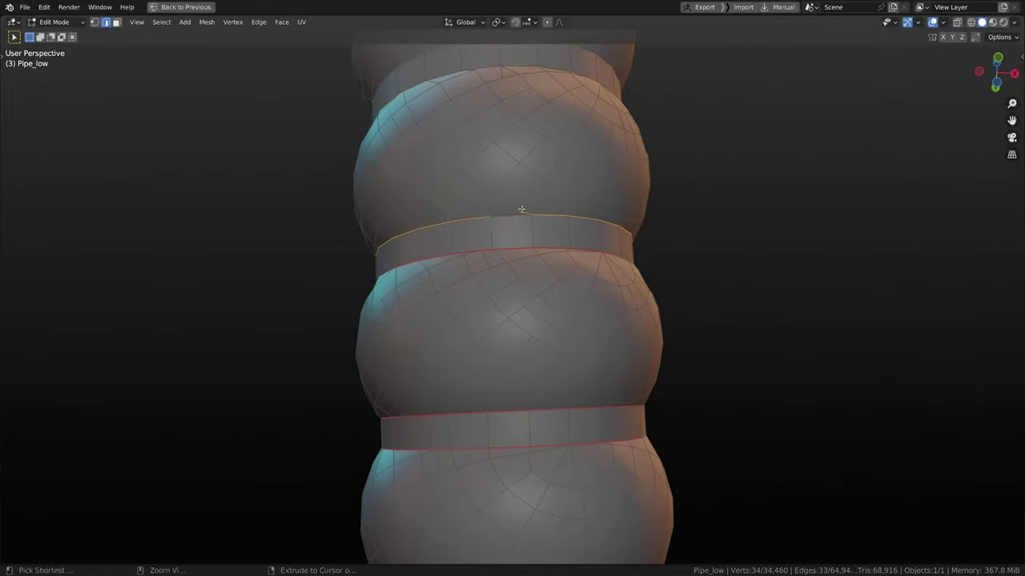
Step: Mark the ring's upper border as a seam and begin the border selection of the following ring
{"action": "scroll", "coordinate": [522, 209], "scroll_direction": "down", "scroll_amount": 6}
{"action": "left_click", "coordinate": [488, 263], "text": "alt"}
{"action": "middle_click_drag", "start_coordinate": [521, 209], "coordinate": [531, 39]}
{"action": "left_click", "coordinate": [487, 263]}
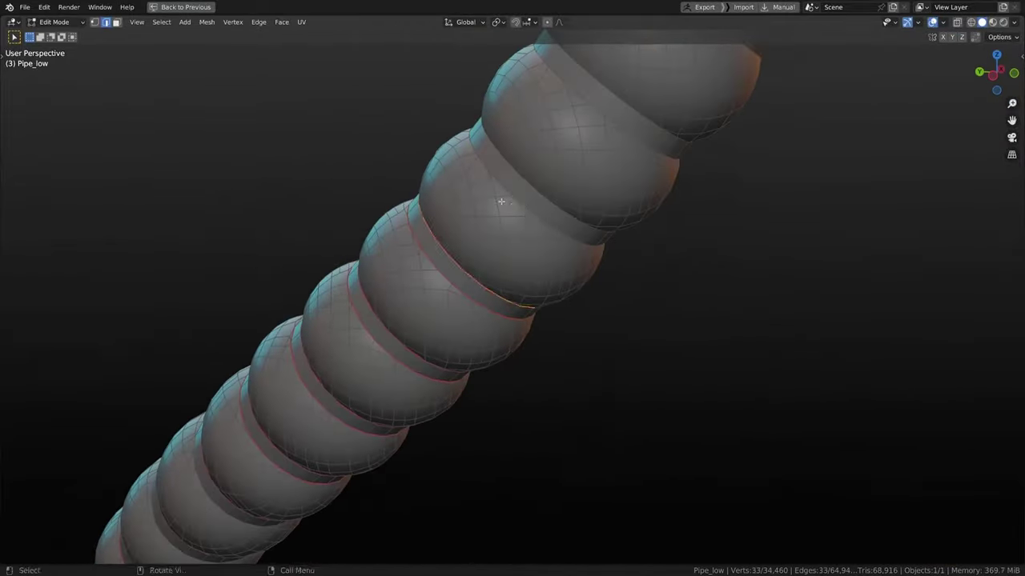
{"action": "middle_click_drag", "start_coordinate": [501, 201], "coordinate": [356, 360]}
{"action": "left_click", "coordinate": [519, 259], "text": "ctrl"}
Step: Try to select both borders of the next ring with edge loops, replacing the stray loops with a single edge pick
{"action": "left_click", "coordinate": [348, 343], "text": "alt"}
{"action": "left_click", "coordinate": [355, 400], "text": "alt+shift"}
{"action": "middle_click_drag", "start_coordinate": [356, 403], "coordinate": [351, 190]}
{"action": "left_click", "coordinate": [351, 190], "text": "alt"}
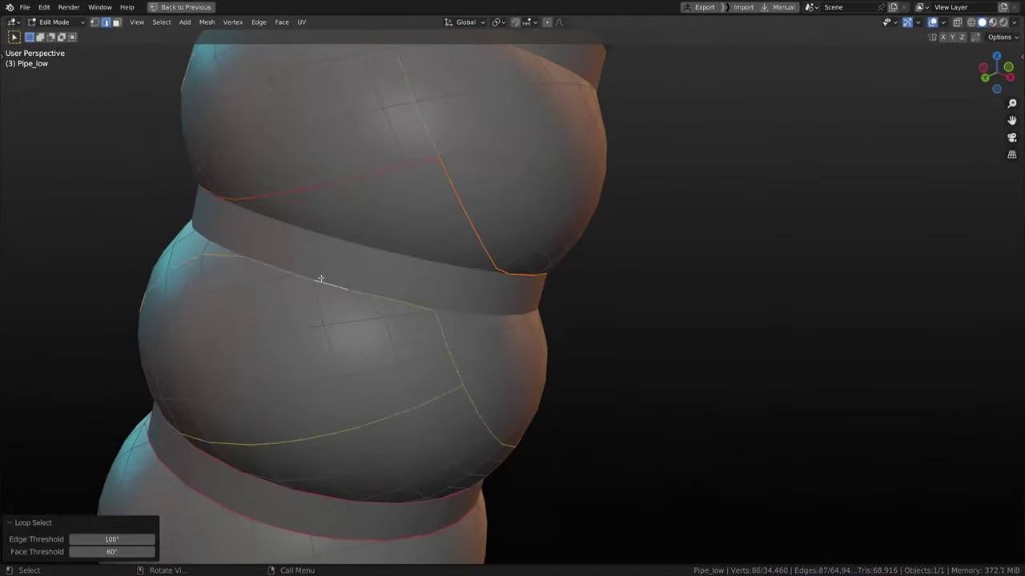
{"action": "left_click", "coordinate": [320, 279]}
Step: Select part of the lower border of the first unmarked ring on the rising stretch with a shortest-path pick
{"action": "scroll", "coordinate": [520, 245], "scroll_direction": "down", "scroll_amount": 7}
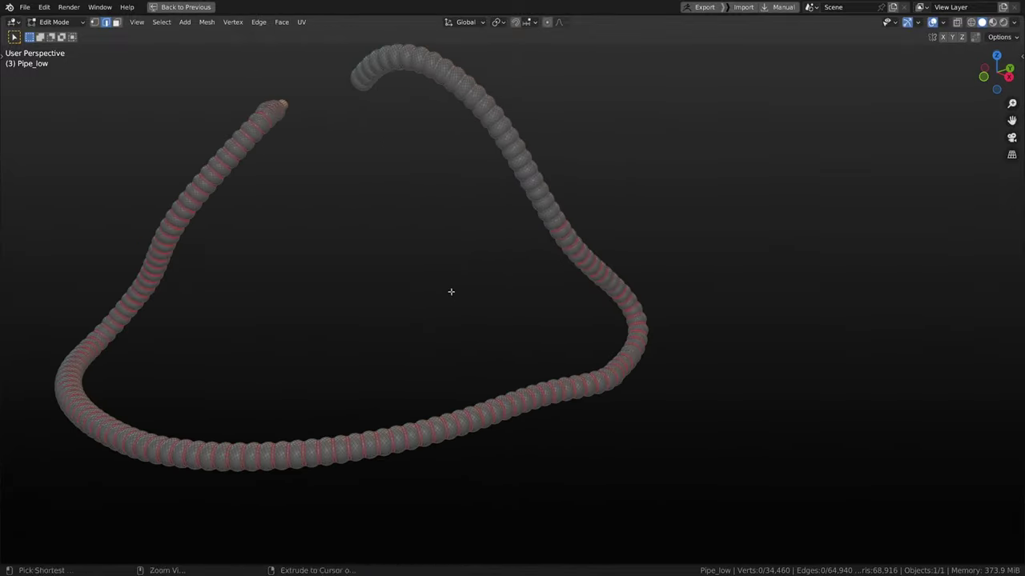
{"action": "scroll", "coordinate": [451, 291], "scroll_direction": "up", "scroll_amount": 8}
{"action": "middle_click_drag", "start_coordinate": [450, 292], "coordinate": [480, 289]}
{"action": "scroll", "coordinate": [364, 259], "scroll_direction": "down", "scroll_amount": 4}
{"action": "left_click", "coordinate": [313, 259]}
{"action": "left_click", "coordinate": [489, 289], "text": "ctrl"}
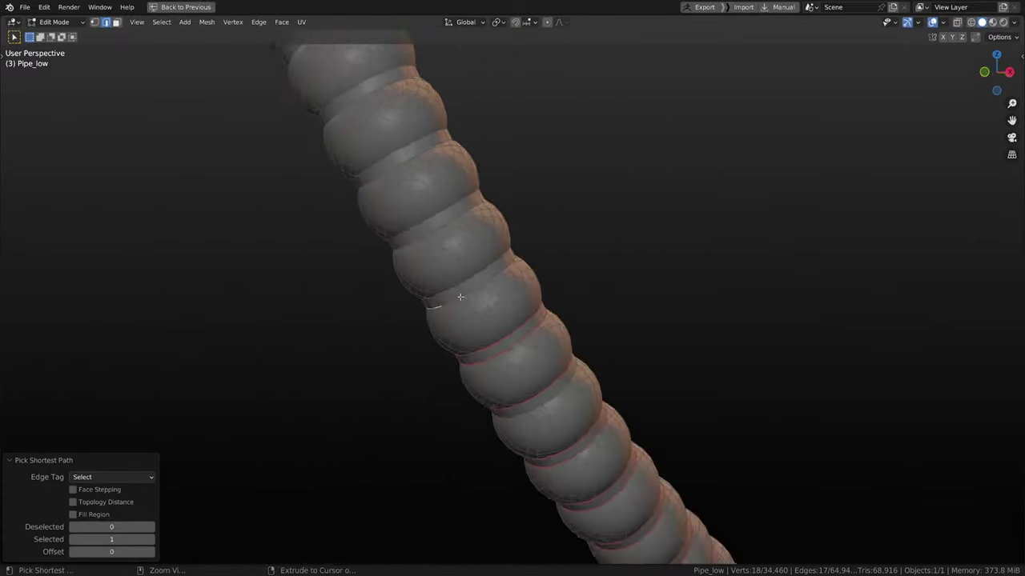
Step: Complete the lower border around the pipe with a shortest-path pick, undoing the stray loop selection, and mark it as a seam
{"action": "middle_click_drag", "start_coordinate": [399, 191], "coordinate": [516, 264]}
{"action": "left_click", "coordinate": [371, 233], "text": "alt"}
{"action": "scroll", "coordinate": [352, 312], "scroll_direction": "up", "scroll_amount": 2}
{"action": "key", "text": "ctrl+z"}
{"action": "left_click", "coordinate": [645, 160], "text": "ctrl"}
{"action": "scroll", "coordinate": [645, 160], "scroll_direction": "down", "scroll_amount": 2}
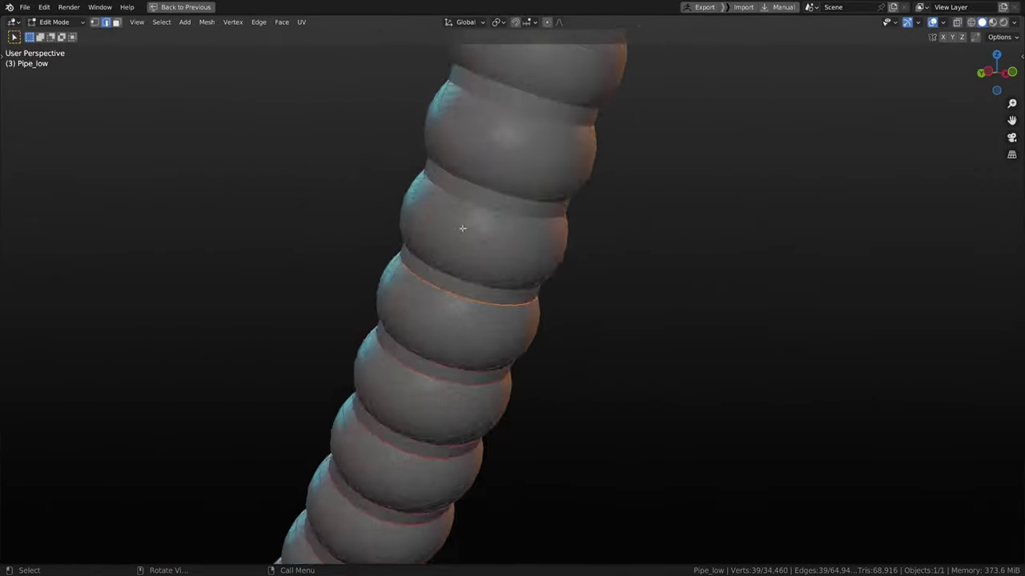
Step: Finish the current ring's border seams and pick a starting edge on the upper border of the next ring
{"action": "scroll", "coordinate": [463, 228], "scroll_direction": "up", "scroll_amount": 5}
{"action": "left_click", "coordinate": [704, 270]}
{"action": "middle_click_drag", "start_coordinate": [647, 297], "coordinate": [435, 251]}
{"action": "left_click", "coordinate": [435, 252], "text": "ctrl"}
{"action": "right_click", "coordinate": [434, 251]}
{"action": "left_click", "coordinate": [433, 250]}
{"action": "left_click", "coordinate": [496, 240]}
{"action": "left_click", "coordinate": [551, 226], "text": "ctrl"}
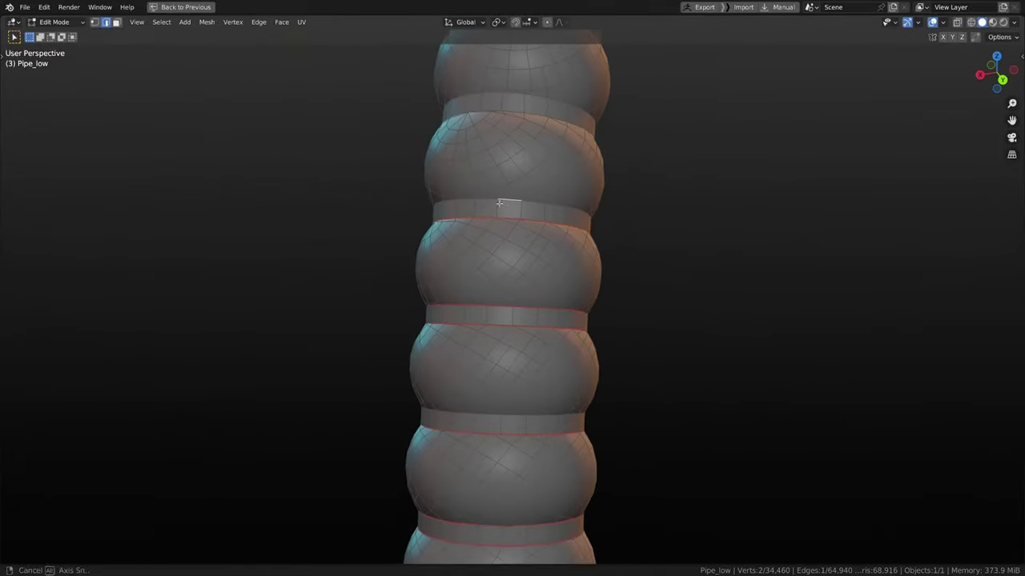
Step: Trace the upper border of that ring with loop and shortest-path picks and mark it as a seam
{"action": "middle_click_drag", "start_coordinate": [499, 204], "coordinate": [535, 184]}
{"action": "left_click", "coordinate": [536, 184], "text": "alt"}
{"action": "scroll", "coordinate": [560, 196], "scroll_direction": "up", "scroll_amount": 2}
{"action": "left_click", "coordinate": [576, 201], "text": "ctrl"}
{"action": "right_click", "coordinate": [576, 201]}
{"action": "left_click", "coordinate": [564, 245]}
Step: Select the lower border of the next unmarked ring all around the pipe and mark it as a seam
{"action": "middle_click_drag", "start_coordinate": [524, 360], "coordinate": [276, 332]}
{"action": "scroll", "coordinate": [525, 294], "scroll_direction": "down", "scroll_amount": 4}
{"action": "left_click", "coordinate": [525, 294]}
{"action": "middle_click_drag", "start_coordinate": [286, 268], "coordinate": [353, 206]}
{"action": "left_click", "coordinate": [352, 206]}
{"action": "scroll", "coordinate": [421, 192], "scroll_direction": "up", "scroll_amount": 3}
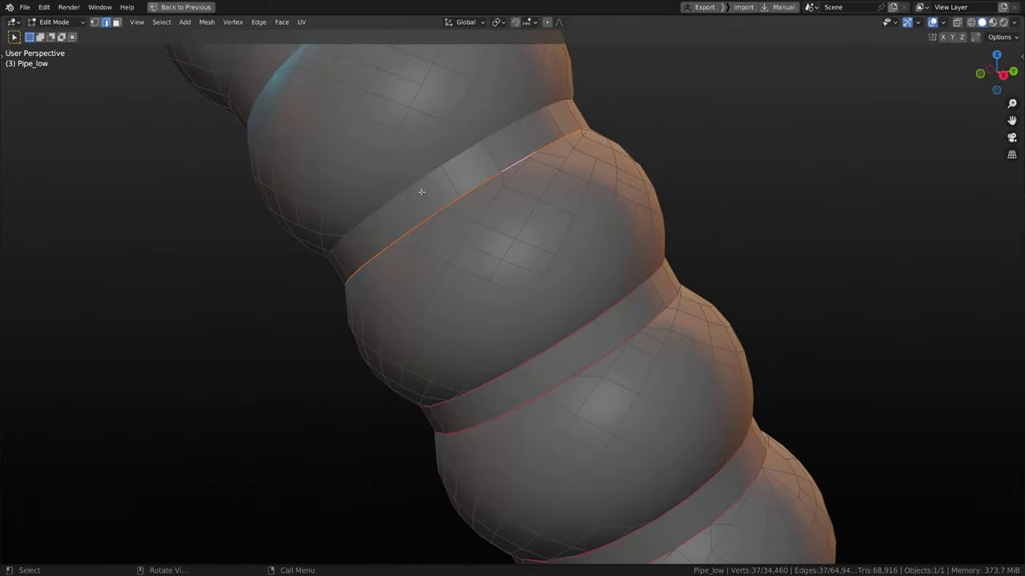
Step: Select the opposite border of the same ring by loop and shortest-path picks and mark it as a seam
{"action": "left_click", "coordinate": [517, 270], "text": "ctrl"}
{"action": "middle_click_drag", "start_coordinate": [421, 192], "coordinate": [404, 277]}
{"action": "scroll", "coordinate": [517, 270], "scroll_direction": "down", "scroll_amount": 6}
{"action": "scroll", "coordinate": [453, 334], "scroll_direction": "up", "scroll_amount": 3}
{"action": "left_click", "coordinate": [453, 334], "text": "alt"}
{"action": "left_click", "coordinate": [499, 286], "text": "ctrl"}
Step: Loop-select the borders of the following ring from both sides of the pipe and mark them as seams
{"action": "scroll", "coordinate": [498, 286], "scroll_direction": "down", "scroll_amount": 3}
{"action": "scroll", "coordinate": [404, 276], "scroll_direction": "up", "scroll_amount": 4}
{"action": "left_click", "coordinate": [567, 361], "text": "alt"}
{"action": "left_click", "coordinate": [568, 361], "text": "alt"}
{"action": "middle_click_drag", "start_coordinate": [568, 361], "coordinate": [593, 224]}
{"action": "left_click", "coordinate": [469, 350], "text": "alt"}
{"action": "scroll", "coordinate": [469, 350], "scroll_direction": "down", "scroll_amount": 4}
Step: Select both border loops of the next ring toward the pipe's free end and mark them as seams
{"action": "scroll", "coordinate": [446, 361], "scroll_direction": "up", "scroll_amount": 3}
{"action": "left_click", "coordinate": [446, 361], "text": "alt"}
{"action": "left_click", "coordinate": [402, 373], "text": "alt"}
{"action": "left_click", "coordinate": [501, 213], "text": "alt"}
{"action": "middle_click_drag", "start_coordinate": [567, 146], "coordinate": [427, 290]}
{"action": "left_click", "coordinate": [512, 307], "text": "alt"}
{"action": "left_click", "coordinate": [545, 228], "text": "alt"}
Step: Select the next unmarked ring's border with an edge loop and correct the selection with a box selection
{"action": "scroll", "coordinate": [473, 293], "scroll_direction": "down", "scroll_amount": 5}
{"action": "scroll", "coordinate": [473, 293], "scroll_direction": "up", "scroll_amount": 4}
{"action": "left_click", "coordinate": [428, 359], "text": "alt"}
{"action": "key", "text": "shift+b"}
{"action": "left_click_drag", "start_coordinate": [427, 290], "coordinate": [457, 311]}
{"action": "scroll", "coordinate": [435, 326], "scroll_direction": "down", "scroll_amount": 5}
Step: Select the ring's other border with a loop, a box selection and a shortest-path pick, and mark it as a seam
{"action": "left_click", "coordinate": [434, 327], "text": "alt"}
{"action": "middle_click_drag", "start_coordinate": [435, 327], "coordinate": [421, 253]}
{"action": "key", "text": "shift+b"}
{"action": "left_click_drag", "start_coordinate": [421, 254], "coordinate": [514, 313]}
{"action": "left_click", "coordinate": [477, 267], "text": "ctrl"}
Step: Combine several edge loops to select the borders of the next ring near the pipe's end and mark them as seams
{"action": "left_click", "coordinate": [450, 221], "text": "alt"}
{"action": "left_click", "coordinate": [391, 280], "text": "alt+shift"}
{"action": "middle_click_drag", "start_coordinate": [449, 221], "coordinate": [288, 235]}
{"action": "left_click", "coordinate": [288, 235], "text": "alt+shift"}
{"action": "scroll", "coordinate": [288, 236], "scroll_direction": "down", "scroll_amount": 4}
Step: Trace the outer border of the third connecting ring from the pipe's free end with shortest-path picks and mark it as a seam
{"action": "left_click", "coordinate": [267, 361], "text": "ctrl"}
{"action": "middle_click_drag", "start_coordinate": [267, 362], "coordinate": [453, 392]}
{"action": "left_click", "coordinate": [453, 391], "text": "ctrl"}
{"action": "right_click", "coordinate": [402, 426]}
{"action": "left_click", "coordinate": [402, 426]}
{"action": "left_click", "coordinate": [458, 359], "text": "ctrl"}
{"action": "middle_click_drag", "start_coordinate": [402, 426], "coordinate": [400, 336]}
{"action": "scroll", "coordinate": [400, 336], "scroll_direction": "down", "scroll_amount": 5}
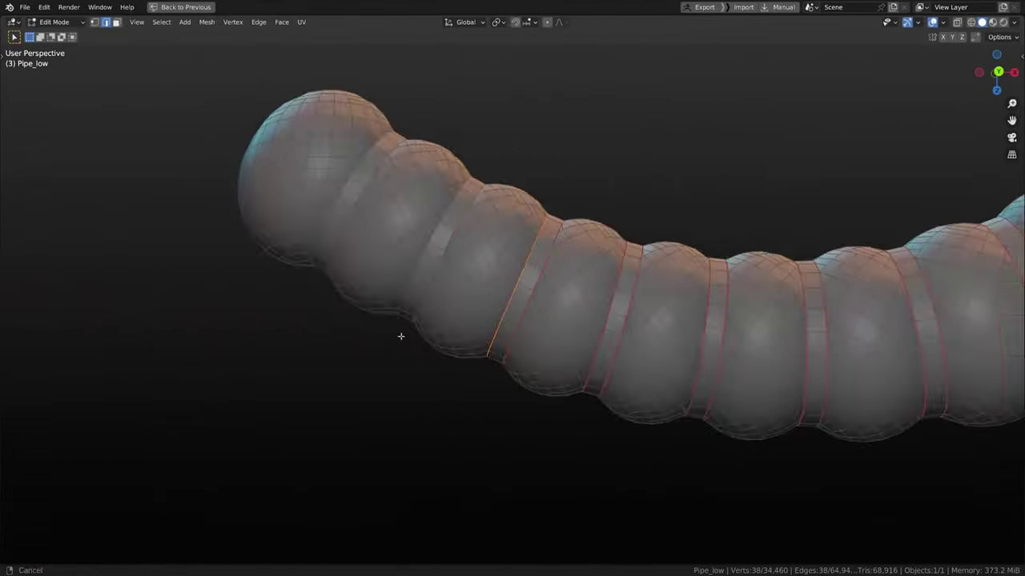
Step: Select the remaining ring borders near the pipe's free end with edge loops and a shortest-path pick and mark them as seams
{"action": "scroll", "coordinate": [401, 336], "scroll_direction": "up", "scroll_amount": 4}
{"action": "left_click", "coordinate": [469, 272], "text": "alt"}
{"action": "middle_click_drag", "start_coordinate": [469, 272], "coordinate": [671, 306]}
{"action": "left_click", "coordinate": [439, 201]}
{"action": "scroll", "coordinate": [291, 315], "scroll_direction": "down", "scroll_amount": 6}
{"action": "scroll", "coordinate": [588, 343], "scroll_direction": "up", "scroll_amount": 6}
{"action": "left_click", "coordinate": [621, 202], "text": "alt+shift"}
{"action": "left_click", "coordinate": [512, 308]}
{"action": "left_click", "coordinate": [411, 245], "text": "ctrl"}
{"action": "scroll", "coordinate": [412, 245], "scroll_direction": "down", "scroll_amount": 8}
Step: Select the bulges one after another along the pipe as linked geometry delimited by seams, leaving the connecting rings unselected
{"action": "key", "text": "l"}
{"action": "key", "text": "l"}
{"action": "key", "text": "l"}
{"action": "key", "text": "l"}
{"action": "key", "text": "l"}
{"action": "key", "text": "l"}
{"action": "key", "text": "l"}
{"action": "key", "text": "l"}
{"action": "key", "text": "l"}
{"action": "key", "text": "l"}
{"action": "left_click", "coordinate": [593, 432]}
{"action": "key", "text": "l"}
{"action": "key", "text": "l"}
{"action": "key", "text": "l"}
{"action": "key", "text": "l"}
{"action": "key", "text": "l"}
{"action": "key", "text": "l"}
{"action": "key", "text": "l"}
{"action": "key", "text": "l"}
{"action": "key", "text": "l"}
{"action": "key", "text": "l"}
{"action": "key", "text": "l"}
{"action": "key", "text": "l"}
{"action": "key", "text": "l"}
{"action": "key", "text": "l"}
{"action": "key", "text": "l"}
{"action": "key", "text": "l"}
{"action": "key", "text": "l"}
{"action": "key", "text": "l"}
{"action": "key", "text": "l"}
{"action": "key", "text": "l"}
{"action": "middle_click_drag", "start_coordinate": [780, 132], "coordinate": [593, 240]}
{"action": "key", "text": "l"}
{"action": "key", "text": "l"}
{"action": "key", "text": "l"}
{"action": "key", "text": "l"}
{"action": "key", "text": "l"}
{"action": "key", "text": "l"}
{"action": "key", "text": "l"}
{"action": "key", "text": "l"}
{"action": "key", "text": "l"}
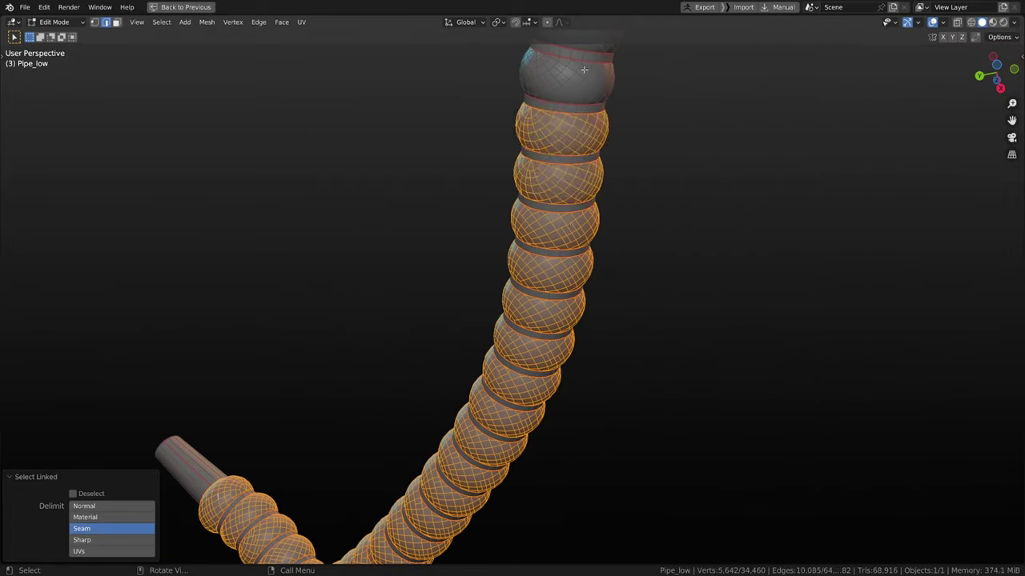
Step: Restore the multi-editor UV Editing layout and add a new vertex group to the pipe
{"action": "scroll", "coordinate": [588, 69], "scroll_direction": "down", "scroll_amount": 5}
{"action": "middle_click_drag", "start_coordinate": [587, 69], "coordinate": [664, 176]}
{"action": "key", "text": "ctrl+space"}
{"action": "left_click", "coordinate": [1010, 193]}
Step: Select the open part of a ring border on the pipe's upper bend with a shortest-path pick and mark it as a seam
{"action": "middle_click_drag", "start_coordinate": [506, 231], "coordinate": [560, 188]}
{"action": "left_click", "coordinate": [560, 188]}
{"action": "left_click", "coordinate": [571, 201], "text": "ctrl"}
{"action": "right_click", "coordinate": [571, 201]}
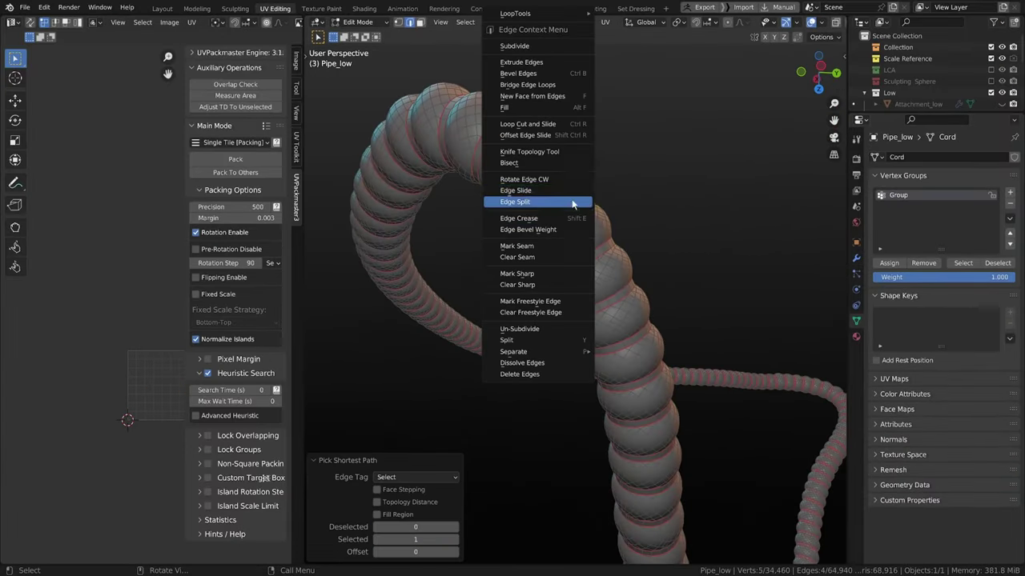
{"action": "left_click", "coordinate": [560, 245]}
Step: Select the vertex group's bulges and assign the selection to Group
{"action": "key", "text": "ctrl+space"}
{"action": "key", "text": "ctrl+space"}
{"action": "left_click", "coordinate": [963, 263]}
{"action": "left_click", "coordinate": [886, 264]}
{"action": "scroll", "coordinate": [501, 432], "scroll_direction": "up", "scroll_amount": 5}
{"action": "middle_click_drag", "start_coordinate": [553, 400], "coordinate": [501, 439]}
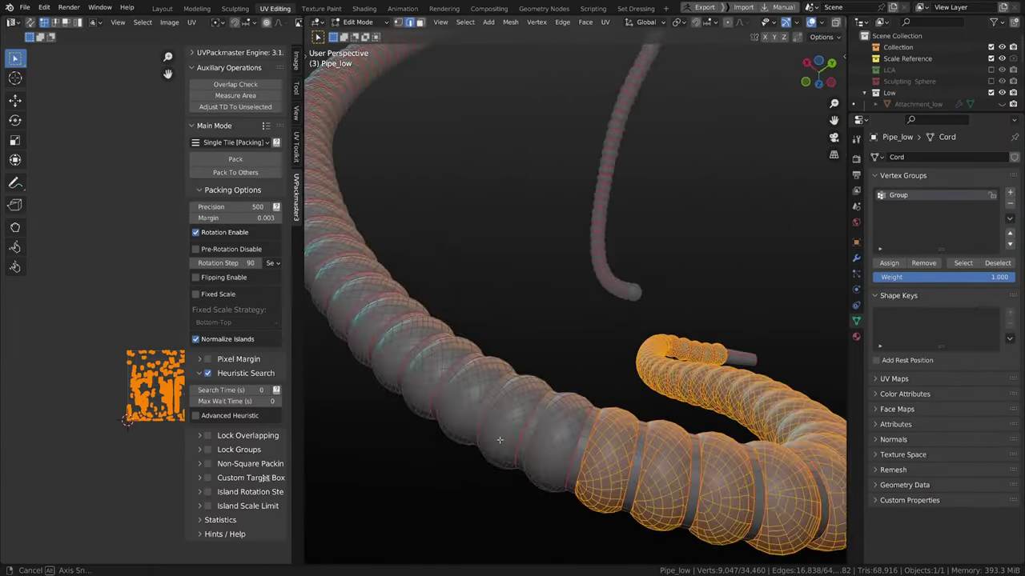
Step: Trace the missed ring border beyond the grouped bulges with an edge loop and shortest-path picks and mark it as a seam
{"action": "left_click", "coordinate": [592, 337], "text": "alt"}
{"action": "middle_click_drag", "start_coordinate": [593, 336], "coordinate": [704, 325]}
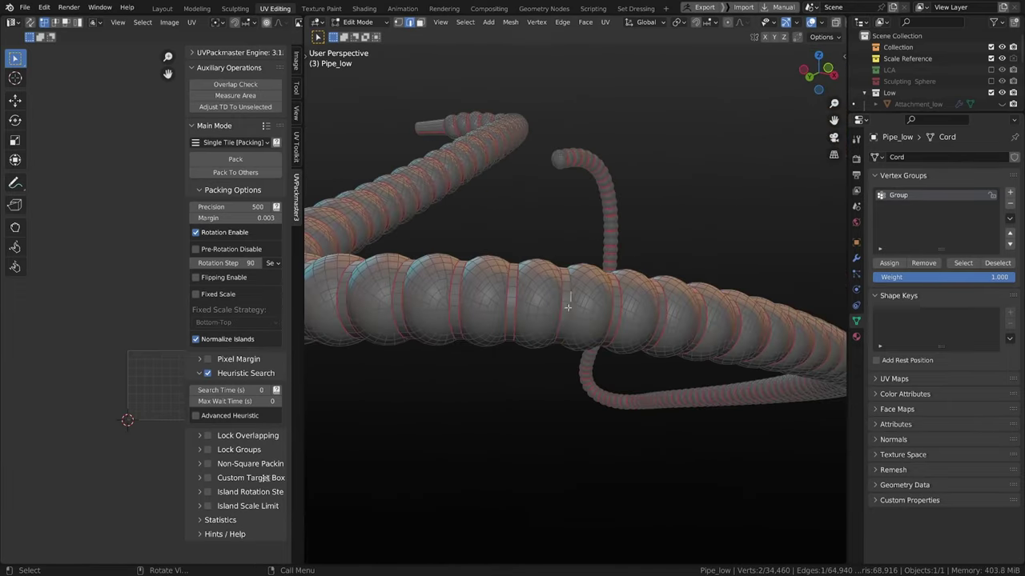
{"action": "left_click", "coordinate": [567, 308], "text": "ctrl"}
{"action": "middle_click_drag", "start_coordinate": [567, 308], "coordinate": [673, 200]}
{"action": "left_click", "coordinate": [633, 107], "text": "ctrl"}
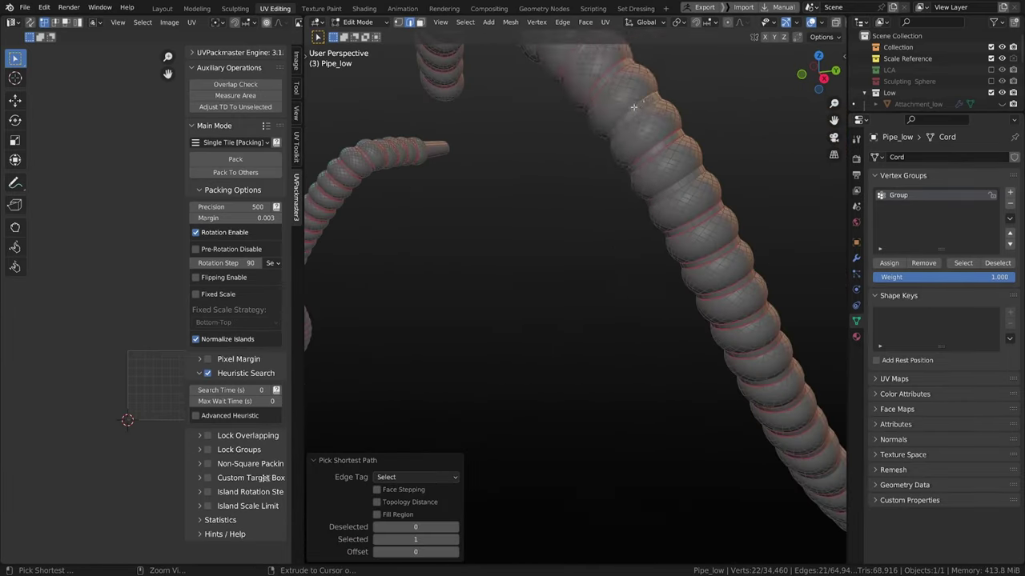
{"action": "left_click", "coordinate": [585, 146], "text": "ctrl"}
{"action": "middle_click_drag", "start_coordinate": [633, 107], "coordinate": [547, 458]}
Step: Reselect the vertex group's bulges and extend the selection with the neighbouring seam-delimited bulges toward the wide bend
{"action": "left_click", "coordinate": [962, 263]}
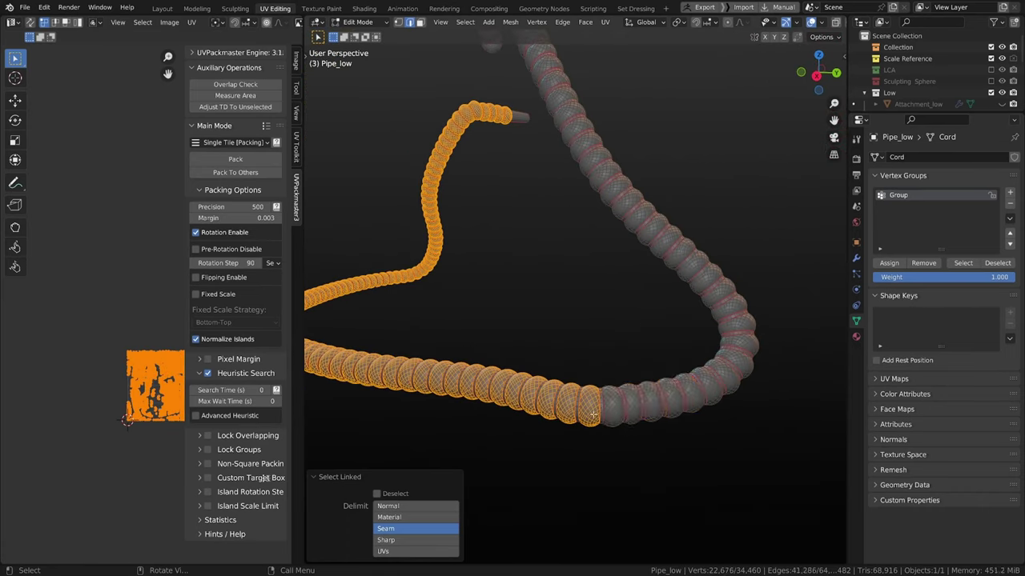
{"action": "scroll", "coordinate": [553, 328], "scroll_direction": "up", "scroll_amount": 5}
{"action": "key", "text": "l"}
{"action": "key", "text": "l"}
{"action": "middle_click_drag", "start_coordinate": [619, 420], "coordinate": [663, 384]}
{"action": "left_click", "coordinate": [552, 320]}
{"action": "scroll", "coordinate": [577, 194], "scroll_direction": "up", "scroll_amount": 5}
{"action": "key", "text": "l"}
{"action": "left_click", "coordinate": [576, 392]}
{"action": "scroll", "coordinate": [663, 385], "scroll_direction": "down", "scroll_amount": 8}
{"action": "left_click", "coordinate": [962, 263]}
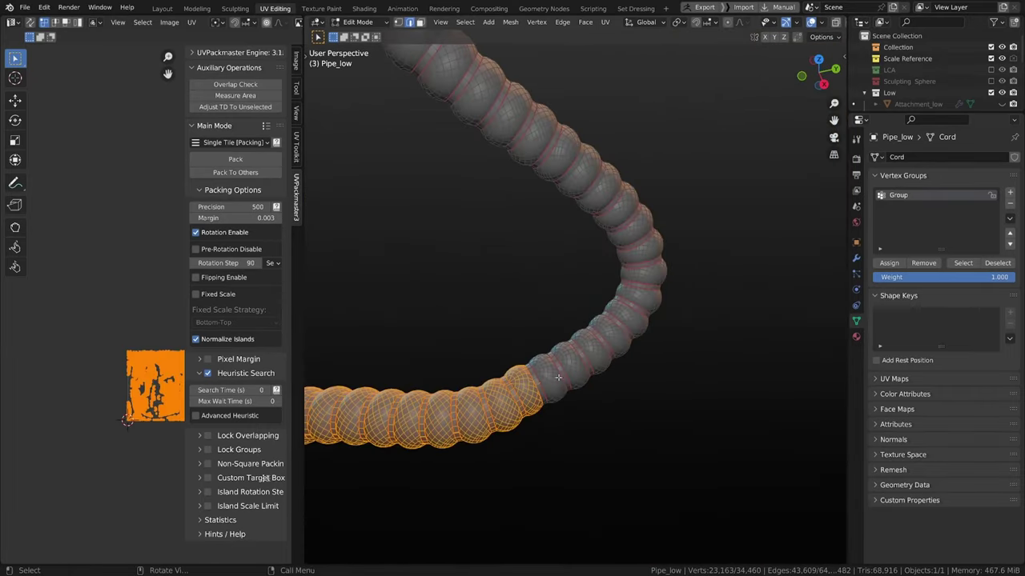
Step: In face mode, add the linked bulges around the wide bend to the selection and assign it to Group
{"action": "middle_click_drag", "start_coordinate": [383, 444], "coordinate": [539, 412]}
{"action": "key", "text": "3"}
{"action": "key", "text": "l"}
{"action": "key", "text": "l"}
{"action": "key", "text": "l"}
{"action": "key", "text": "l"}
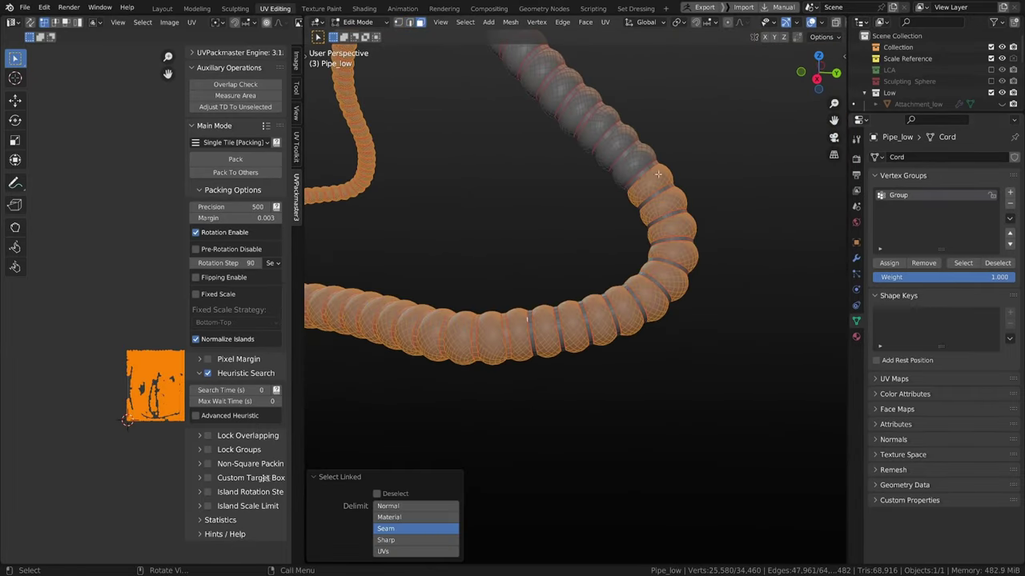
{"action": "left_click", "coordinate": [889, 262]}
Step: Clear the selection, select the missed ring border past the wide bend with a loop and a shortest-path pick, and mark it as a seam
{"action": "key", "text": "alt+a"}
{"action": "scroll", "coordinate": [636, 265], "scroll_direction": "up", "scroll_amount": 5}
{"action": "left_click", "coordinate": [592, 256], "text": "alt"}
{"action": "middle_click_drag", "start_coordinate": [592, 256], "coordinate": [512, 172]}
{"action": "scroll", "coordinate": [512, 172], "scroll_direction": "up", "scroll_amount": 4}
{"action": "left_click", "coordinate": [429, 184]}
{"action": "left_click", "coordinate": [451, 200], "text": "ctrl"}
{"action": "right_click", "coordinate": [451, 188]}
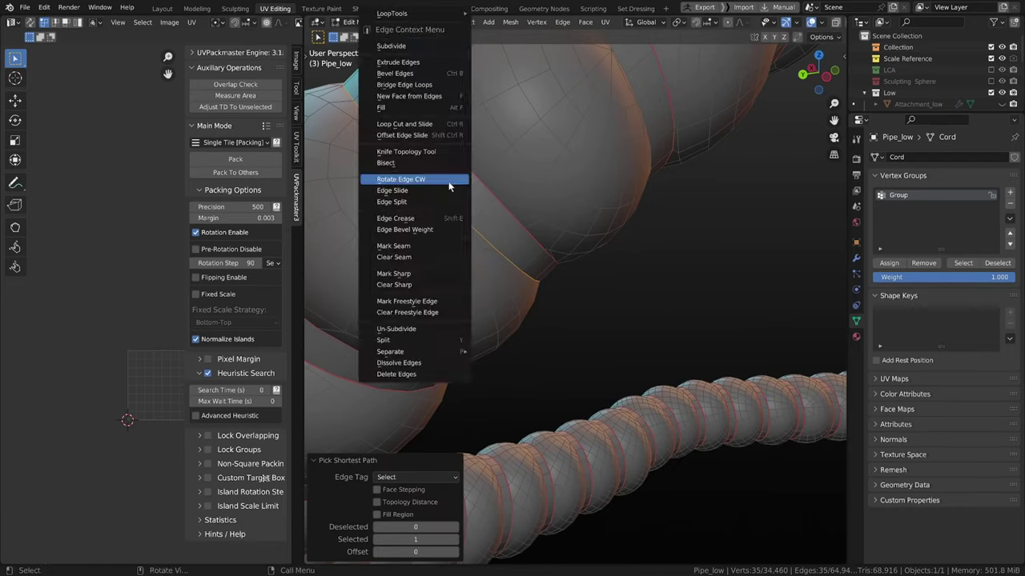
{"action": "left_click", "coordinate": [432, 245]}
Step: Check the grouped bulges, deselect everything, and mark the next missed ring border as a seam using an edge loop
{"action": "left_click", "coordinate": [962, 262]}
{"action": "middle_click_drag", "start_coordinate": [576, 220], "coordinate": [688, 256]}
{"action": "key", "text": "alt+a"}
{"action": "scroll", "coordinate": [528, 240], "scroll_direction": "up", "scroll_amount": 5}
{"action": "left_click", "coordinate": [560, 273], "text": "alt"}
{"action": "right_click", "coordinate": [494, 179]}
{"action": "left_click", "coordinate": [464, 245]}
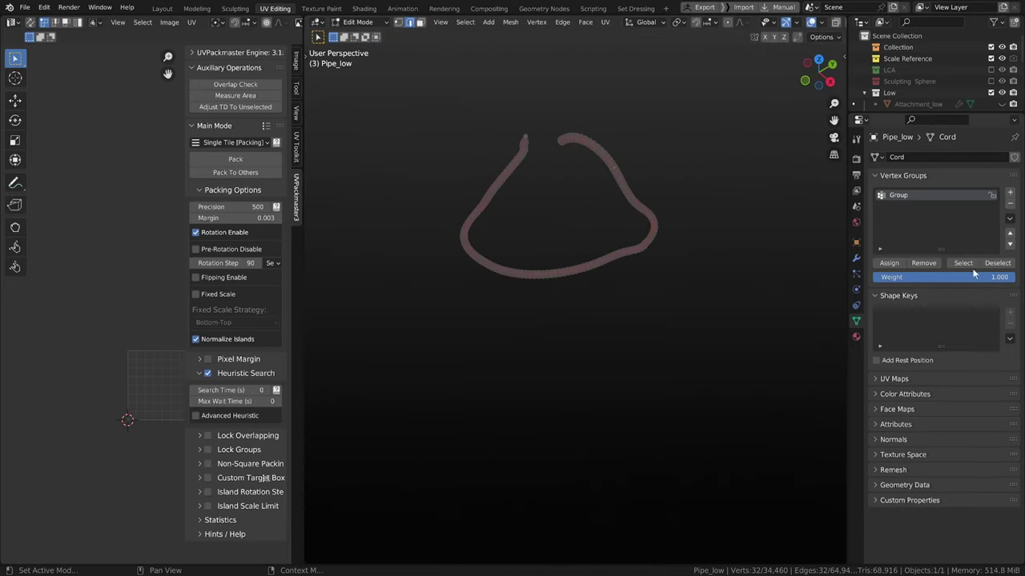
Step: Recall the grouped bulges to find the next gap and trace that ring's open border with a shortest-path pick
{"action": "left_click", "coordinate": [964, 263]}
{"action": "key", "text": "l"}
{"action": "middle_click_drag", "start_coordinate": [457, 217], "coordinate": [624, 336]}
{"action": "key", "text": "alt+a"}
{"action": "scroll", "coordinate": [674, 382], "scroll_direction": "up", "scroll_amount": 5}
{"action": "middle_click_drag", "start_coordinate": [675, 382], "coordinate": [616, 331]}
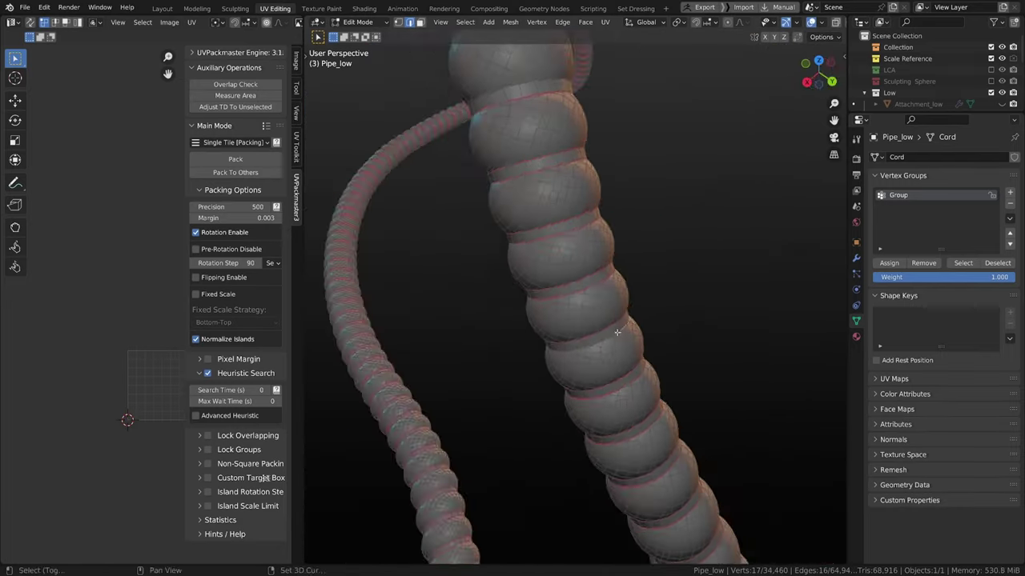
{"action": "left_click", "coordinate": [616, 320]}
{"action": "left_click", "coordinate": [631, 293], "text": "ctrl"}
Step: Select the vertex group again and add the linked bulges along the long stretch toward the pipe's rounded free end
{"action": "left_click", "coordinate": [963, 264]}
{"action": "scroll", "coordinate": [588, 282], "scroll_direction": "down", "scroll_amount": 6}
{"action": "key", "text": "l"}
{"action": "key", "text": "l"}
{"action": "scroll", "coordinate": [589, 240], "scroll_direction": "up", "scroll_amount": 6}
{"action": "key", "text": "l"}
{"action": "scroll", "coordinate": [640, 200], "scroll_direction": "down", "scroll_amount": 5}
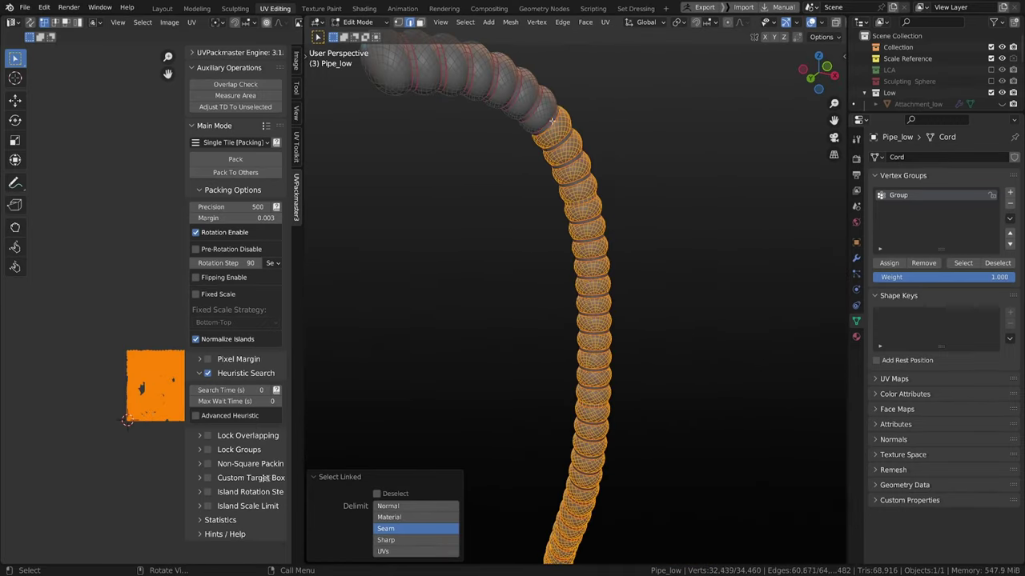
{"action": "key", "text": "l"}
Step: Clear the selection and reselect the bulges as seam-delimited linked geometry along the whole pipe, from the narrow end to the rounded end
{"action": "key", "text": "alt+a"}
{"action": "middle_click_drag", "start_coordinate": [478, 439], "coordinate": [512, 280]}
{"action": "left_click", "coordinate": [493, 206]}
{"action": "key", "text": "l"}
{"action": "middle_click_drag", "start_coordinate": [563, 210], "coordinate": [565, 360]}
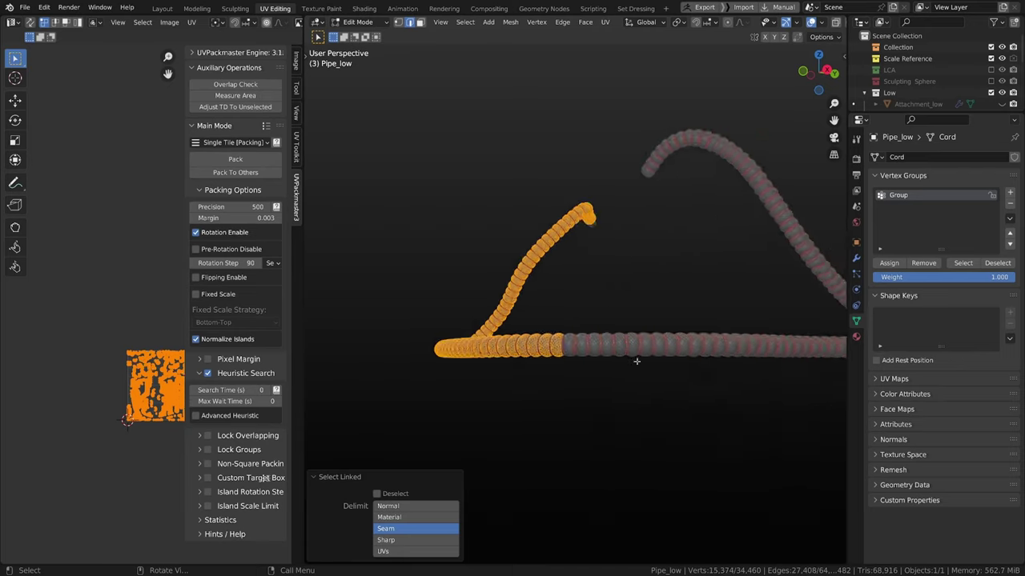
{"action": "scroll", "coordinate": [637, 362], "scroll_direction": "up", "scroll_amount": 4}
{"action": "key", "text": "l"}
{"action": "scroll", "coordinate": [585, 313], "scroll_direction": "down", "scroll_amount": 4}
{"action": "middle_click_drag", "start_coordinate": [672, 328], "coordinate": [632, 331]}
{"action": "key", "text": "l"}
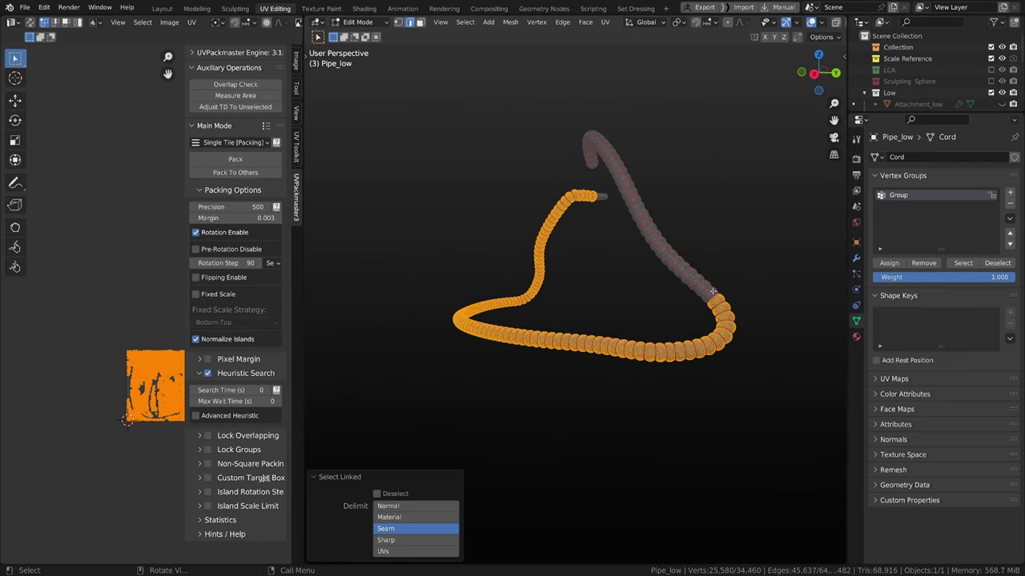
{"action": "scroll", "coordinate": [641, 248], "scroll_direction": "up", "scroll_amount": 4}
{"action": "middle_click_drag", "start_coordinate": [639, 205], "coordinate": [668, 248]}
{"action": "key", "text": "l"}
{"action": "scroll", "coordinate": [663, 297], "scroll_direction": "down", "scroll_amount": 3}
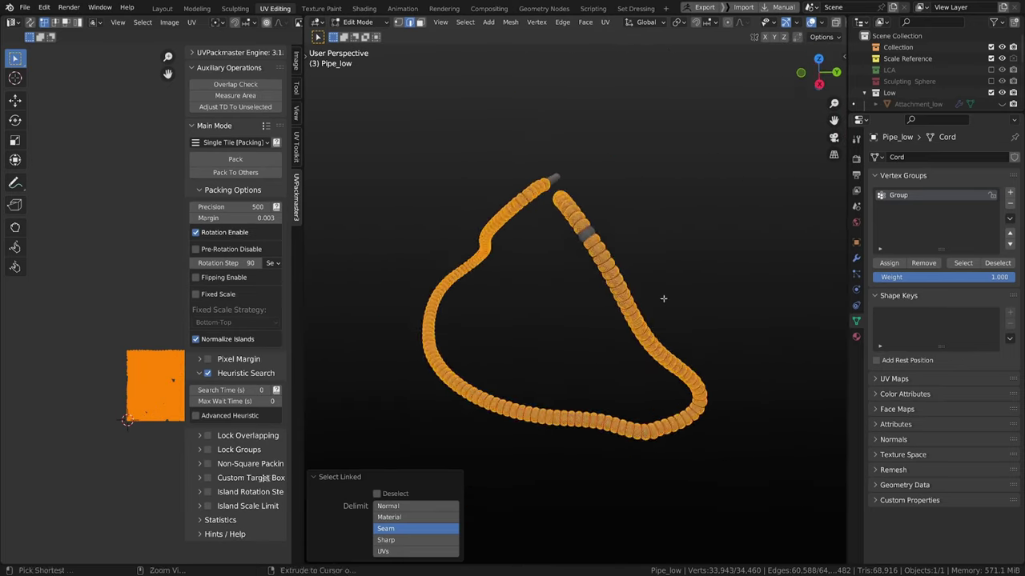
{"action": "scroll", "coordinate": [608, 304], "scroll_direction": "up", "scroll_amount": 4}
{"action": "middle_click_drag", "start_coordinate": [520, 308], "coordinate": [539, 323]}
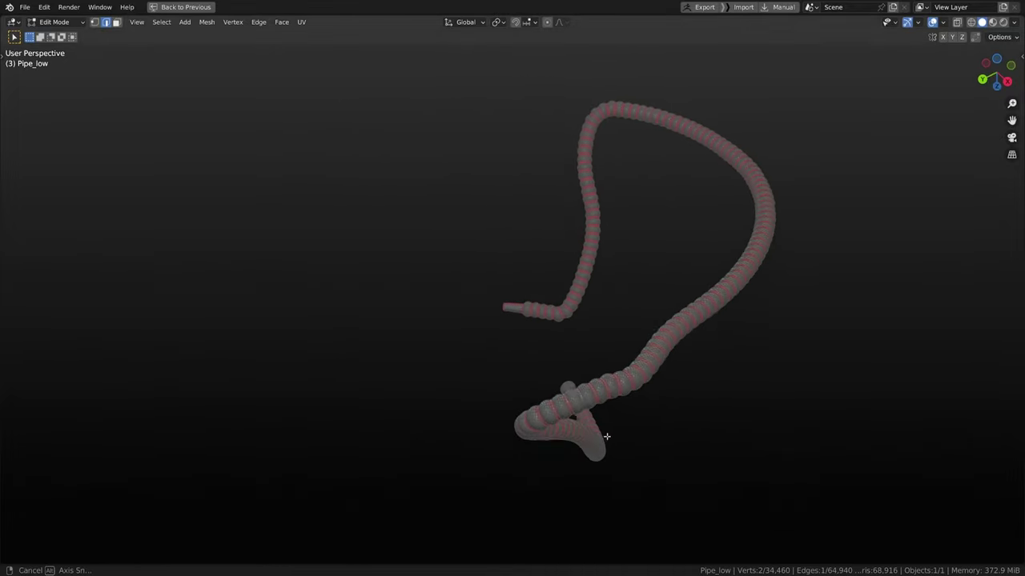
Step: Select one border of the unmarked ring before the bend using loop, individual and shortest-path picks, and mark it as a seam
{"action": "scroll", "coordinate": [569, 402], "scroll_direction": "up", "scroll_amount": 4}
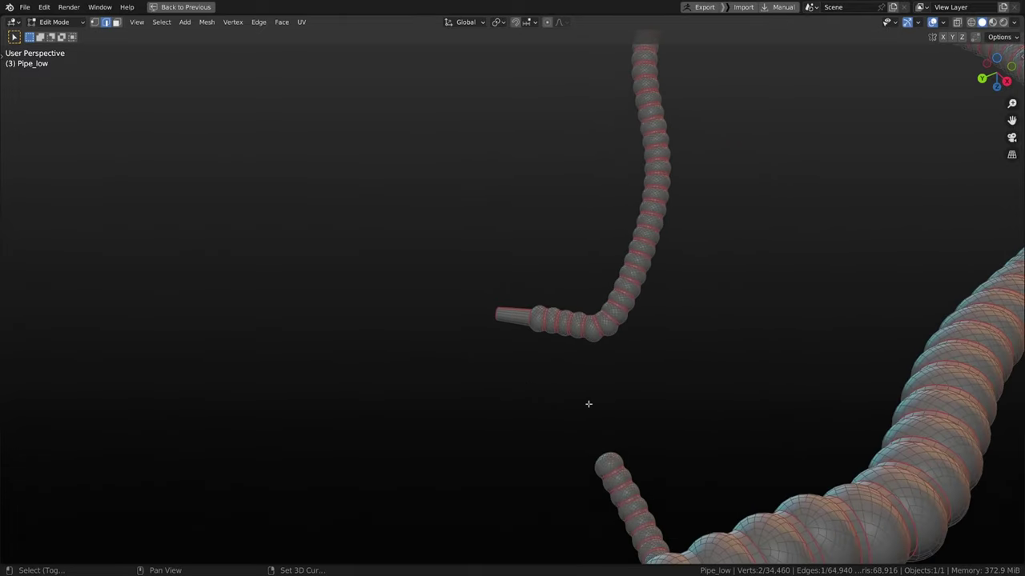
{"action": "scroll", "coordinate": [589, 405], "scroll_direction": "up", "scroll_amount": 4}
{"action": "middle_click_drag", "start_coordinate": [583, 348], "coordinate": [586, 338]}
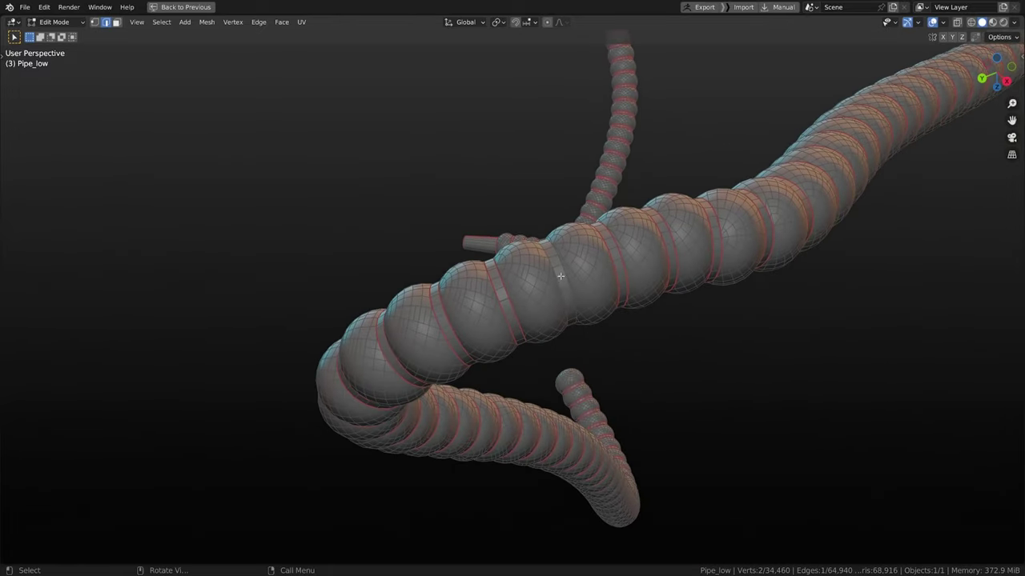
{"action": "middle_click_drag", "start_coordinate": [564, 291], "coordinate": [598, 248], "text": "ctrl"}
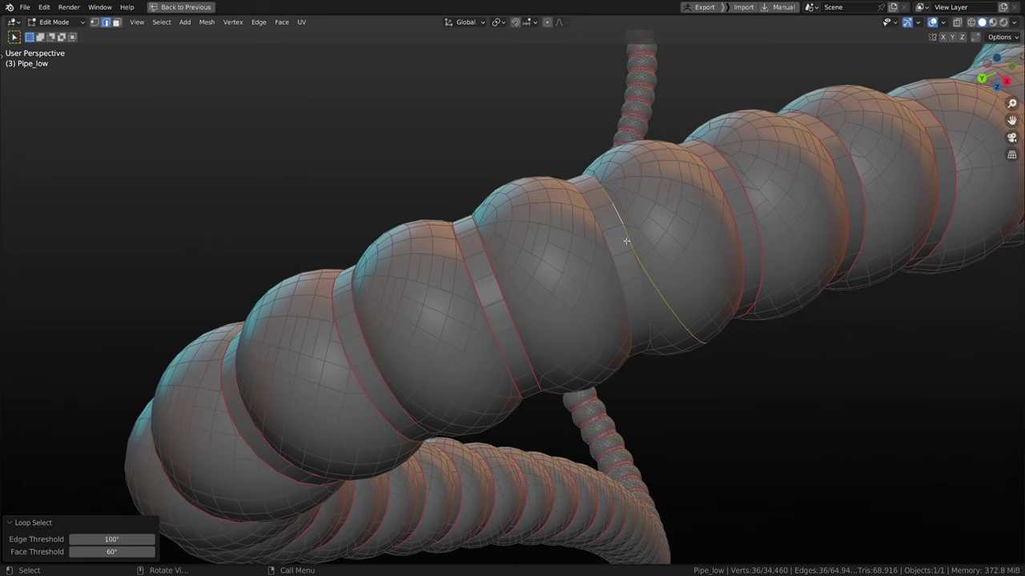
{"action": "middle_click_drag", "start_coordinate": [628, 248], "coordinate": [590, 136]}
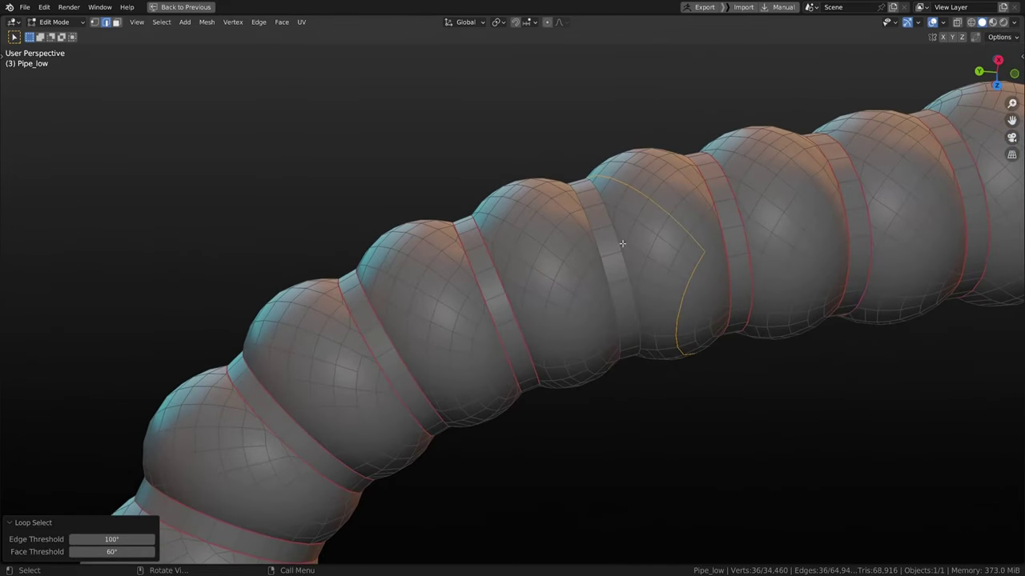
{"action": "middle_click_drag", "start_coordinate": [617, 243], "coordinate": [858, 328]}
{"action": "left_click", "coordinate": [614, 207], "text": "shift"}
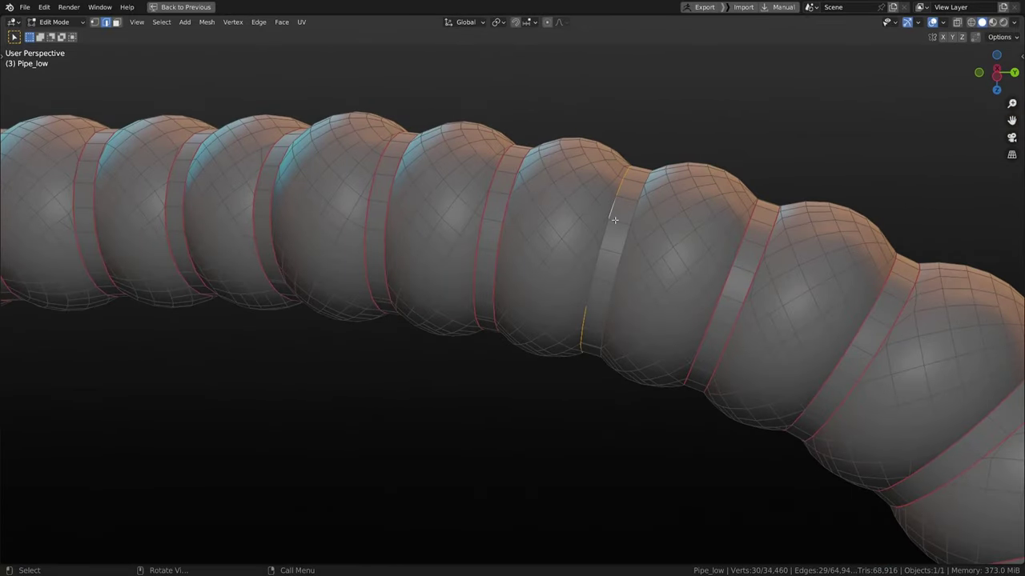
{"action": "middle_click_drag", "start_coordinate": [614, 208], "coordinate": [636, 288]}
{"action": "left_click", "coordinate": [593, 259], "text": "ctrl"}
{"action": "right_click", "coordinate": [595, 264]}
{"action": "left_click", "coordinate": [595, 265]}
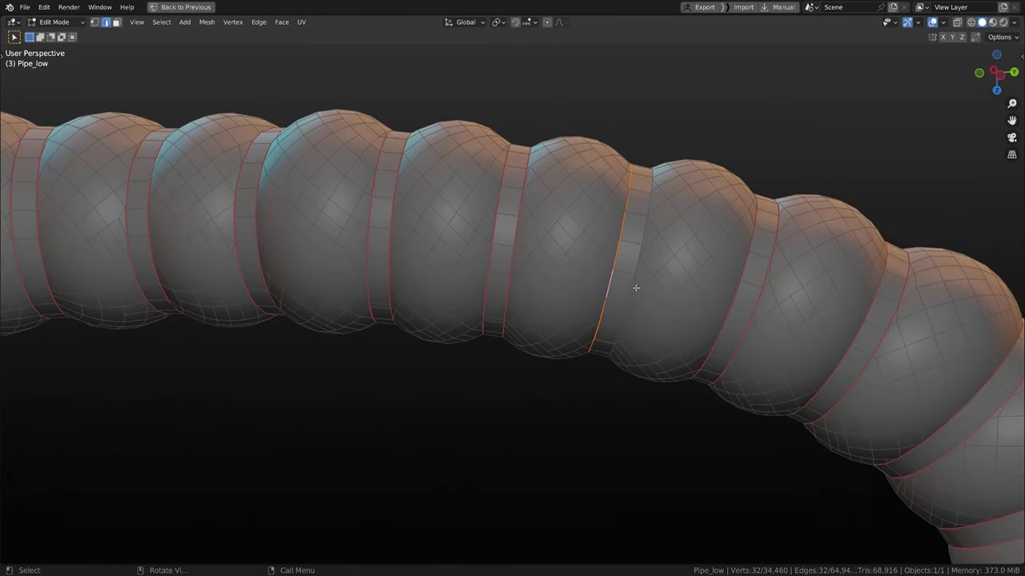
Step: Trace the other border of the unmarked ring before the bend with shortest-path picks around the pipe and mark it as a seam
{"action": "left_click", "coordinate": [638, 234]}
{"action": "middle_click_drag", "start_coordinate": [638, 234], "coordinate": [650, 263]}
{"action": "middle_click_drag", "start_coordinate": [643, 202], "coordinate": [609, 284]}
{"action": "key", "text": "KP_Decimal"}
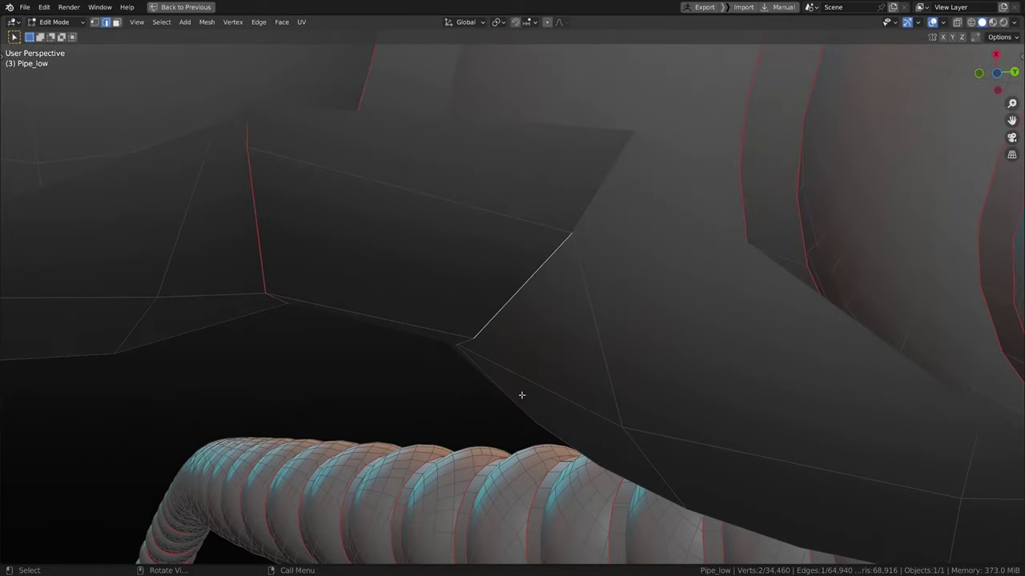
{"action": "scroll", "coordinate": [522, 345], "scroll_direction": "down", "scroll_amount": 12}
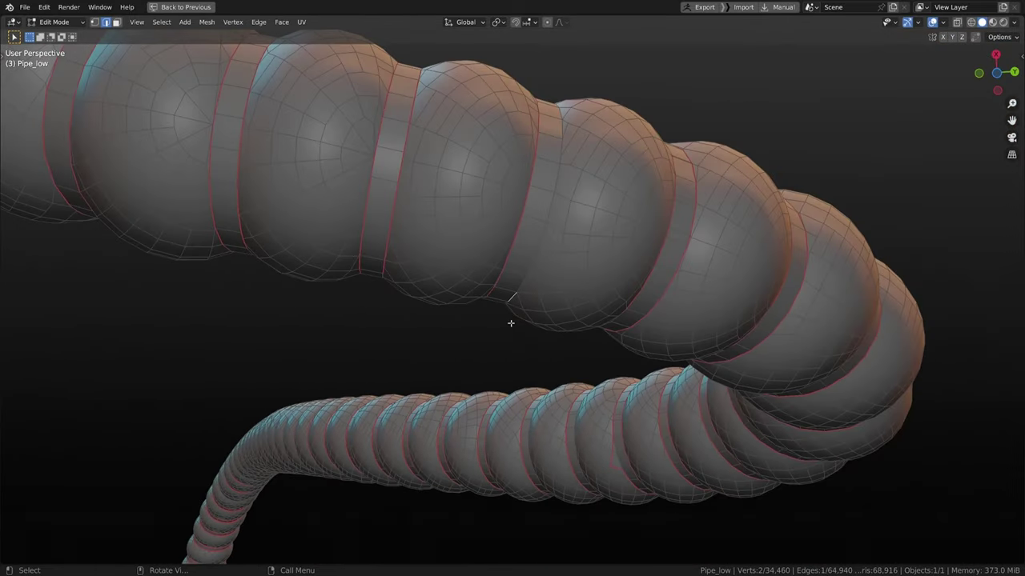
{"action": "middle_click_drag", "start_coordinate": [510, 323], "coordinate": [498, 400]}
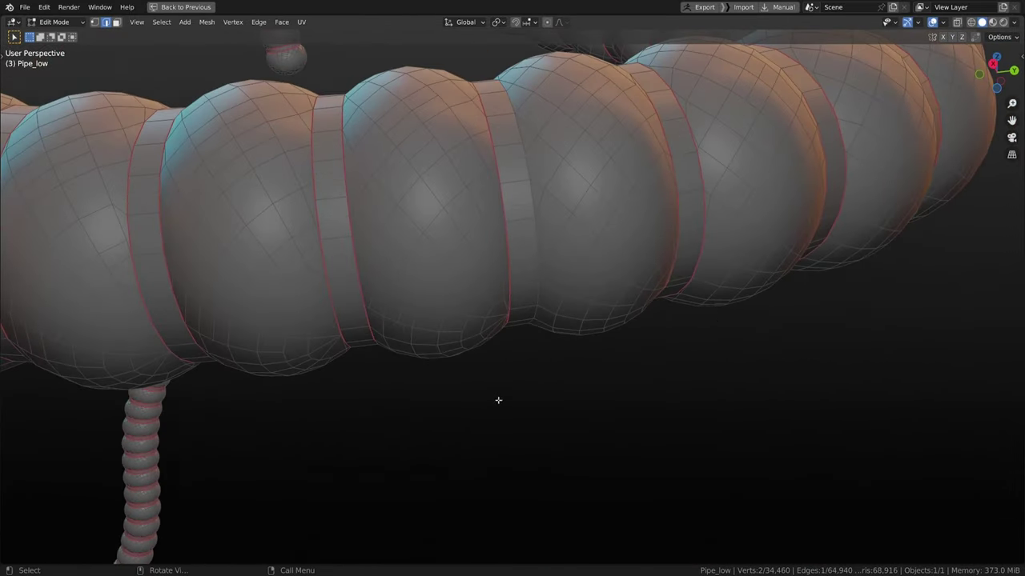
{"action": "left_click", "coordinate": [512, 131], "text": "ctrl"}
{"action": "middle_click_drag", "start_coordinate": [512, 131], "coordinate": [750, 215]}
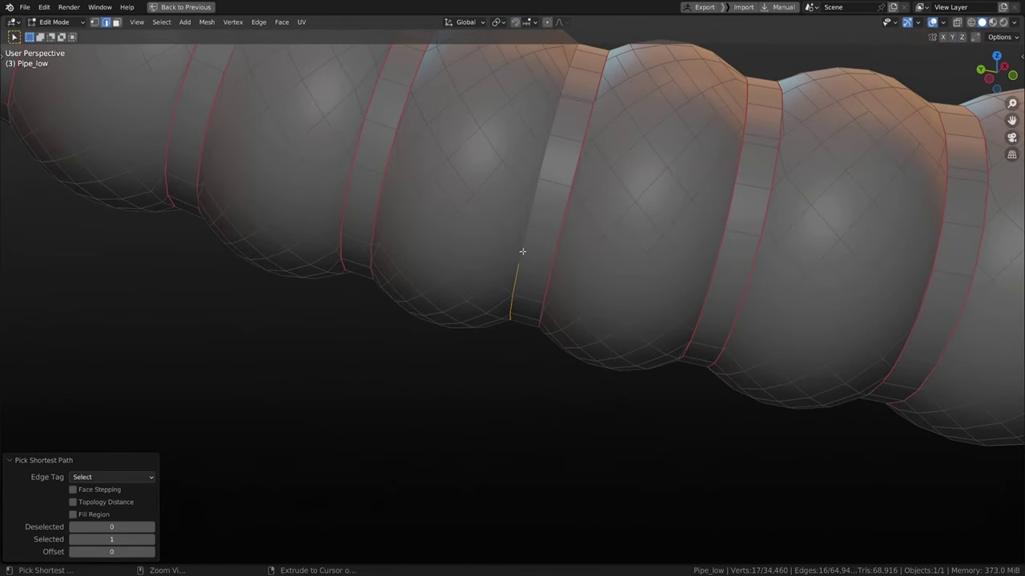
{"action": "middle_click_drag", "start_coordinate": [530, 238], "coordinate": [300, 244]}
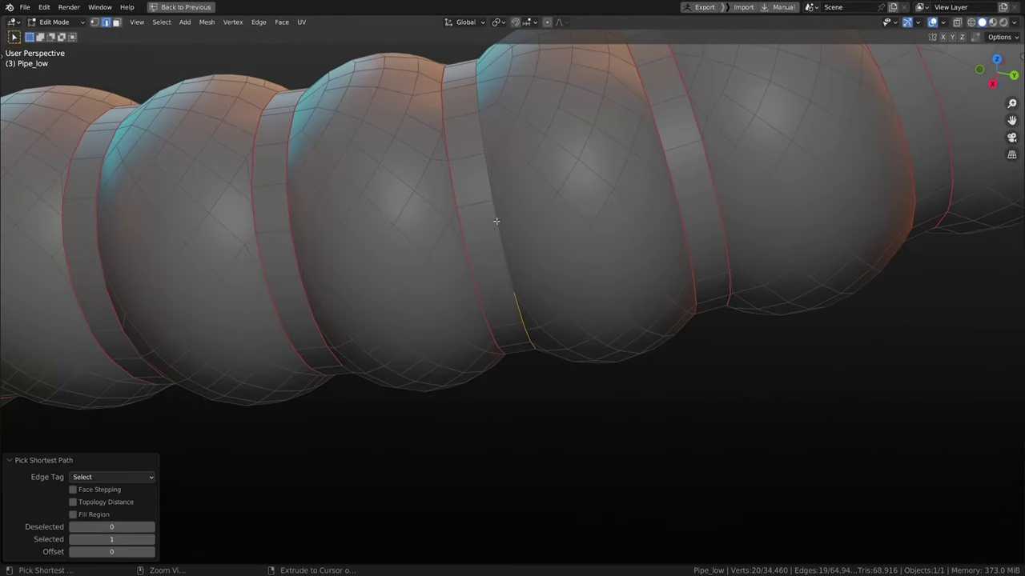
{"action": "scroll", "coordinate": [497, 276], "scroll_direction": "down", "scroll_amount": 4}
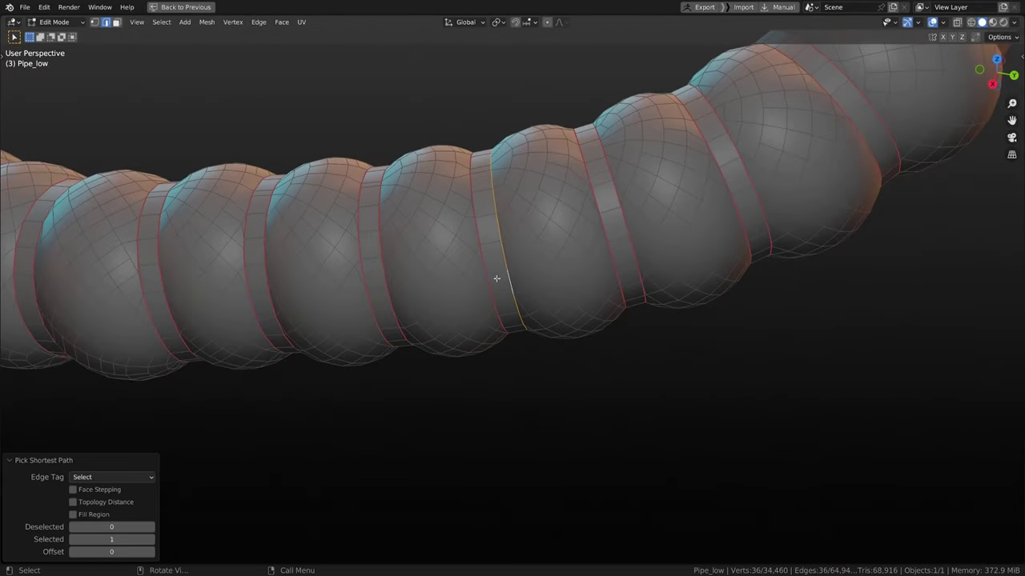
{"action": "middle_click_drag", "start_coordinate": [496, 279], "coordinate": [509, 252]}
{"action": "right_click", "coordinate": [510, 256]}
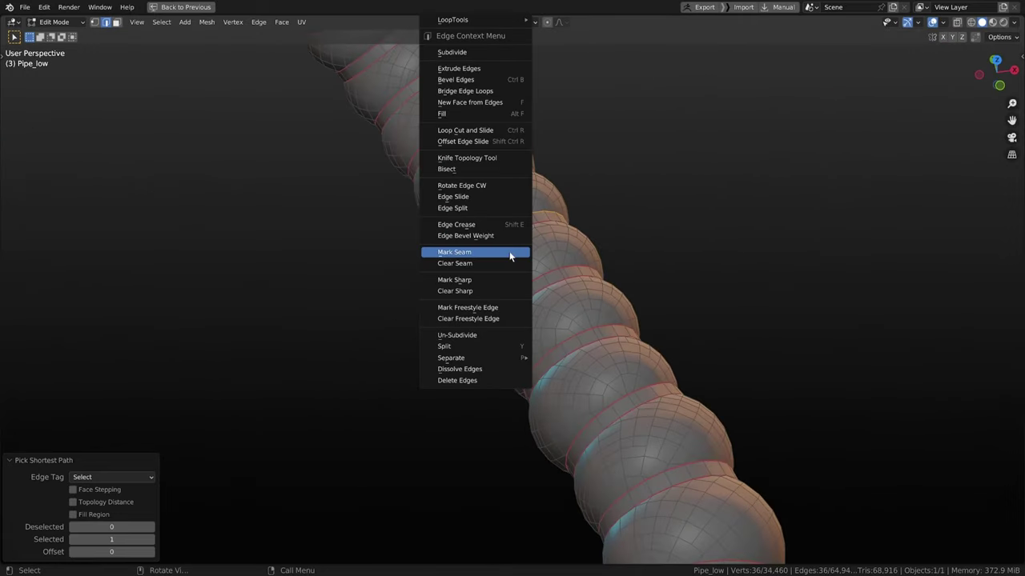
{"action": "left_click", "coordinate": [510, 256]}
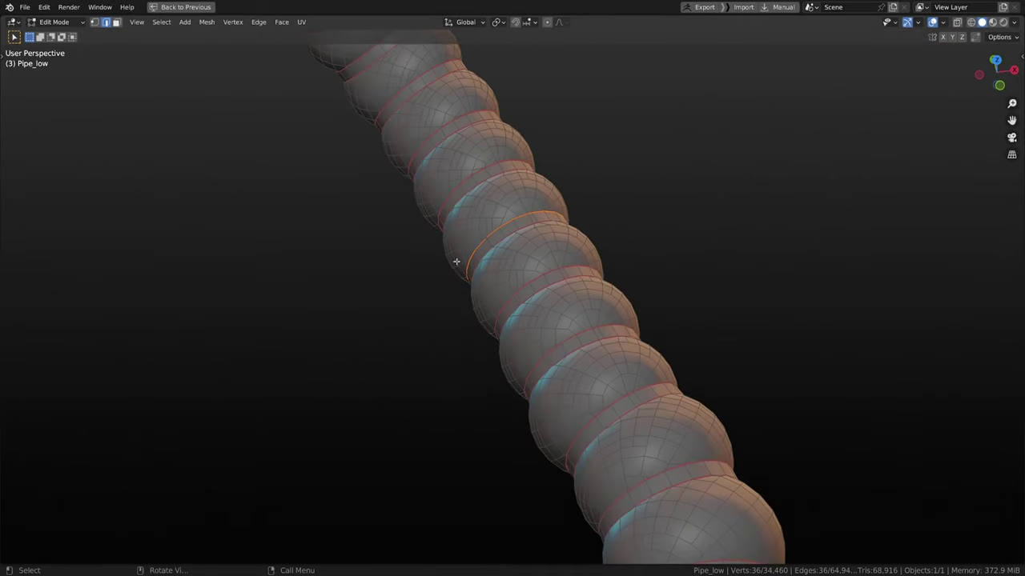
Step: Select the bulges beside the pipe's narrow end as linked geometry delimited by Seam, continuing past the sharp bend
{"action": "scroll", "coordinate": [457, 262], "scroll_direction": "down", "scroll_amount": 3}
{"action": "middle_click_drag", "start_coordinate": [457, 262], "coordinate": [397, 404]}
{"action": "left_click", "coordinate": [540, 239]}
{"action": "key", "text": "KP_Decimal"}
{"action": "scroll", "coordinate": [530, 252], "scroll_direction": "down", "scroll_amount": 6}
{"action": "middle_click_drag", "start_coordinate": [418, 473], "coordinate": [501, 397]}
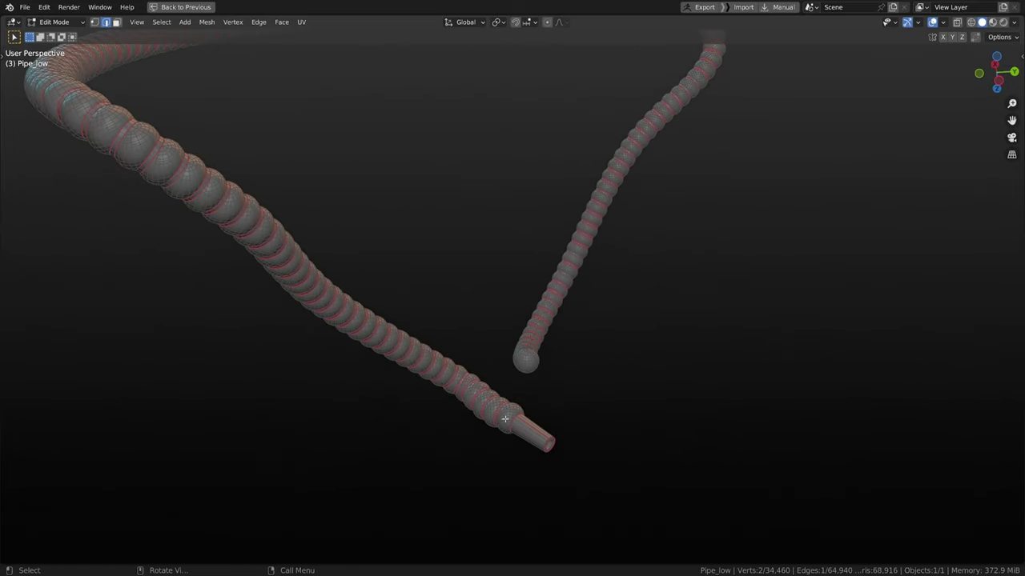
{"action": "key", "text": "l"}
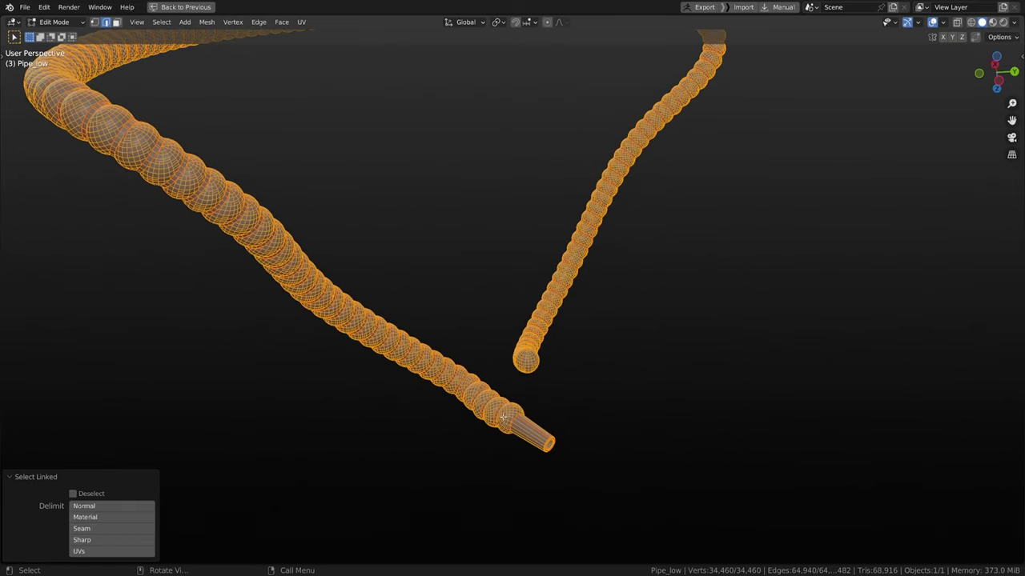
{"action": "left_click", "coordinate": [108, 529]}
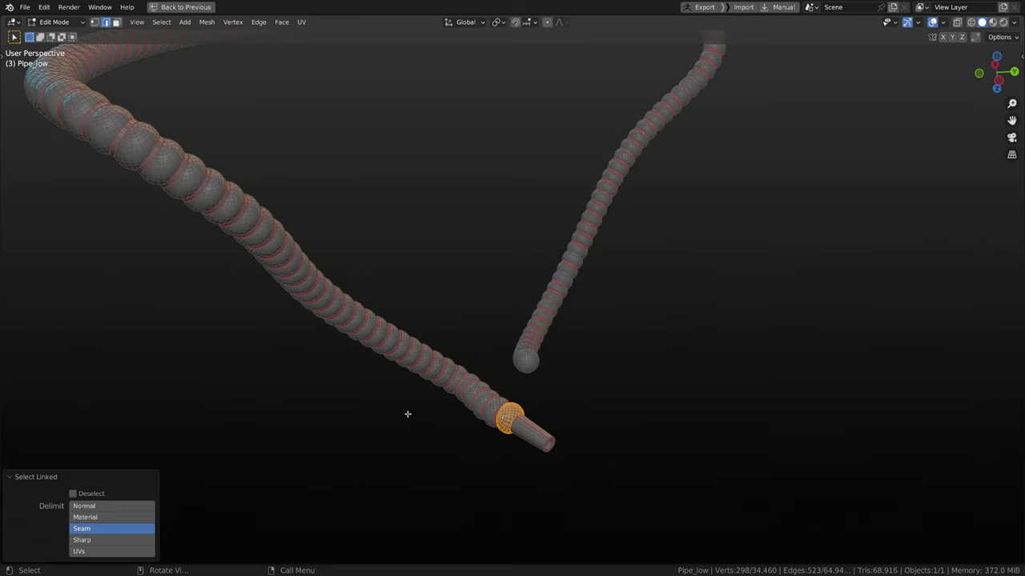
{"action": "key", "text": "l"}
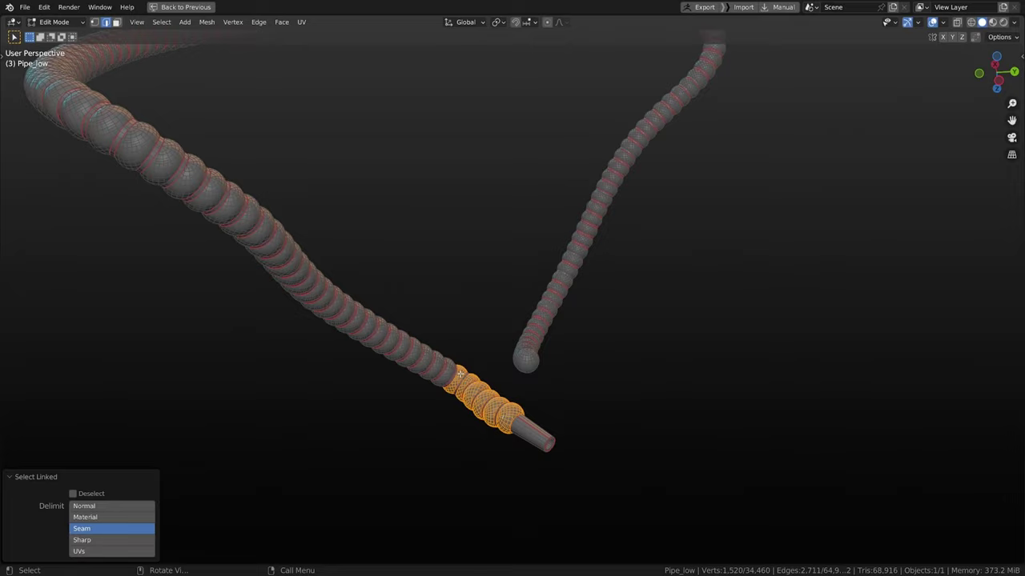
{"action": "middle_click_drag", "start_coordinate": [460, 373], "coordinate": [512, 386]}
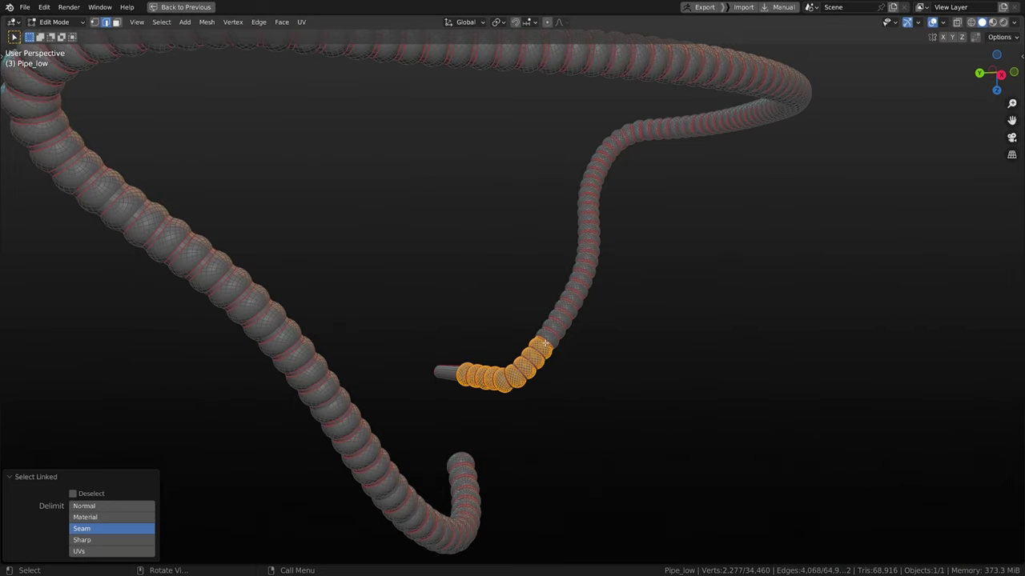
Step: Undo the last linked selections, pick a short edge path on the gap past the sharp bend, and mark it as a seam
{"action": "key", "text": "ctrl+z"}
{"action": "middle_click_drag", "start_coordinate": [553, 342], "coordinate": [589, 432]}
{"action": "key", "text": "l"}
{"action": "key", "text": "ctrl+z"}
{"action": "middle_click_drag", "start_coordinate": [524, 403], "coordinate": [551, 488]}
{"action": "left_click", "coordinate": [553, 446]}
{"action": "scroll", "coordinate": [558, 453], "scroll_direction": "up", "scroll_amount": 2}
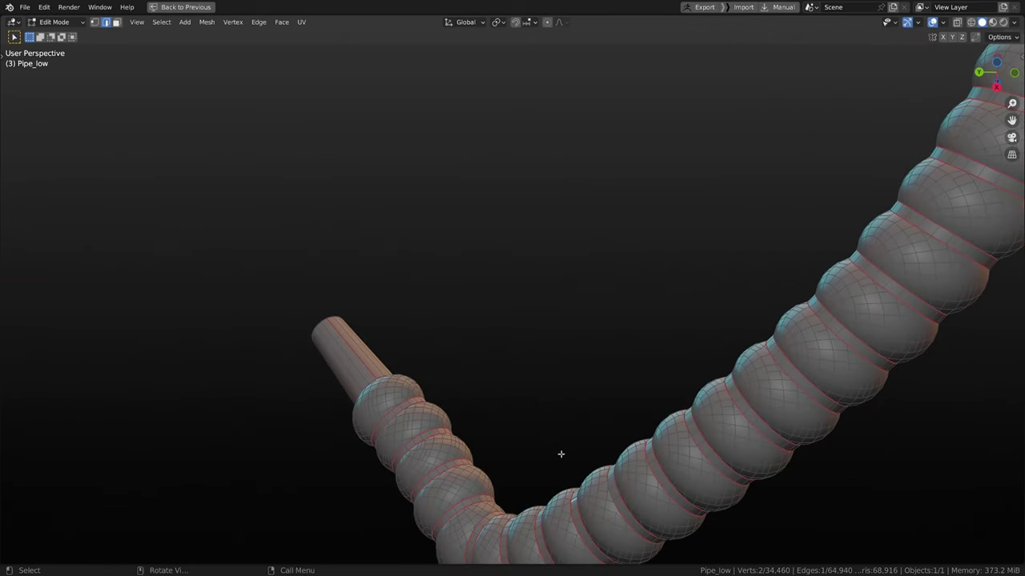
{"action": "middle_click_drag", "start_coordinate": [561, 453], "coordinate": [560, 413], "text": "shift"}
{"action": "middle_click_drag", "start_coordinate": [588, 460], "coordinate": [611, 477]}
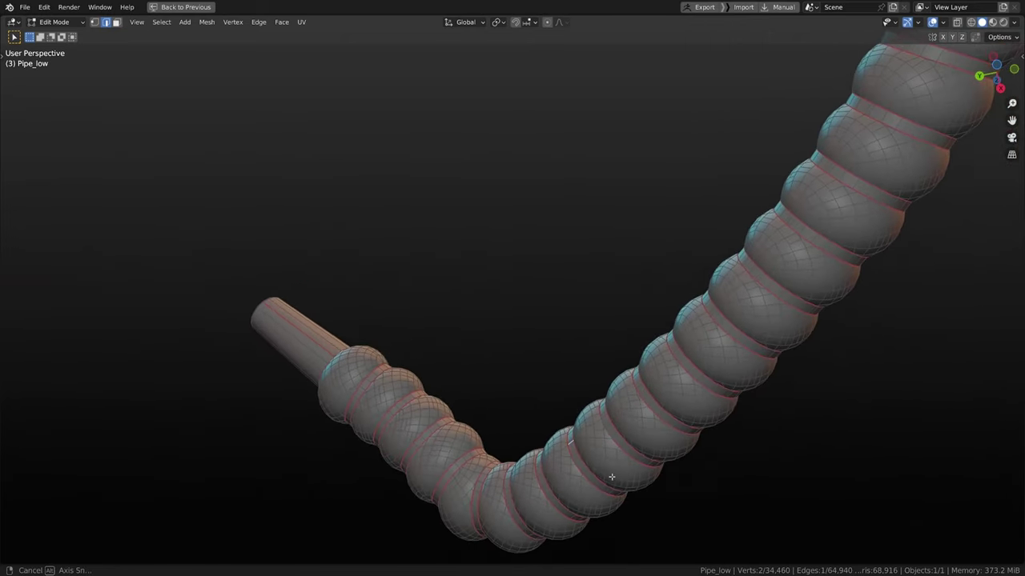
{"action": "left_click", "coordinate": [601, 417], "text": "ctrl"}
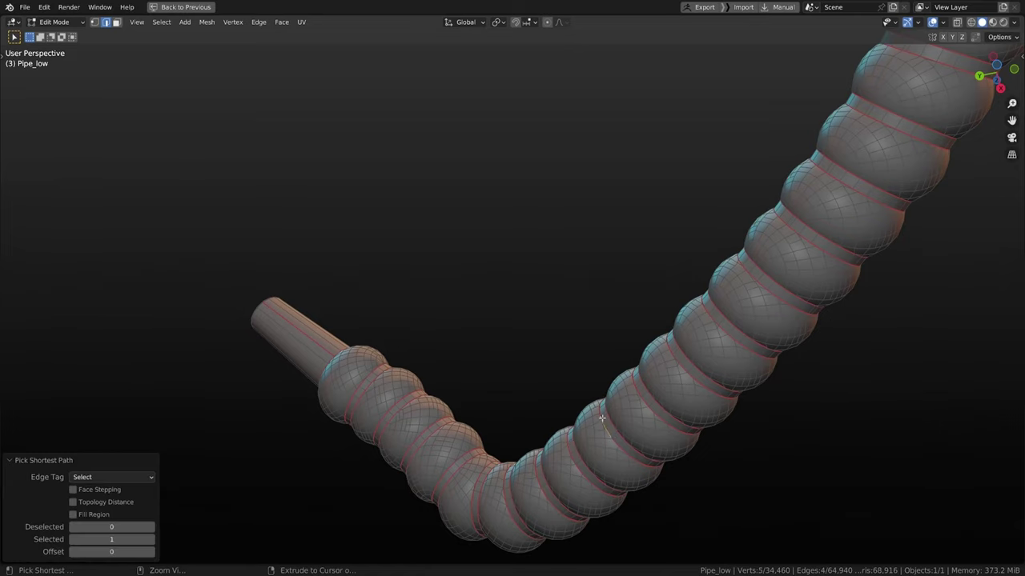
{"action": "right_click", "coordinate": [591, 428]}
{"action": "left_click", "coordinate": [590, 425]}
Step: Select the linked bulges one by one from the narrow end around the sharp bend, delimited by seams
{"action": "scroll", "coordinate": [523, 442], "scroll_direction": "down", "scroll_amount": 2}
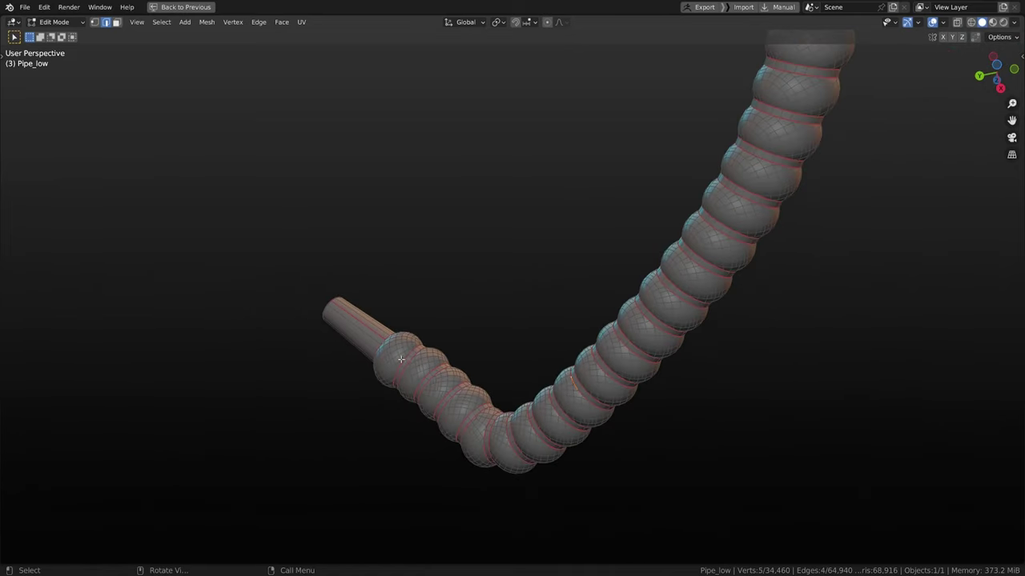
{"action": "key", "text": "l"}
{"action": "key", "text": "l"}
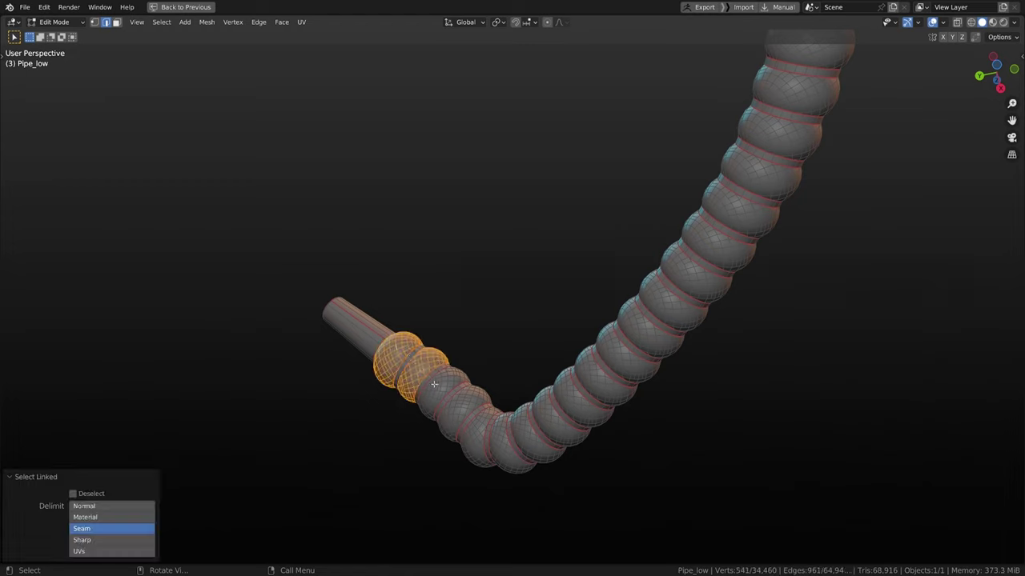
{"action": "key", "text": "l"}
{"action": "key", "text": "l"}
{"action": "key", "text": "l"}
{"action": "key", "text": "l"}
{"action": "key", "text": "l"}
{"action": "key", "text": "l"}
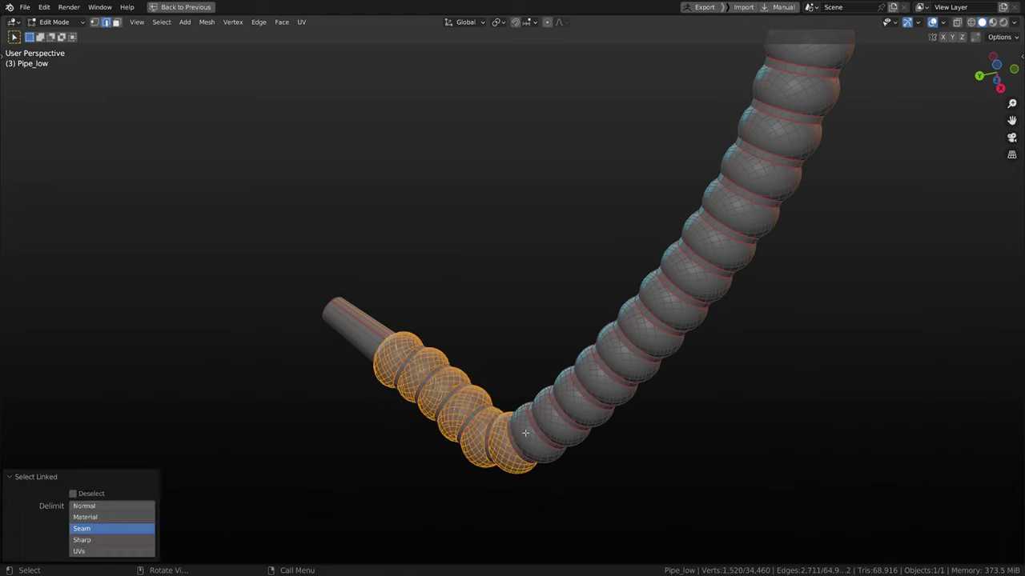
{"action": "key", "text": "l"}
{"action": "key", "text": "l"}
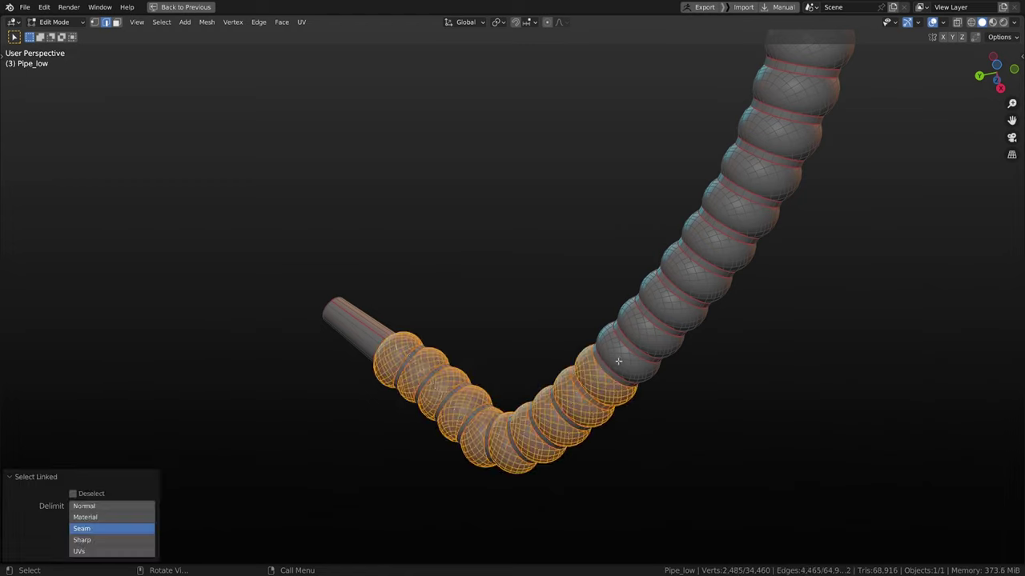
Step: Extend the linked selection bulge by bulge along the rising stretch after the sharp bend, redoing the last pick
{"action": "key", "text": "l"}
{"action": "key", "text": "l"}
{"action": "key", "text": "l"}
{"action": "key", "text": "l"}
{"action": "key", "text": "l"}
{"action": "key", "text": "l"}
{"action": "key", "text": "l"}
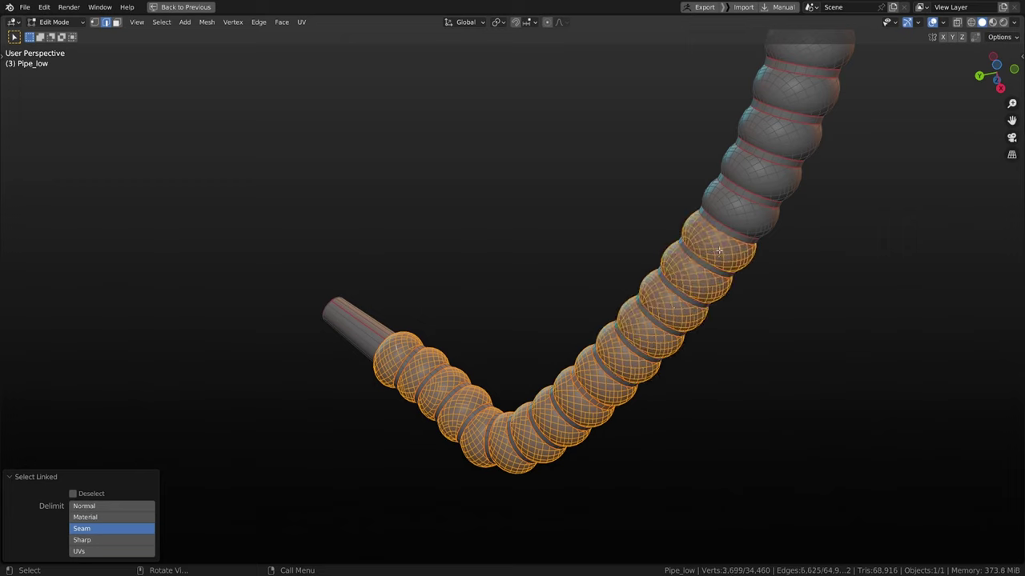
{"action": "key", "text": "l"}
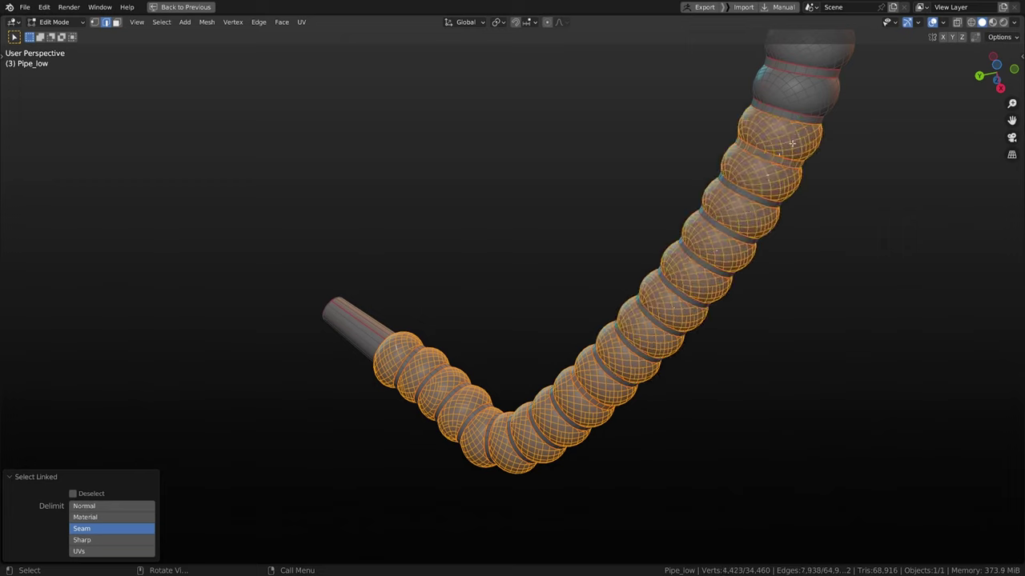
{"action": "key", "text": "ctrl+z"}
{"action": "key", "text": "l"}
Step: Add the next linked bulges up to the start of the wide upper bend and undo the last one added
{"action": "middle_click_drag", "start_coordinate": [776, 158], "coordinate": [670, 244], "text": "shift"}
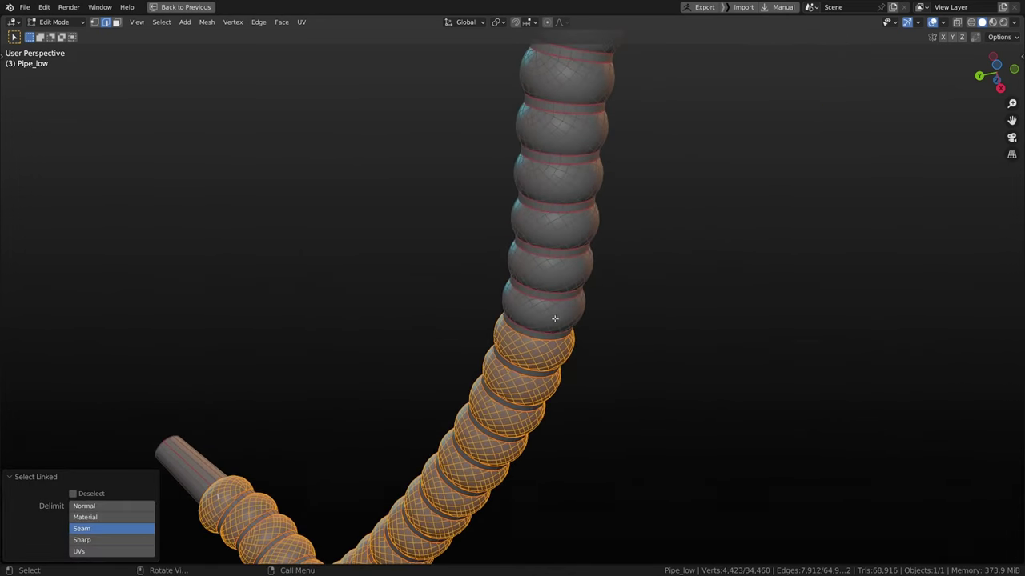
{"action": "key", "text": "l"}
{"action": "key", "text": "l"}
{"action": "key", "text": "l"}
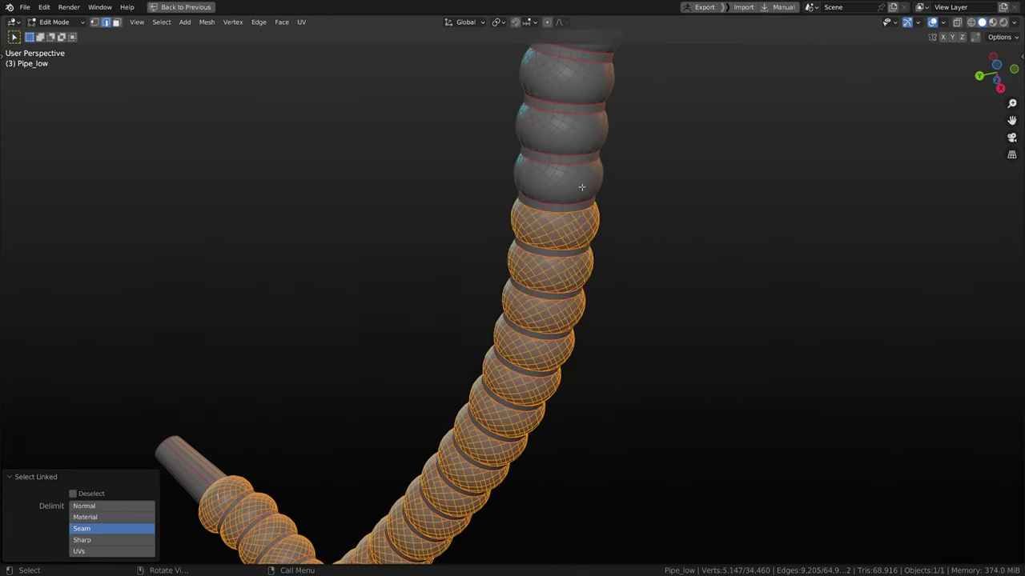
{"action": "key", "text": "l"}
{"action": "key", "text": "l"}
{"action": "key", "text": "l"}
{"action": "middle_click_drag", "start_coordinate": [583, 71], "coordinate": [549, 221]}
{"action": "scroll", "coordinate": [585, 138], "scroll_direction": "down", "scroll_amount": 2}
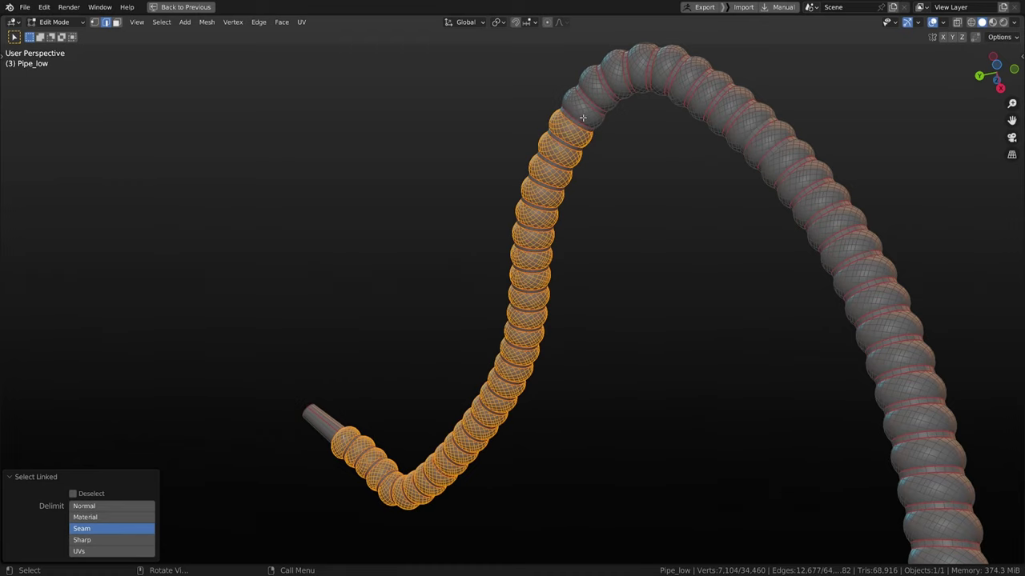
{"action": "key", "text": "l"}
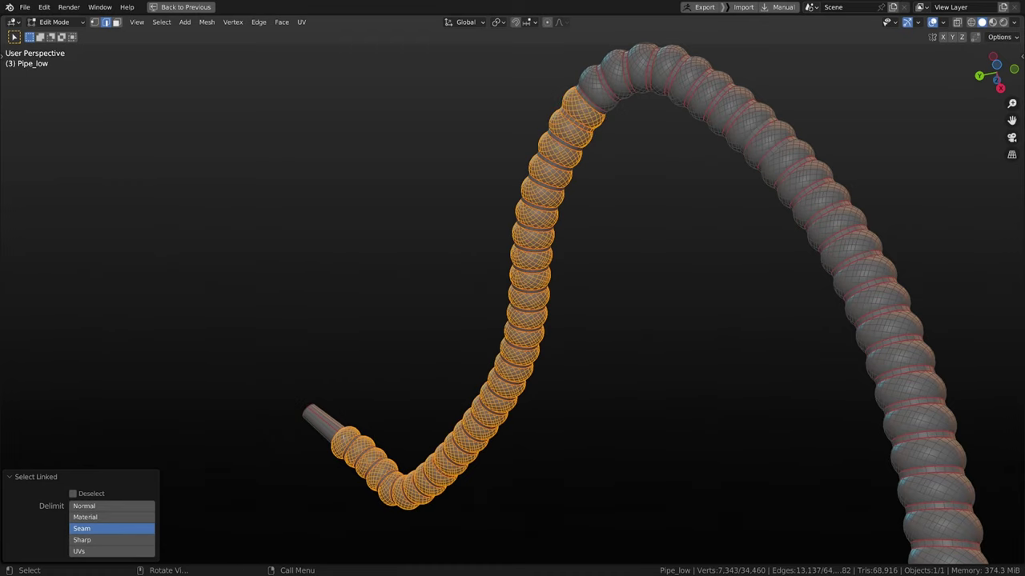
{"action": "key", "text": "ctrl+z"}
{"action": "middle_click_drag", "start_coordinate": [588, 162], "coordinate": [568, 204]}
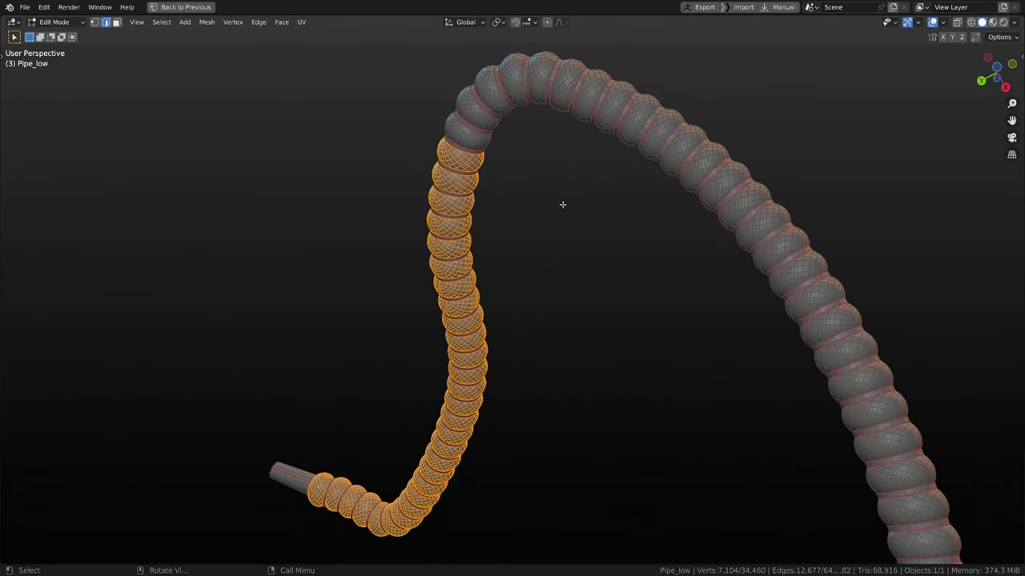
Step: Restore the full UV Editing layout, add a vertex group to the pipe mesh, and assign the selected bulges to it
{"action": "key", "text": "ctrl+space"}
{"action": "mouse_move", "coordinate": [670, 321]}
{"action": "middle_mouse_down"}
{"action": "mouse_move", "coordinate": [656, 317]}
{"action": "mouse_move", "coordinate": [683, 307]}
{"action": "middle_mouse_up"}
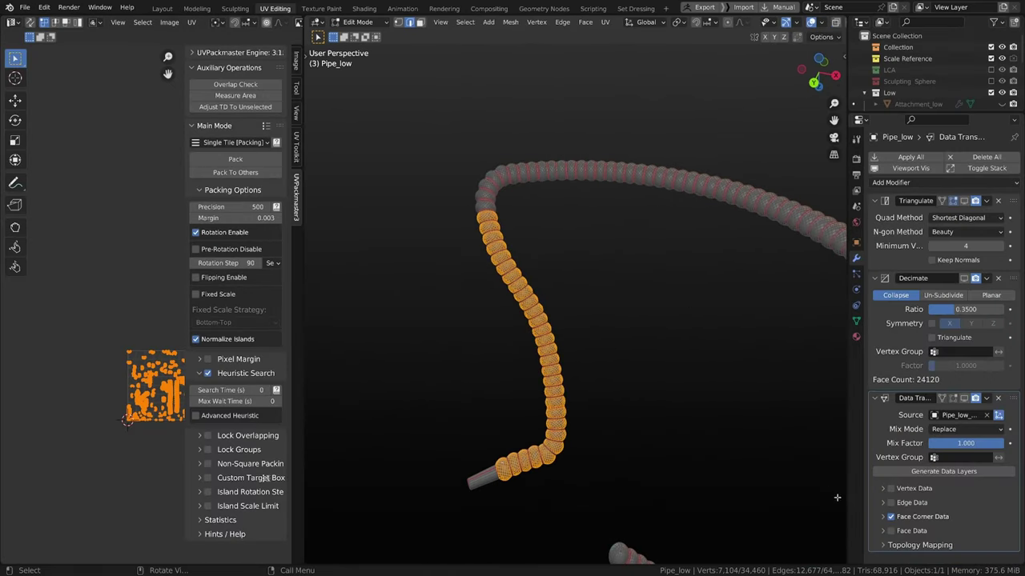
{"action": "left_click", "coordinate": [856, 320]}
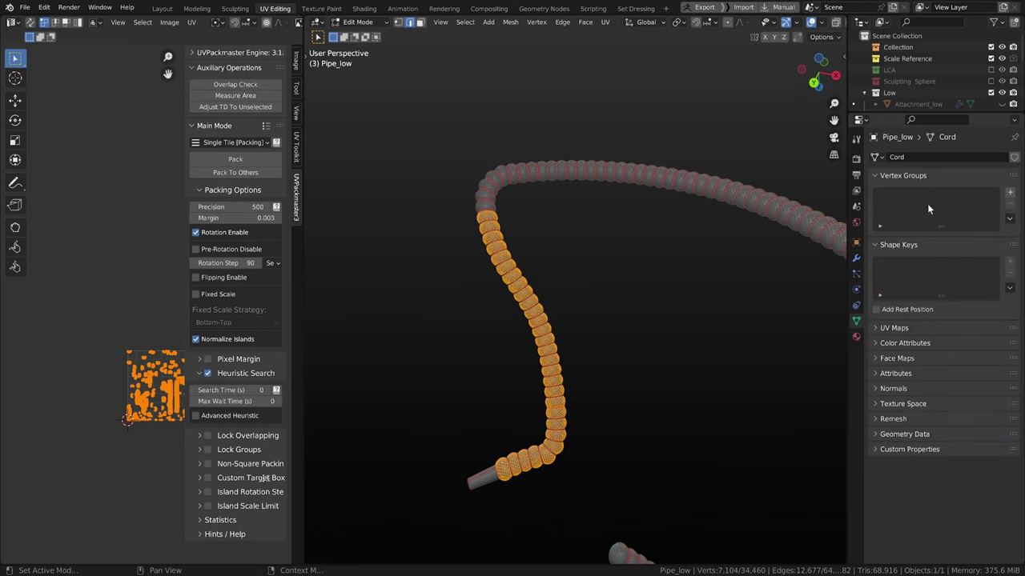
{"action": "left_click", "coordinate": [1010, 193]}
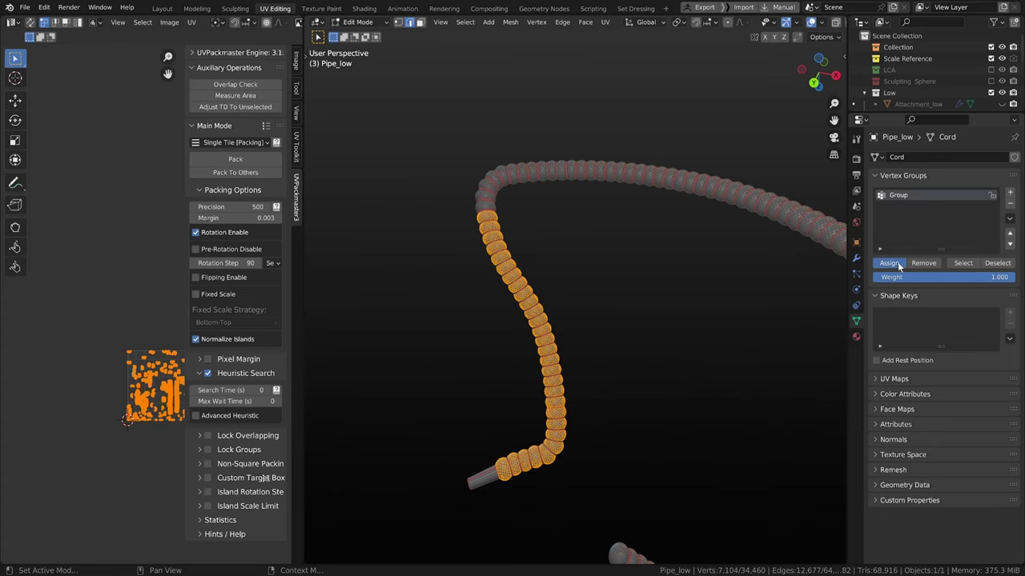
Step: Clear the selection and reselect the bulges stored in the vertex group to check where they end at the upper bend
{"action": "scroll", "coordinate": [483, 249], "scroll_direction": "up", "scroll_amount": 4}
{"action": "middle_click_drag", "start_coordinate": [478, 252], "coordinate": [485, 277]}
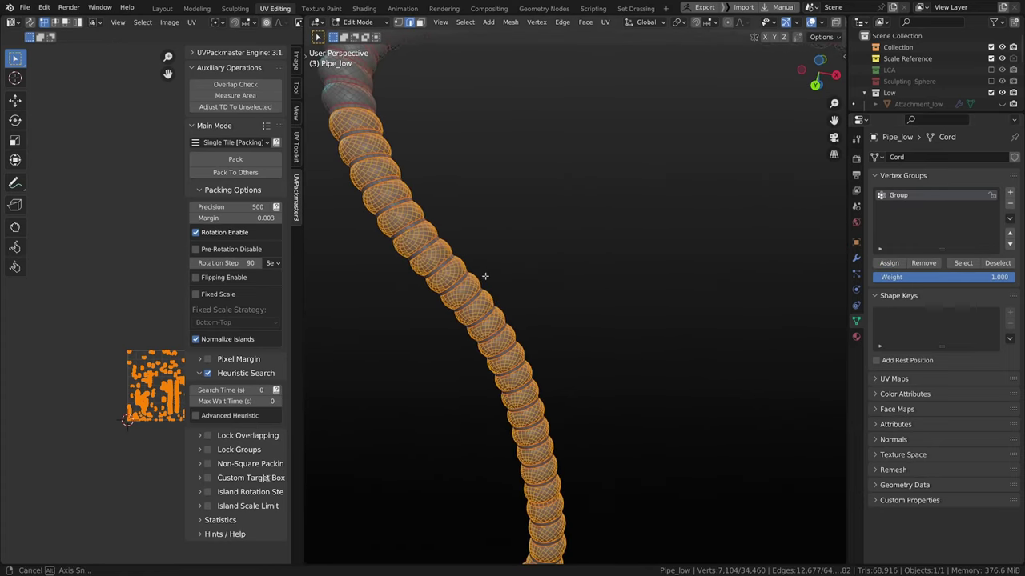
{"action": "middle_click_drag", "start_coordinate": [345, 144], "coordinate": [471, 280], "text": "shift"}
{"action": "left_click", "coordinate": [601, 230]}
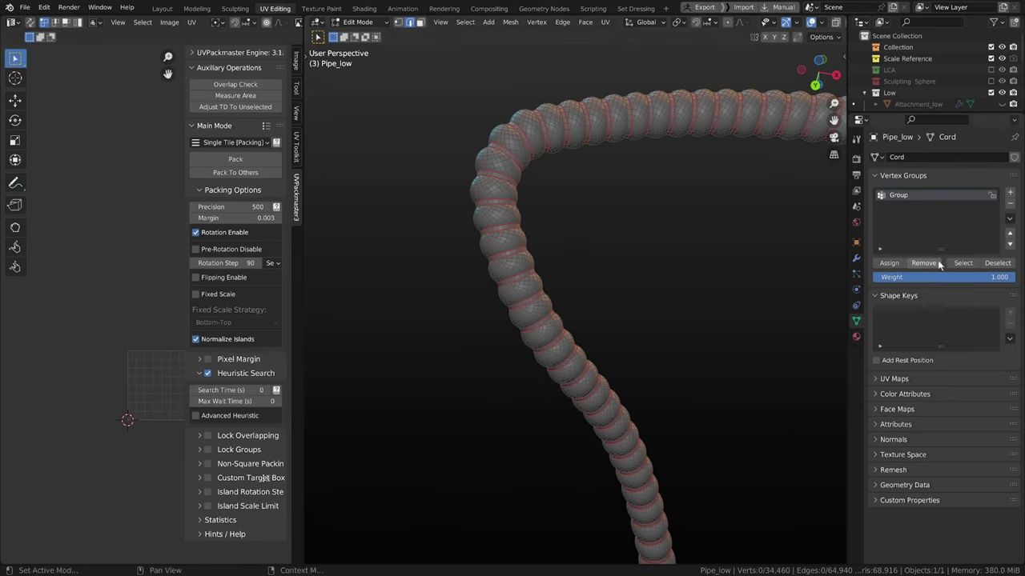
{"action": "left_click", "coordinate": [962, 264]}
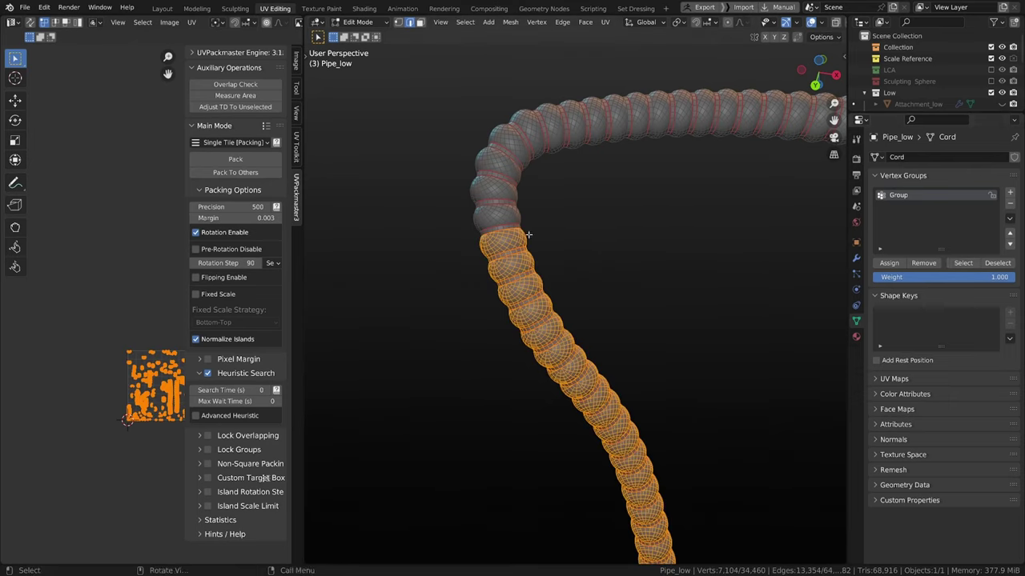
Step: Clear the selection and select the last grouped bulge and its neighbour toward the upper bend as seam-delimited linked geometry
{"action": "key", "text": "alt+a"}
{"action": "key", "text": "l"}
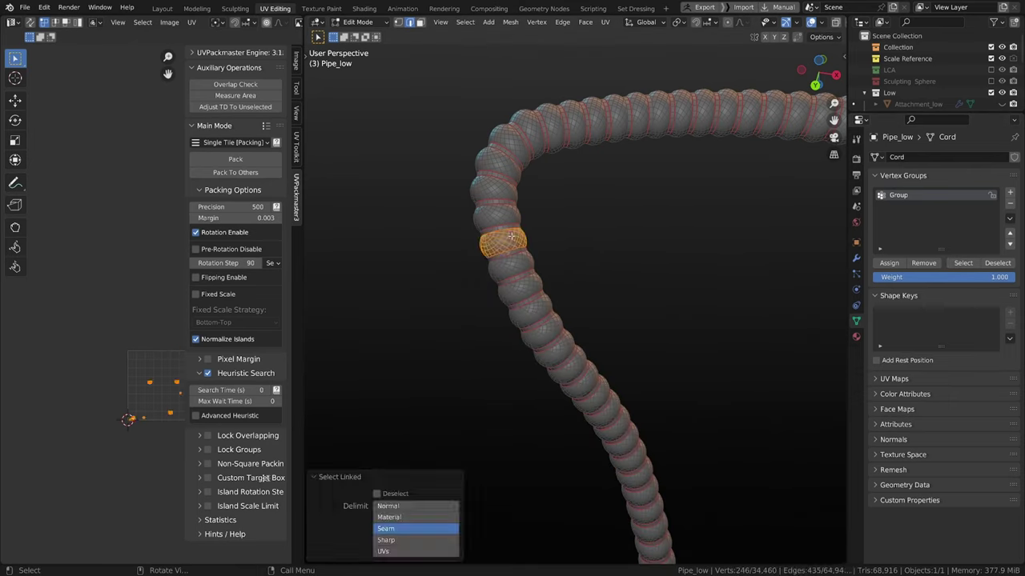
{"action": "key", "text": "l"}
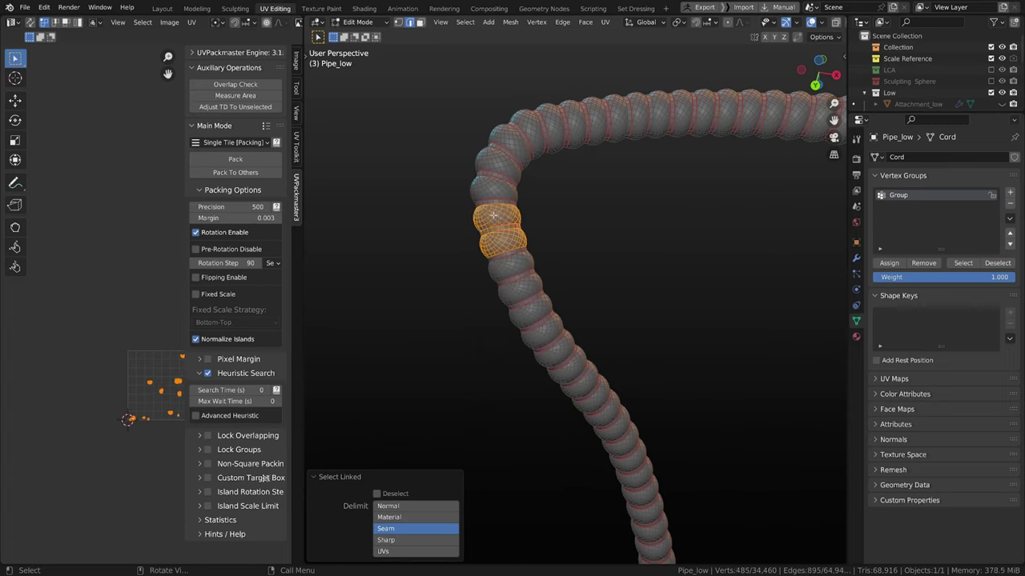
Step: Undo the last linked selection and examine the ring border above the bulge that remains selected
{"action": "key", "text": "ctrl+z"}
{"action": "middle_click_drag", "start_coordinate": [500, 215], "coordinate": [523, 194]}
{"action": "scroll", "coordinate": [501, 226], "scroll_direction": "up", "scroll_amount": 5}
{"action": "scroll", "coordinate": [501, 226], "scroll_direction": "down", "scroll_amount": 3}
{"action": "middle_click_drag", "start_coordinate": [440, 224], "coordinate": [484, 253]}
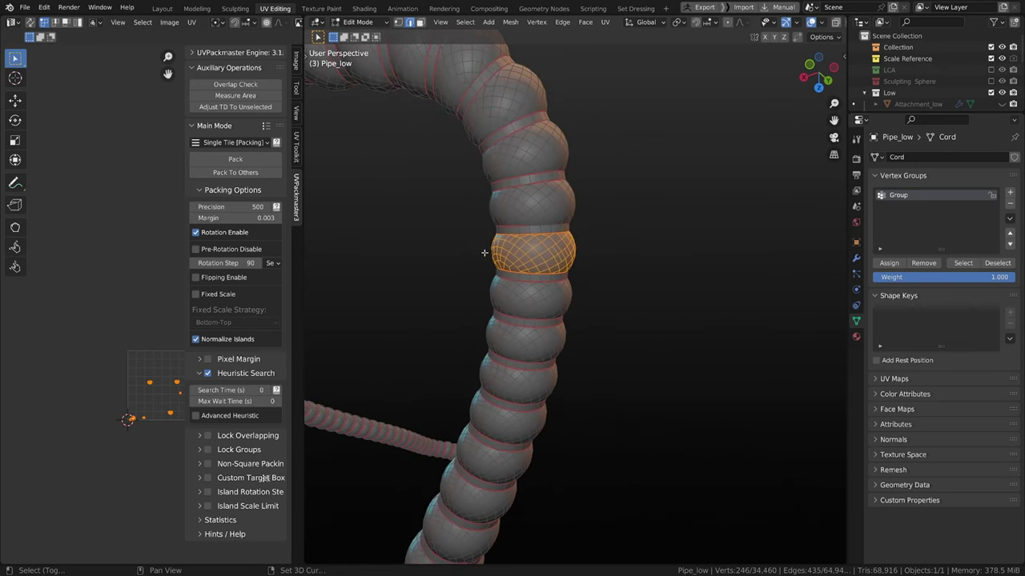
Step: Select the unmarked gap of edges on that ring border as a shortest path and mark it as a seam
{"action": "left_click", "coordinate": [533, 226]}
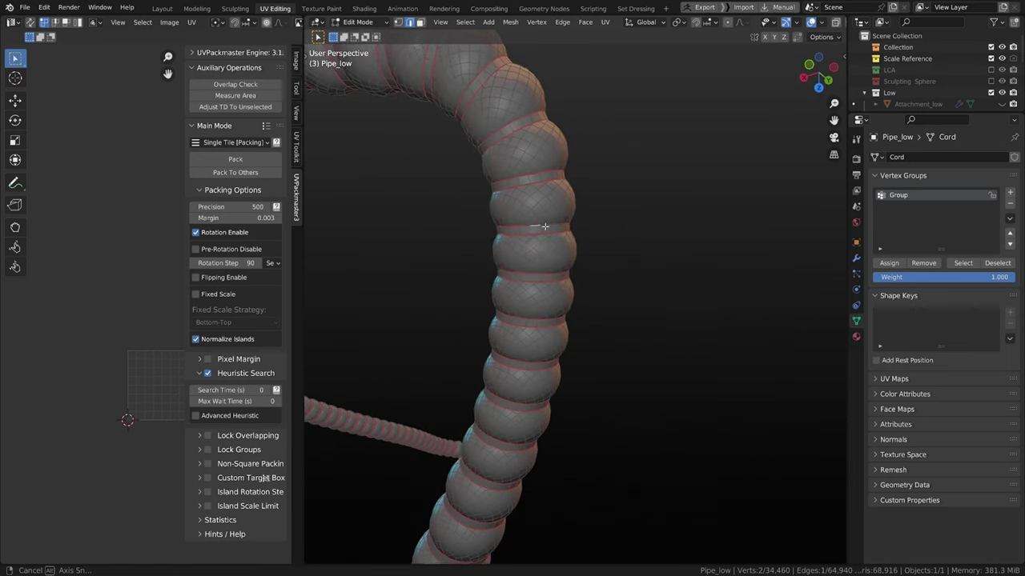
{"action": "middle_click_drag", "start_coordinate": [532, 225], "coordinate": [500, 225]}
{"action": "left_click", "coordinate": [563, 213], "text": "ctrl"}
{"action": "middle_click_drag", "start_coordinate": [563, 212], "coordinate": [573, 205]}
{"action": "right_click", "coordinate": [573, 205]}
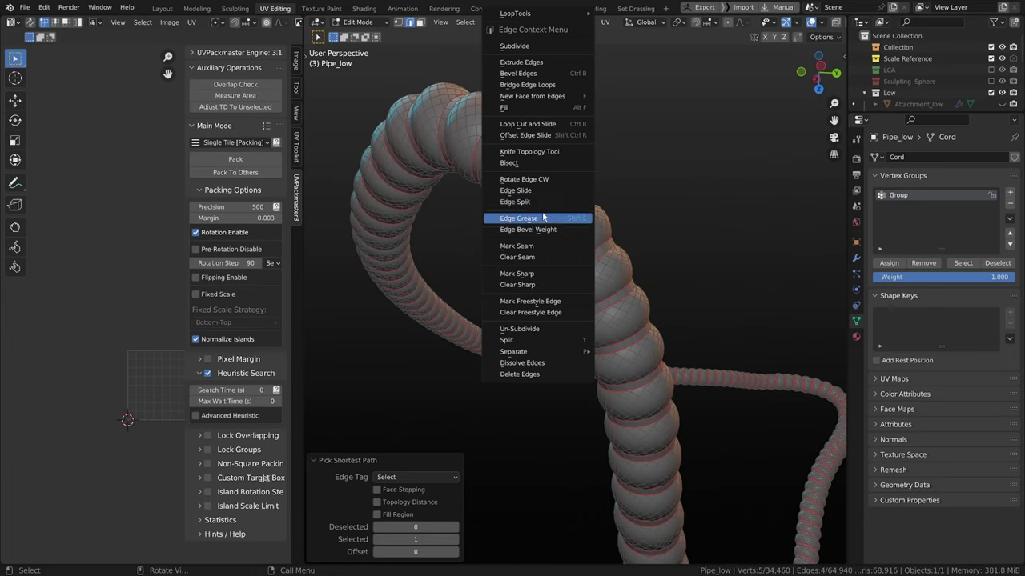
{"action": "left_click", "coordinate": [478, 213]}
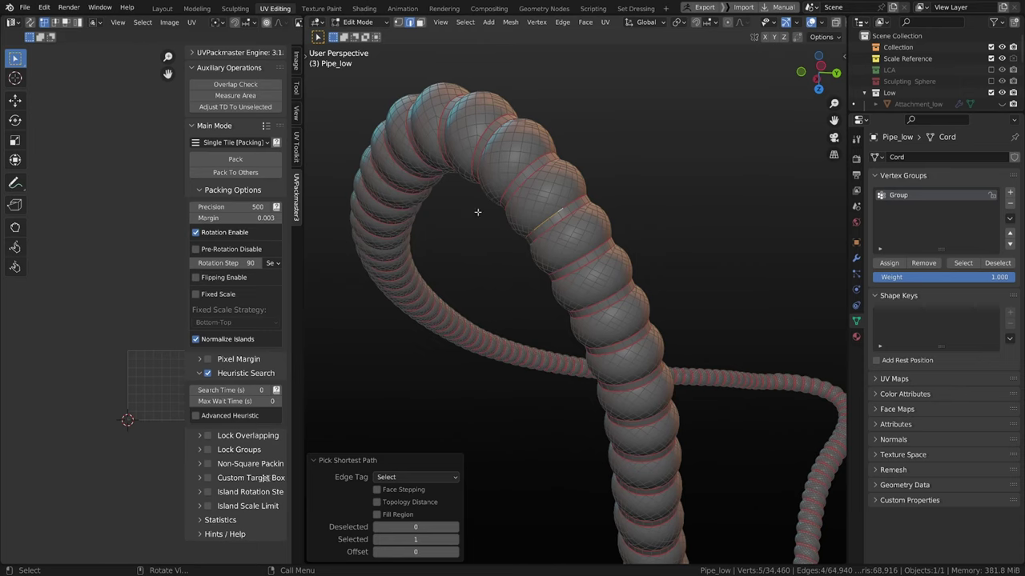
{"action": "right_click", "coordinate": [523, 218]}
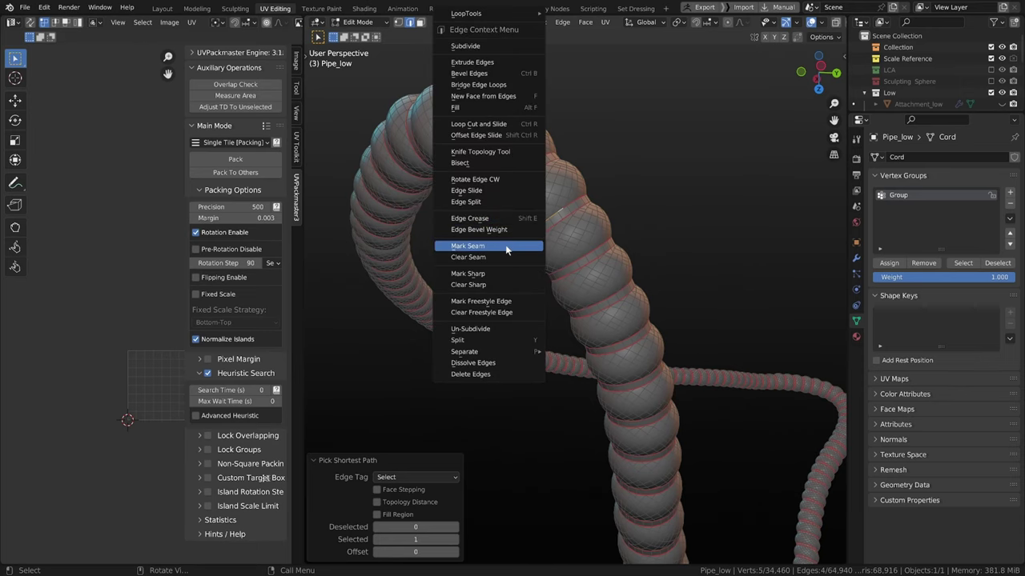
{"action": "left_click", "coordinate": [509, 246]}
{"action": "scroll", "coordinate": [528, 246], "scroll_direction": "down", "scroll_amount": 3}
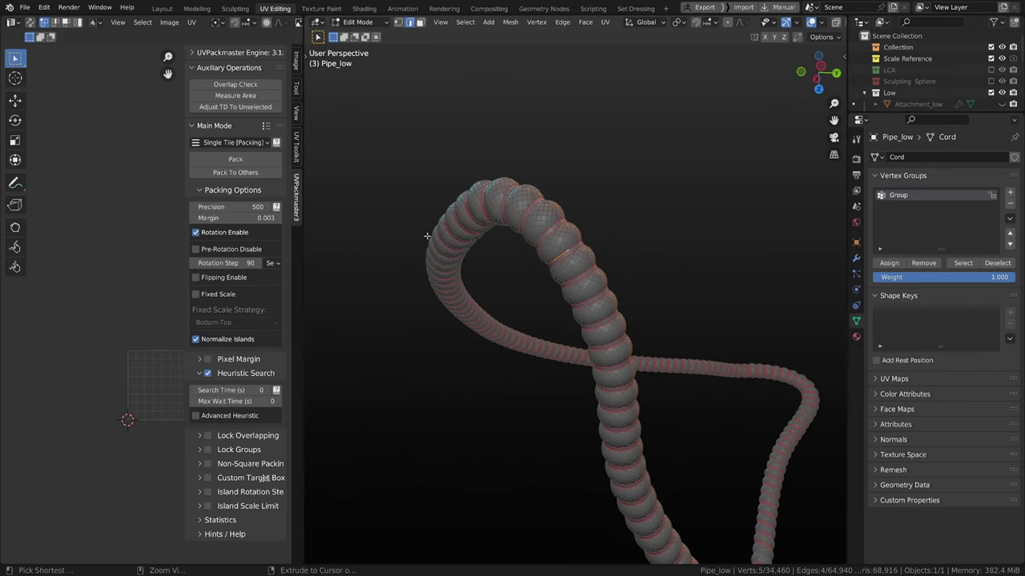
Step: Maximize the 3D viewport and pick the border edge path on the next bulge ring where the linked selection stops separating
{"action": "key", "text": "ctrl+space"}
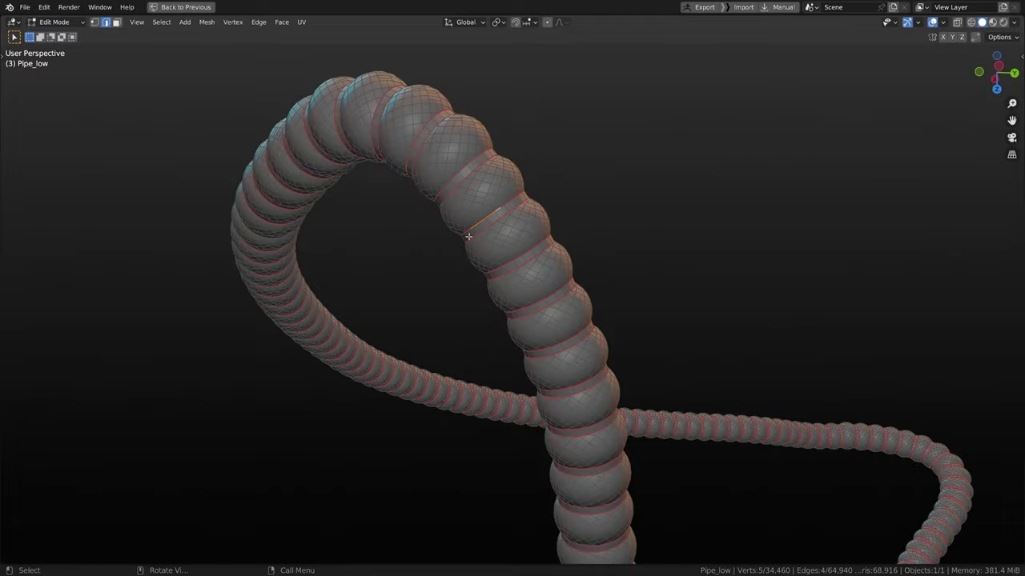
{"action": "scroll", "coordinate": [468, 236], "scroll_direction": "down", "scroll_amount": 3}
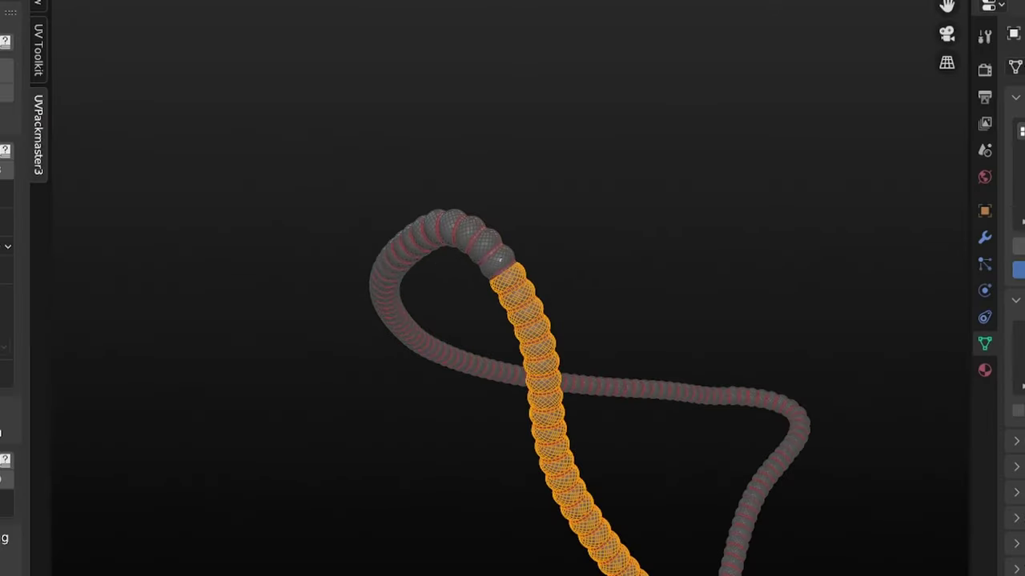
{"action": "scroll", "coordinate": [709, 252], "scroll_direction": "up", "scroll_amount": 10}
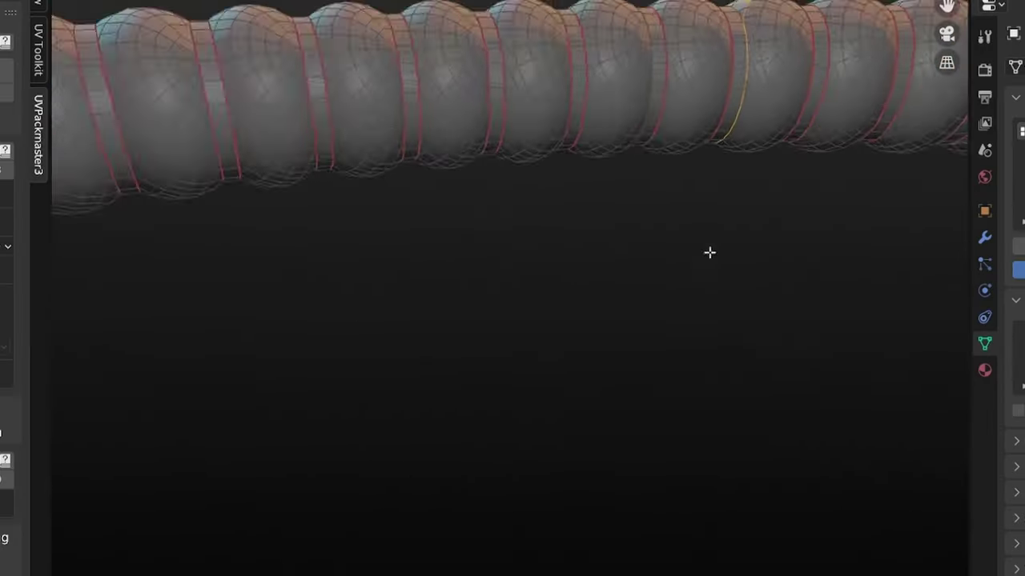
{"action": "scroll", "coordinate": [407, 235], "scroll_direction": "down", "scroll_amount": 5}
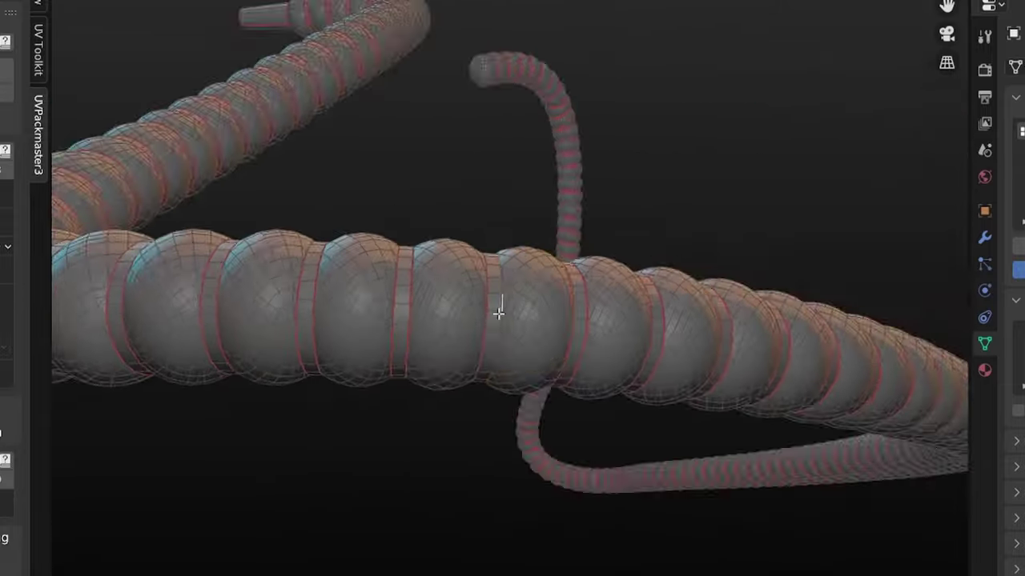
{"action": "scroll", "coordinate": [496, 309], "scroll_direction": "up", "scroll_amount": 5}
{"action": "middle_click_drag", "start_coordinate": [384, 329], "coordinate": [611, 410]}
{"action": "scroll", "coordinate": [611, 409], "scroll_direction": "down", "scroll_amount": 4}
{"action": "scroll", "coordinate": [578, 48], "scroll_direction": "up", "scroll_amount": 4}
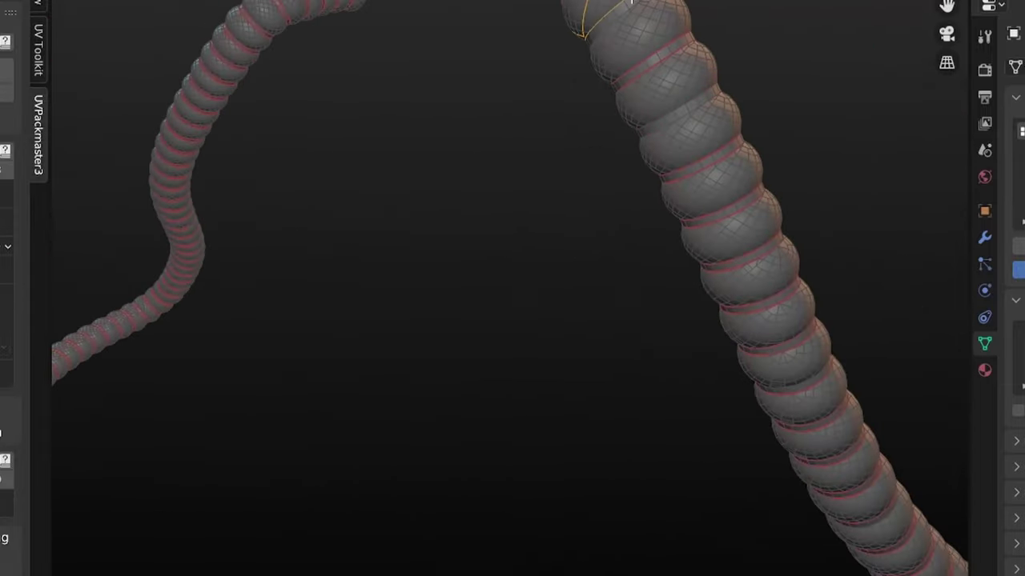
{"action": "left_click", "coordinate": [542, 36], "text": "ctrl"}
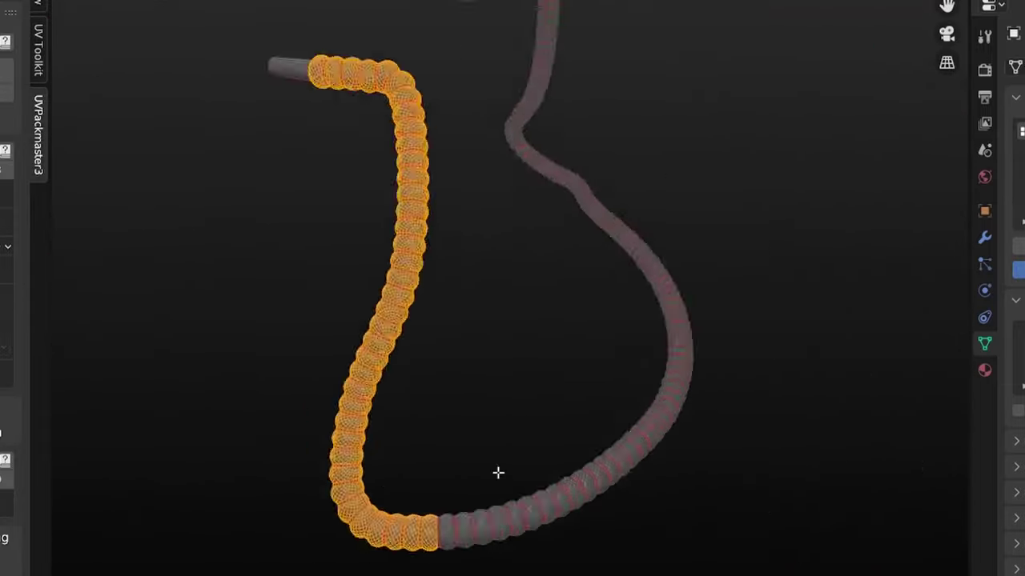
Step: Examine where the linked bulge selection ends along the lower stretch of the pipe
{"action": "scroll", "coordinate": [496, 474], "scroll_direction": "up", "scroll_amount": 4}
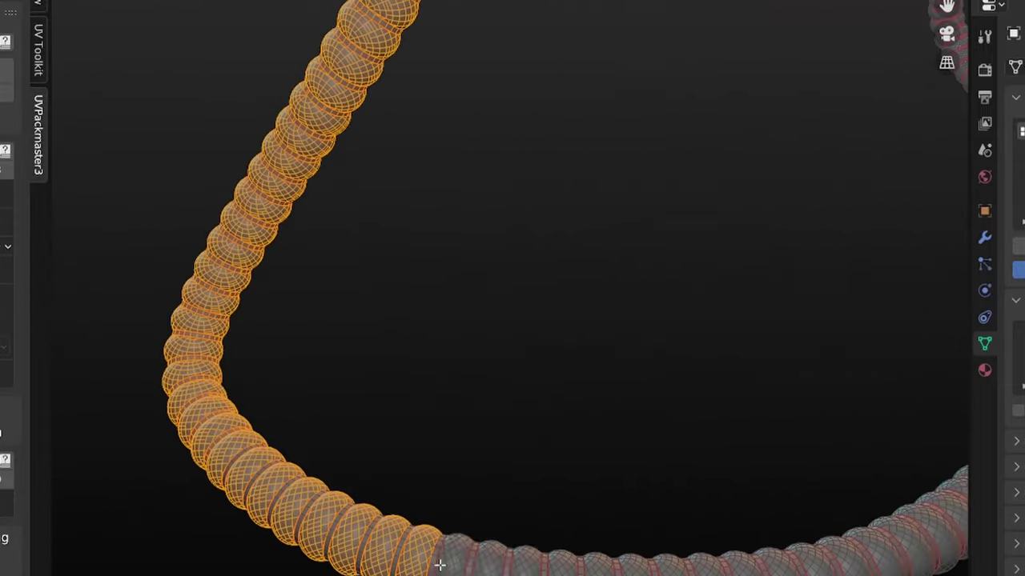
{"action": "scroll", "coordinate": [440, 565], "scroll_direction": "down", "scroll_amount": 3}
{"action": "middle_click_drag", "start_coordinate": [439, 565], "coordinate": [302, 460]}
{"action": "scroll", "coordinate": [606, 489], "scroll_direction": "up", "scroll_amount": 3}
{"action": "scroll", "coordinate": [652, 348], "scroll_direction": "down", "scroll_amount": 3}
{"action": "scroll", "coordinate": [389, 418], "scroll_direction": "down", "scroll_amount": 3}
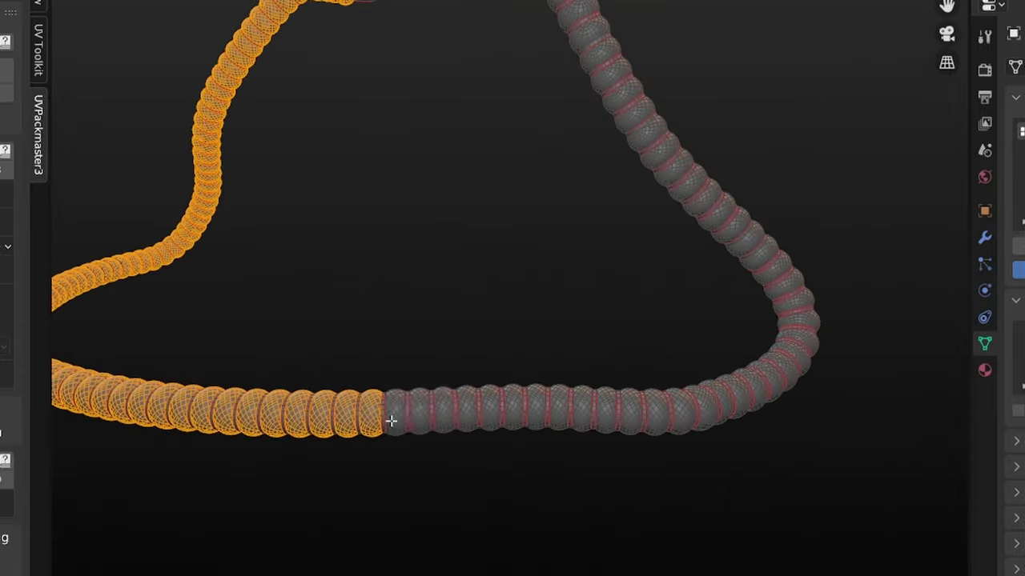
{"action": "scroll", "coordinate": [531, 488], "scroll_direction": "up", "scroll_amount": 2}
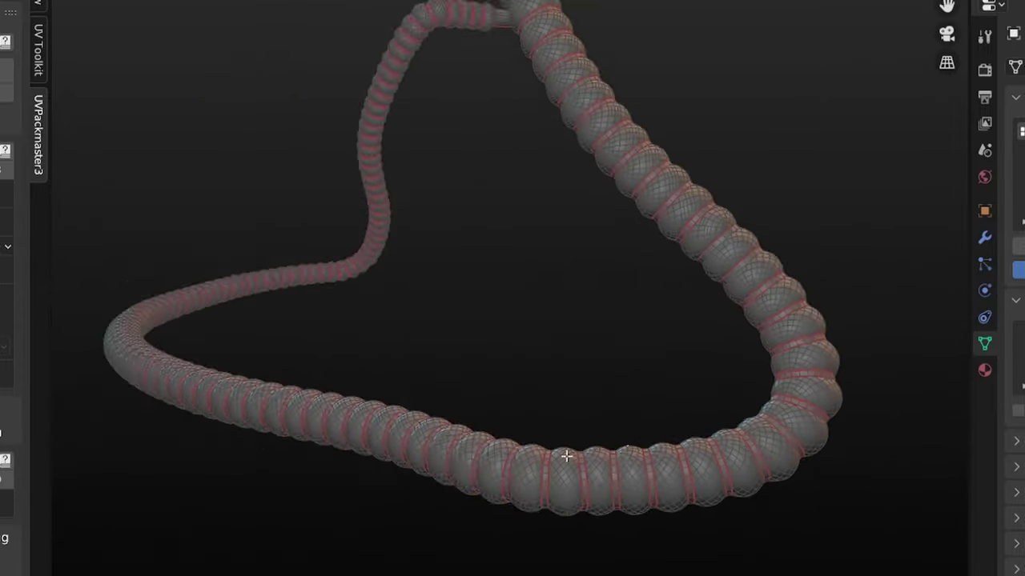
Step: Test linked selection on the bulges of the lower stretch and pick the unmarked edge on a ring border
{"action": "scroll", "coordinate": [566, 457], "scroll_direction": "up", "scroll_amount": 5}
{"action": "key", "text": "l"}
{"action": "scroll", "coordinate": [387, 384], "scroll_direction": "down", "scroll_amount": 3}
{"action": "middle_click_drag", "start_coordinate": [386, 384], "coordinate": [667, 487]}
{"action": "scroll", "coordinate": [526, 153], "scroll_direction": "up", "scroll_amount": 6}
{"action": "left_click", "coordinate": [508, 298]}
{"action": "scroll", "coordinate": [494, 131], "scroll_direction": "down", "scroll_amount": 3}
{"action": "left_click", "coordinate": [520, 467]}
{"action": "key", "text": "l"}
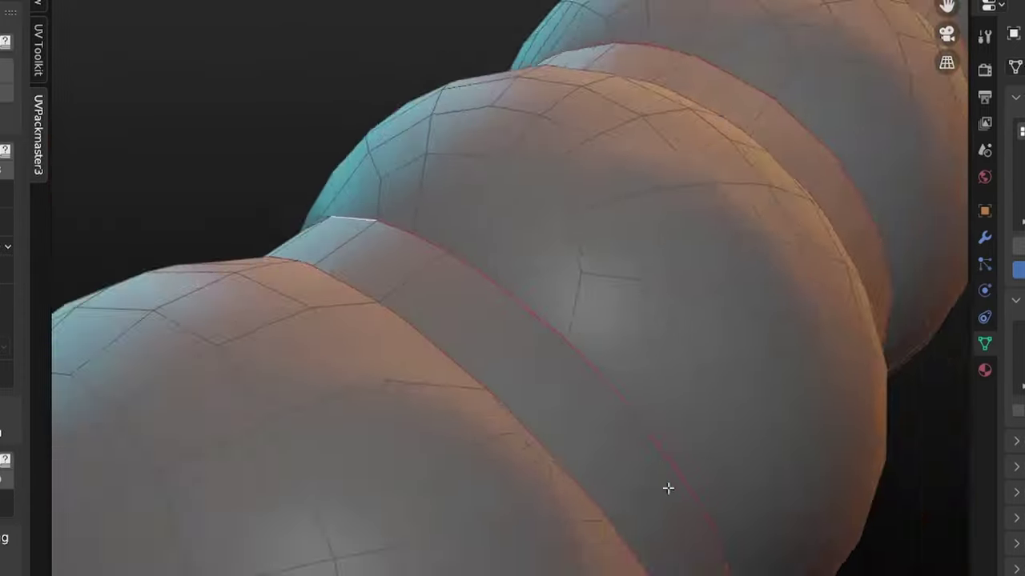
Step: Add the bulges approaching the bend before the ascending stretch as linked geometry to test their ring borders
{"action": "scroll", "coordinate": [486, 426], "scroll_direction": "down", "scroll_amount": 6}
{"action": "left_click", "coordinate": [445, 451]}
{"action": "key", "text": "l"}
{"action": "middle_click_drag", "start_coordinate": [445, 450], "coordinate": [422, 327]}
{"action": "scroll", "coordinate": [436, 448], "scroll_direction": "up", "scroll_amount": 3}
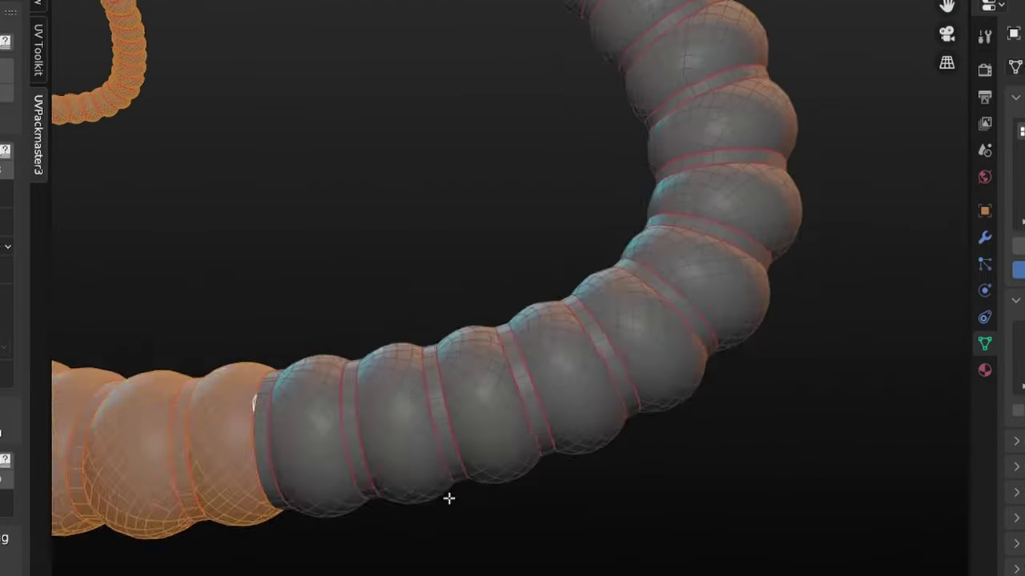
{"action": "scroll", "coordinate": [632, 264], "scroll_direction": "down", "scroll_amount": 3}
{"action": "key", "text": "l"}
{"action": "key", "text": "l"}
Step: Clear the selection, select the unmarked edge loop on the bulge's ring border, and mark it as a seam
{"action": "key", "text": "alt+a"}
{"action": "scroll", "coordinate": [619, 267], "scroll_direction": "up", "scroll_amount": 3}
{"action": "scroll", "coordinate": [619, 266], "scroll_direction": "up", "scroll_amount": 3}
{"action": "left_click", "coordinate": [405, 146], "text": "alt"}
{"action": "middle_click_drag", "start_coordinate": [405, 146], "coordinate": [268, 101]}
{"action": "scroll", "coordinate": [268, 101], "scroll_direction": "up", "scroll_amount": 3}
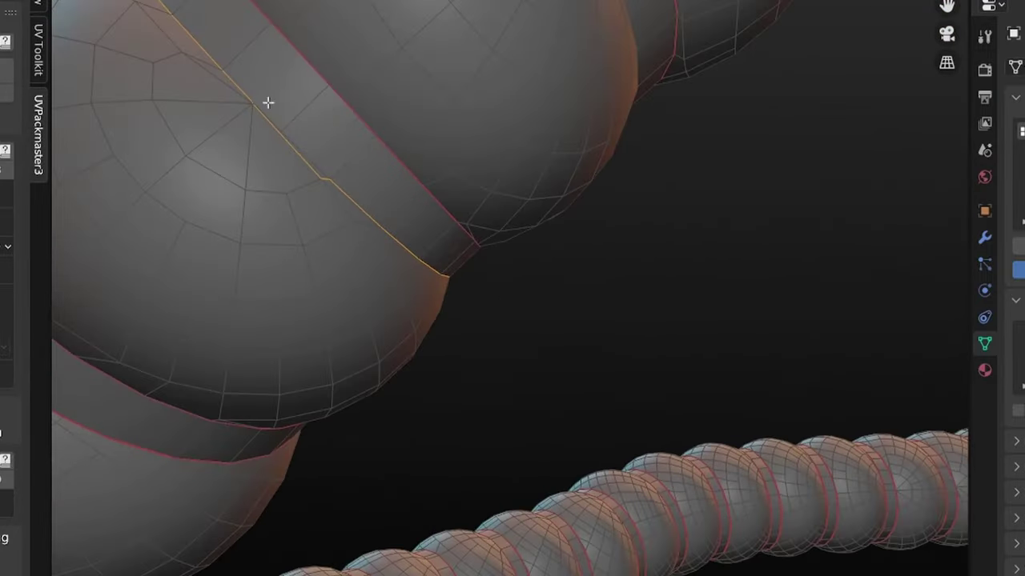
{"action": "right_click", "coordinate": [296, 109]}
{"action": "left_click", "coordinate": [280, 216]}
Step: Select the bulges from the tapered connector end through the first lower bend as seam-delimited linked geometry
{"action": "scroll", "coordinate": [481, 224], "scroll_direction": "down", "scroll_amount": 6}
{"action": "key", "text": "l"}
{"action": "key", "text": "l"}
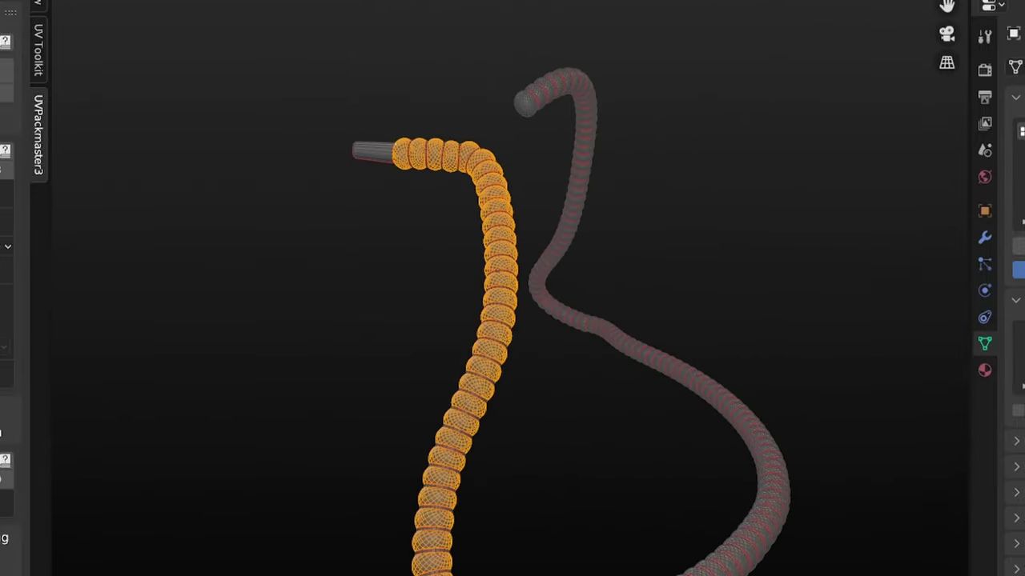
{"action": "key", "text": "l"}
{"action": "key", "text": "l"}
{"action": "key", "text": "l"}
{"action": "key", "text": "l"}
{"action": "key", "text": "l"}
{"action": "key", "text": "l"}
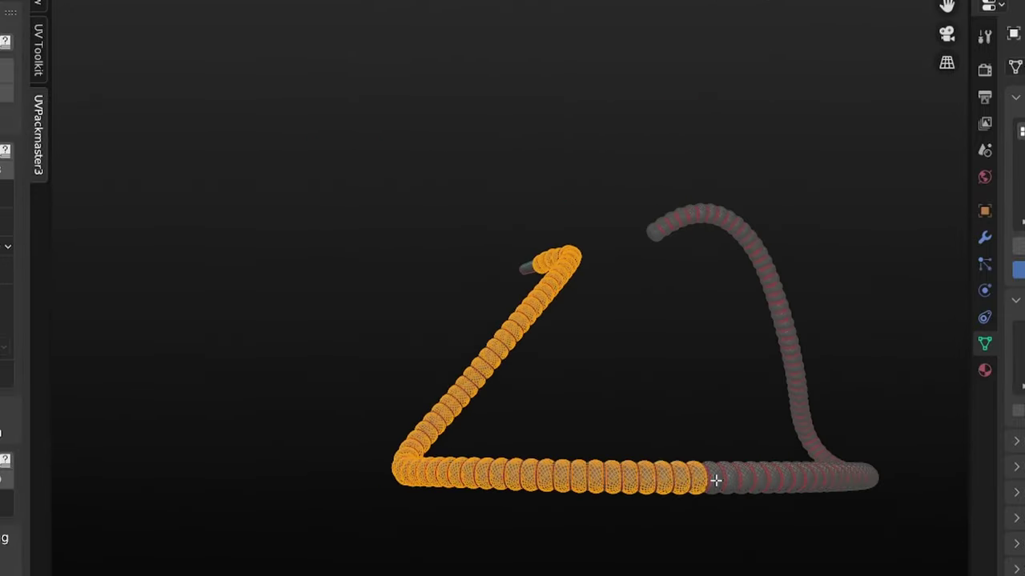
Step: Extend the linked selection bulge by bulge along the lower stretch toward the bend before the ascending stretch
{"action": "middle_click_drag", "start_coordinate": [714, 480], "coordinate": [602, 389]}
{"action": "scroll", "coordinate": [602, 389], "scroll_direction": "up", "scroll_amount": 4}
{"action": "key", "text": "l"}
{"action": "key", "text": "l"}
{"action": "key", "text": "l"}
{"action": "key", "text": "l"}
{"action": "key", "text": "l"}
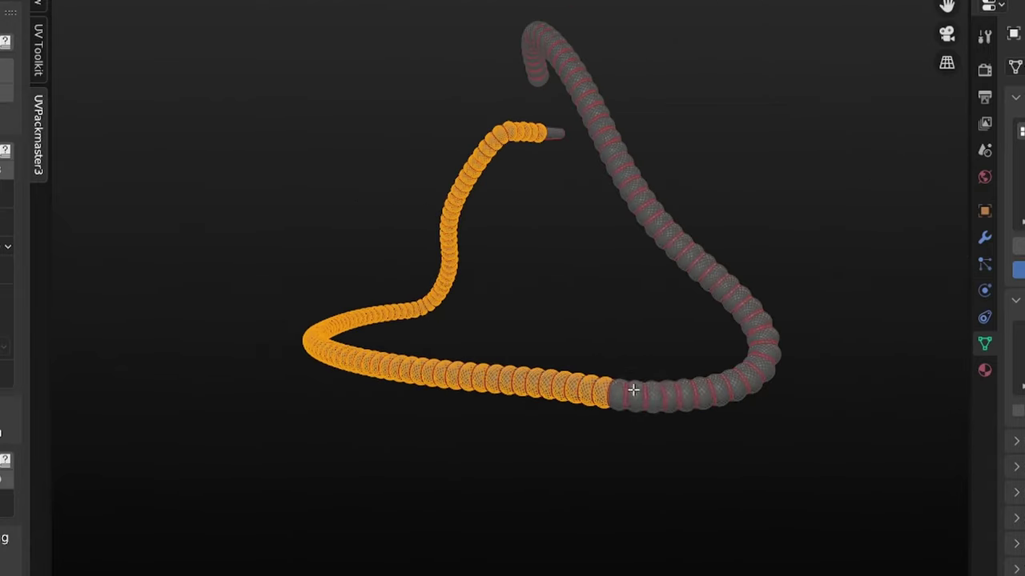
{"action": "mouse_move", "coordinate": [617, 389]}
{"action": "left_mouse_down"}
{"action": "mouse_move", "coordinate": [743, 302]}
{"action": "mouse_move", "coordinate": [618, 149]}
{"action": "mouse_move", "coordinate": [629, 176]}
{"action": "mouse_move", "coordinate": [560, 41]}
{"action": "mouse_move", "coordinate": [605, 272]}
{"action": "left_mouse_up"}
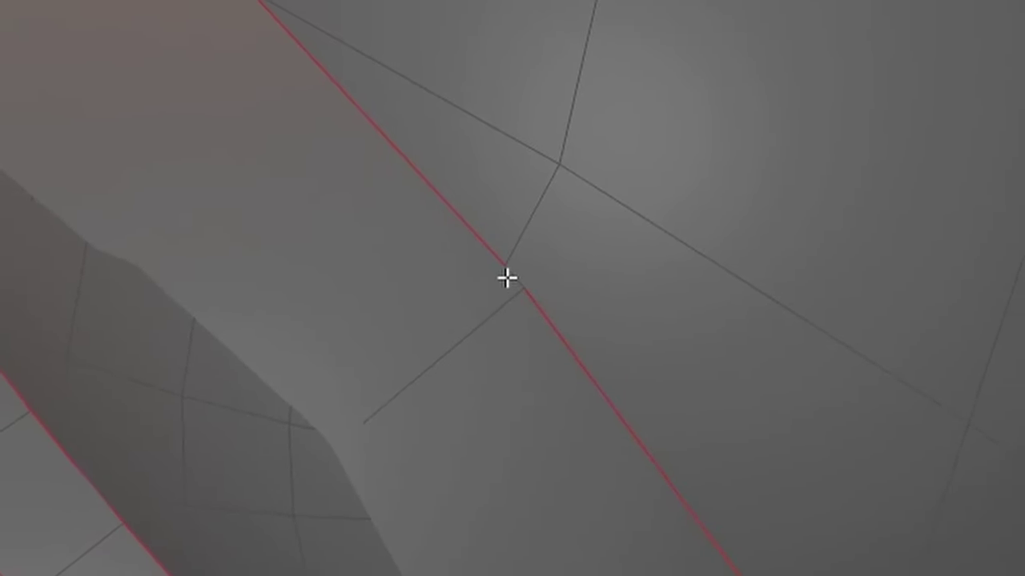
Step: Select the short unmarked edge in the ring border's seam gap and mark it as a seam
{"action": "left_click", "coordinate": [506, 277]}
{"action": "right_click", "coordinate": [464, 316]}
{"action": "left_click", "coordinate": [462, 318]}
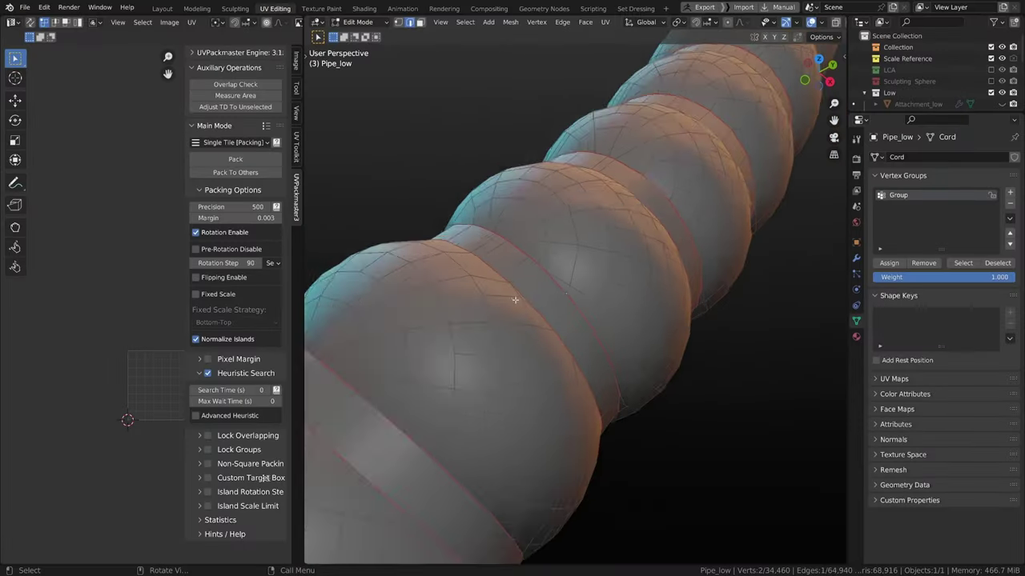
{"action": "scroll", "coordinate": [512, 307], "scroll_direction": "down", "scroll_amount": 5}
{"action": "middle_click_drag", "start_coordinate": [513, 307], "coordinate": [544, 300]}
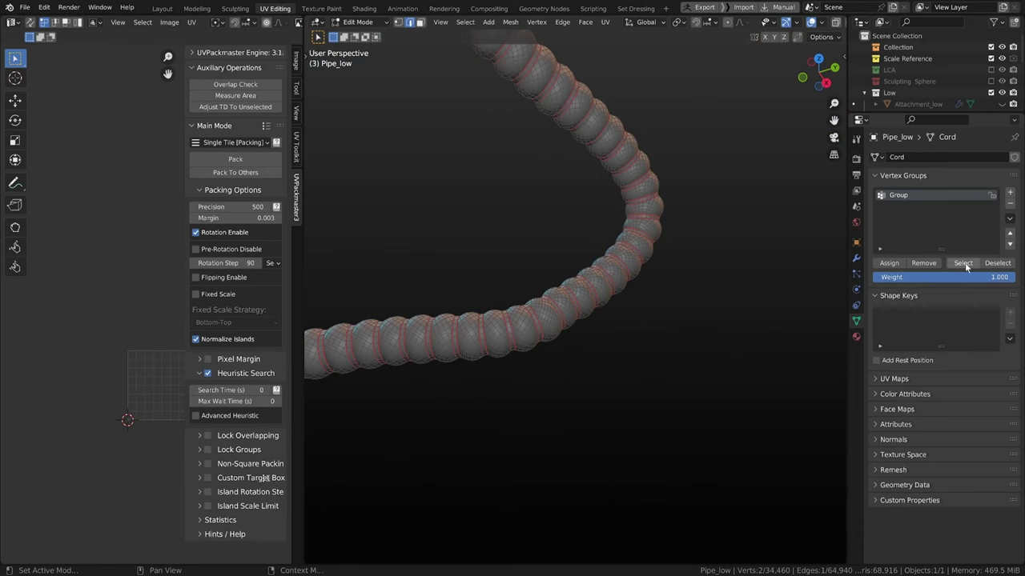
Step: Select the bulges stored in the vertex group and check where they end near the bend
{"action": "left_click", "coordinate": [963, 263]}
{"action": "middle_click_drag", "start_coordinate": [641, 305], "coordinate": [615, 318]}
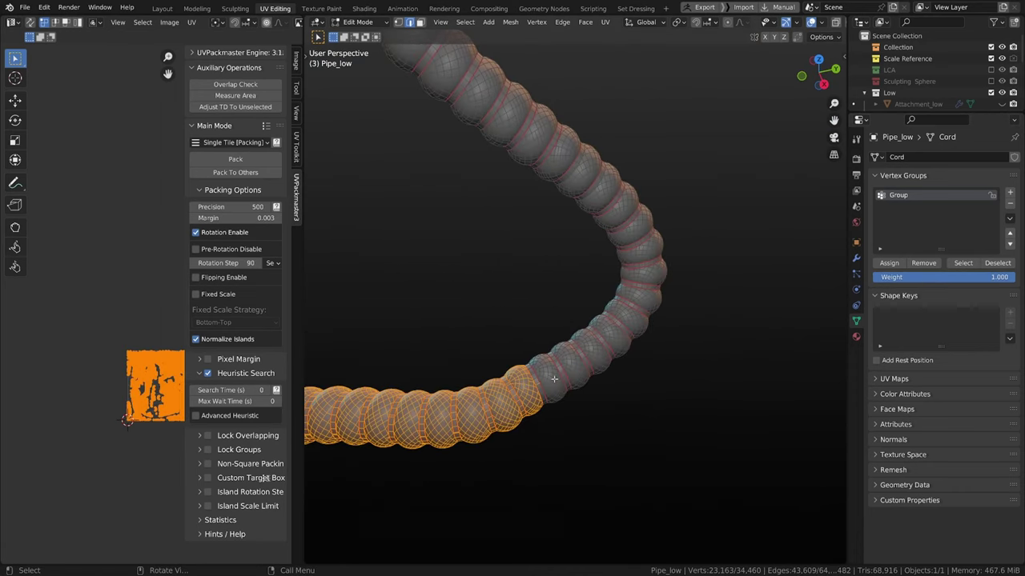
{"action": "middle_click_drag", "start_coordinate": [597, 497], "coordinate": [550, 454]}
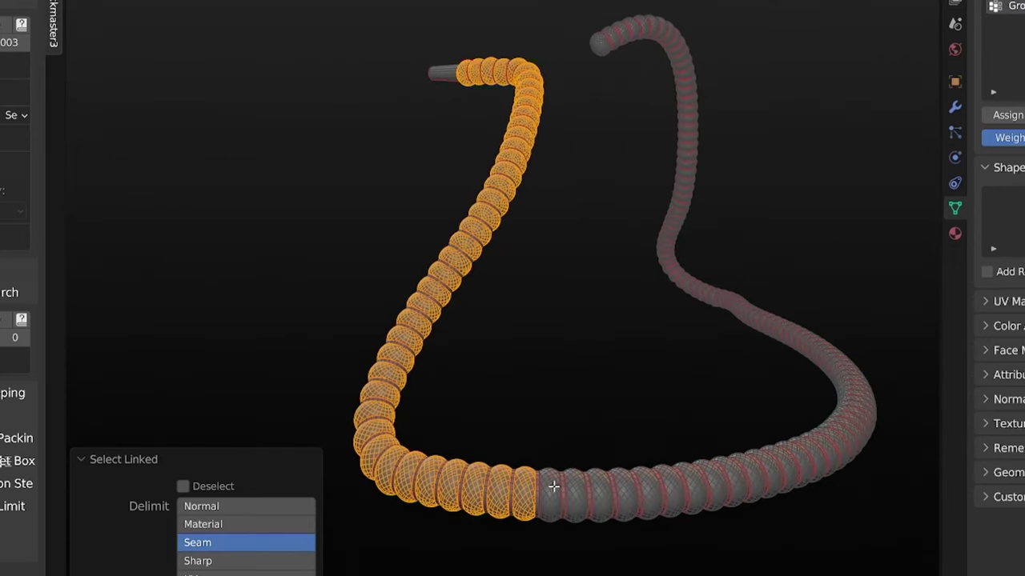
Step: Add the next bulges after the first lower bend to the selection as seam-delimited linked geometry
{"action": "key", "text": "l"}
{"action": "key", "text": "l"}
{"action": "key", "text": "l"}
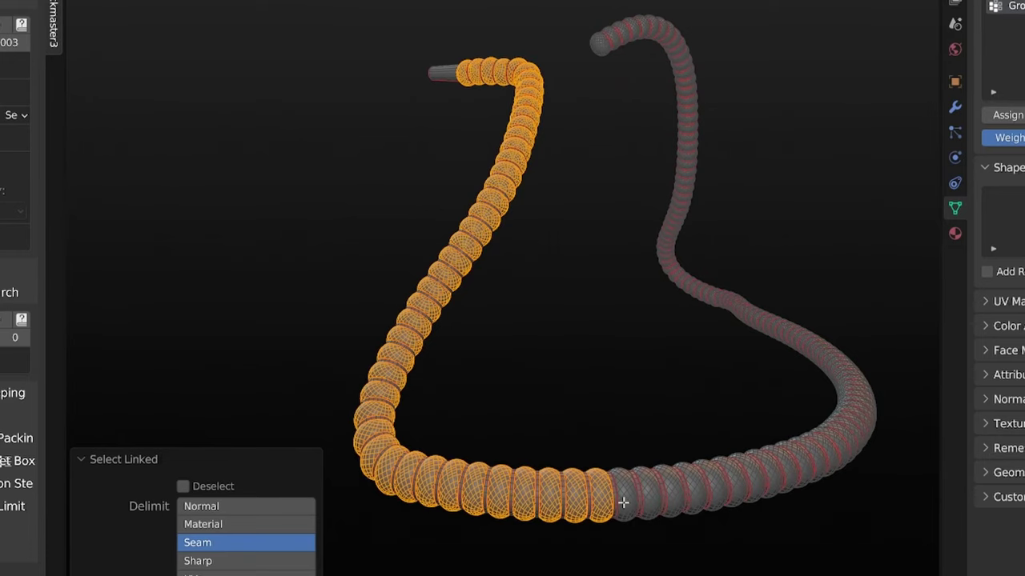
{"action": "key", "text": "l"}
{"action": "middle_click_drag", "start_coordinate": [623, 502], "coordinate": [608, 503]}
{"action": "key", "text": "l"}
{"action": "key", "text": "l"}
Step: Continue adding linked bulges along the first straight lower stretch up to its far end
{"action": "middle_click_drag", "start_coordinate": [674, 497], "coordinate": [601, 353]}
{"action": "scroll", "coordinate": [600, 352], "scroll_direction": "down", "scroll_amount": 2}
{"action": "key", "text": "l"}
{"action": "key", "text": "l"}
{"action": "key", "text": "l"}
{"action": "key", "text": "l"}
{"action": "key", "text": "l"}
{"action": "key", "text": "l"}
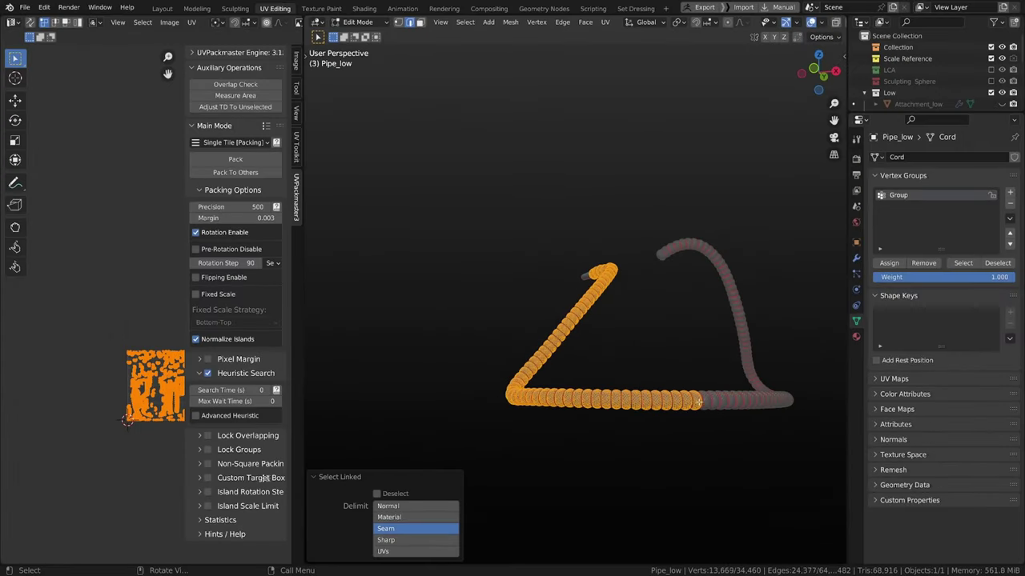
{"action": "key", "text": "l"}
{"action": "key", "text": "l"}
{"action": "scroll", "coordinate": [384, 325], "scroll_direction": "up", "scroll_amount": 5}
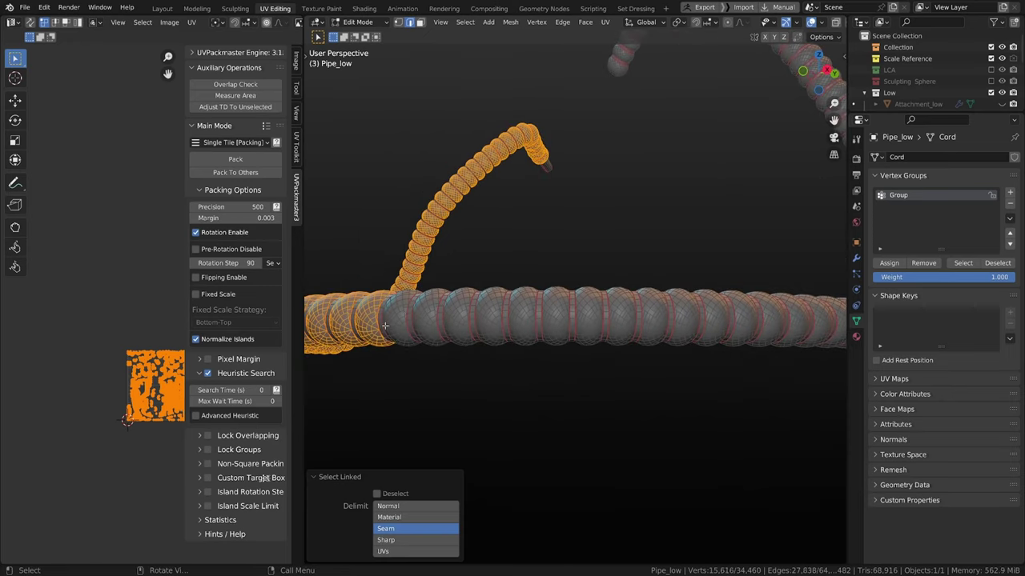
Step: Add the linked bulges around the far curve and onto the following straight stretch of the pipe
{"action": "key", "text": "l"}
{"action": "key", "text": "l"}
{"action": "key", "text": "l"}
{"action": "key", "text": "l"}
{"action": "key", "text": "l"}
{"action": "key", "text": "l"}
{"action": "key", "text": "l"}
{"action": "key", "text": "l"}
{"action": "key", "text": "l"}
{"action": "scroll", "coordinate": [654, 319], "scroll_direction": "down", "scroll_amount": 4}
{"action": "key", "text": "l"}
{"action": "key", "text": "l"}
{"action": "key", "text": "l"}
{"action": "key", "text": "l"}
{"action": "middle_click_drag", "start_coordinate": [734, 329], "coordinate": [654, 342]}
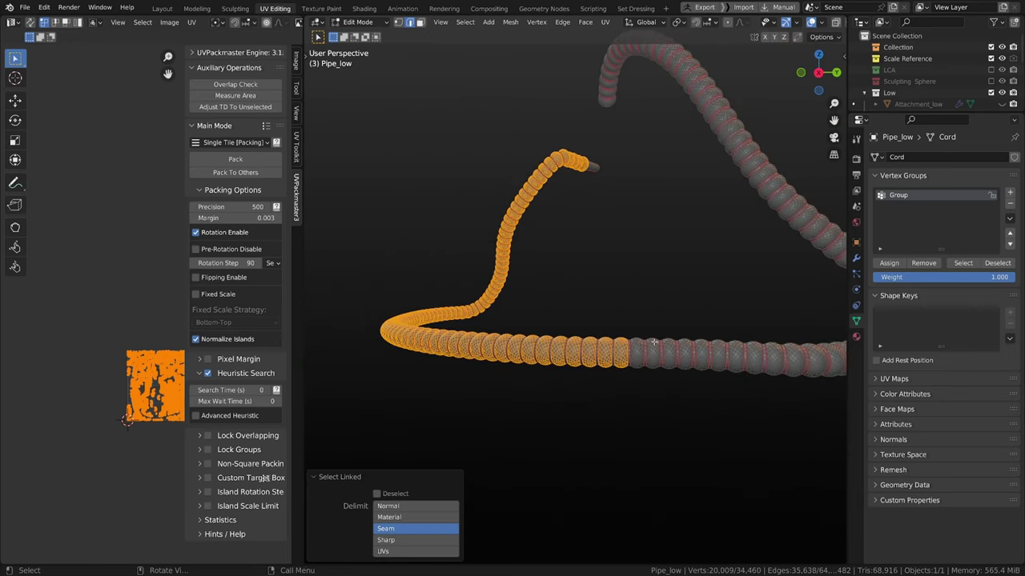
Step: Add the remaining linked bulges of the straight stretch and around the bend to the start of the ascending stretch
{"action": "key", "text": "l"}
{"action": "key", "text": "l"}
{"action": "key", "text": "l"}
{"action": "key", "text": "l"}
{"action": "scroll", "coordinate": [641, 347], "scroll_direction": "down", "scroll_amount": 2}
{"action": "key", "text": "l"}
{"action": "key", "text": "l"}
{"action": "key", "text": "l"}
{"action": "key", "text": "l"}
{"action": "key", "text": "l"}
{"action": "key", "text": "l"}
{"action": "key", "text": "l"}
{"action": "key", "text": "l"}
{"action": "key", "text": "l"}
{"action": "key", "text": "l"}
{"action": "key", "text": "l"}
{"action": "key", "text": "l"}
{"action": "key", "text": "l"}
{"action": "key", "text": "l"}
{"action": "key", "text": "l"}
{"action": "key", "text": "l"}
{"action": "key", "text": "l"}
{"action": "key", "text": "l"}
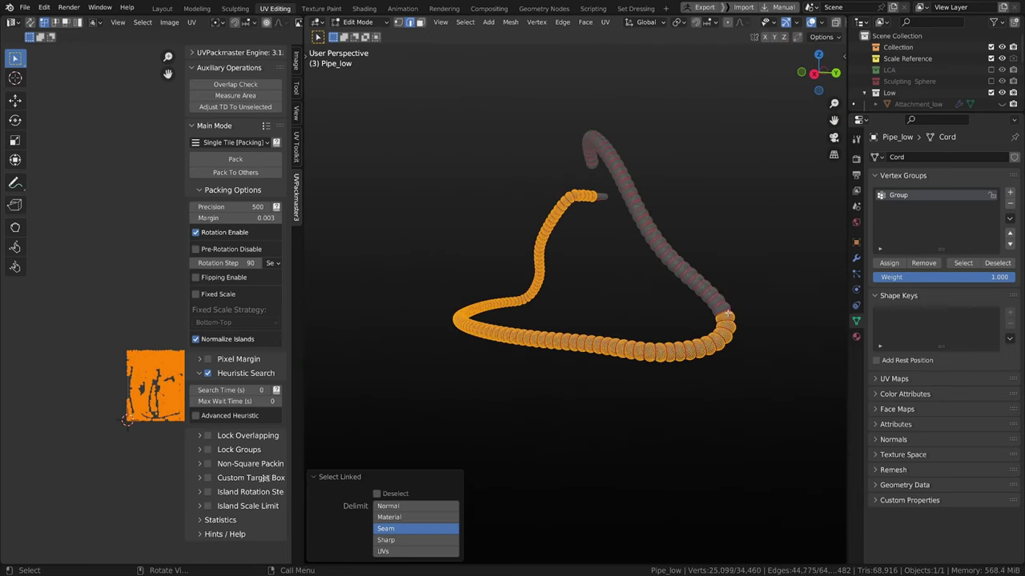
Step: Add the linked bulges of the ascending stretch up to just below the wide upper bend
{"action": "key", "text": "l"}
{"action": "key", "text": "l"}
{"action": "key", "text": "l"}
{"action": "key", "text": "l"}
{"action": "key", "text": "l"}
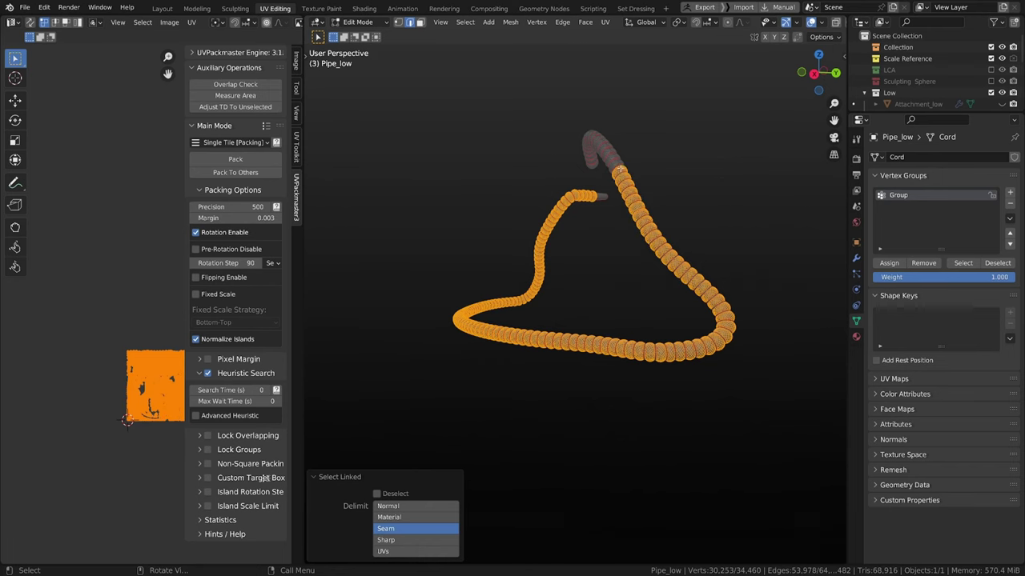
Step: Add further linked bulges toward the wide upper bend near the rounded end and undo the last one added
{"action": "middle_click_drag", "start_coordinate": [620, 173], "coordinate": [640, 224]}
{"action": "mouse_move", "coordinate": [640, 224]}
{"action": "middle_mouse_down", "text": "ctrl"}
{"action": "mouse_move", "coordinate": [645, 201]}
{"action": "mouse_move", "coordinate": [645, 220]}
{"action": "middle_mouse_up", "text": "ctrl"}
{"action": "key", "text": "l"}
{"action": "key", "text": "l"}
{"action": "key", "text": "l"}
{"action": "key", "text": "l"}
{"action": "key", "text": "l"}
{"action": "middle_click_drag", "start_coordinate": [605, 146], "coordinate": [645, 171]}
{"action": "key", "text": "ctrl+z"}
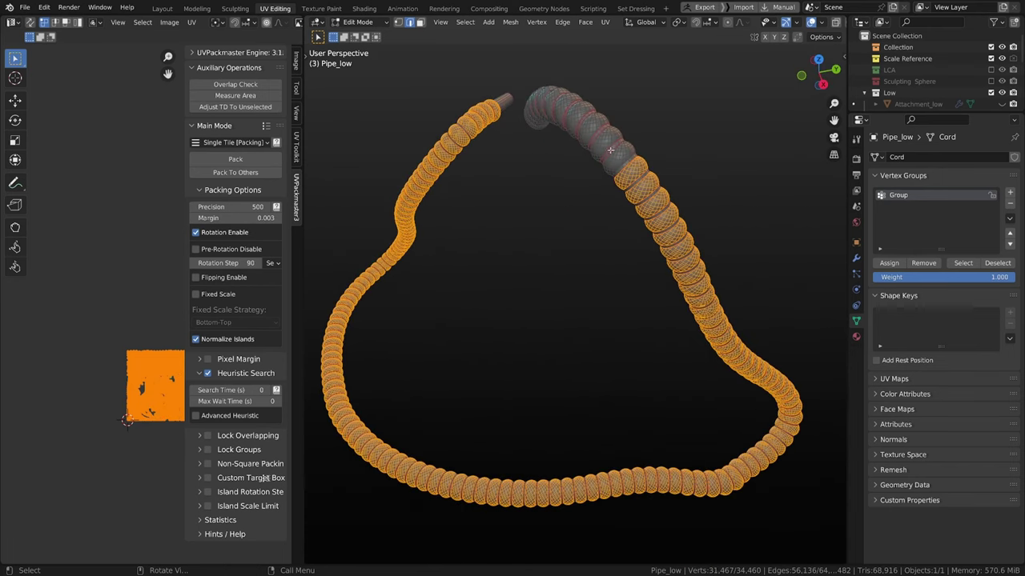
Step: Add the remaining linked bulges of the wide upper stretch to the selection up to the pipe's rounded end
{"action": "key", "text": "l"}
{"action": "key", "text": "l"}
{"action": "key", "text": "l"}
{"action": "key", "text": "l"}
{"action": "key", "text": "l"}
{"action": "middle_click_drag", "start_coordinate": [596, 132], "coordinate": [615, 323]}
{"action": "key", "text": "l"}
{"action": "key", "text": "l"}
{"action": "key", "text": "l"}
{"action": "scroll", "coordinate": [648, 261], "scroll_direction": "down", "scroll_amount": 6}
{"action": "scroll", "coordinate": [670, 322], "scroll_direction": "up", "scroll_amount": 6}
{"action": "middle_click_drag", "start_coordinate": [533, 270], "coordinate": [523, 274]}
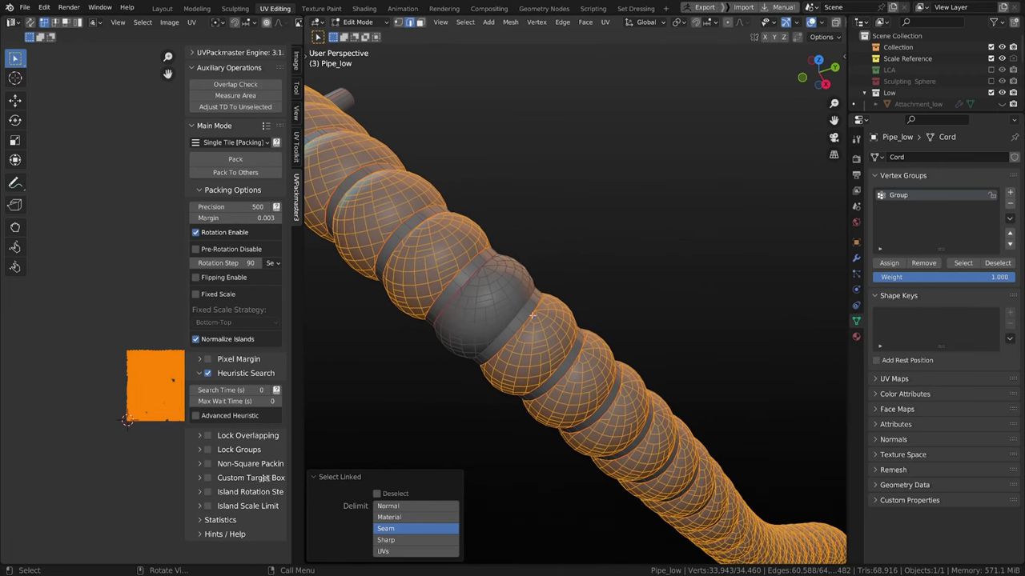
Step: Set the viewport shading colour to Attribute so that the pipe displays its vertex colours
{"action": "scroll", "coordinate": [533, 315], "scroll_direction": "down", "scroll_amount": 6}
{"action": "middle_click_drag", "start_coordinate": [532, 316], "coordinate": [570, 313]}
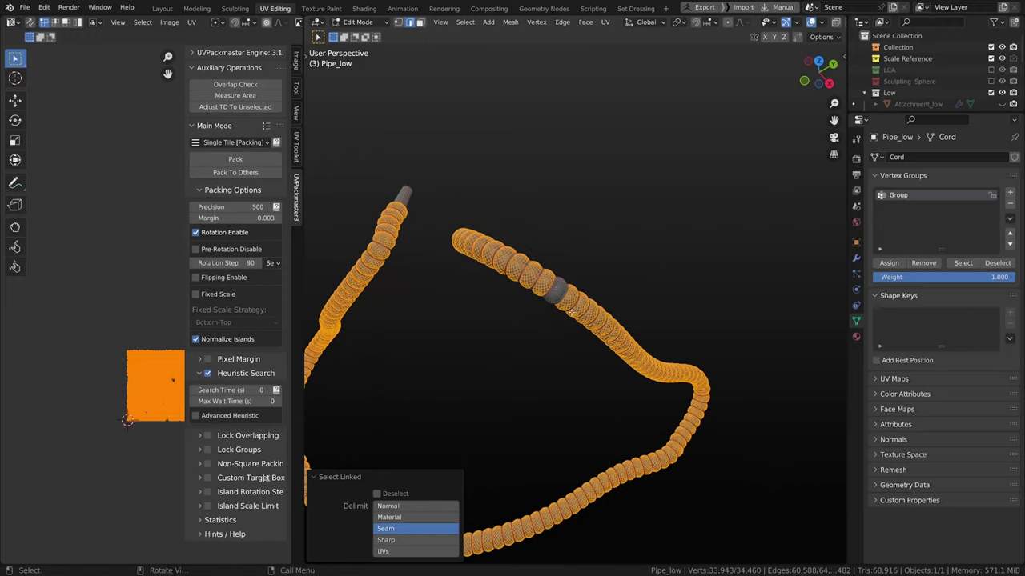
{"action": "scroll", "coordinate": [653, 310], "scroll_direction": "down", "scroll_amount": 6}
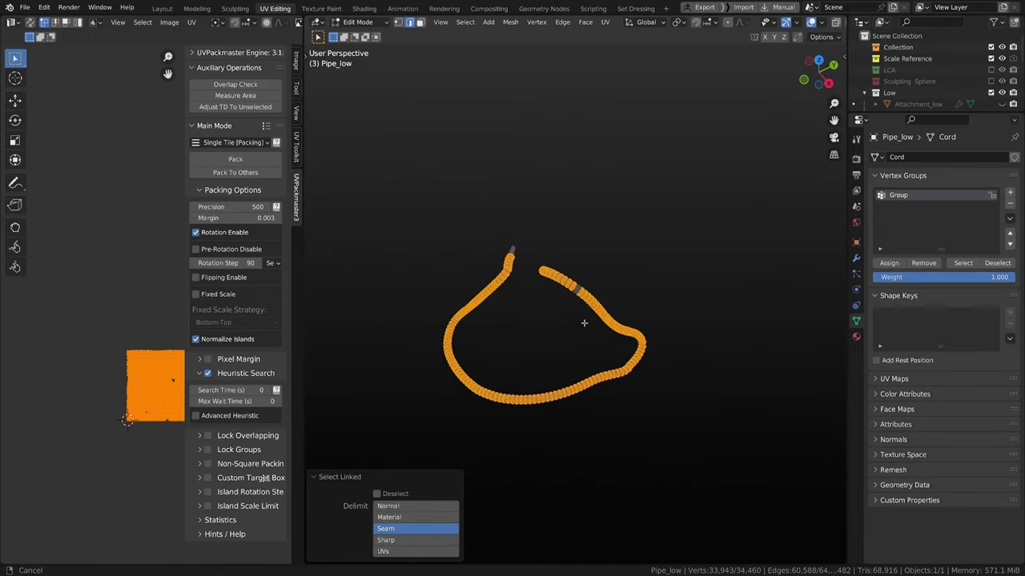
{"action": "middle_click_drag", "start_coordinate": [597, 321], "coordinate": [611, 345]}
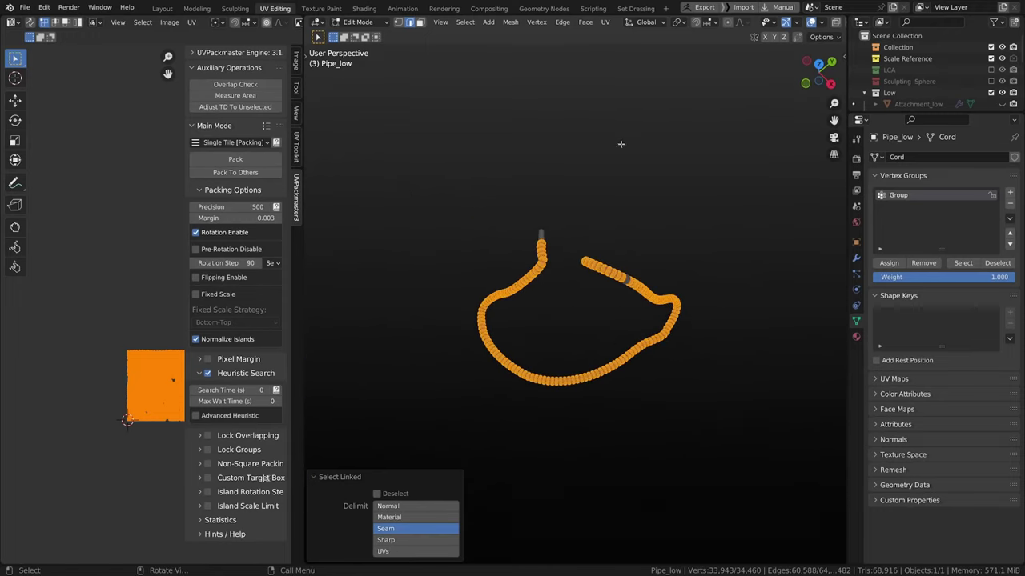
{"action": "scroll", "coordinate": [821, 26], "scroll_direction": "down", "scroll_amount": 3}
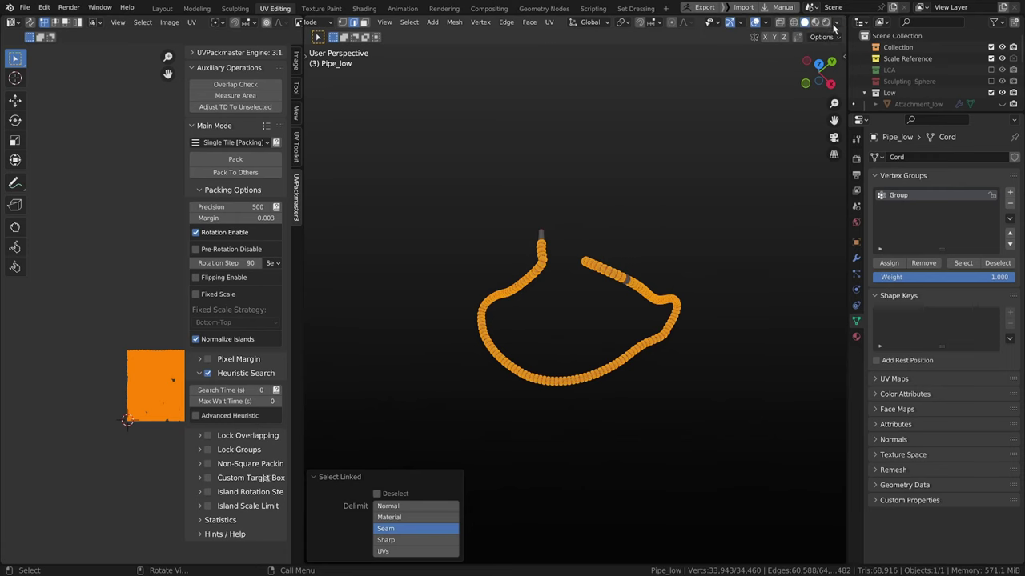
{"action": "left_click", "coordinate": [835, 24]}
{"action": "left_click", "coordinate": [879, 152]}
{"action": "scroll", "coordinate": [619, 244], "scroll_direction": "up", "scroll_amount": 4}
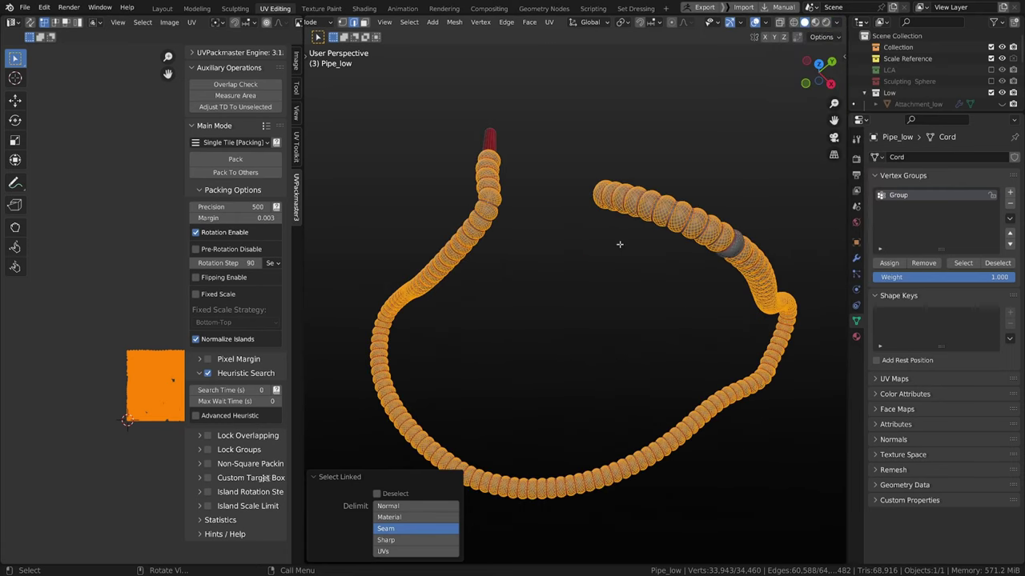
{"action": "middle_click_drag", "start_coordinate": [619, 245], "coordinate": [629, 259]}
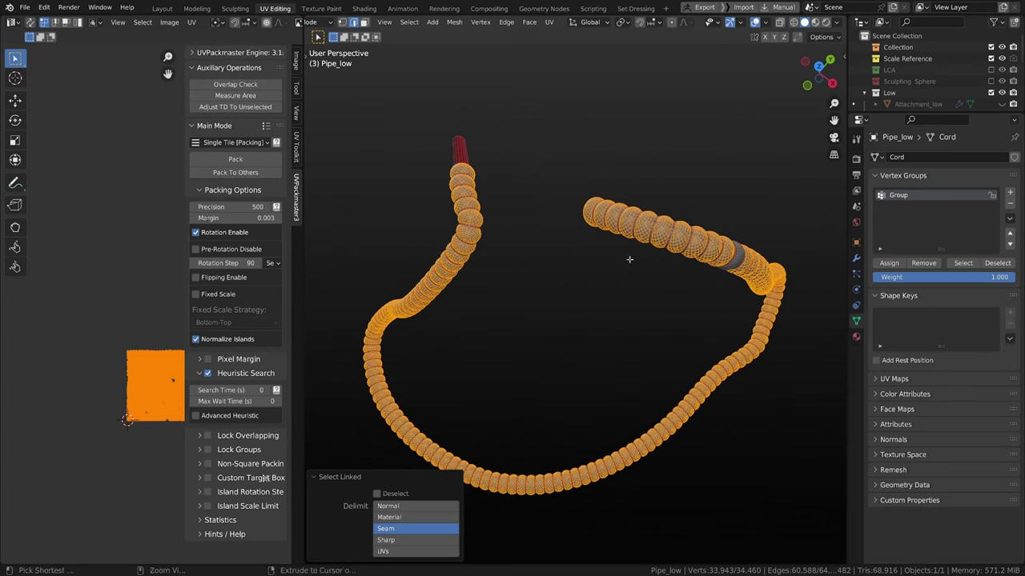
Step: Switch the low-poly pipe to Vertex Paint mode
{"action": "key", "text": "ctrl+Tab"}
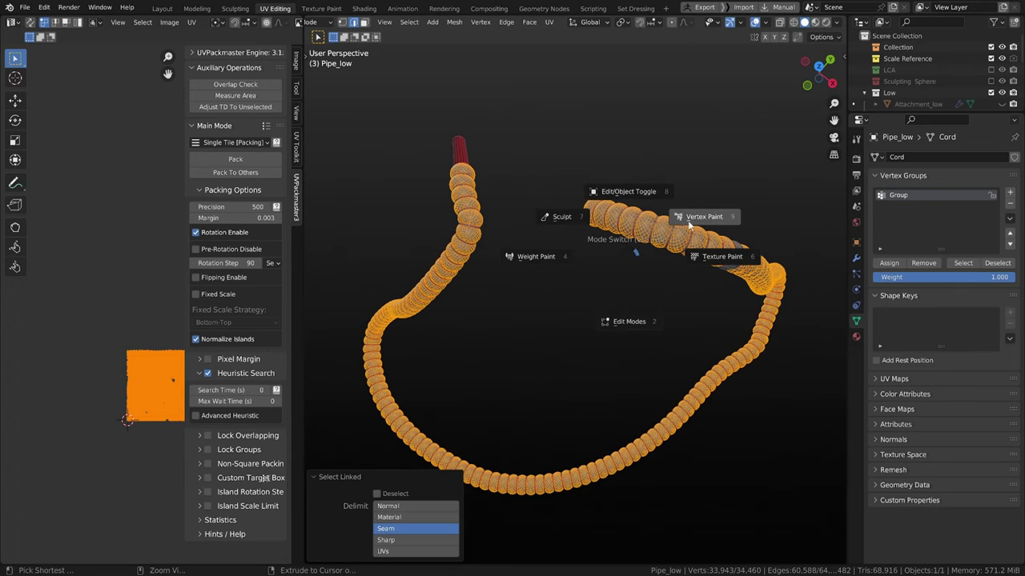
{"action": "left_click", "coordinate": [690, 222]}
{"action": "middle_click_drag", "start_coordinate": [688, 221], "coordinate": [674, 242]}
{"action": "scroll", "coordinate": [697, 283], "scroll_direction": "down", "scroll_amount": 4}
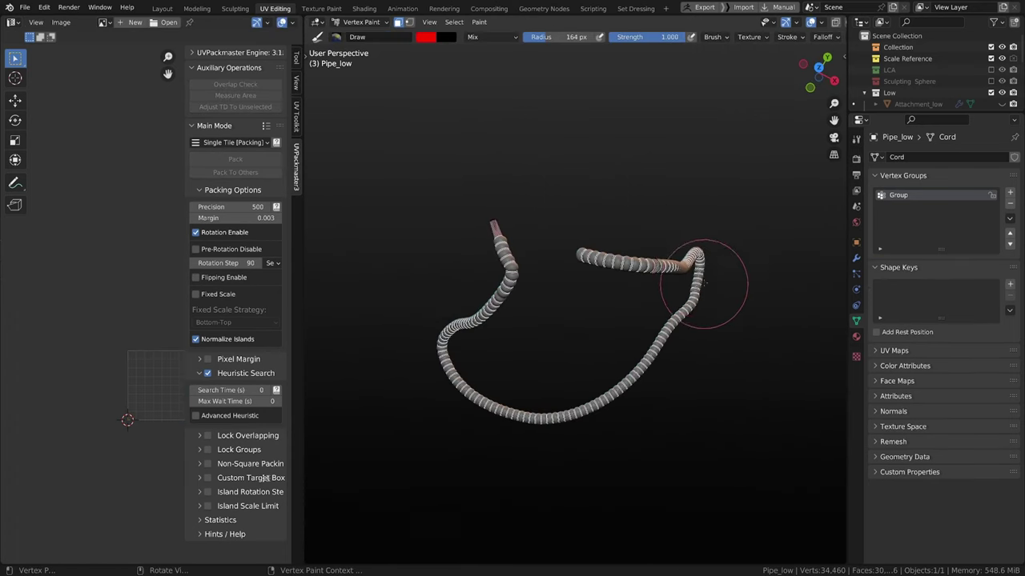
{"action": "middle_click_drag", "start_coordinate": [702, 282], "coordinate": [700, 260], "text": "shift"}
{"action": "scroll", "coordinate": [630, 275], "scroll_direction": "up", "scroll_amount": 4}
{"action": "scroll", "coordinate": [655, 269], "scroll_direction": "down", "scroll_amount": 2}
Step: Set the Draw brush's RGB colour to pure green, with green at maximum and red at zero
{"action": "key", "text": "n"}
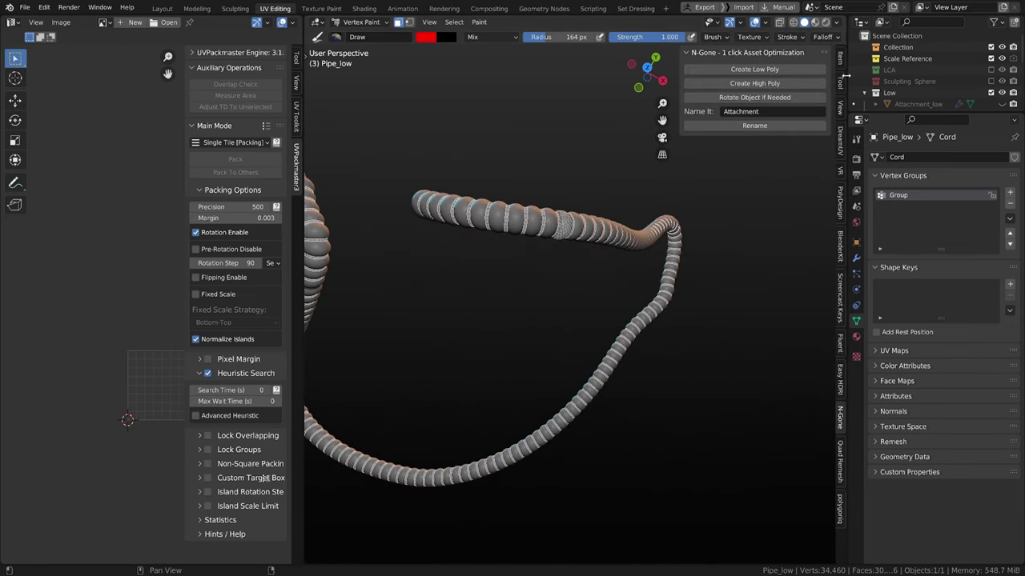
{"action": "left_click", "coordinate": [839, 84]}
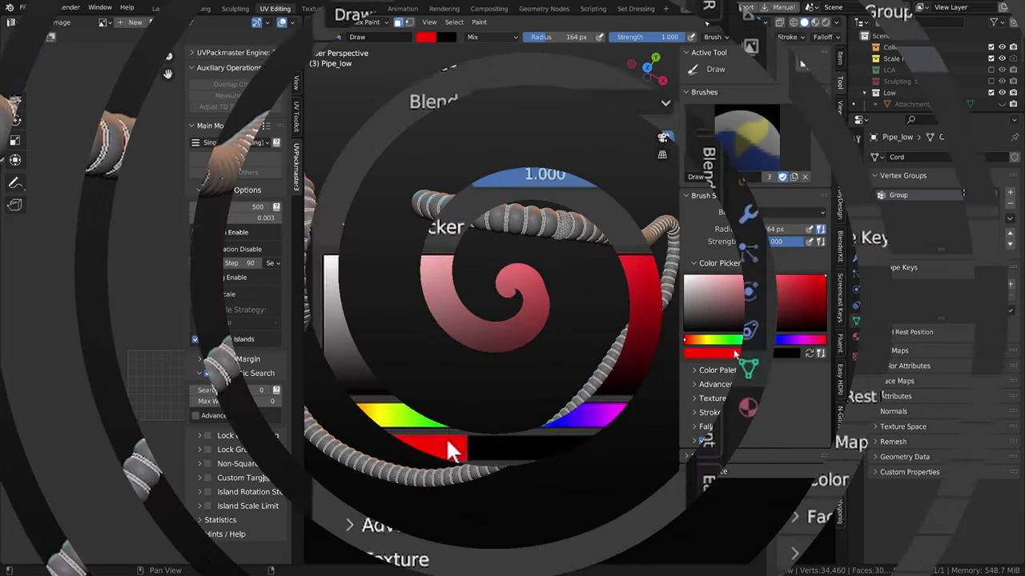
{"action": "left_click", "coordinate": [735, 352]}
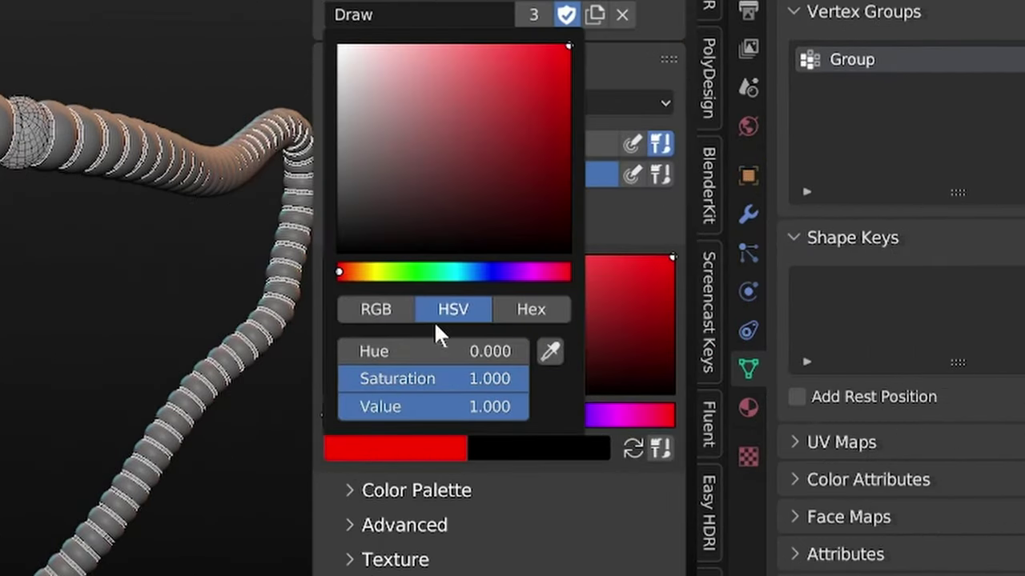
{"action": "left_click", "coordinate": [390, 316]}
{"action": "left_click_drag", "start_coordinate": [388, 381], "coordinate": [530, 381]}
{"action": "left_click_drag", "start_coordinate": [506, 346], "coordinate": [340, 349]}
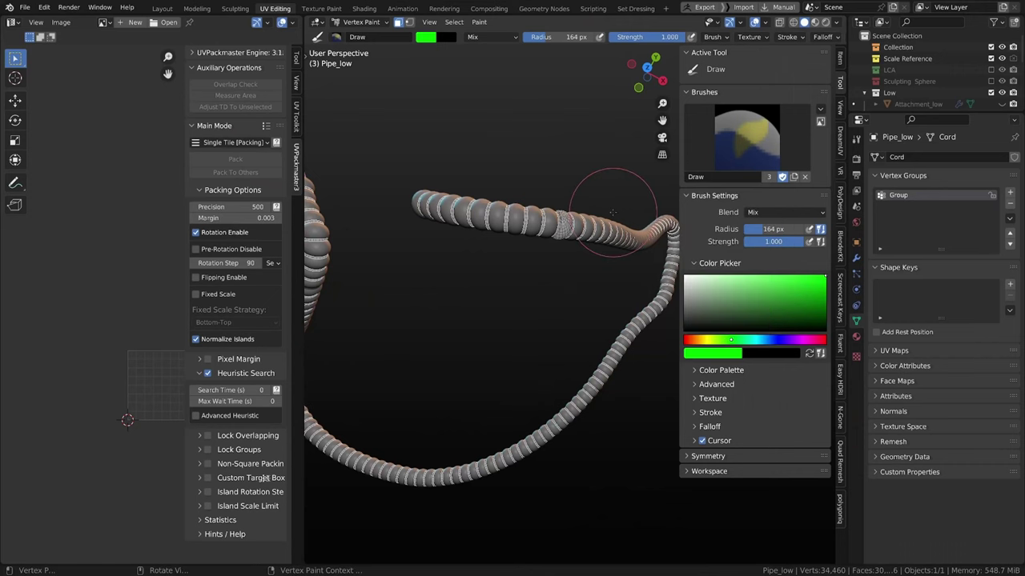
Step: Fill the selected bulges with the green vertex colour and return the pipe to Edit Mode
{"action": "scroll", "coordinate": [424, 176], "scroll_direction": "down", "scroll_amount": 4}
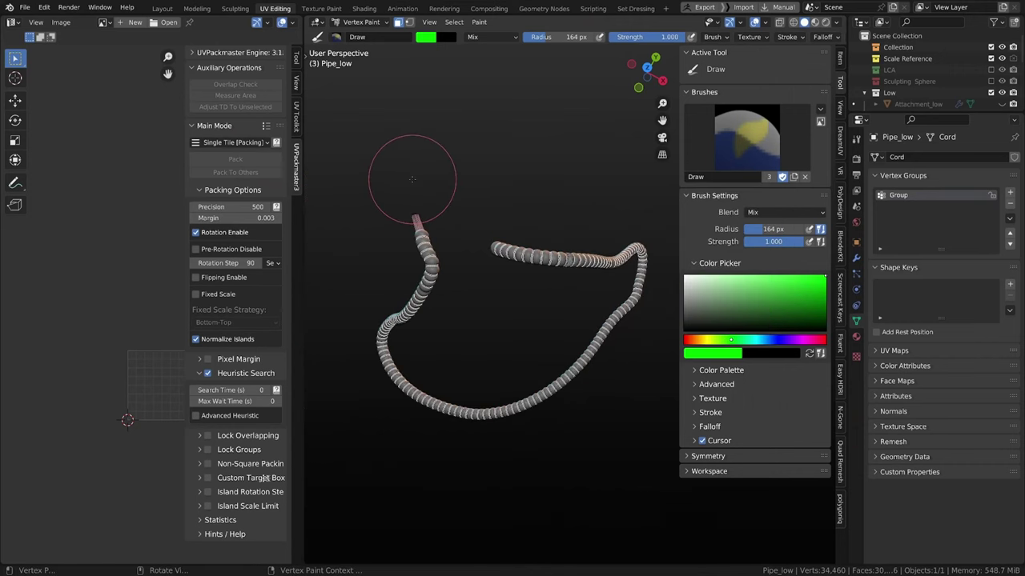
{"action": "key", "text": "shift+k"}
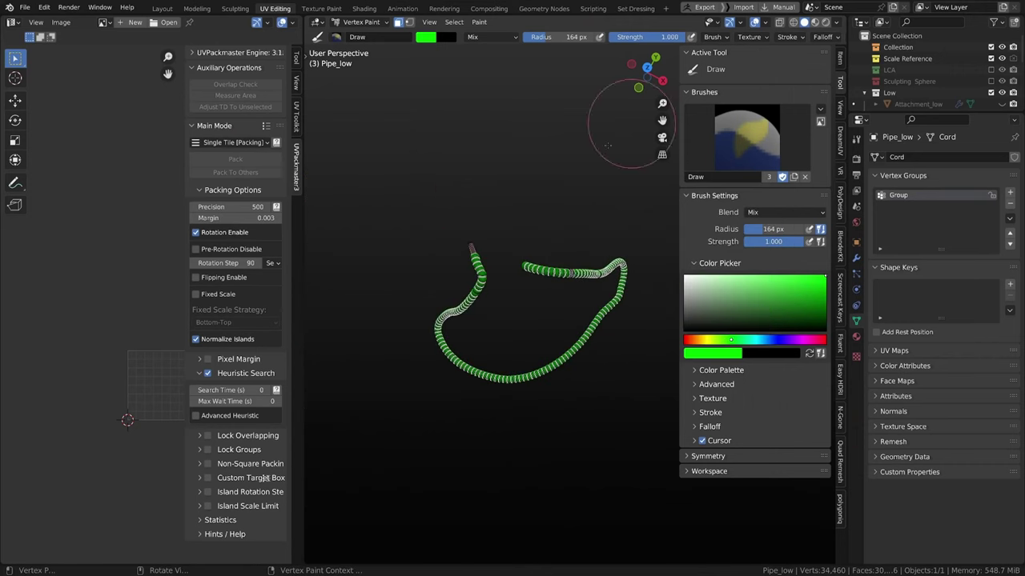
{"action": "middle_click_drag", "start_coordinate": [594, 244], "coordinate": [573, 258]}
{"action": "scroll", "coordinate": [573, 257], "scroll_direction": "up", "scroll_amount": 2}
{"action": "key", "text": "ctrl+Tab"}
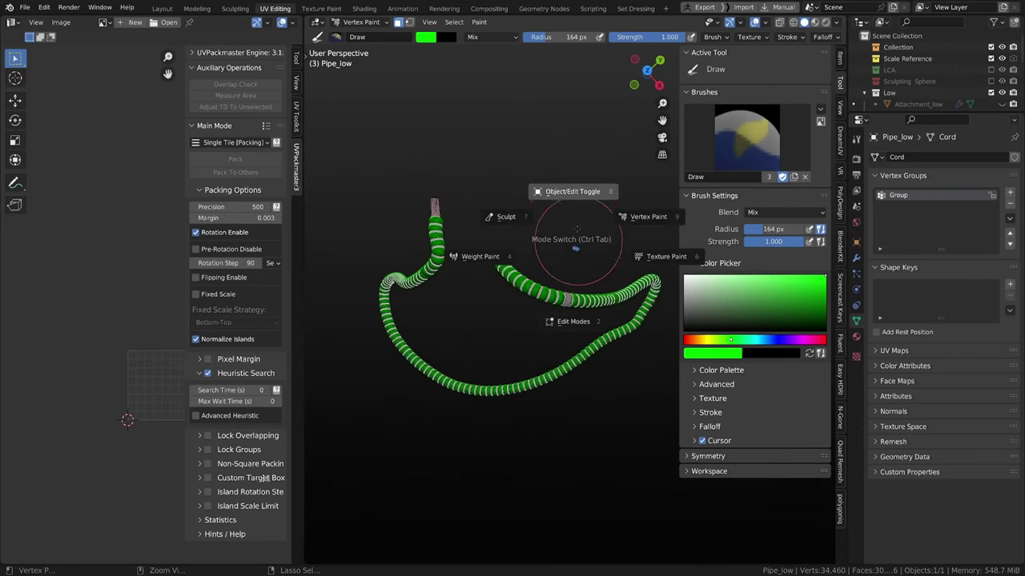
{"action": "left_click", "coordinate": [573, 205]}
{"action": "scroll", "coordinate": [583, 264], "scroll_direction": "up", "scroll_amount": 2}
{"action": "key", "text": "ctrl+Tab"}
{"action": "left_click", "coordinate": [592, 302]}
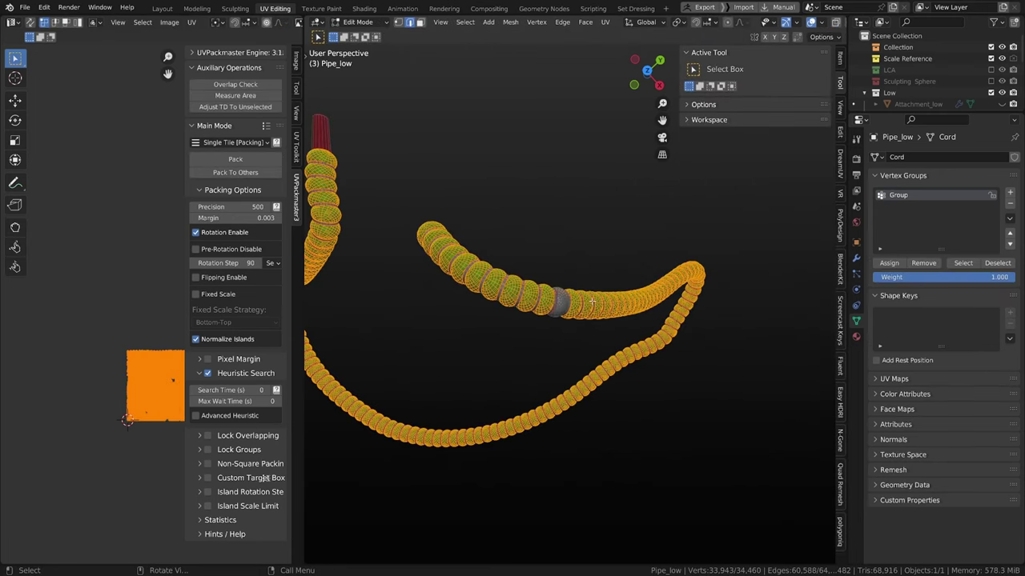
Step: Select the border edge loop between the one unpainted bulge and its neighbouring ring, and mark it as a seam
{"action": "left_click", "coordinate": [563, 305]}
{"action": "middle_click_drag", "start_coordinate": [563, 304], "coordinate": [547, 302]}
{"action": "middle_click_drag", "start_coordinate": [597, 324], "coordinate": [581, 344]}
{"action": "scroll", "coordinate": [576, 308], "scroll_direction": "up", "scroll_amount": 10}
{"action": "scroll", "coordinate": [577, 327], "scroll_direction": "down", "scroll_amount": 2}
{"action": "left_click", "coordinate": [546, 379], "text": "alt"}
{"action": "left_click_drag", "start_coordinate": [521, 348], "coordinate": [545, 354]}
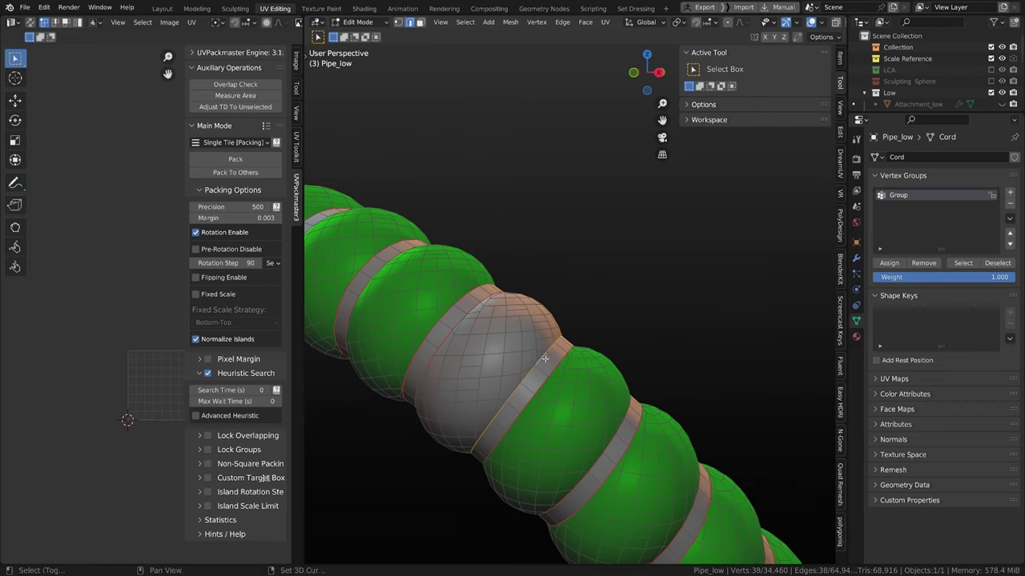
{"action": "middle_click_drag", "start_coordinate": [545, 358], "coordinate": [646, 371]}
{"action": "right_click", "coordinate": [646, 372]}
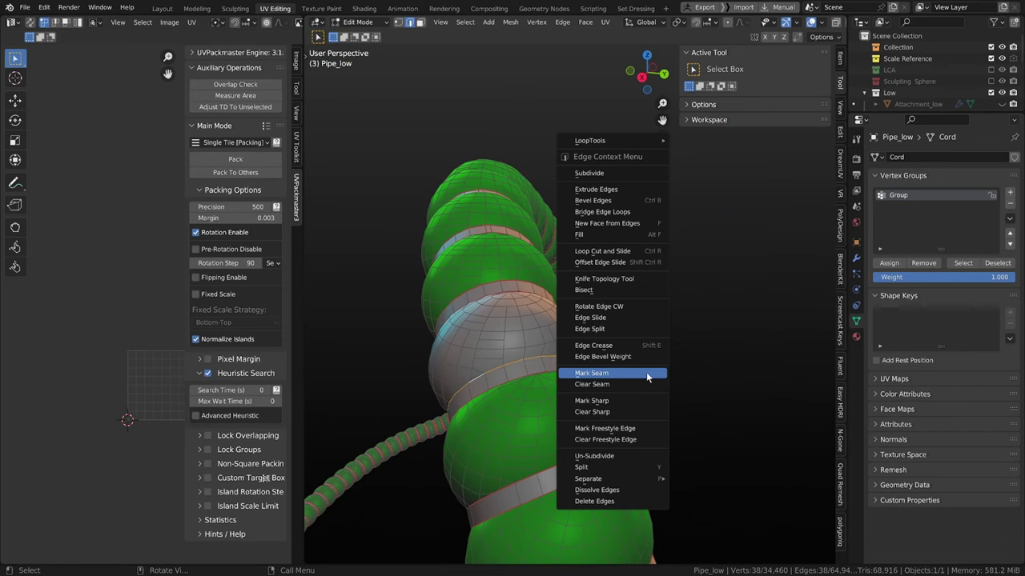
{"action": "left_click", "coordinate": [647, 375]}
Step: Select the unpainted linked bulge and fill it with the green vertex colour in Vertex Paint mode
{"action": "scroll", "coordinate": [553, 371], "scroll_direction": "down", "scroll_amount": 10}
{"action": "mouse_move", "coordinate": [552, 370]}
{"action": "middle_mouse_down"}
{"action": "mouse_move", "coordinate": [531, 418]}
{"action": "mouse_move", "coordinate": [559, 384]}
{"action": "middle_mouse_up"}
{"action": "scroll", "coordinate": [561, 357], "scroll_direction": "up", "scroll_amount": 10}
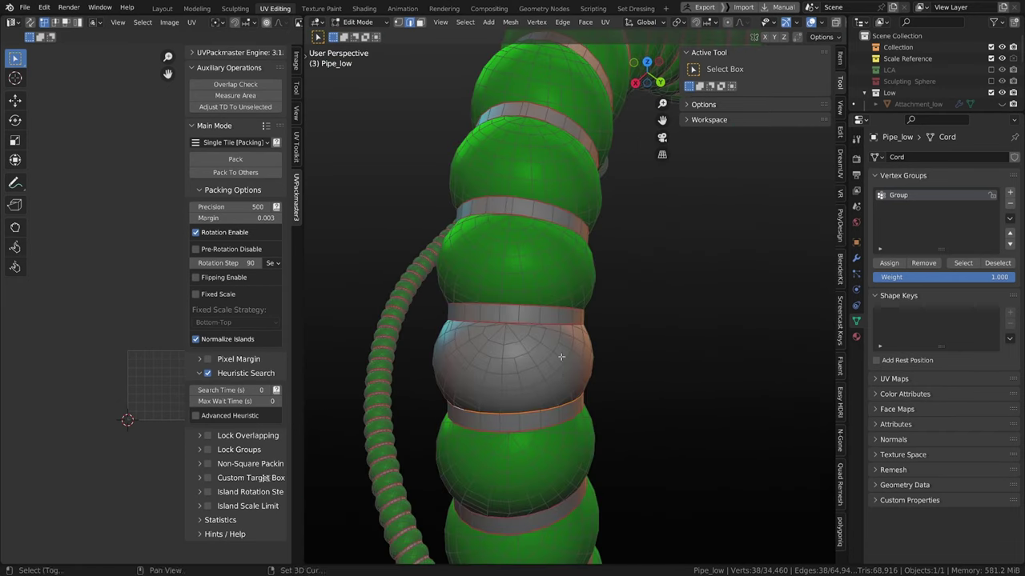
{"action": "key", "text": "l"}
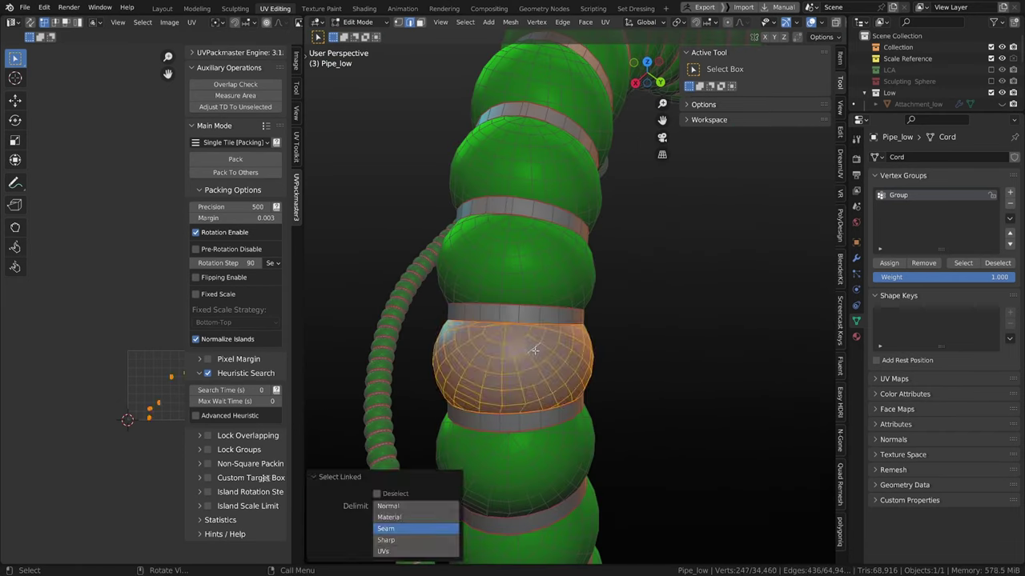
{"action": "key", "text": "ctrl+Tab"}
{"action": "left_click", "coordinate": [630, 304]}
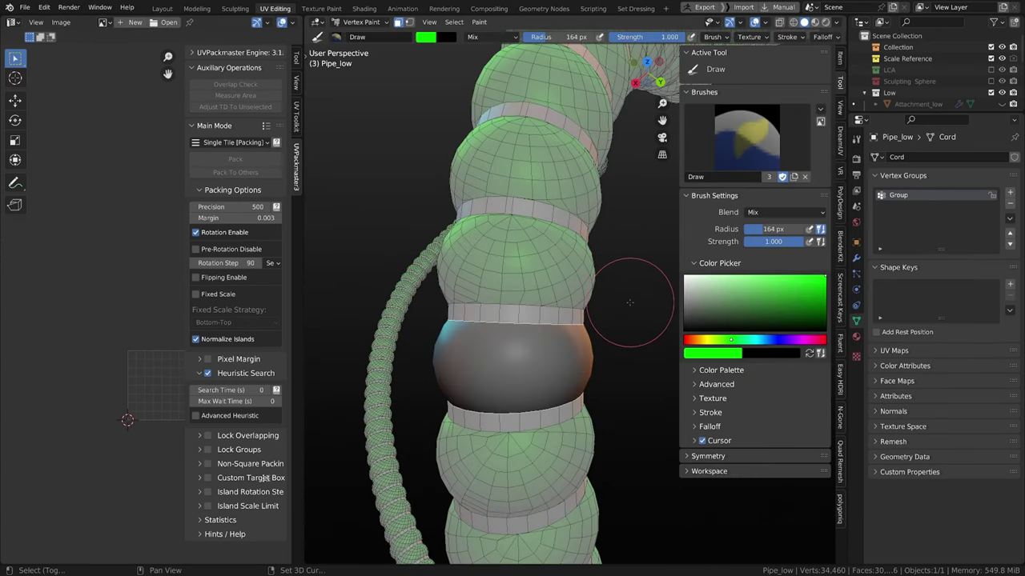
{"action": "key", "text": "shift+k"}
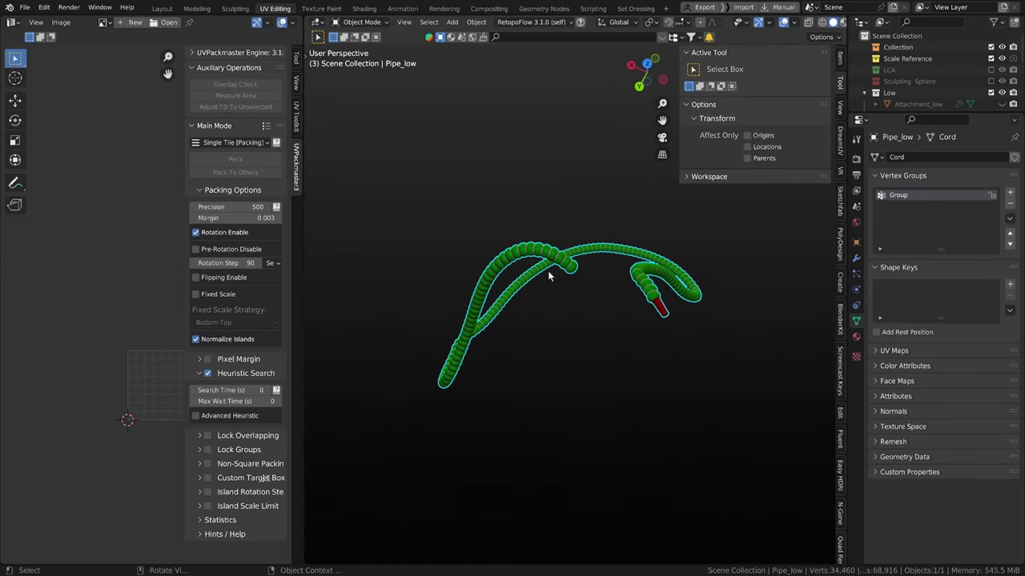
Step: Examine the vertex colours along the whole pipe in Object Mode and Edit Mode, including its red end
{"action": "mouse_move", "coordinate": [548, 271]}
{"action": "middle_mouse_down"}
{"action": "mouse_move", "coordinate": [547, 288]}
{"action": "mouse_move", "coordinate": [567, 262]}
{"action": "mouse_move", "coordinate": [580, 267]}
{"action": "mouse_move", "coordinate": [524, 291]}
{"action": "mouse_move", "coordinate": [629, 188]}
{"action": "mouse_move", "coordinate": [579, 206]}
{"action": "mouse_move", "coordinate": [547, 261]}
{"action": "mouse_move", "coordinate": [513, 264]}
{"action": "mouse_move", "coordinate": [480, 379]}
{"action": "mouse_move", "coordinate": [419, 359]}
{"action": "mouse_move", "coordinate": [546, 302]}
{"action": "mouse_move", "coordinate": [483, 269]}
{"action": "mouse_move", "coordinate": [549, 275]}
{"action": "mouse_move", "coordinate": [571, 296]}
{"action": "middle_mouse_up"}
{"action": "scroll", "coordinate": [549, 284], "scroll_direction": "up", "scroll_amount": 2}
{"action": "left_click", "coordinate": [594, 268]}
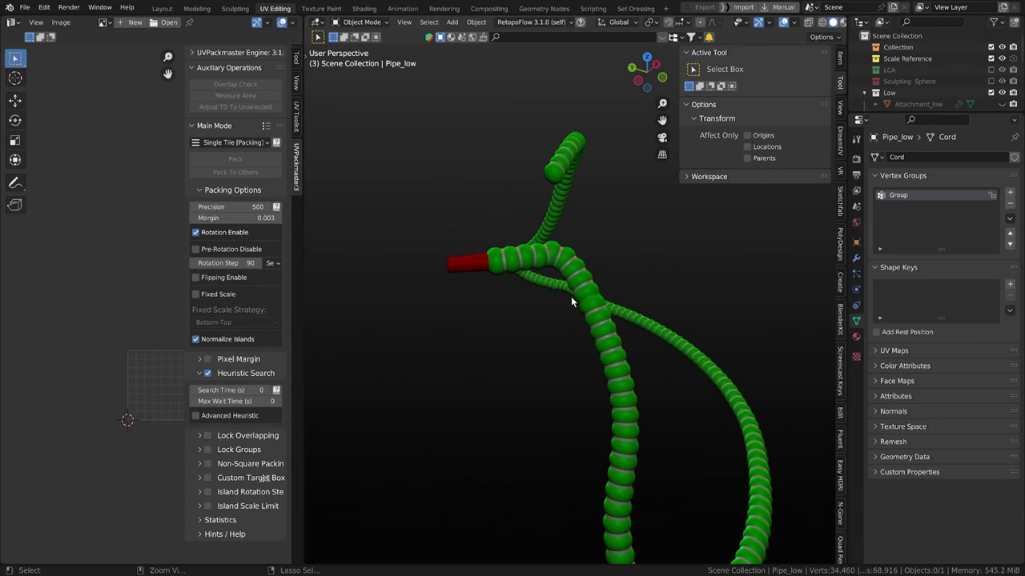
{"action": "key", "text": "ctrl+Tab"}
{"action": "left_click", "coordinate": [587, 287]}
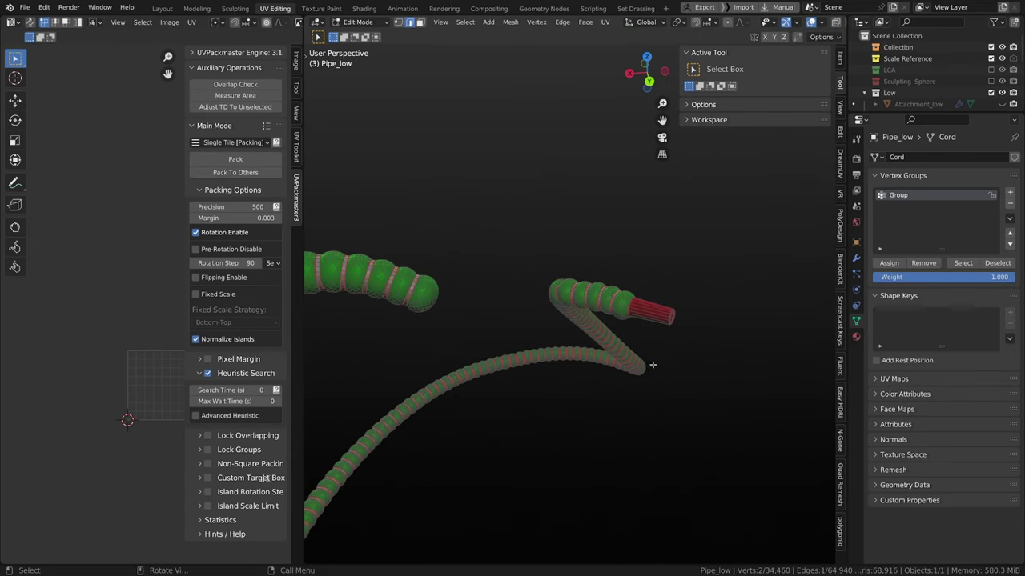
{"action": "key", "text": "ctrl+Tab"}
{"action": "key", "text": "Escape"}
{"action": "scroll", "coordinate": [560, 292], "scroll_direction": "down", "scroll_amount": 8}
{"action": "key", "text": "ctrl+Tab"}
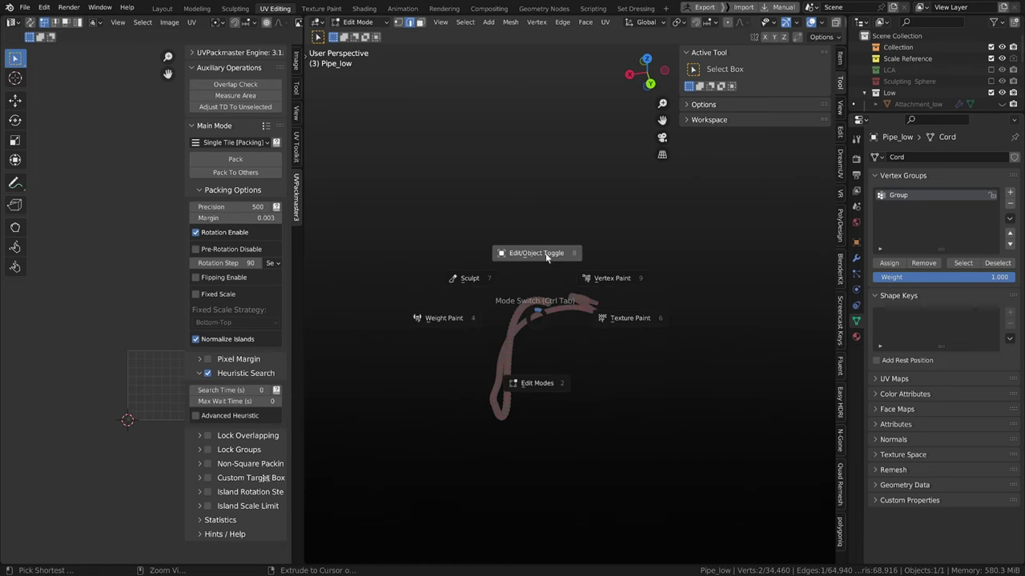
{"action": "left_click", "coordinate": [546, 255]}
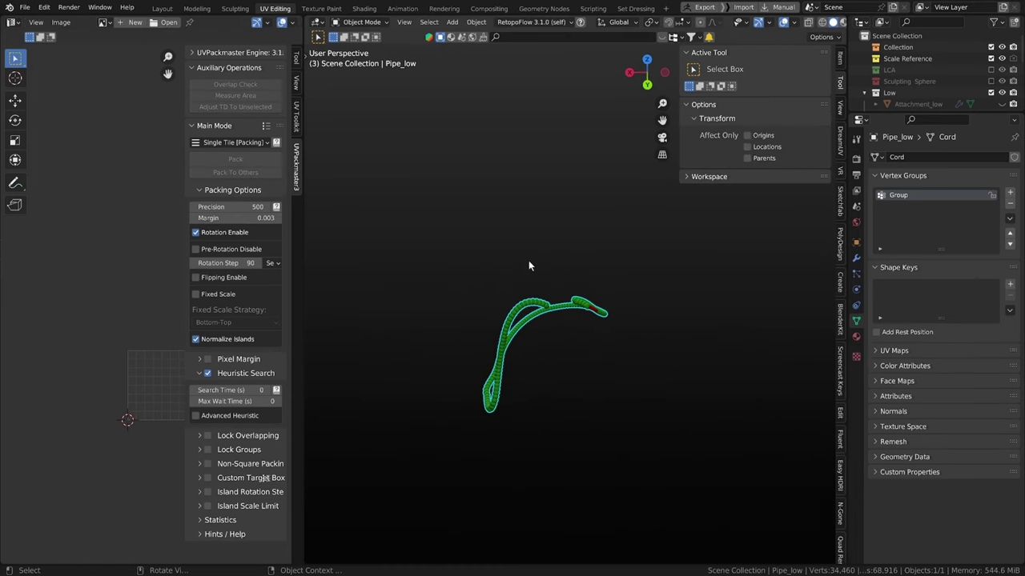
{"action": "key", "text": "KP_Divide"}
{"action": "key", "text": "KP_Divide"}
{"action": "middle_click_drag", "start_coordinate": [539, 255], "coordinate": [313, 114]}
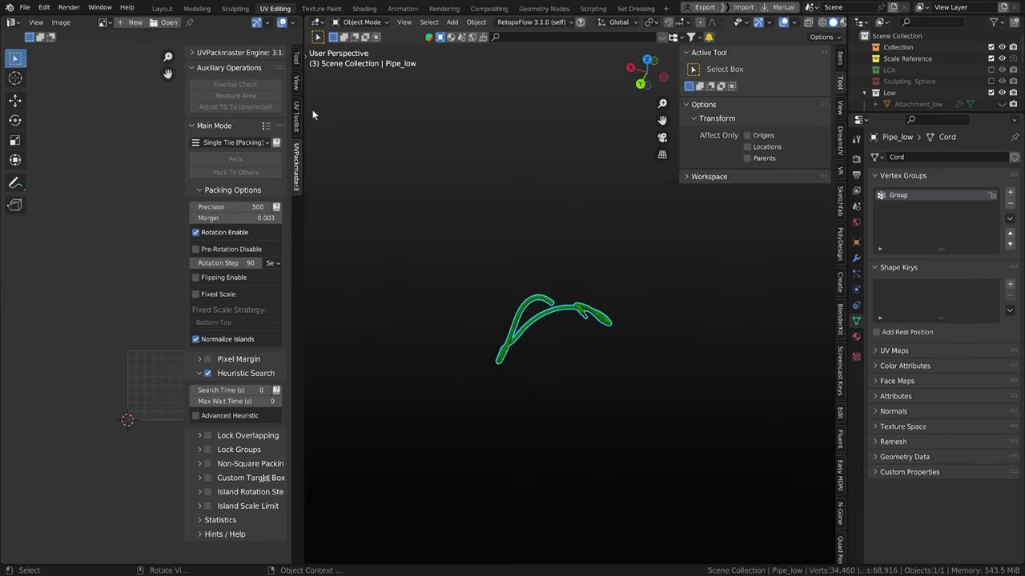
Step: Switch to the Layout workspace and unhide Bowl_low and Attachment_low beside the low-poly pipe
{"action": "left_click", "coordinate": [163, 8]}
{"action": "scroll", "coordinate": [395, 212], "scroll_direction": "down", "scroll_amount": 4}
{"action": "middle_click_drag", "start_coordinate": [395, 212], "coordinate": [419, 232]}
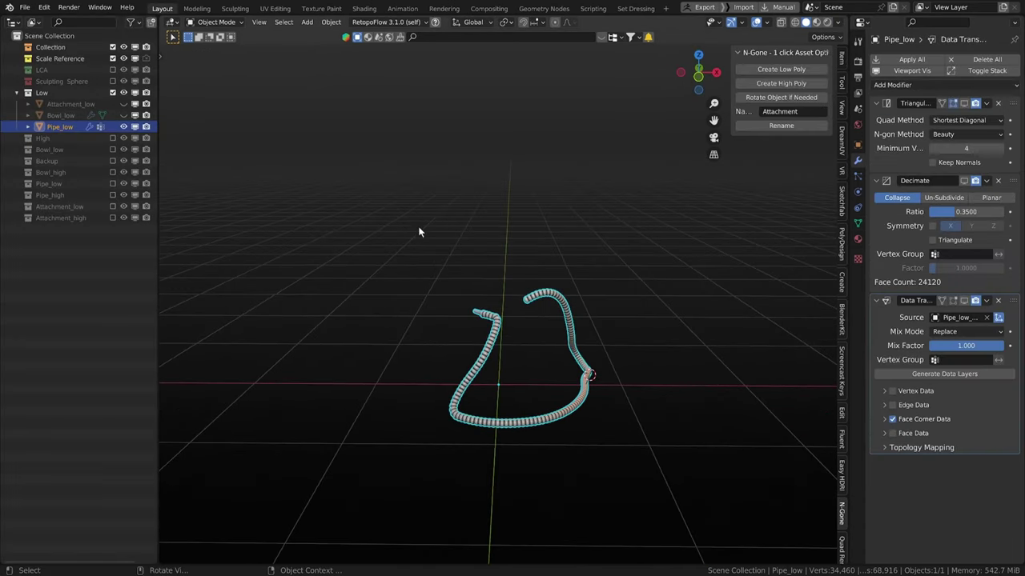
{"action": "left_click", "coordinate": [123, 115]}
{"action": "left_click", "coordinate": [124, 104]}
{"action": "middle_click_drag", "start_coordinate": [162, 137], "coordinate": [506, 246]}
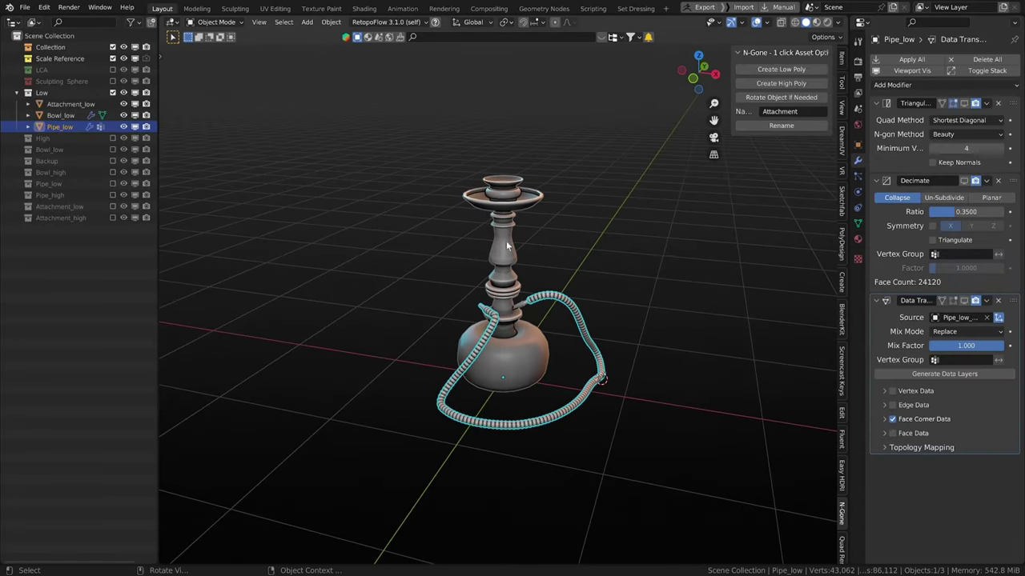
Step: Deselect the pipe and set the Layout viewport's shading colour to Attribute
{"action": "left_click", "coordinate": [644, 286]}
{"action": "scroll", "coordinate": [644, 287], "scroll_direction": "up", "scroll_amount": 1}
{"action": "middle_click_drag", "start_coordinate": [711, 156], "coordinate": [720, 140]}
{"action": "left_click", "coordinate": [838, 24]}
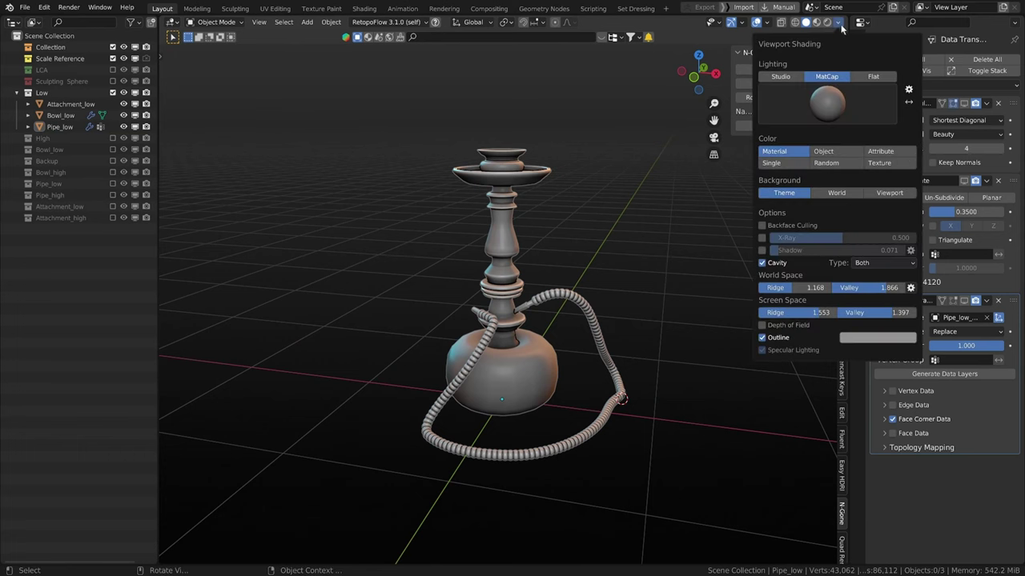
{"action": "left_click", "coordinate": [890, 152]}
{"action": "mouse_move", "coordinate": [460, 325]}
{"action": "middle_mouse_down"}
{"action": "mouse_move", "coordinate": [491, 328]}
{"action": "mouse_move", "coordinate": [520, 298]}
{"action": "mouse_move", "coordinate": [566, 299]}
{"action": "mouse_move", "coordinate": [610, 255]}
{"action": "mouse_move", "coordinate": [633, 280]}
{"action": "mouse_move", "coordinate": [558, 317]}
{"action": "mouse_move", "coordinate": [494, 311]}
{"action": "mouse_move", "coordinate": [462, 374]}
{"action": "mouse_move", "coordinate": [466, 390]}
{"action": "middle_mouse_up"}
{"action": "scroll", "coordinate": [497, 328], "scroll_direction": "up", "scroll_amount": 3}
{"action": "scroll", "coordinate": [535, 332], "scroll_direction": "up", "scroll_amount": 3}
{"action": "scroll", "coordinate": [537, 331], "scroll_direction": "down", "scroll_amount": 2}
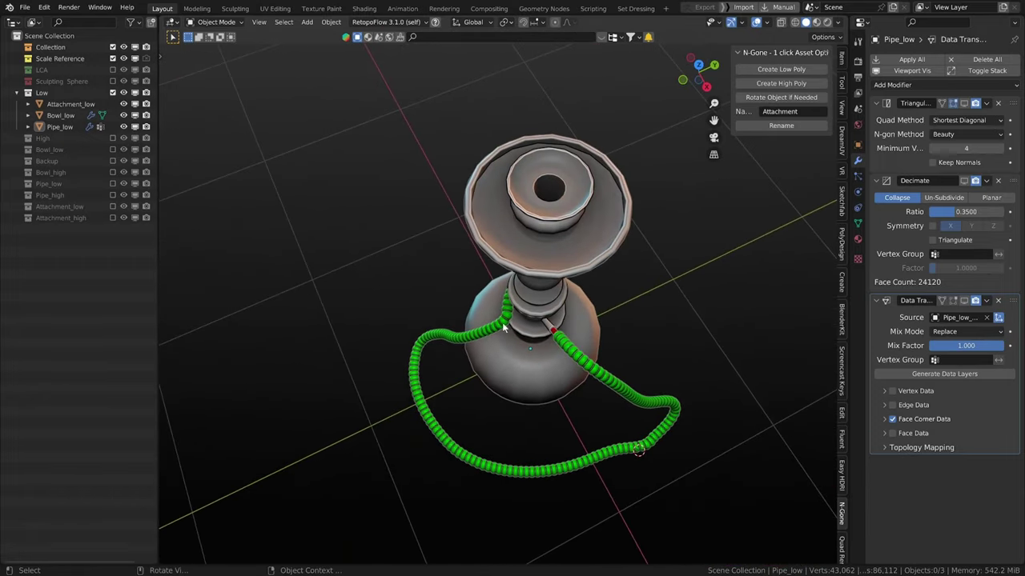
Step: Exclude the Low collection from the view layer
{"action": "left_click", "coordinate": [505, 326]}
{"action": "middle_click_drag", "start_coordinate": [576, 245], "coordinate": [438, 158]}
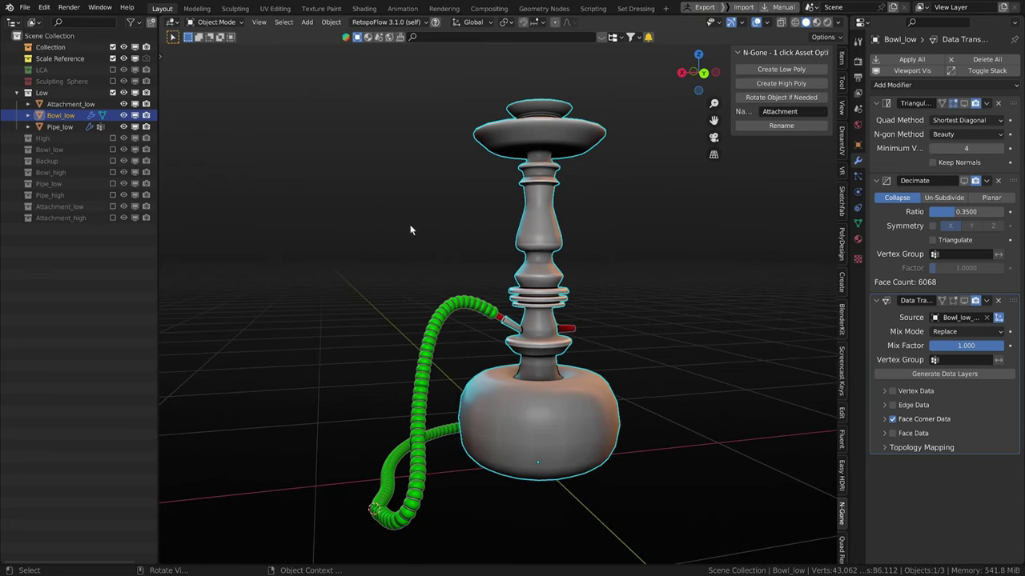
{"action": "middle_click_drag", "start_coordinate": [519, 290], "coordinate": [522, 280]}
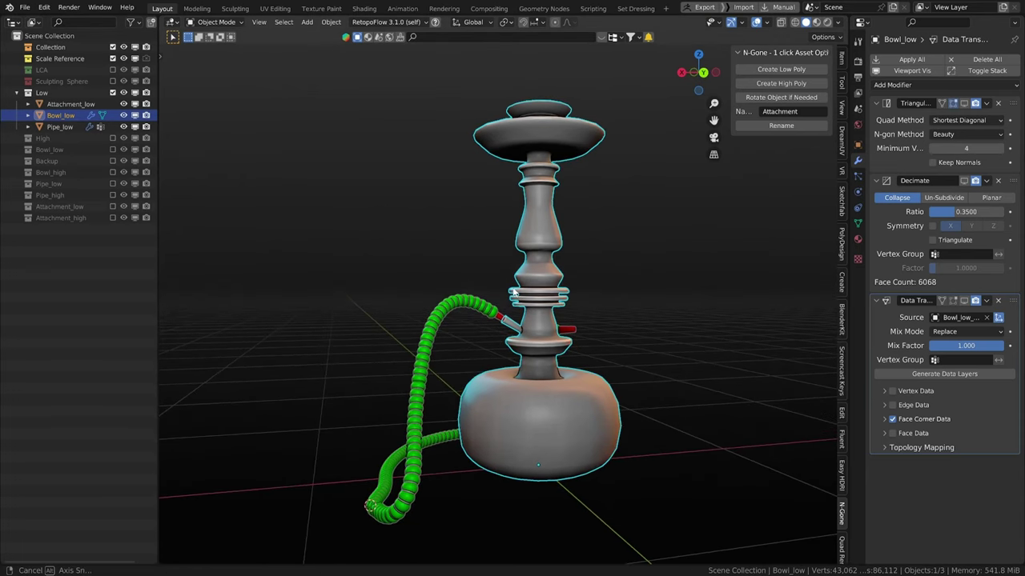
{"action": "left_click", "coordinate": [112, 92]}
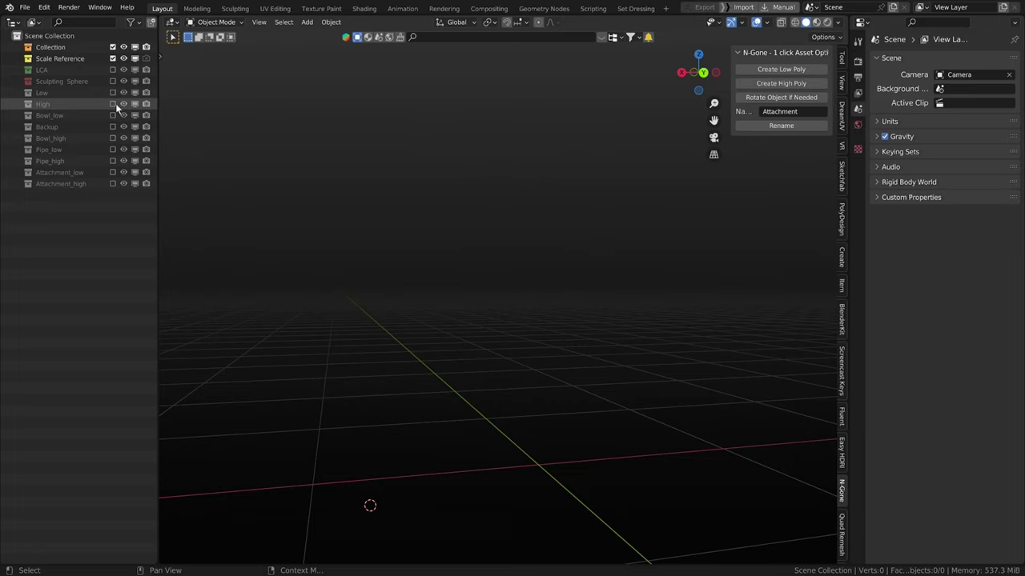
Step: Preview the High collection, exclude it again, and rename the Low collection as Shisha Low
{"action": "left_click", "coordinate": [113, 104]}
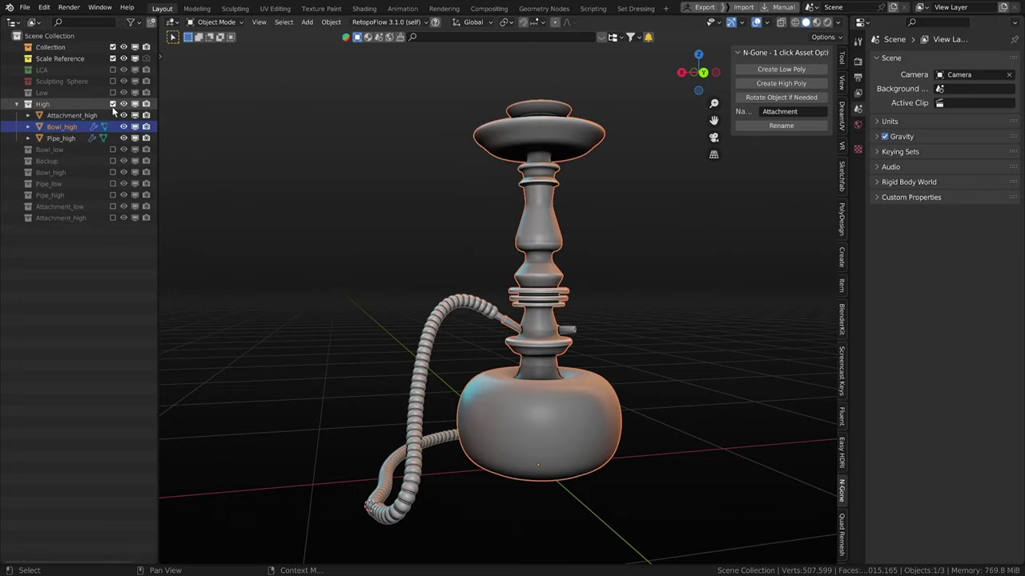
{"action": "left_click", "coordinate": [113, 104]}
{"action": "left_click", "coordinate": [54, 95]}
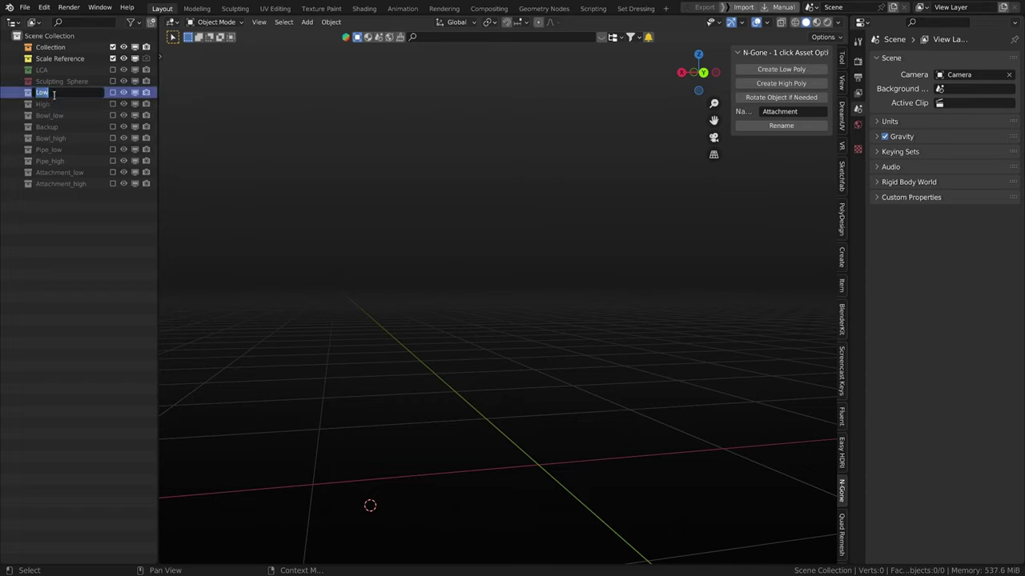
{"action": "double_click", "coordinate": [54, 93]}
{"action": "type", "text": "Shisha"}
{"action": "key", "text": "Return"}
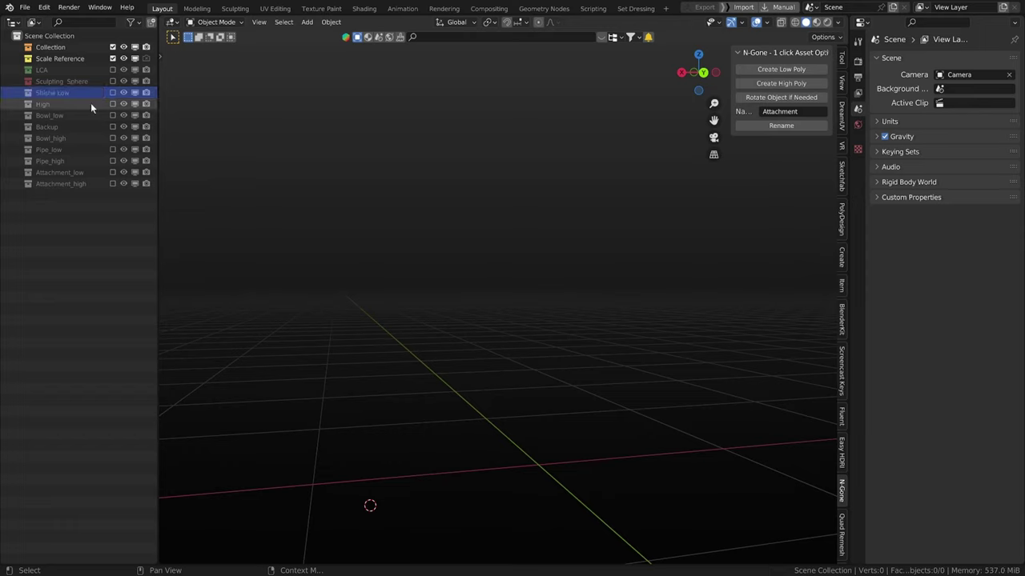
Step: Rename the High collection as Shisha High and leave it excluded from the view layer
{"action": "left_click", "coordinate": [64, 104]}
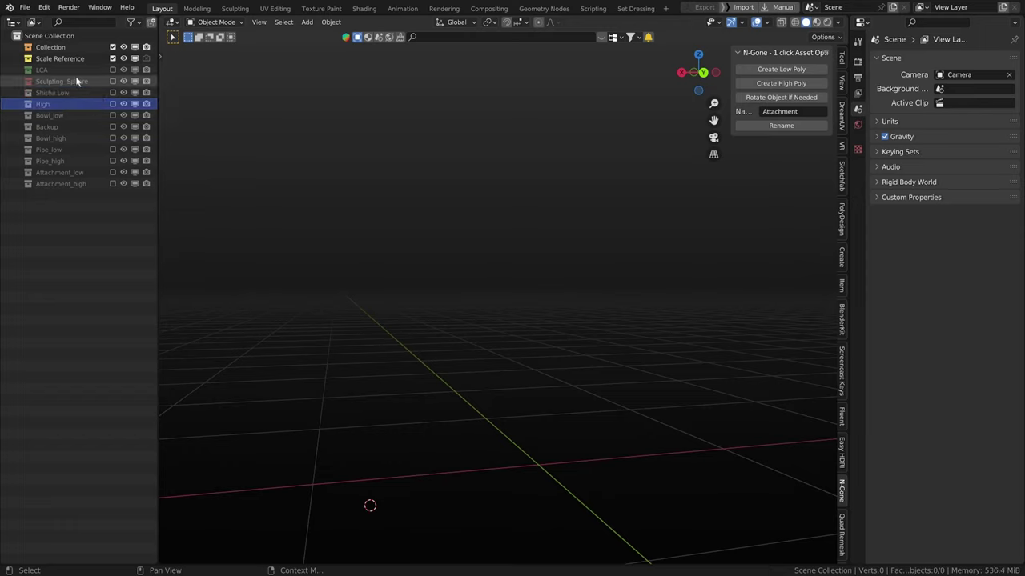
{"action": "left_click", "coordinate": [76, 80]}
{"action": "left_click", "coordinate": [70, 105]}
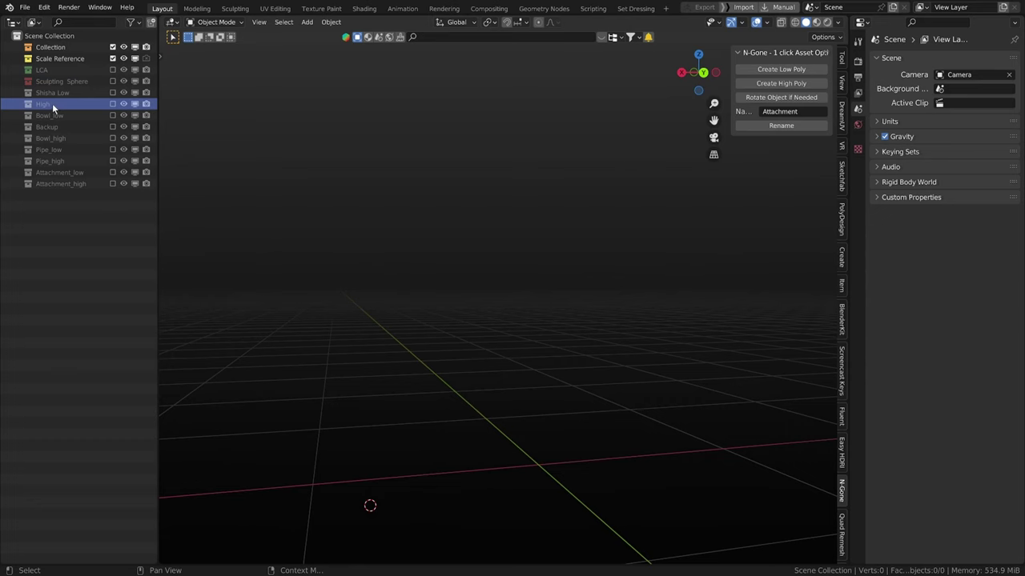
{"action": "key", "text": "alt+e"}
{"action": "double_click", "coordinate": [50, 107]}
{"action": "type", "text": "S"}
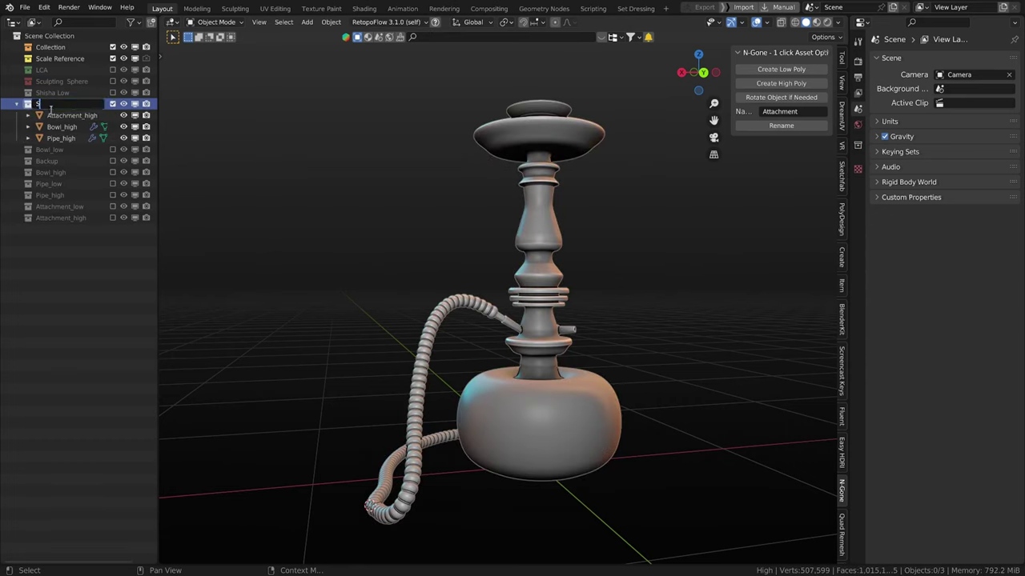
{"action": "type", "text": "hisha High"}
{"action": "key", "text": "Return"}
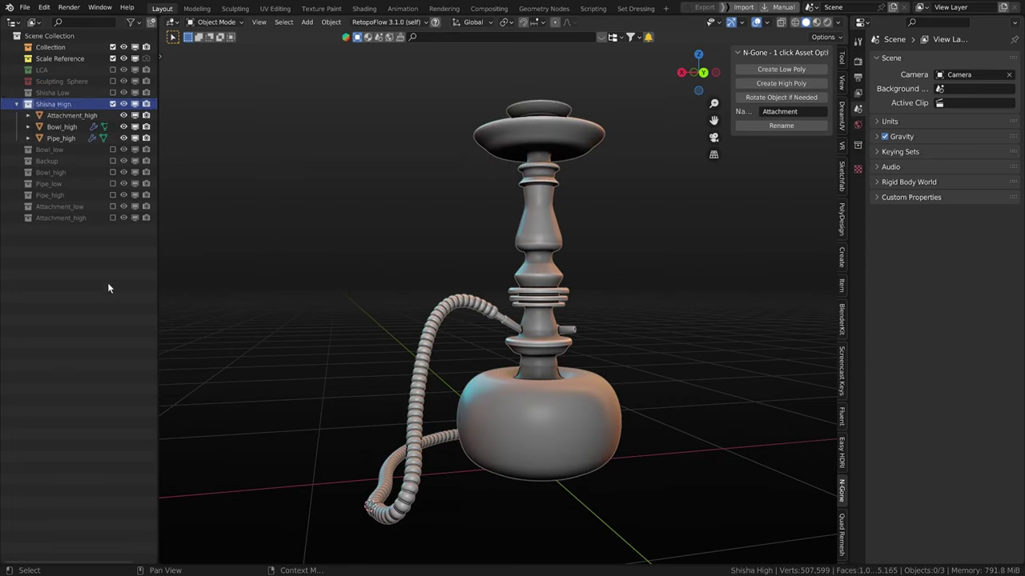
{"action": "left_click", "coordinate": [112, 104]}
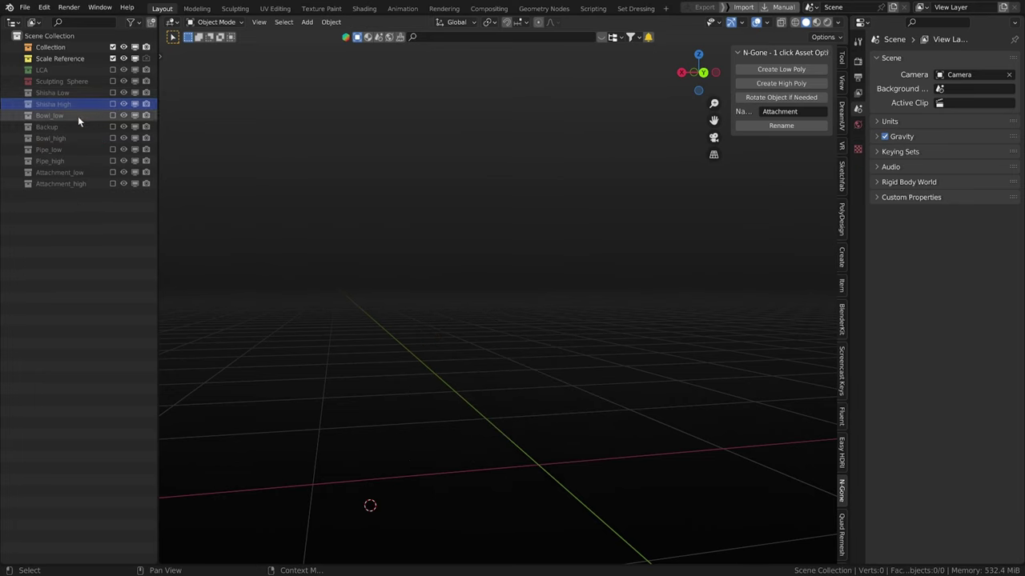
Step: Include the Shisha Low collection in the view layer and briefly preview the Bowl_high collection with it
{"action": "left_click", "coordinate": [112, 94]}
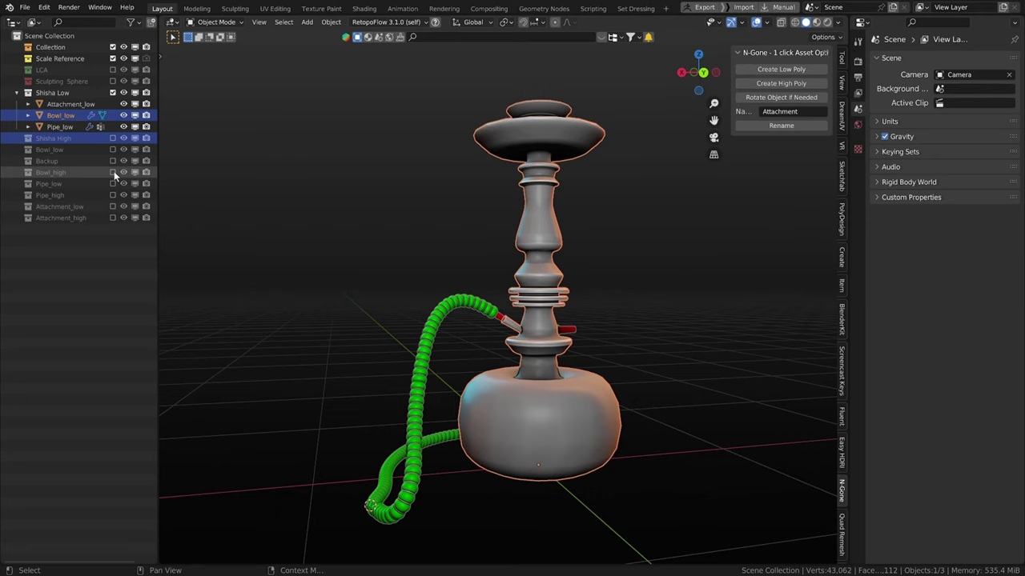
{"action": "left_click", "coordinate": [113, 172]}
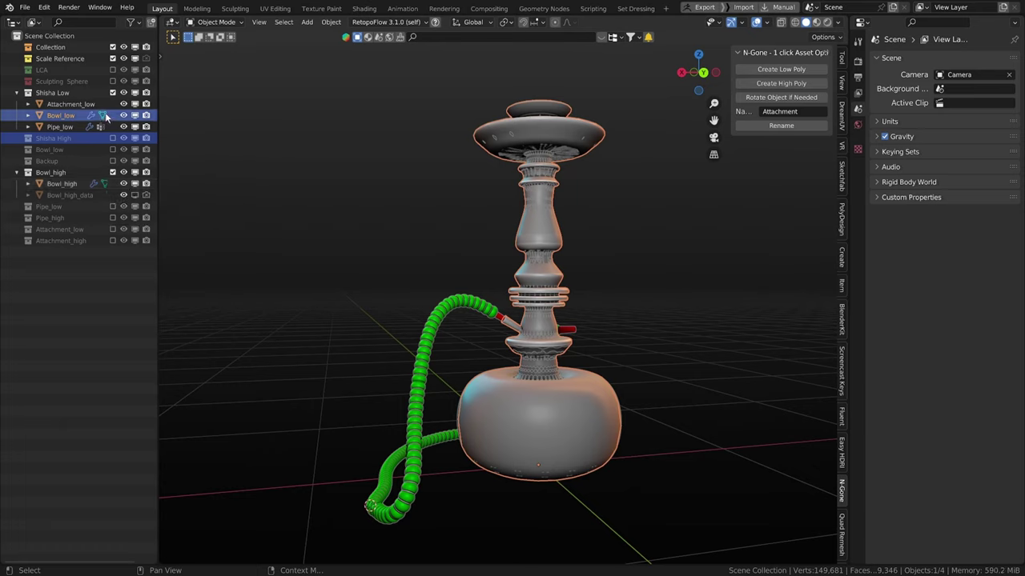
{"action": "left_click", "coordinate": [113, 172]}
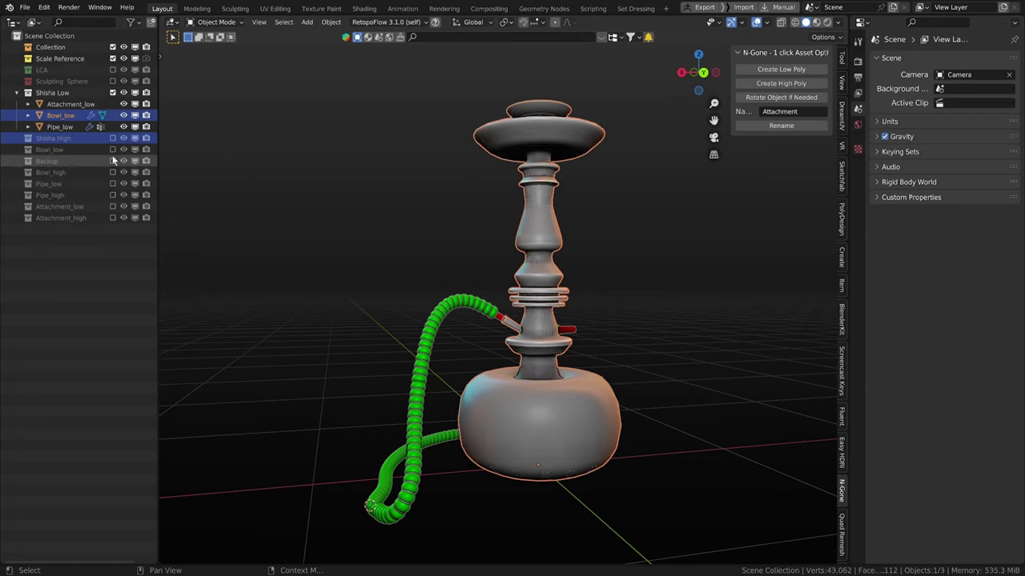
Step: Compare Bowl_low with Bowl_low_data in the Bowl_low collection by toggling their visibility, and exclude that collection again
{"action": "left_click", "coordinate": [113, 150]}
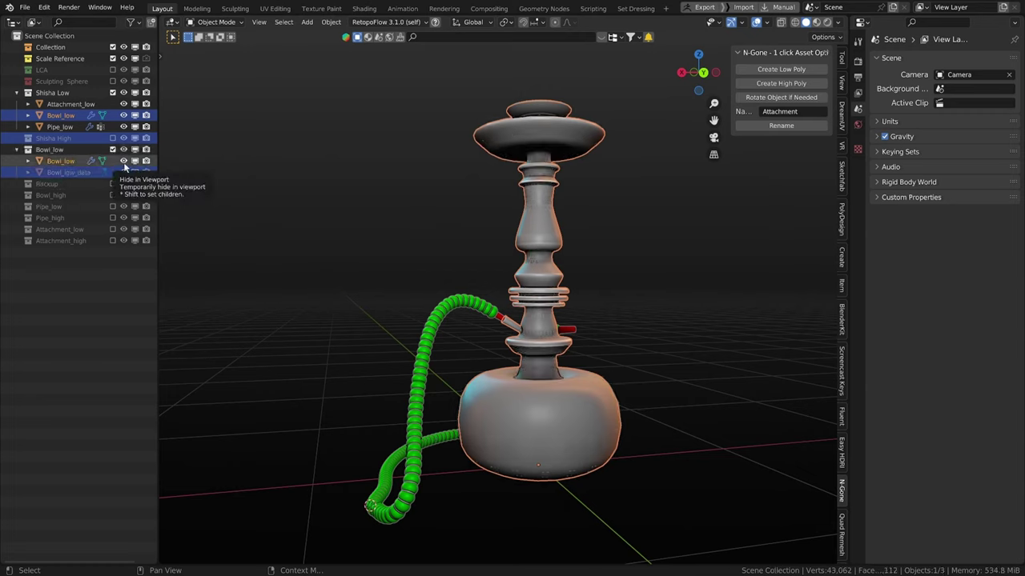
{"action": "left_click", "coordinate": [124, 161]}
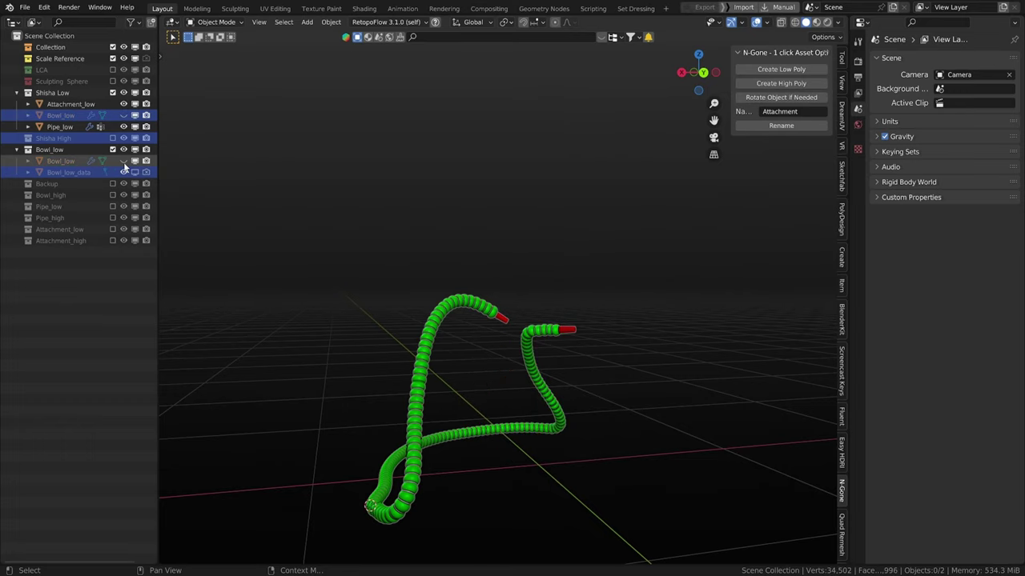
{"action": "left_click", "coordinate": [123, 161]}
{"action": "left_click", "coordinate": [123, 161]}
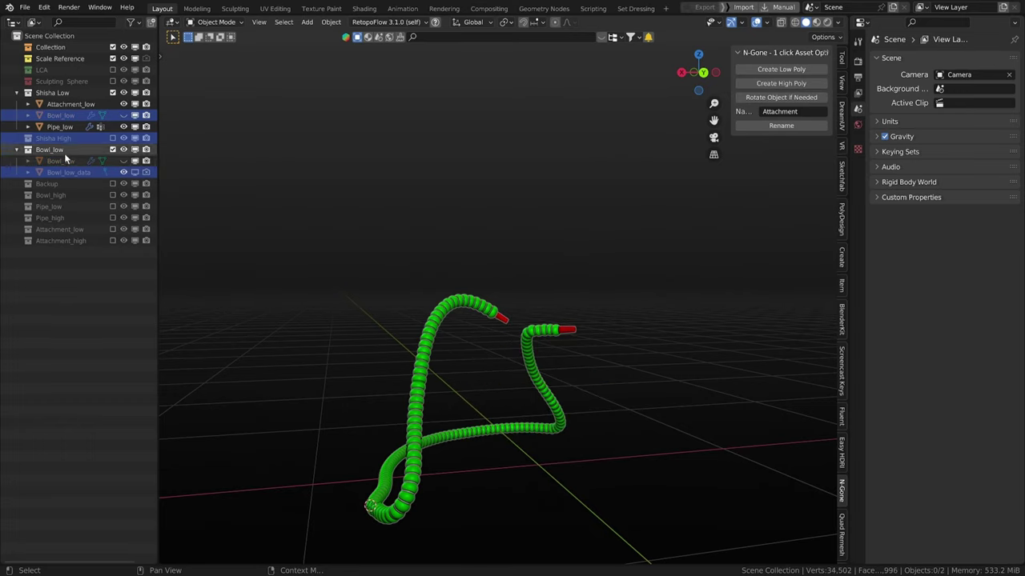
{"action": "left_click", "coordinate": [133, 173]}
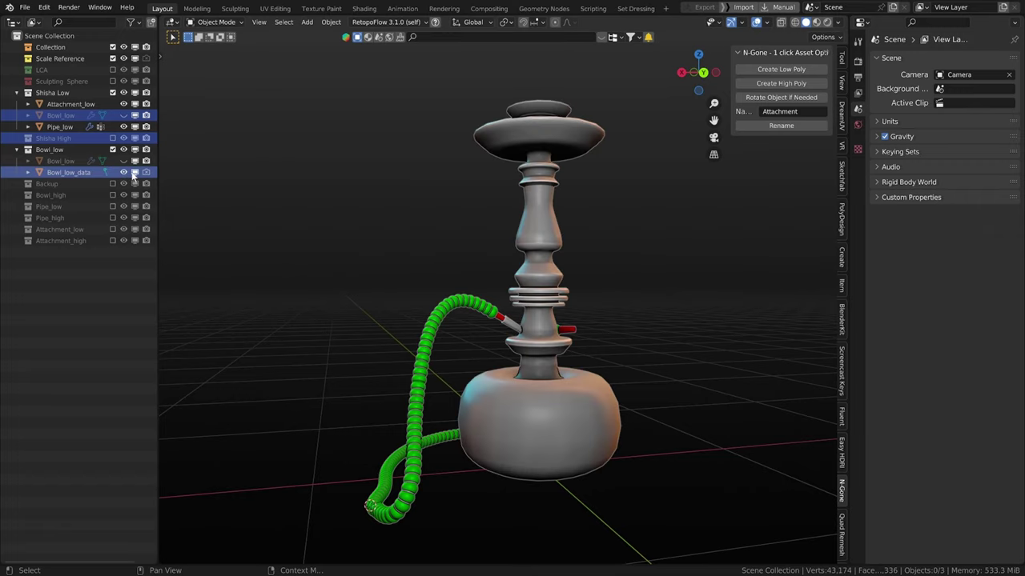
{"action": "left_click", "coordinate": [133, 175]}
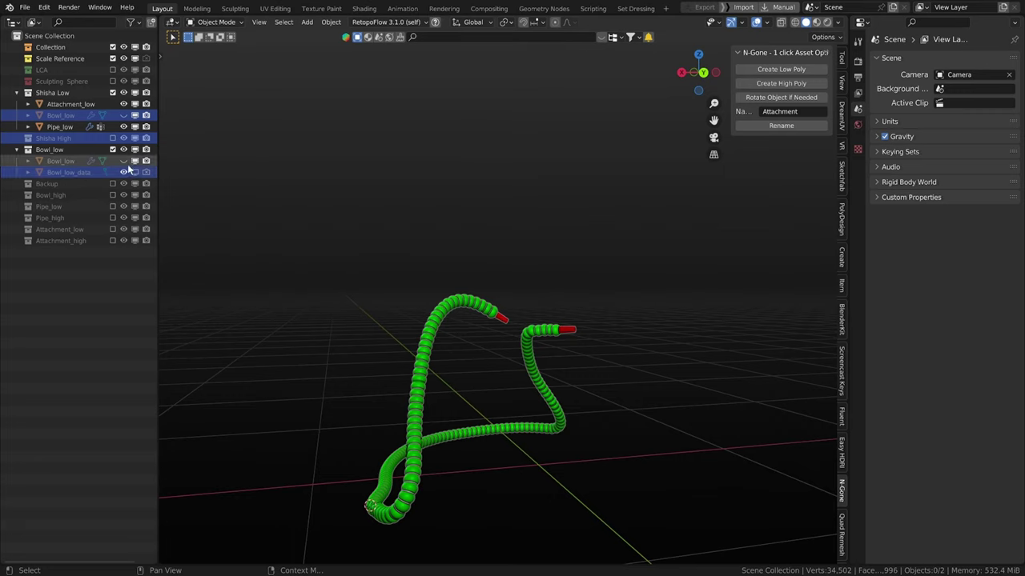
{"action": "left_click", "coordinate": [124, 162]}
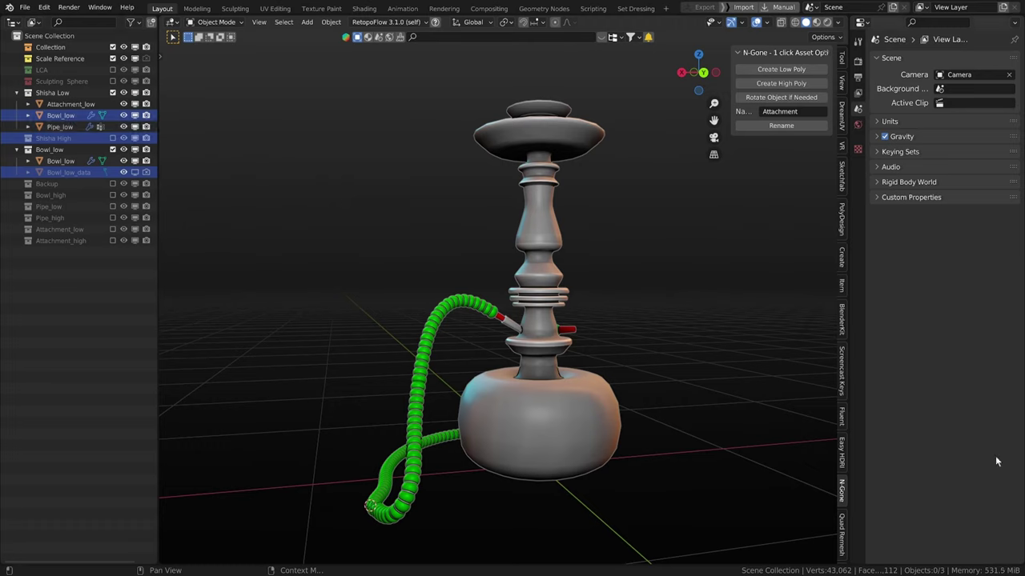
{"action": "left_click", "coordinate": [113, 150]}
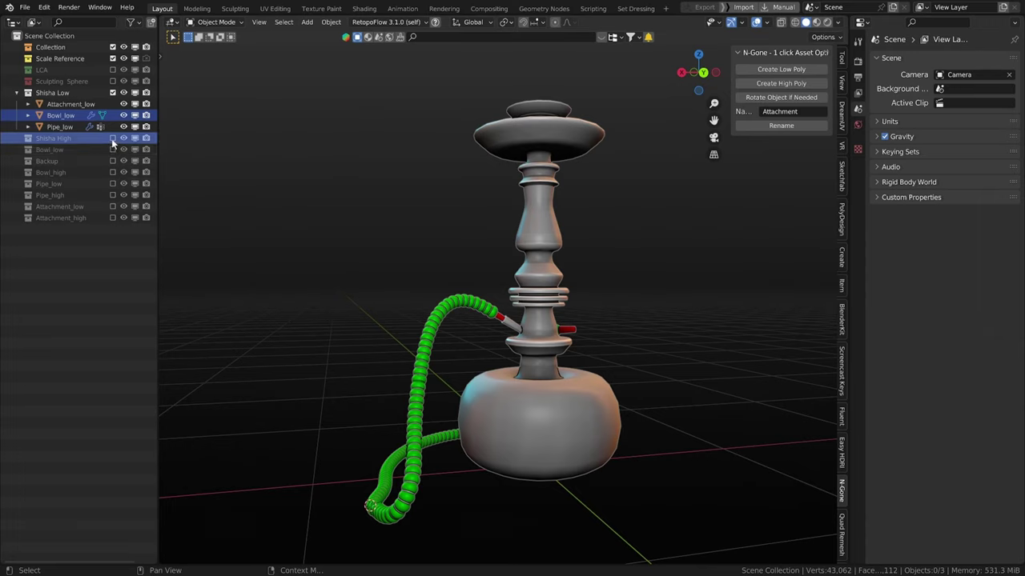
Step: Include the Shisha High collection and examine the overlapping low-poly and high-poly hookah from several sides
{"action": "left_click", "coordinate": [113, 139]}
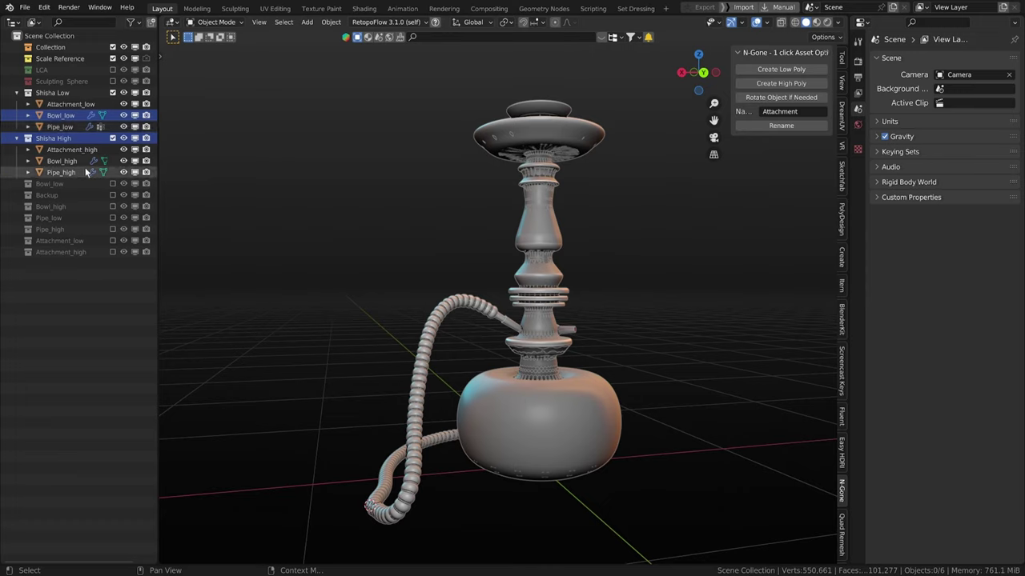
{"action": "scroll", "coordinate": [525, 248], "scroll_direction": "down", "scroll_amount": 2}
{"action": "middle_click_drag", "start_coordinate": [525, 249], "coordinate": [386, 288]}
{"action": "scroll", "coordinate": [477, 285], "scroll_direction": "up", "scroll_amount": 5}
{"action": "middle_click_drag", "start_coordinate": [477, 285], "coordinate": [376, 336]}
{"action": "scroll", "coordinate": [584, 392], "scroll_direction": "down", "scroll_amount": 4}
{"action": "scroll", "coordinate": [458, 386], "scroll_direction": "down", "scroll_amount": 2}
{"action": "scroll", "coordinate": [453, 373], "scroll_direction": "down", "scroll_amount": 2}
{"action": "scroll", "coordinate": [438, 363], "scroll_direction": "down", "scroll_amount": 2}
{"action": "scroll", "coordinate": [368, 335], "scroll_direction": "up", "scroll_amount": 2}
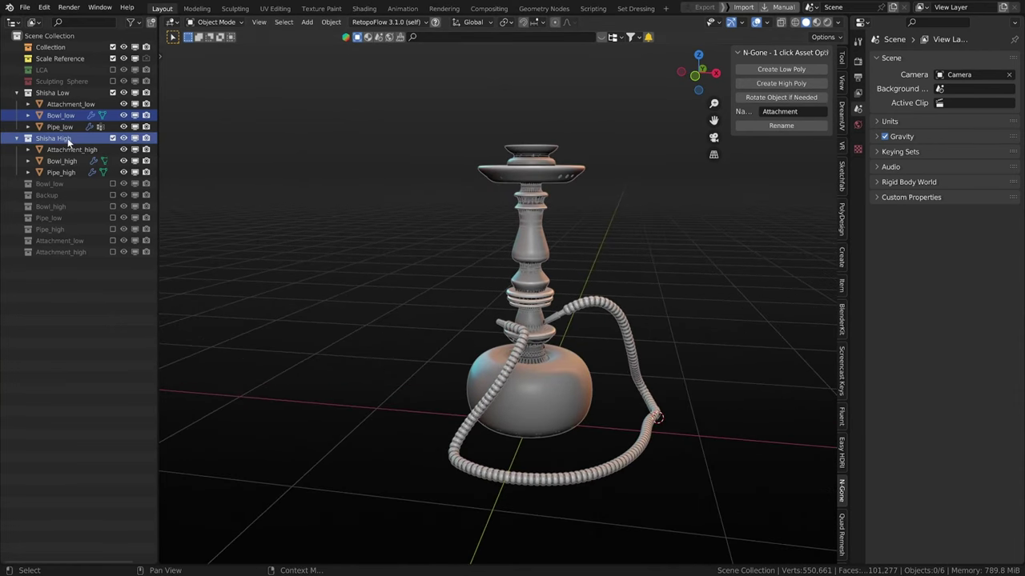
{"action": "middle_click_drag", "start_coordinate": [462, 164], "coordinate": [414, 192]}
{"action": "scroll", "coordinate": [511, 181], "scroll_direction": "up", "scroll_amount": 1}
{"action": "middle_click_drag", "start_coordinate": [549, 153], "coordinate": [531, 165], "text": "shift"}
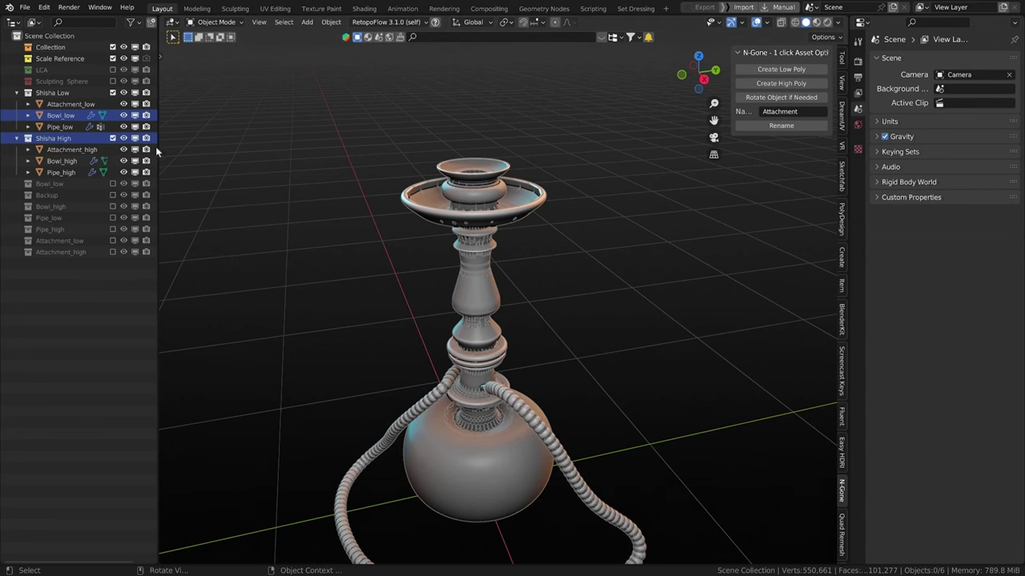
Step: Select Attachment_low and Pipe_high in turn to examine each part on the model
{"action": "left_click", "coordinate": [71, 104]}
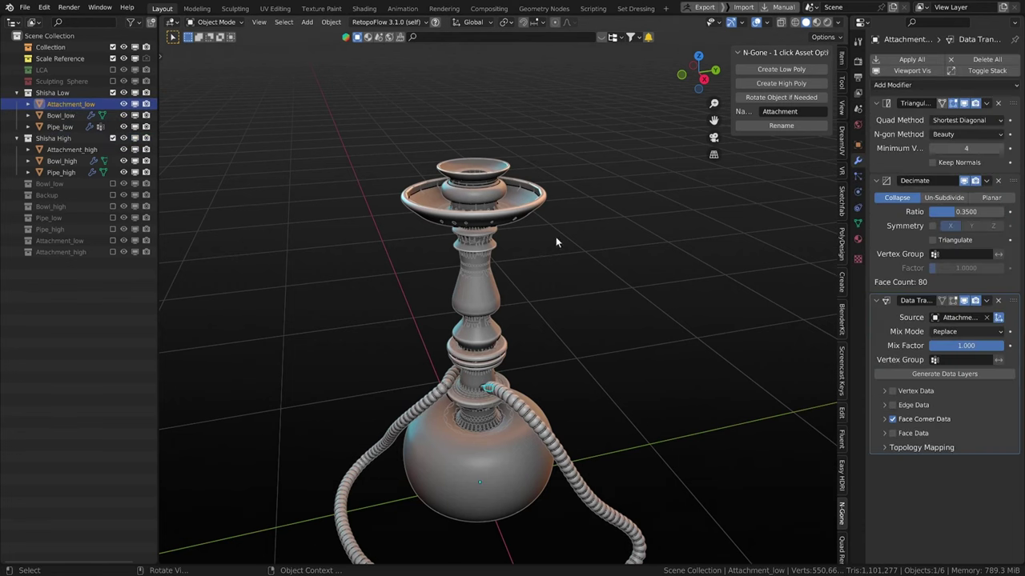
{"action": "middle_click_drag", "start_coordinate": [556, 242], "coordinate": [538, 375]}
{"action": "left_click", "coordinate": [572, 281]}
{"action": "left_click", "coordinate": [526, 372]}
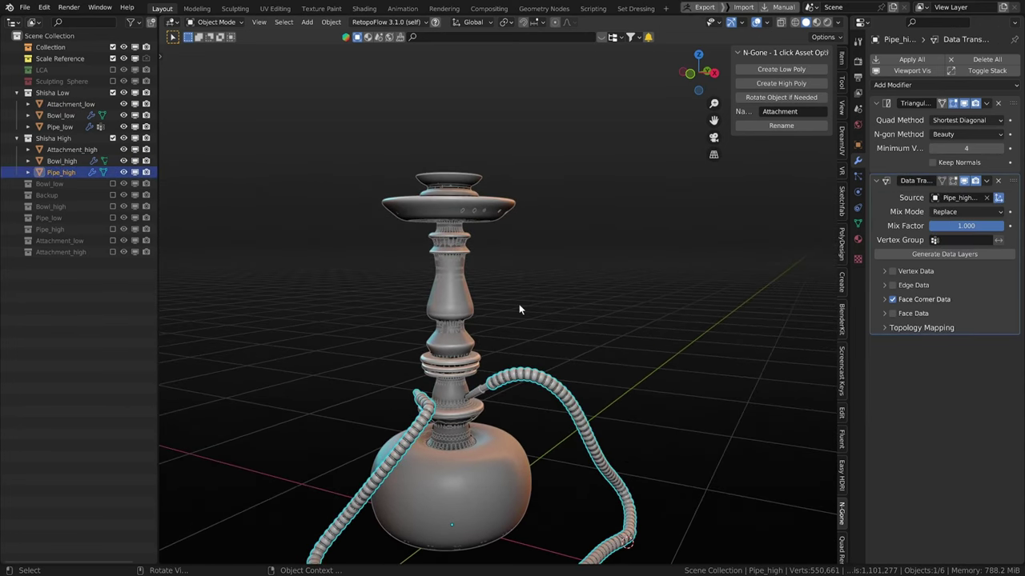
Step: Exclude Shisha High, hide Bowl_low and Attachment_low, and select the remaining Pipe_low
{"action": "left_click", "coordinate": [113, 137]}
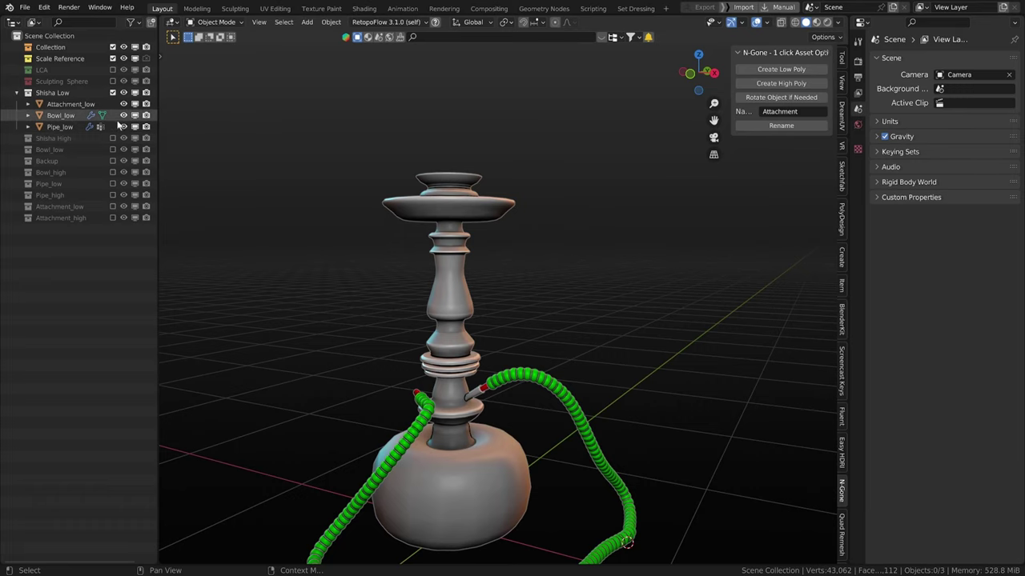
{"action": "left_click", "coordinate": [123, 115]}
{"action": "left_click", "coordinate": [123, 127]}
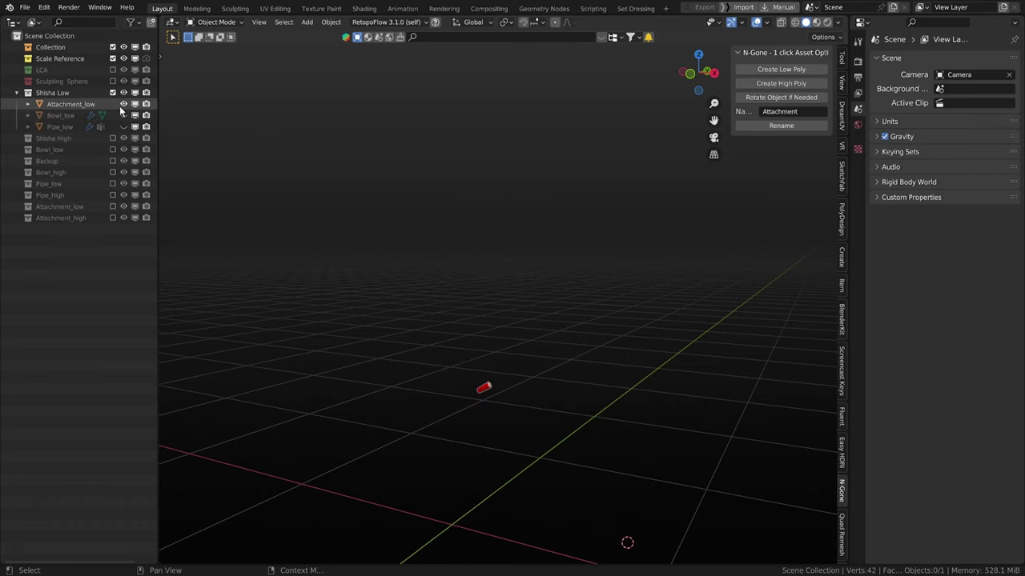
{"action": "left_click", "coordinate": [124, 104]}
{"action": "left_click", "coordinate": [123, 126]}
{"action": "middle_click_drag", "start_coordinate": [521, 376], "coordinate": [554, 384]}
{"action": "left_click", "coordinate": [555, 384]}
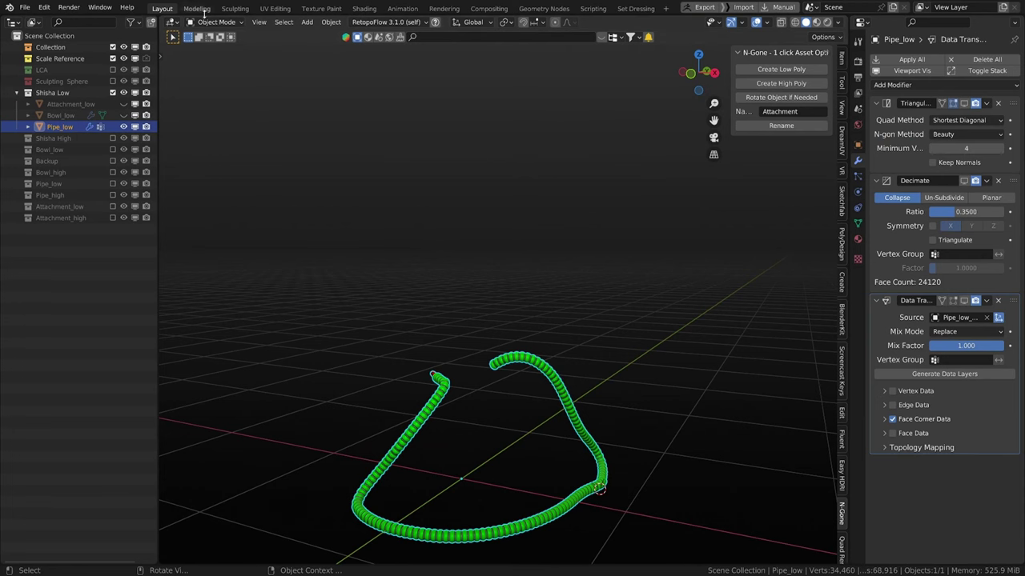
Step: Switch to the UV Editing workspace and select all of Pipe_low's geometry to show its UVs
{"action": "left_click", "coordinate": [274, 8]}
{"action": "middle_click_drag", "start_coordinate": [520, 344], "coordinate": [576, 384]}
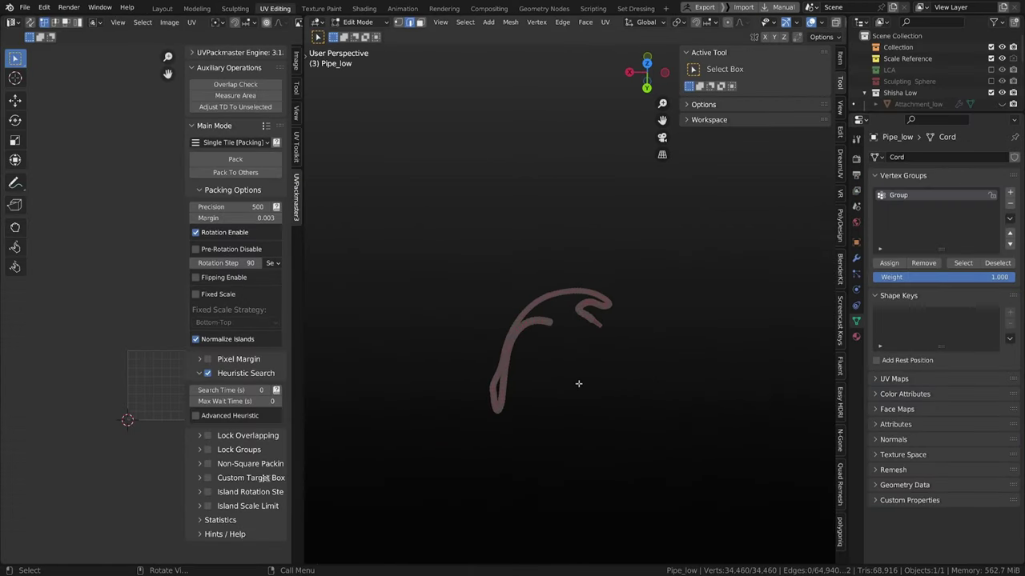
{"action": "key", "text": "a"}
{"action": "scroll", "coordinate": [116, 356], "scroll_direction": "down", "scroll_amount": 2}
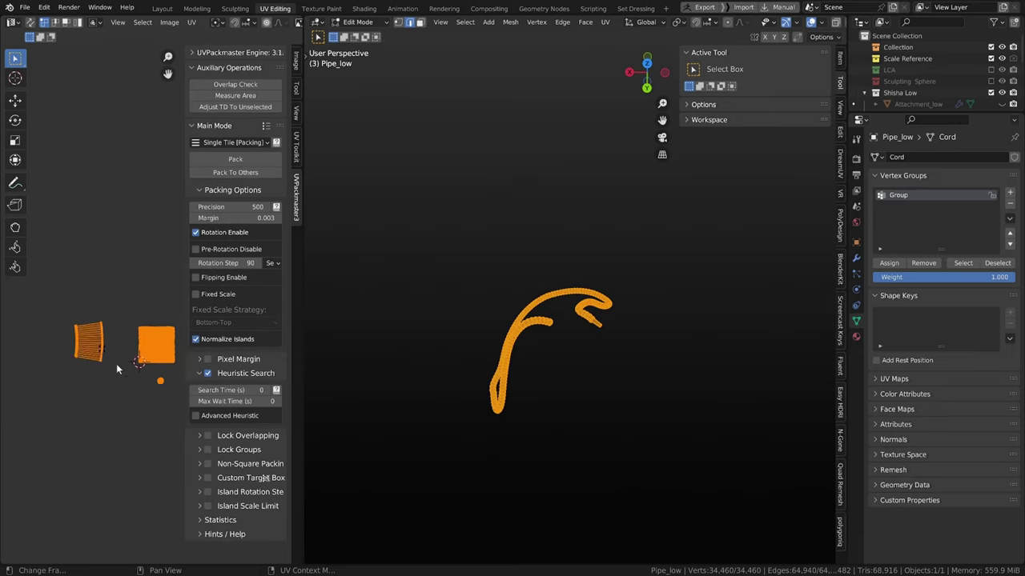
{"action": "middle_click_drag", "start_coordinate": [116, 363], "coordinate": [103, 315]}
{"action": "scroll", "coordinate": [103, 315], "scroll_direction": "up", "scroll_amount": 1}
Step: Examine Pipe_low's separate UV islands, return to Object Mode and deselect the pipe
{"action": "left_click", "coordinate": [59, 285]}
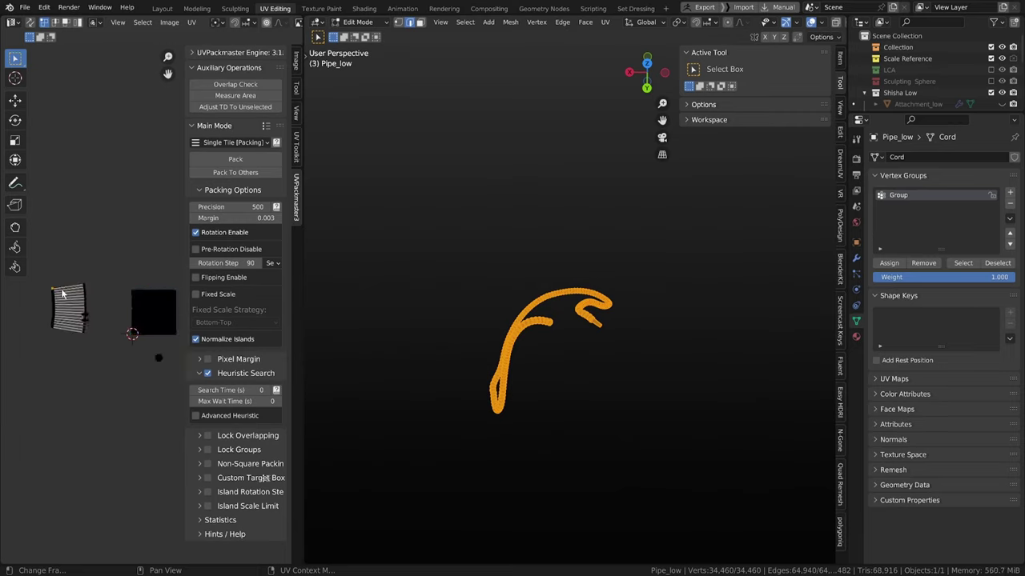
{"action": "left_click_drag", "start_coordinate": [32, 276], "coordinate": [90, 352]}
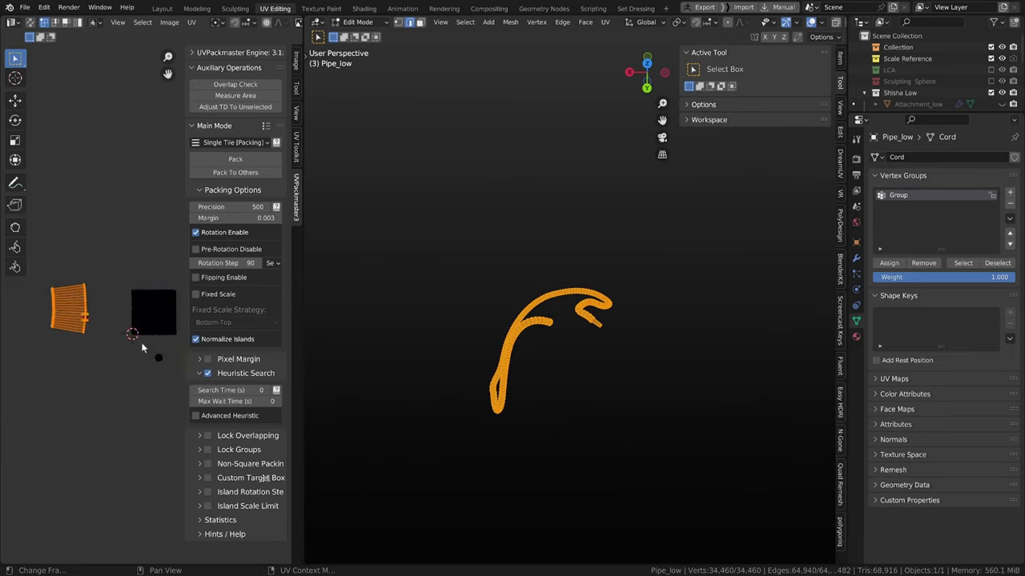
{"action": "left_click", "coordinate": [156, 321]}
{"action": "middle_click_drag", "start_coordinate": [497, 328], "coordinate": [497, 355]}
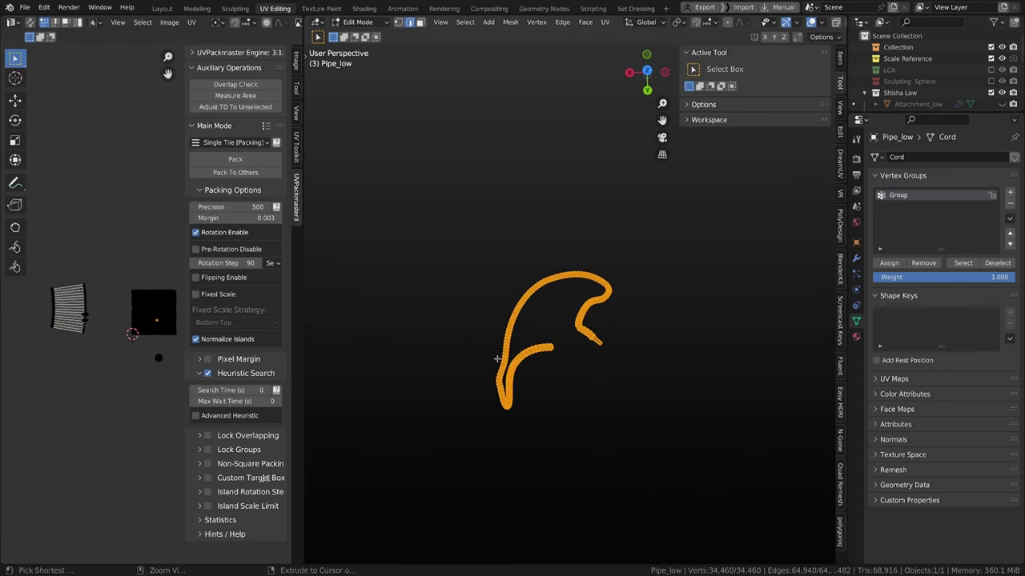
{"action": "key", "text": "Tab"}
{"action": "left_click", "coordinate": [518, 300]}
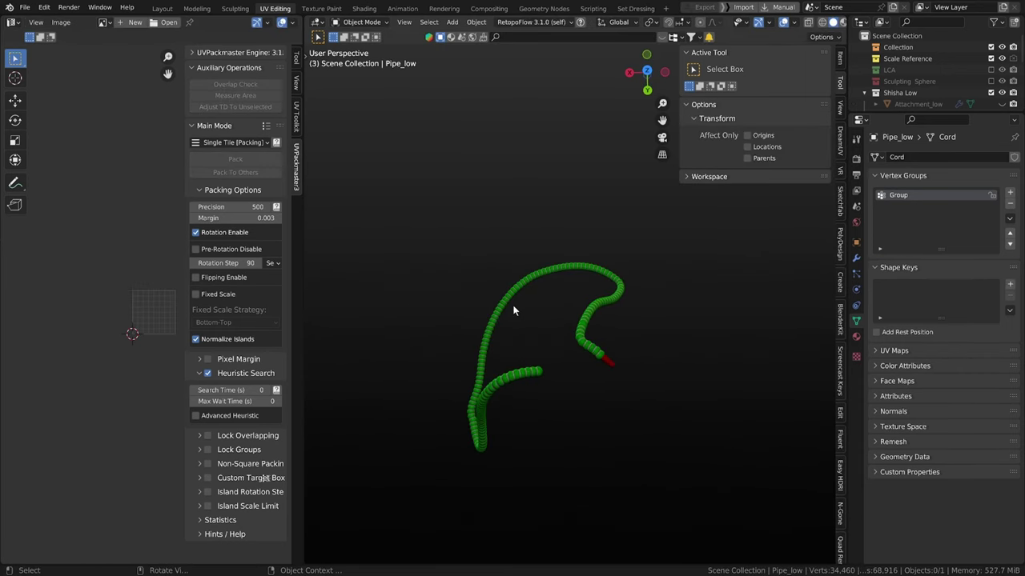
Step: Unhide Attachment_low in the Shisha Low collection and open it in Edit Mode
{"action": "middle_click_drag", "start_coordinate": [514, 310], "coordinate": [509, 314]}
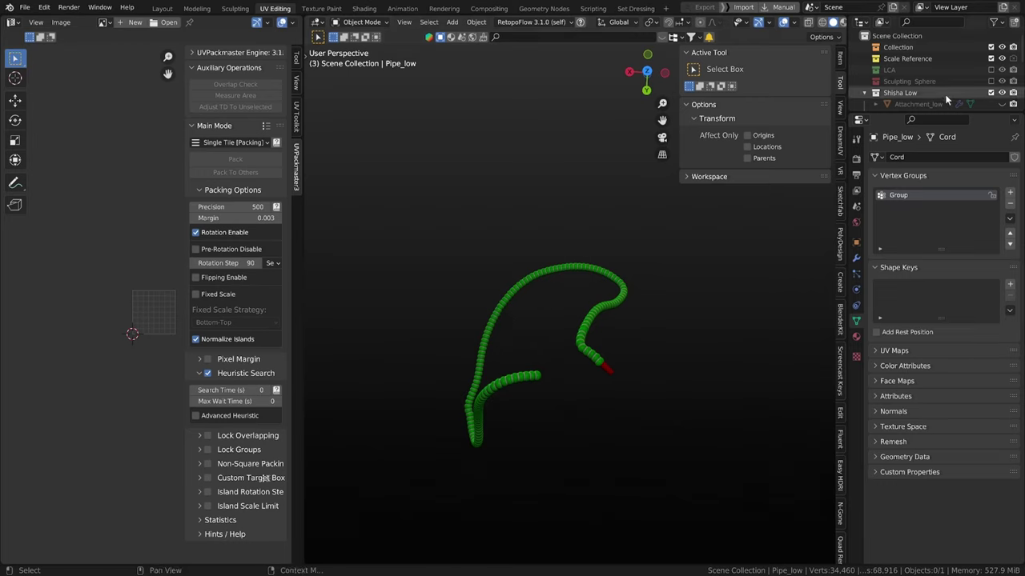
{"action": "scroll", "coordinate": [964, 85], "scroll_direction": "down", "scroll_amount": 1}
{"action": "left_click", "coordinate": [1002, 93]}
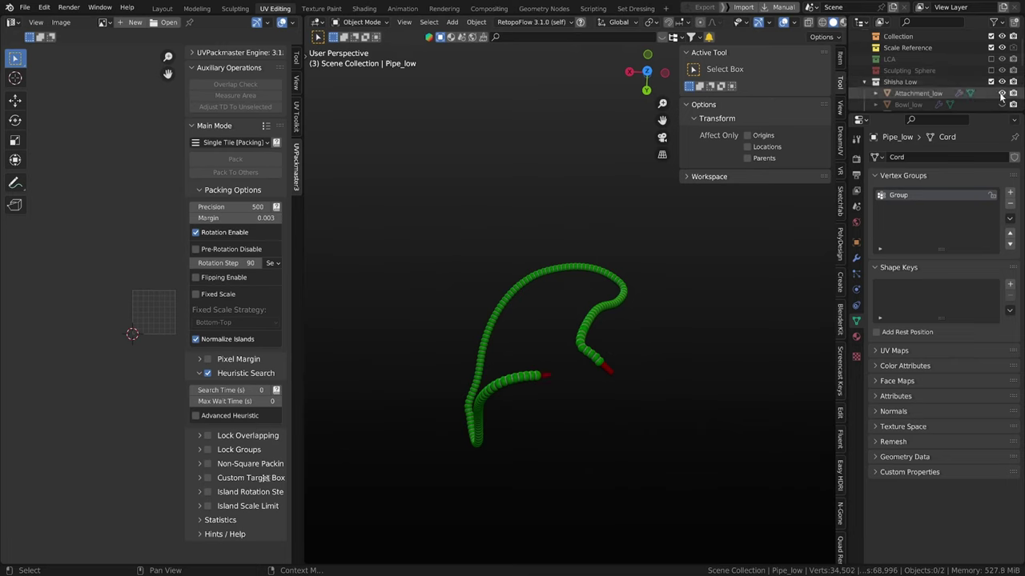
{"action": "left_click", "coordinate": [546, 379]}
{"action": "key", "text": "Tab"}
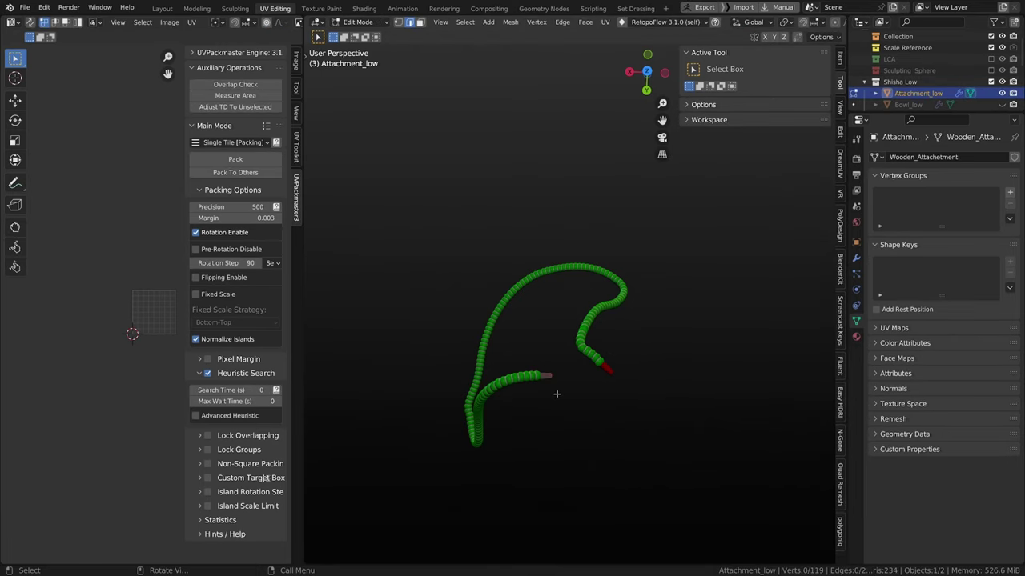
Step: Return to Object Mode, add Pipe_low to the selected Attachment_low and open both meshes together in Edit Mode
{"action": "left_click", "coordinate": [533, 373]}
{"action": "key", "text": "ctrl+l"}
{"action": "middle_click_drag", "start_coordinate": [546, 374], "coordinate": [579, 413]}
{"action": "key", "text": "Tab"}
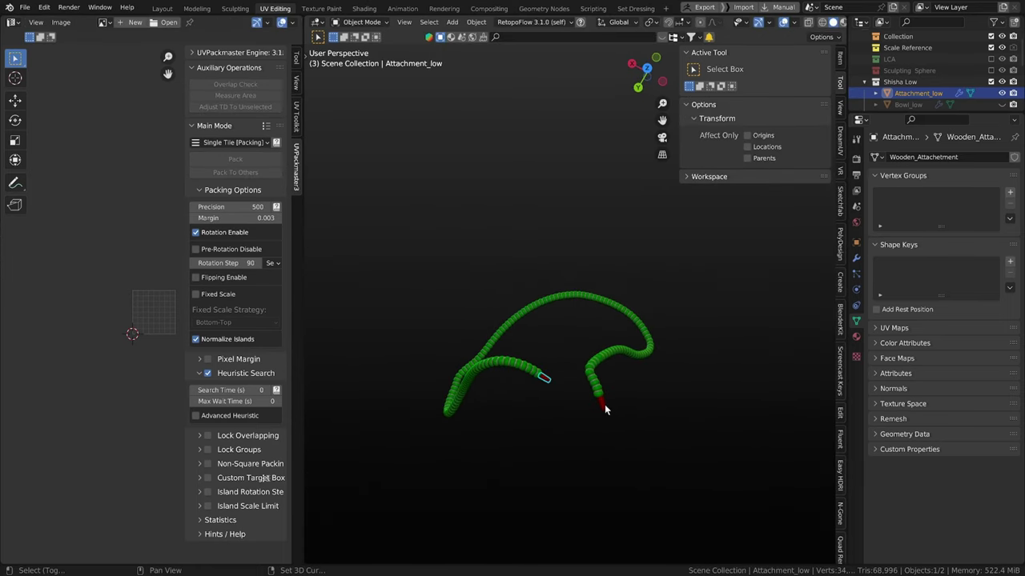
{"action": "left_click", "coordinate": [605, 404], "text": "shift"}
{"action": "key", "text": "Tab"}
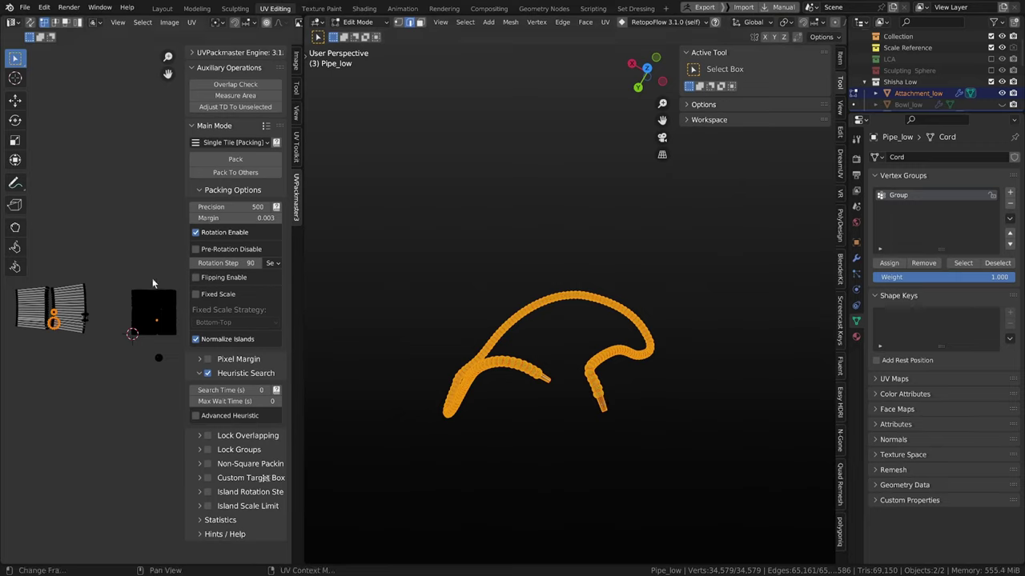
Step: Select the UV islands in and just below the UV tile and examine the combined layout of Pipe_low and Attachment_low
{"action": "scroll", "coordinate": [151, 309], "scroll_direction": "up", "scroll_amount": 2}
{"action": "middle_click_drag", "start_coordinate": [151, 316], "coordinate": [125, 295]}
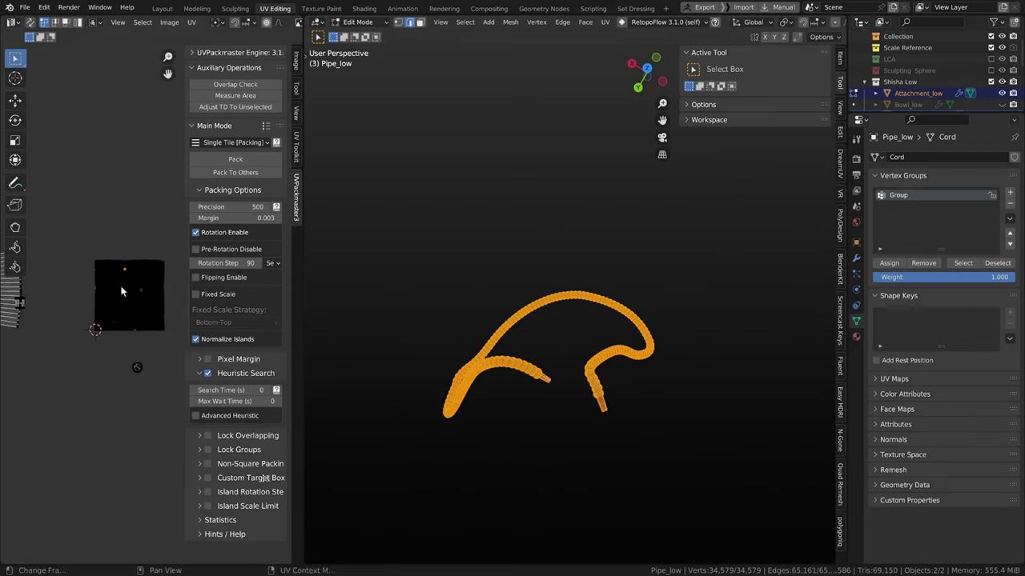
{"action": "left_click_drag", "start_coordinate": [72, 226], "coordinate": [167, 389]}
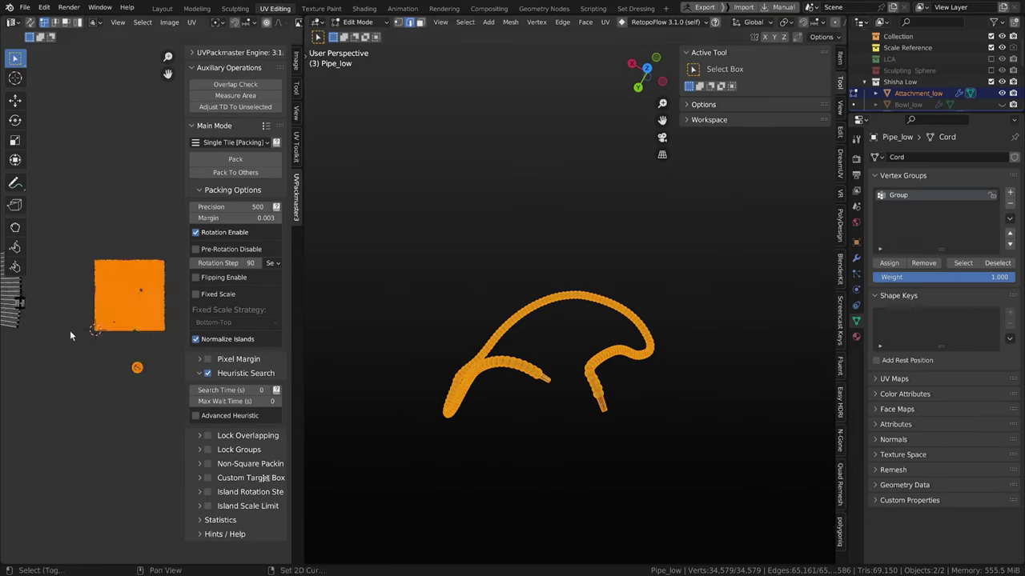
{"action": "middle_click_drag", "start_coordinate": [71, 331], "coordinate": [149, 359]}
{"action": "scroll", "coordinate": [83, 308], "scroll_direction": "down", "scroll_amount": 2}
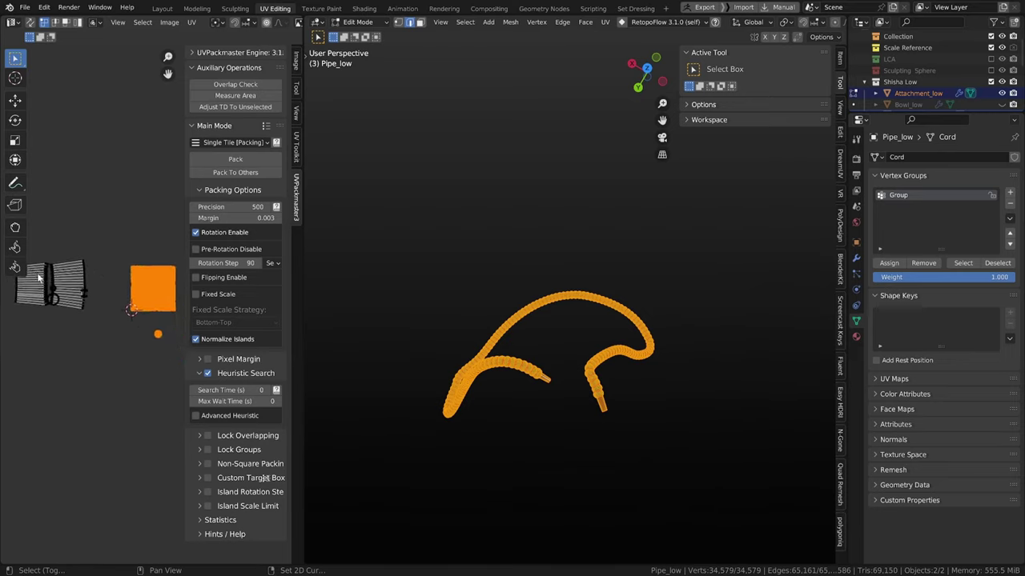
{"action": "scroll", "coordinate": [136, 324], "scroll_direction": "up", "scroll_amount": 5}
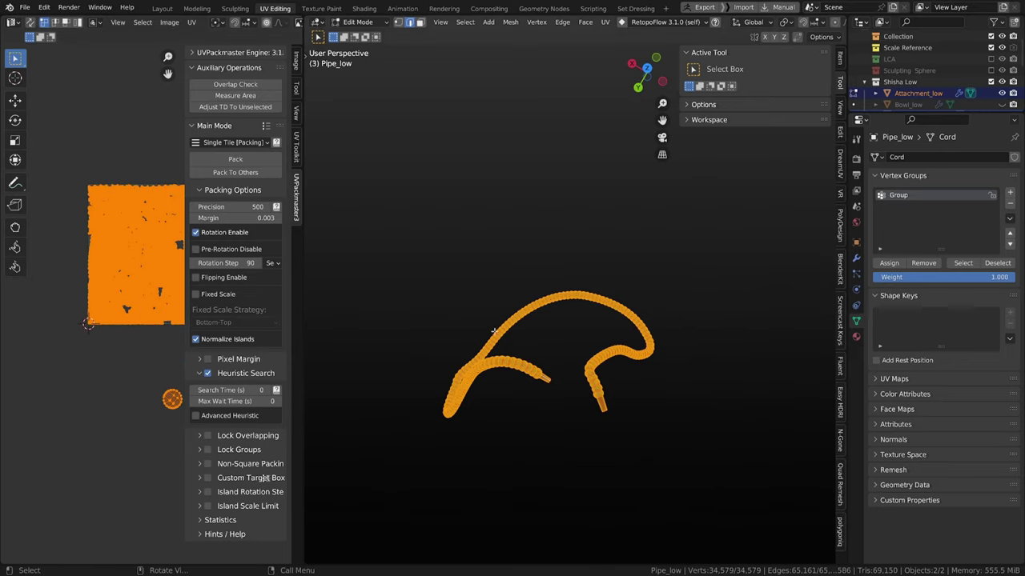
{"action": "scroll", "coordinate": [546, 370], "scroll_direction": "down", "scroll_amount": 3}
{"action": "scroll", "coordinate": [120, 307], "scroll_direction": "down", "scroll_amount": 4}
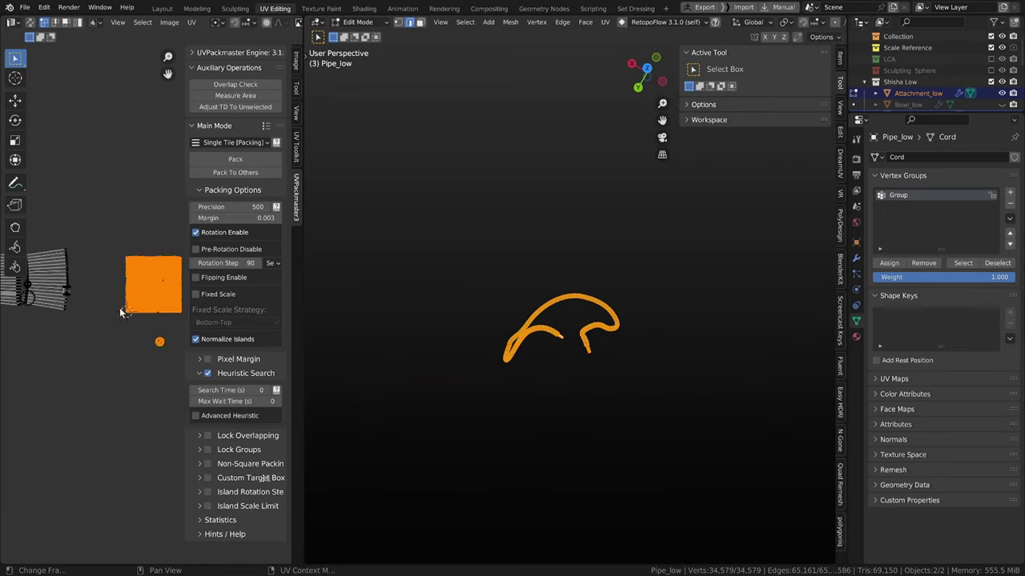
{"action": "scroll", "coordinate": [565, 353], "scroll_direction": "up", "scroll_amount": 3}
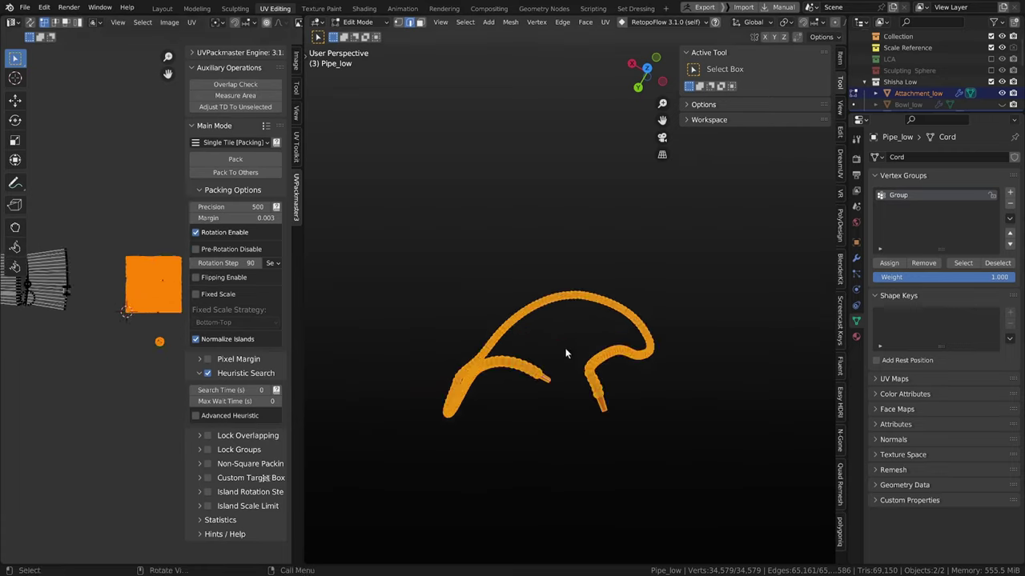
Step: Select the linked geometry of both end attachments to isolate their UVs from the hose
{"action": "left_click", "coordinate": [526, 367]}
{"action": "middle_click_drag", "start_coordinate": [526, 367], "coordinate": [548, 320]}
{"action": "left_click", "coordinate": [540, 387]}
{"action": "key", "text": "l"}
{"action": "key", "text": "l"}
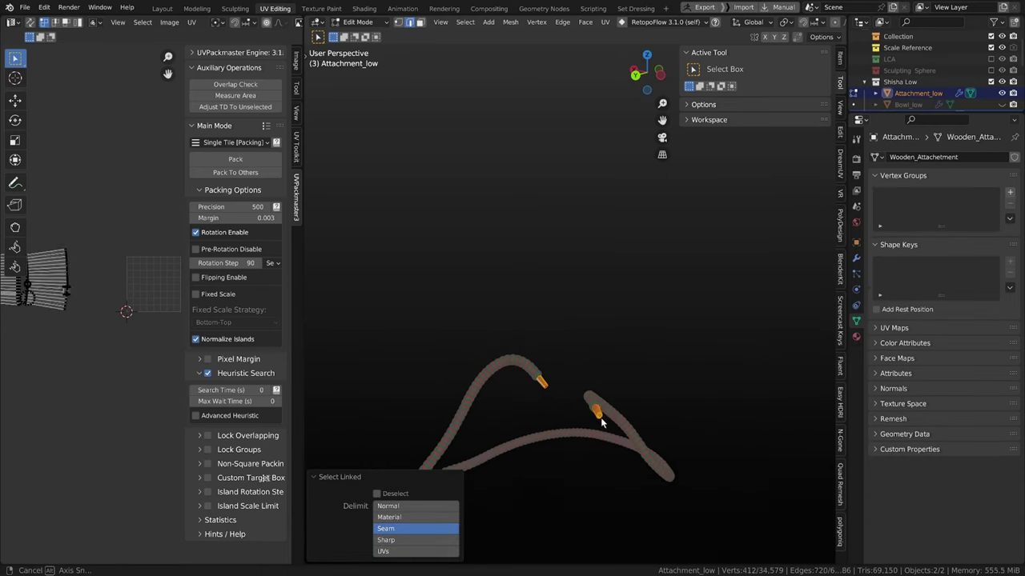
{"action": "middle_click_drag", "start_coordinate": [600, 417], "coordinate": [602, 432]}
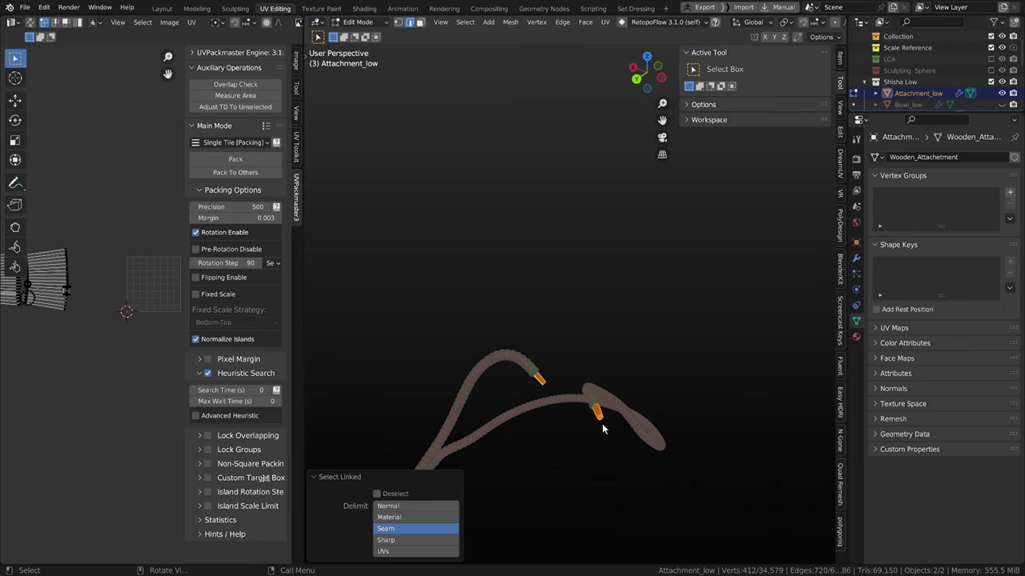
Step: Select the hose's linked geometry without the end attachments and unwrap it using Smart UV Project with a 66° angle limit and 0.000 island margin
{"action": "key", "text": "ctrl+l"}
{"action": "middle_click_drag", "start_coordinate": [602, 424], "coordinate": [601, 400]}
{"action": "scroll", "coordinate": [100, 336], "scroll_direction": "up", "scroll_amount": 5}
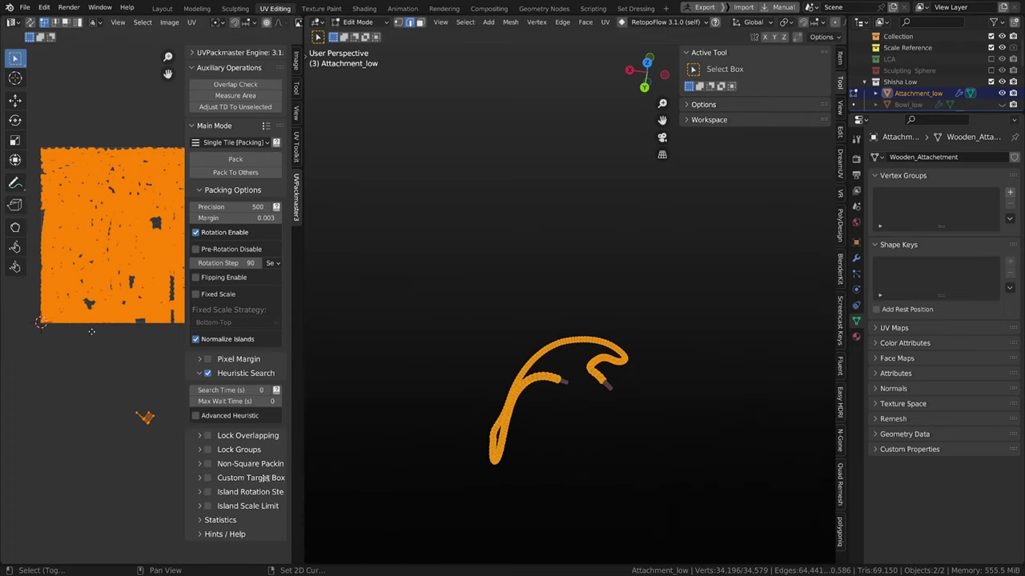
{"action": "scroll", "coordinate": [91, 331], "scroll_direction": "up", "scroll_amount": 1}
{"action": "middle_click_drag", "start_coordinate": [483, 393], "coordinate": [526, 404]}
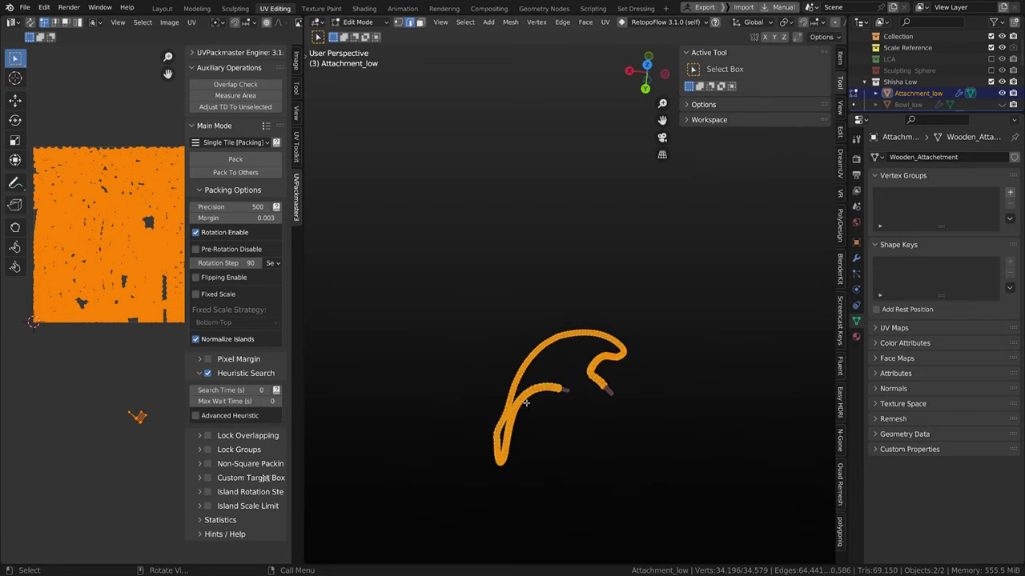
{"action": "key", "text": "u"}
{"action": "left_click", "coordinate": [526, 404]}
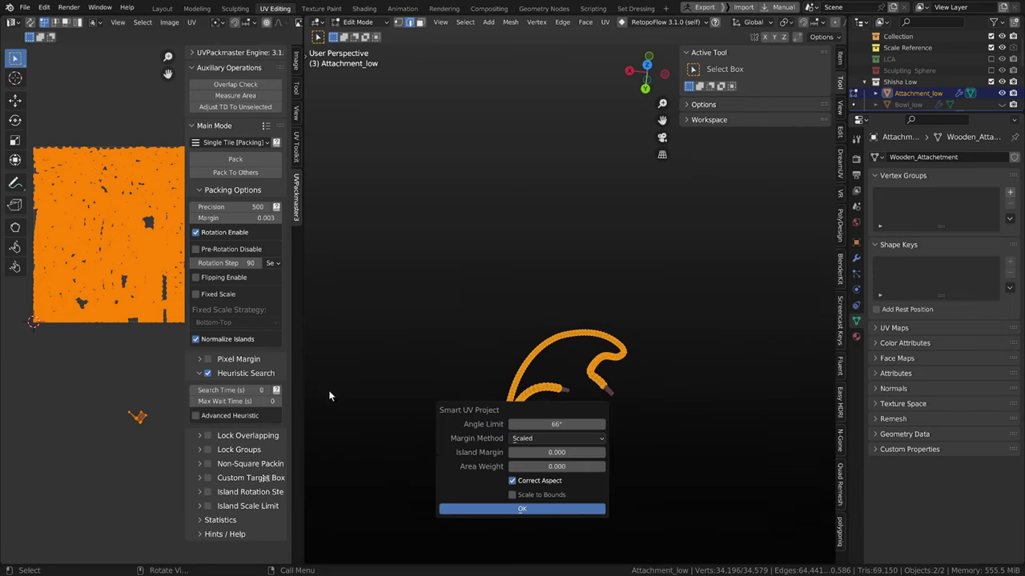
{"action": "left_click", "coordinate": [493, 508]}
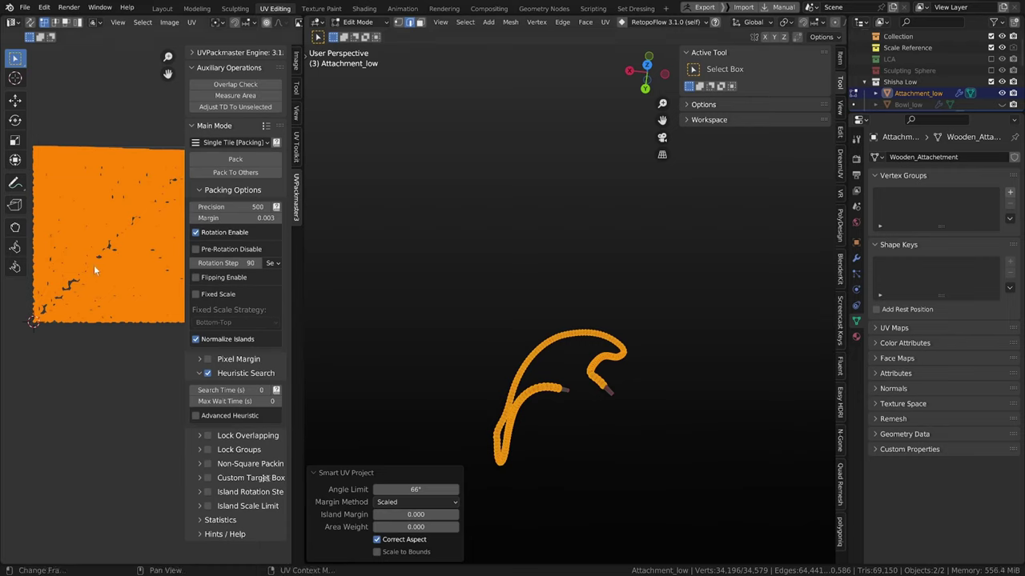
Step: Inspect the hose's new UV islands up close and set the UV packing rotation step to 35
{"action": "scroll", "coordinate": [93, 265], "scroll_direction": "down", "scroll_amount": 2}
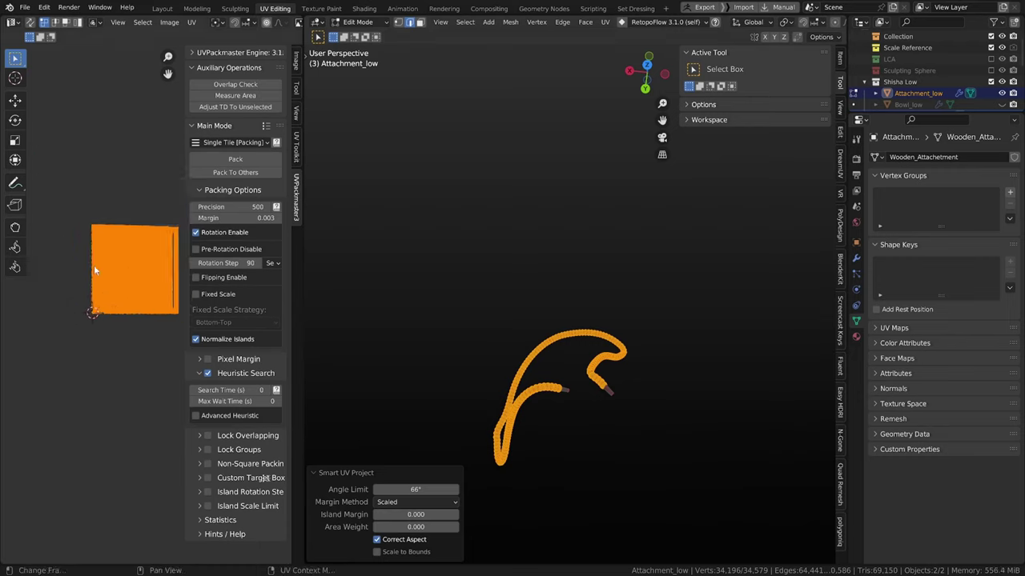
{"action": "scroll", "coordinate": [154, 297], "scroll_direction": "up", "scroll_amount": 5}
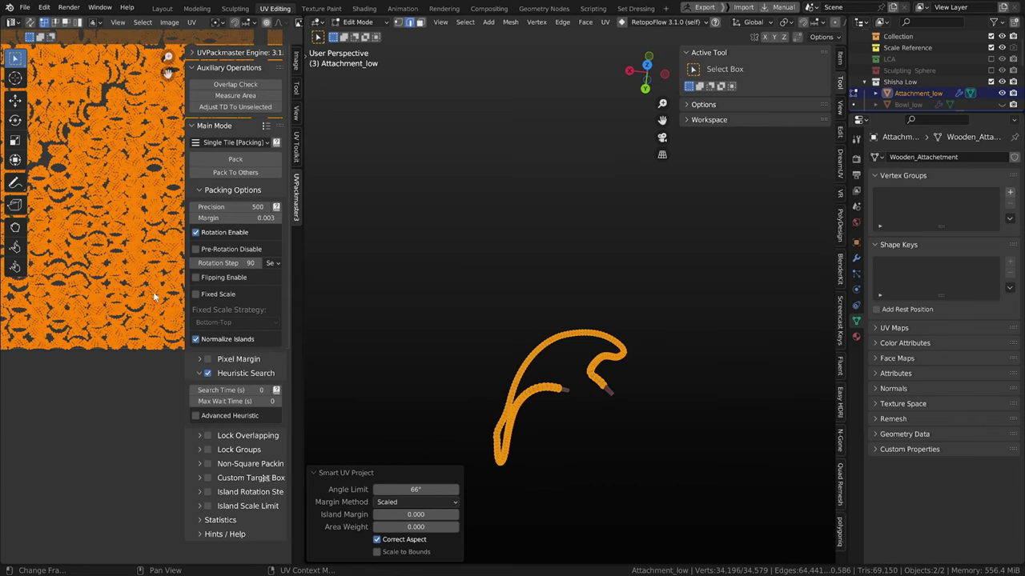
{"action": "scroll", "coordinate": [154, 296], "scroll_direction": "up", "scroll_amount": 5}
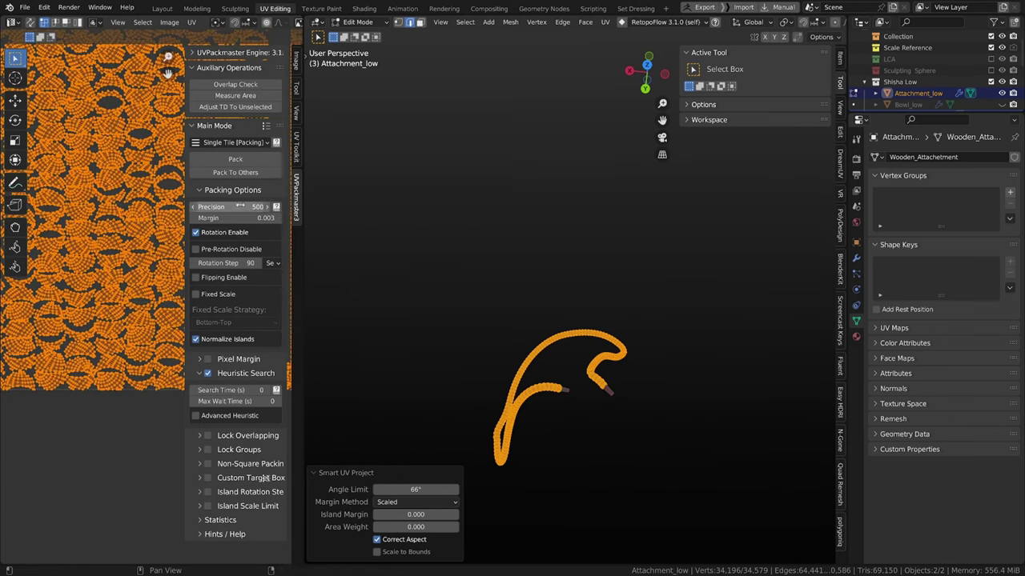
{"action": "left_click", "coordinate": [226, 264]}
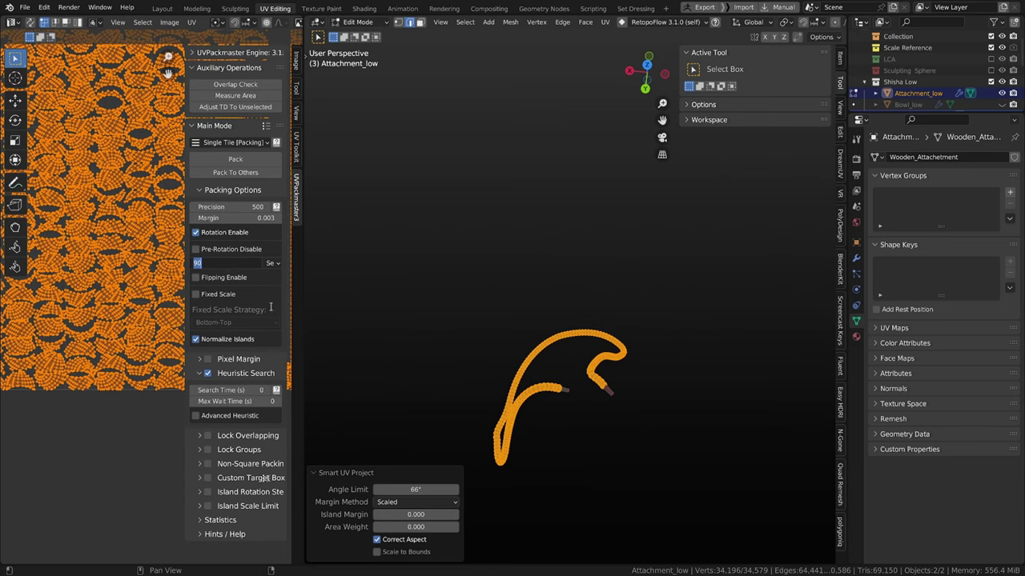
{"action": "key", "text": "Return"}
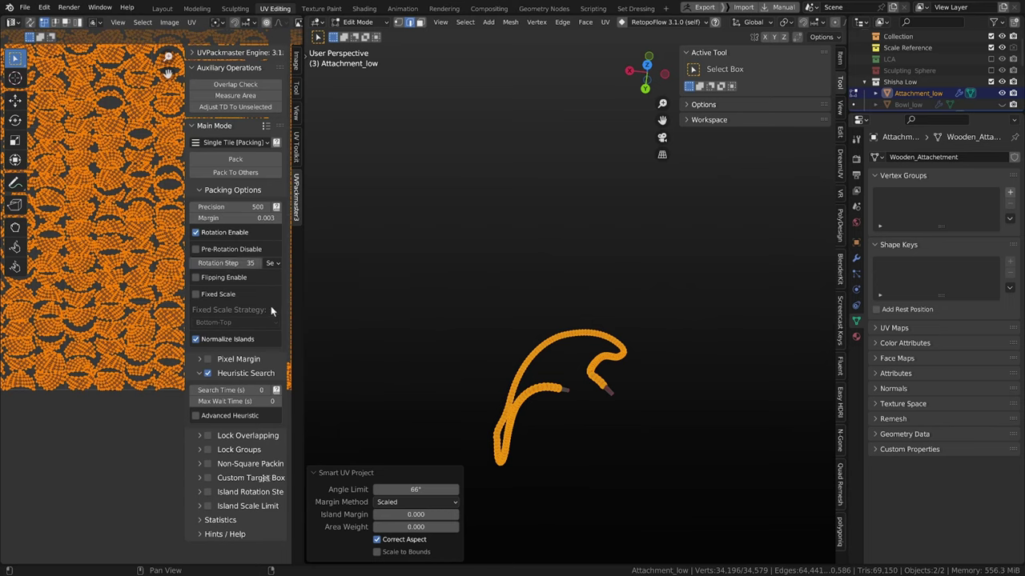